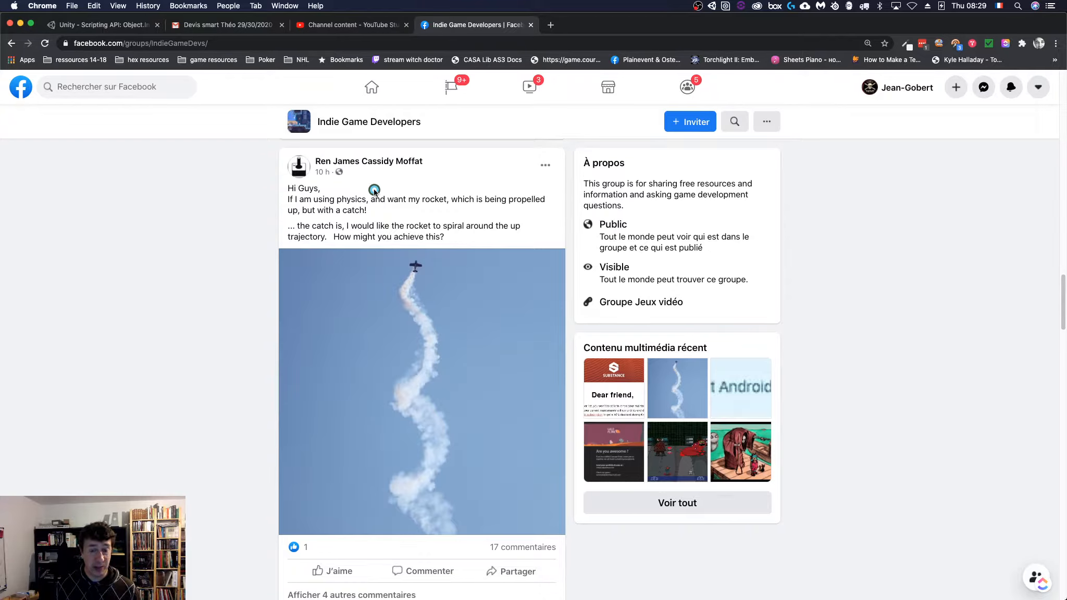
Step: Switch to the Unity editor and close the floating Lighting window
key("super+Tab")
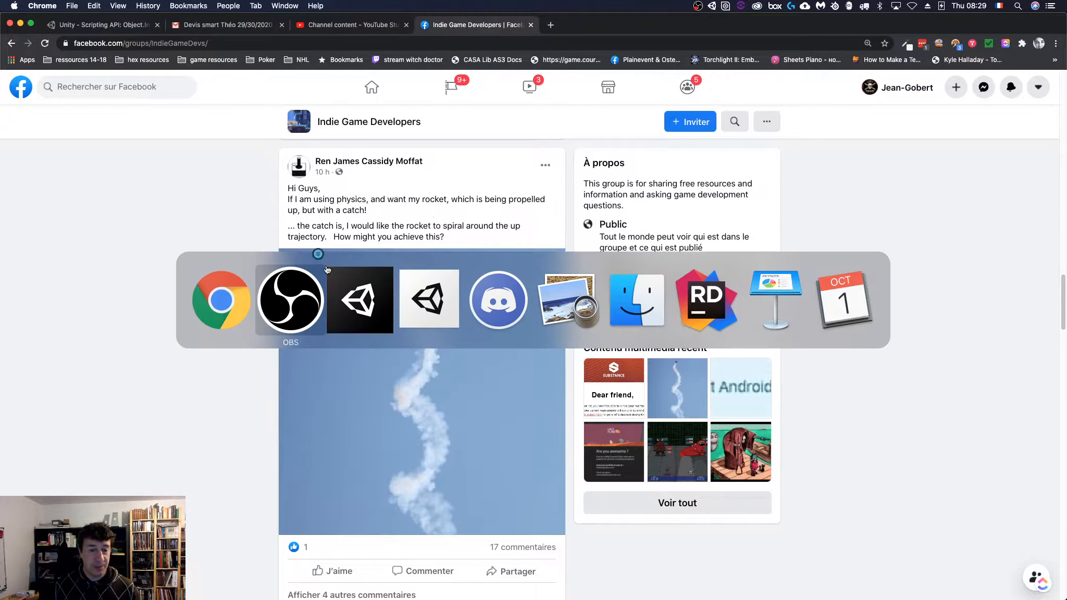
left_click(366, 311)
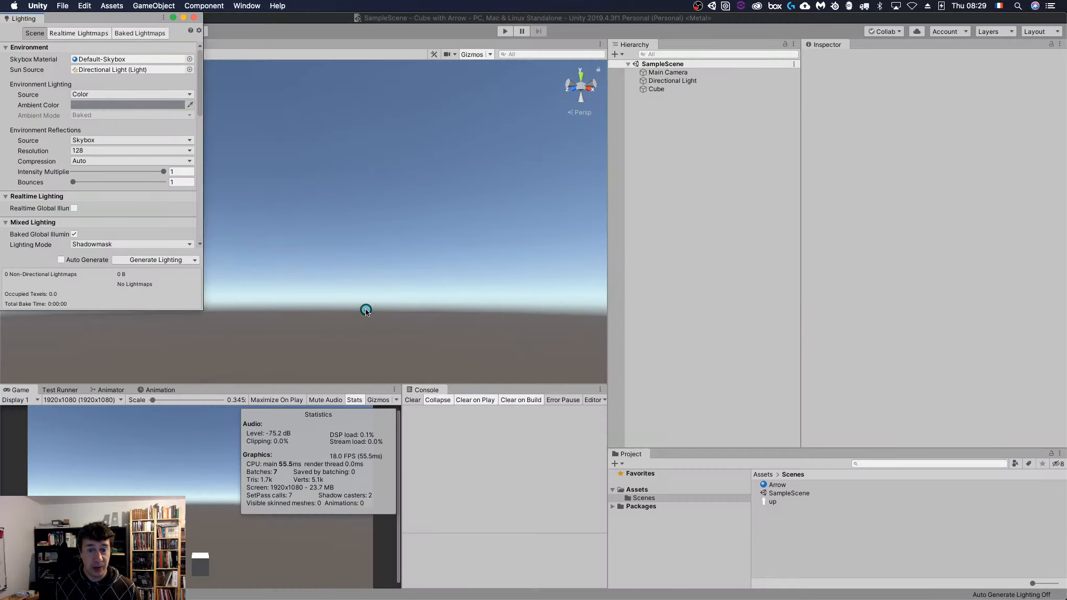
left_click(191, 18)
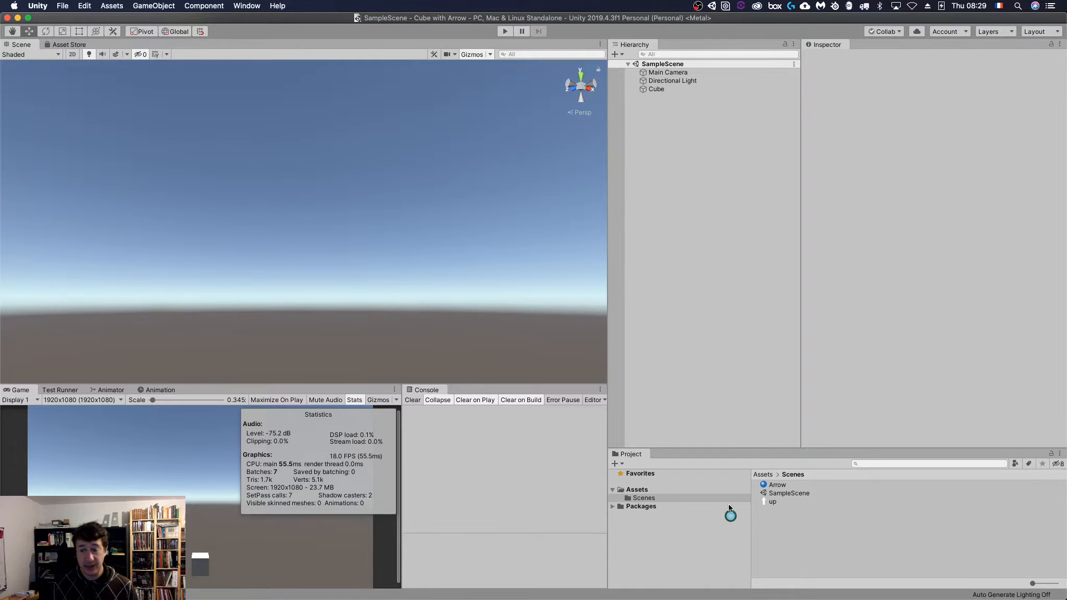
left_click(84, 6)
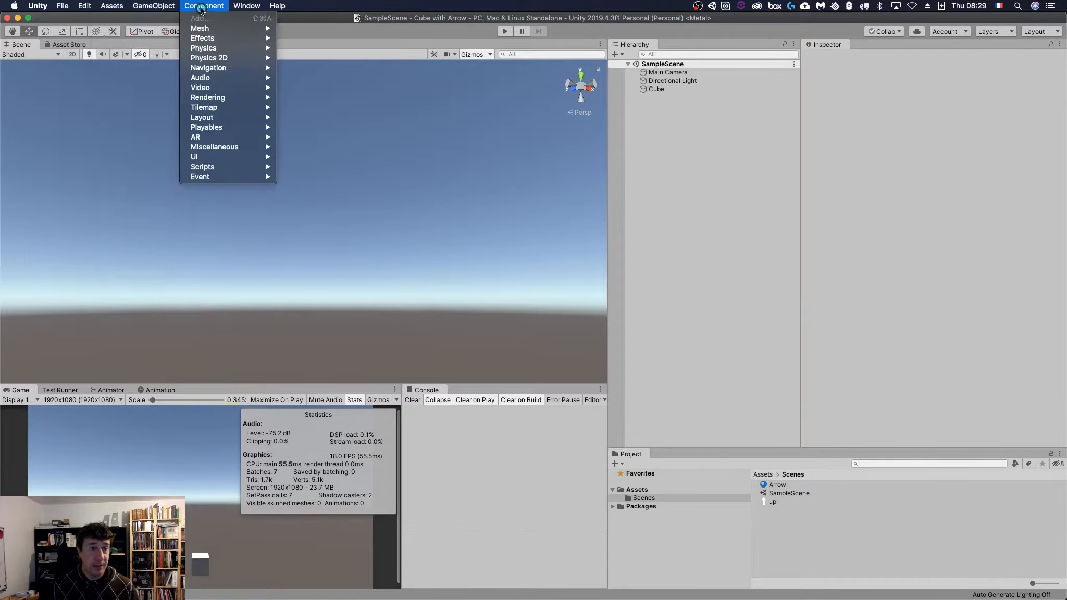
mouse_move(112, 7)
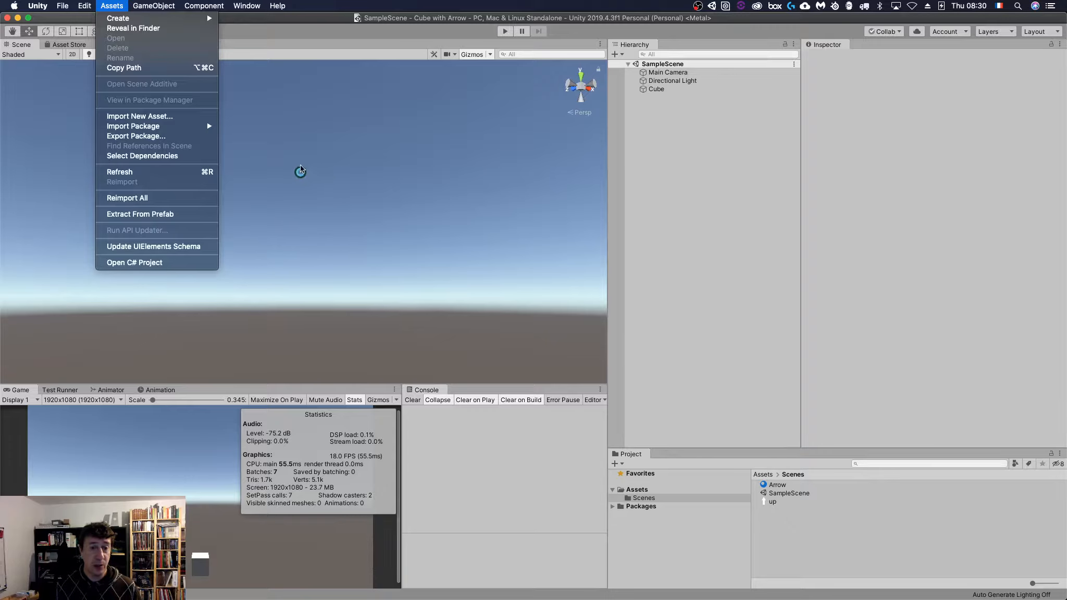
left_click(713, 192)
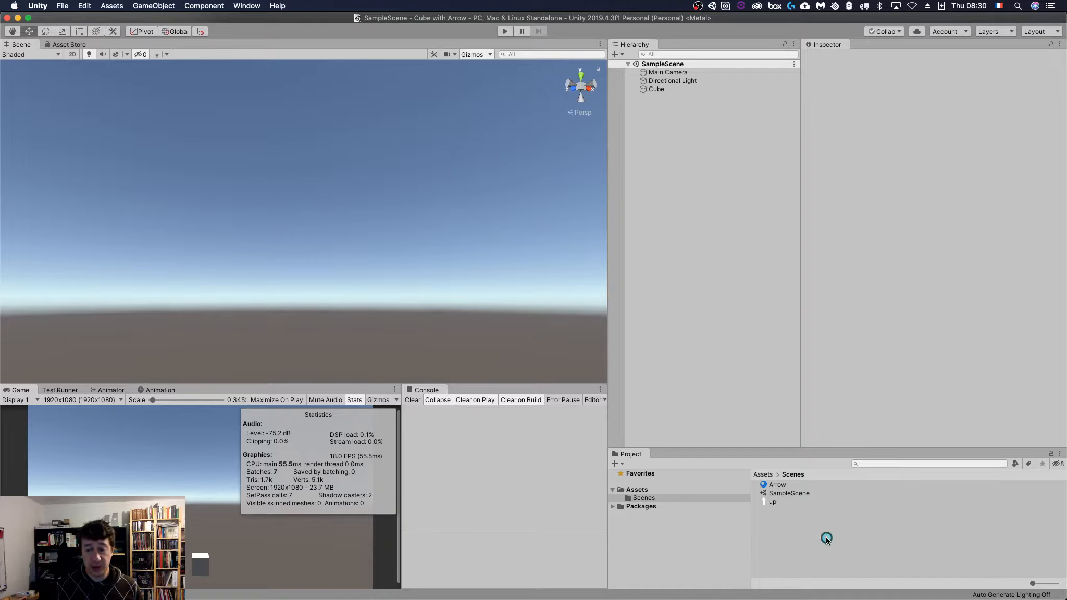
Step: Create a new scene named Rocket in the Scenes folder
right_click(810, 542)
left_click(858, 346)
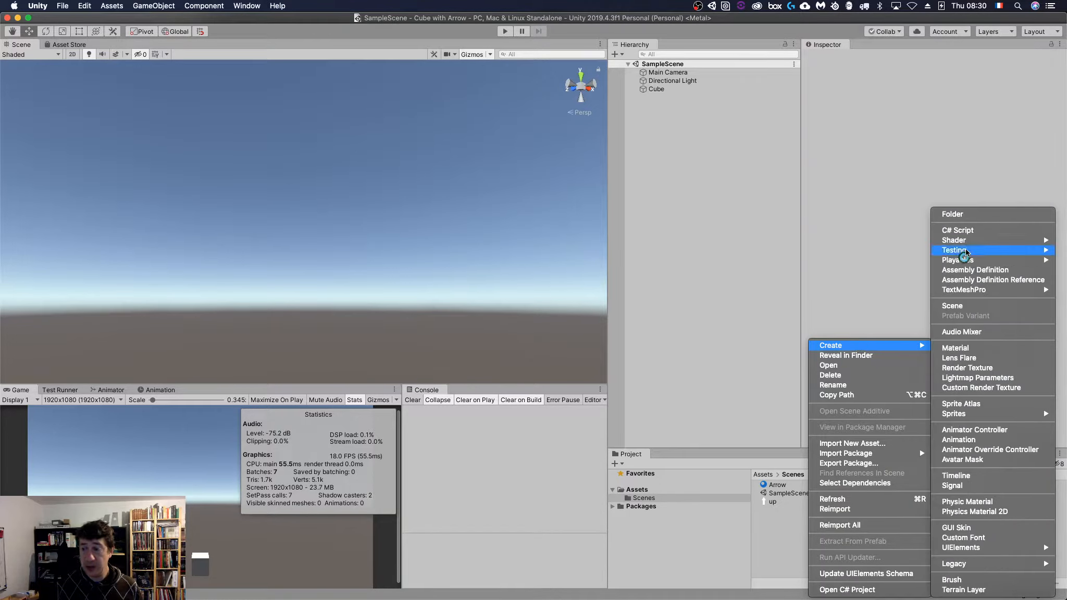
left_click(966, 306)
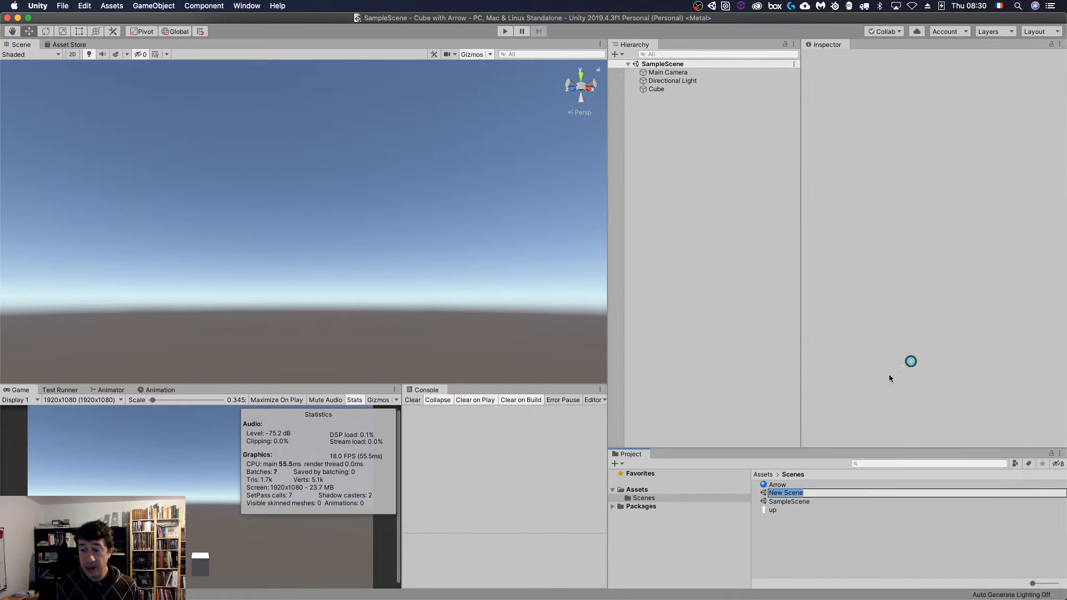
type("Rocket")
key("Return")
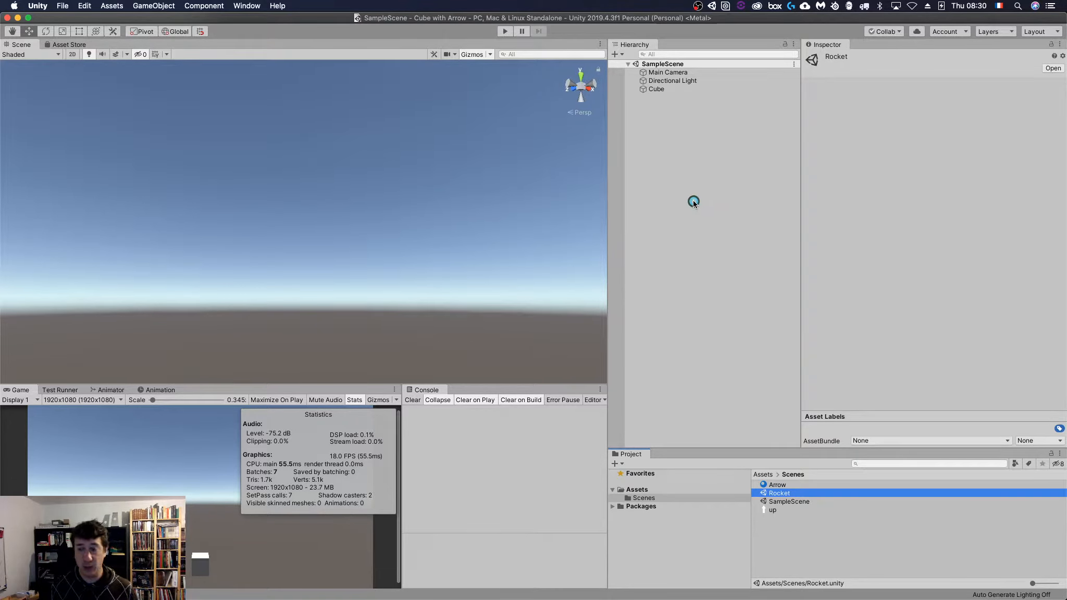
right_click(663, 181)
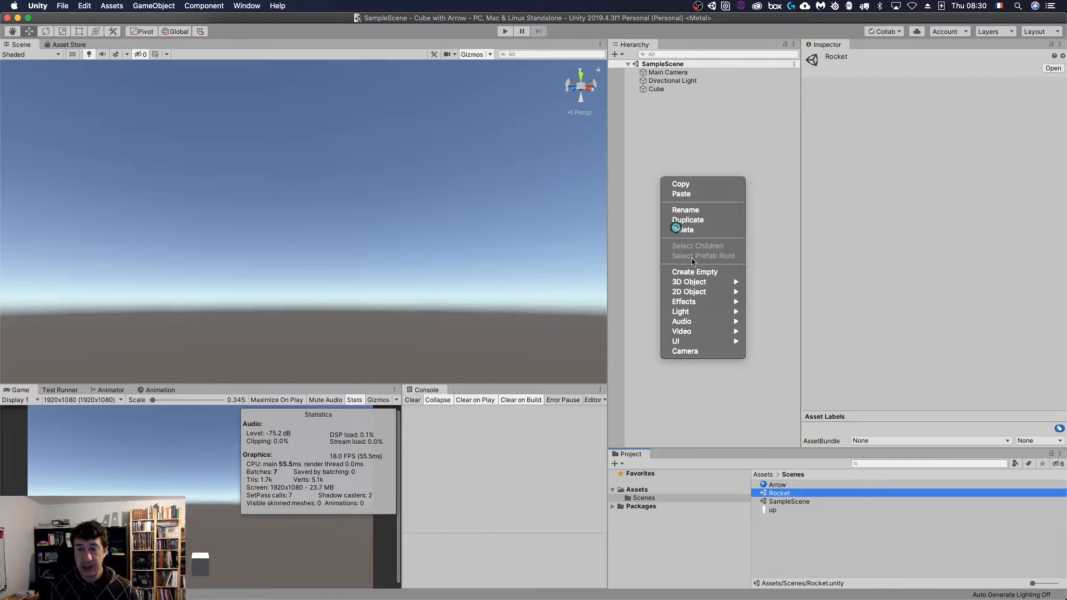
mouse_move(703, 281)
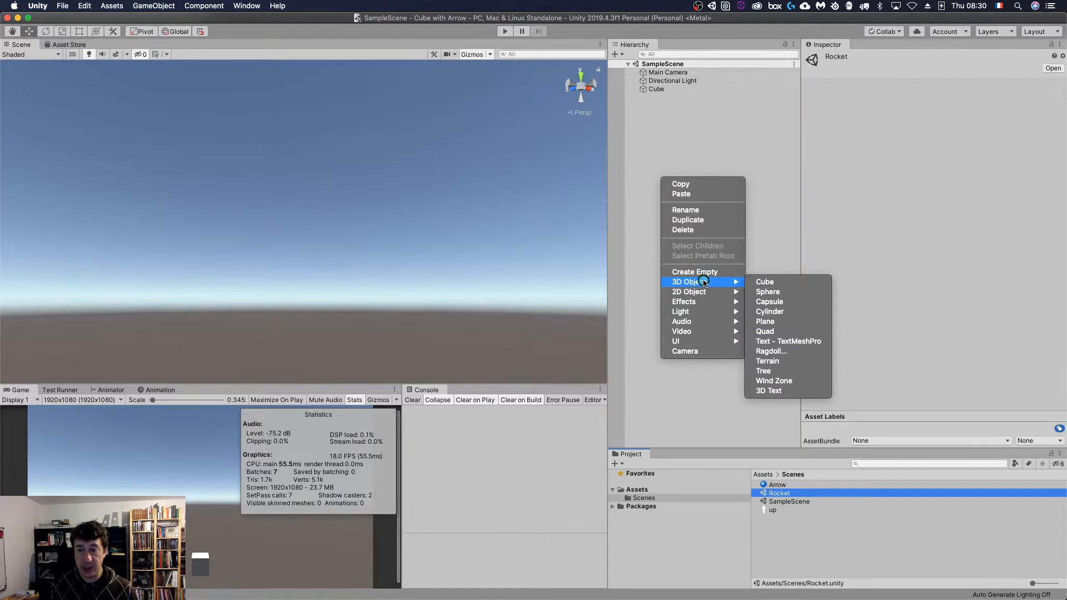
left_click(769, 301)
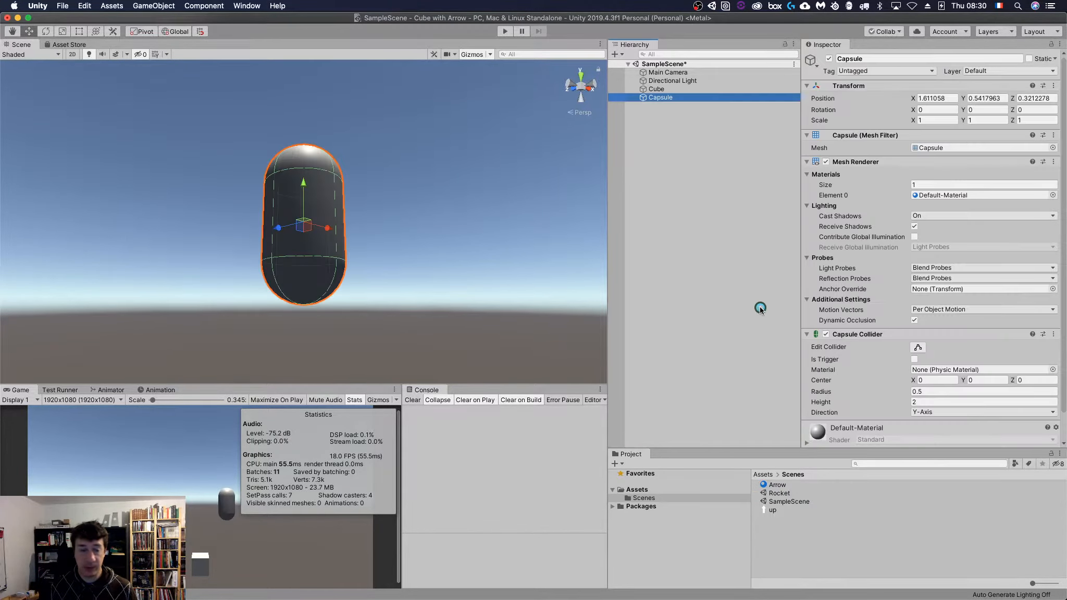
left_click(734, 273)
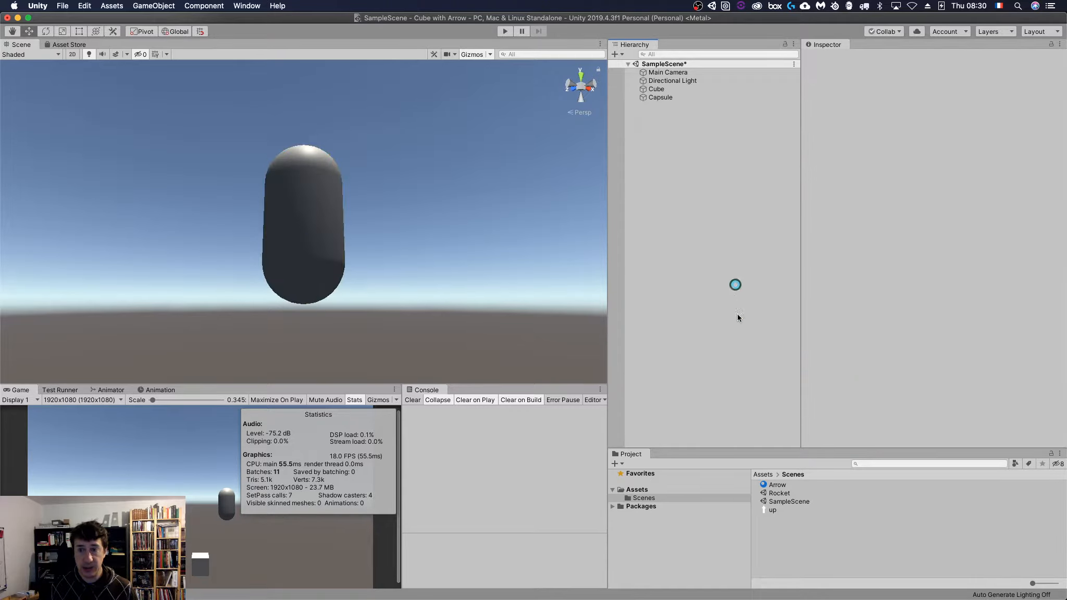
double_click(801, 501)
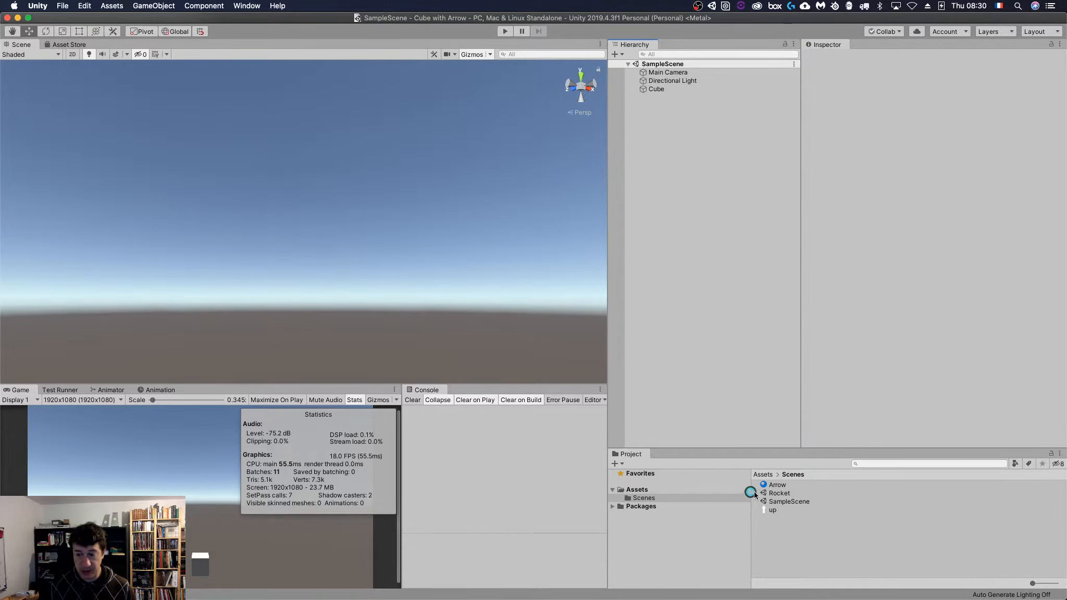
Step: Open the Rocket scene and add a 3D capsule to it
double_click(779, 493)
right_click(712, 176)
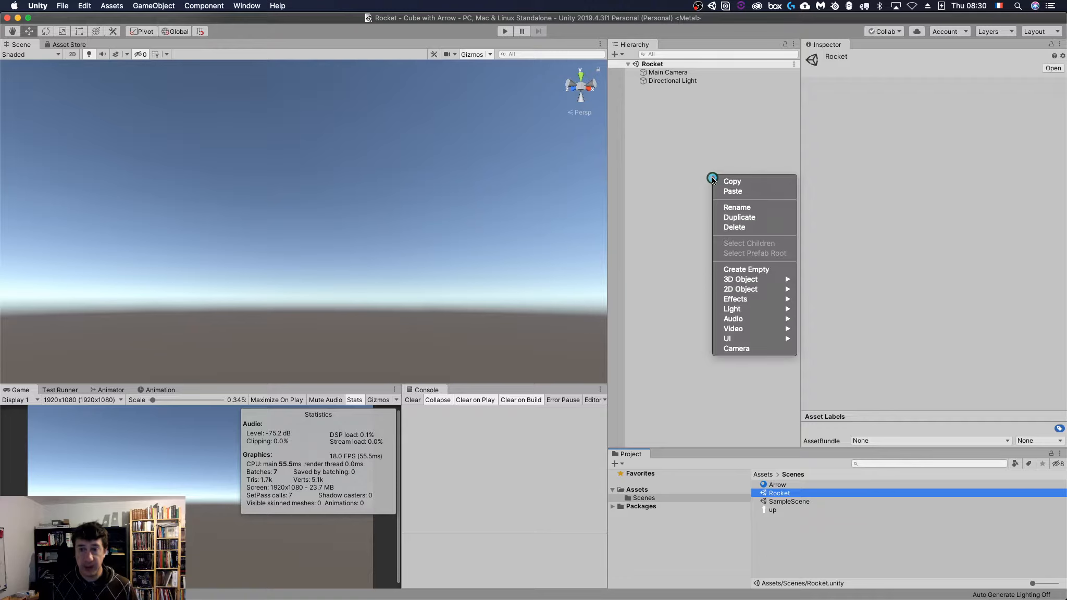
mouse_move(756, 277)
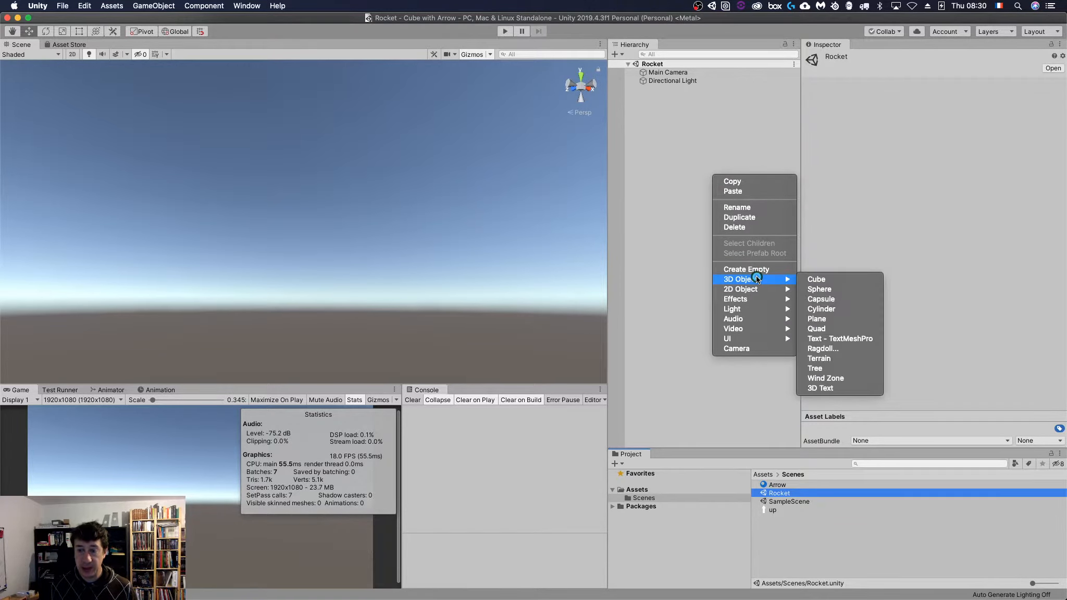
left_click(823, 300)
left_click(695, 165)
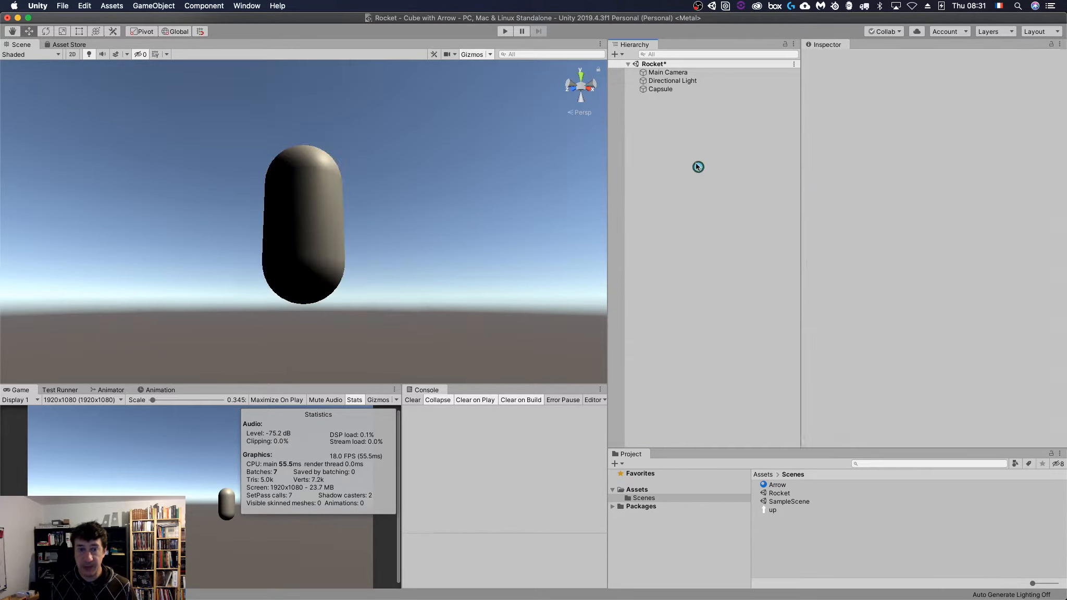
Step: Rename the capsule as Rocket Model
left_click(666, 89)
left_click(880, 56)
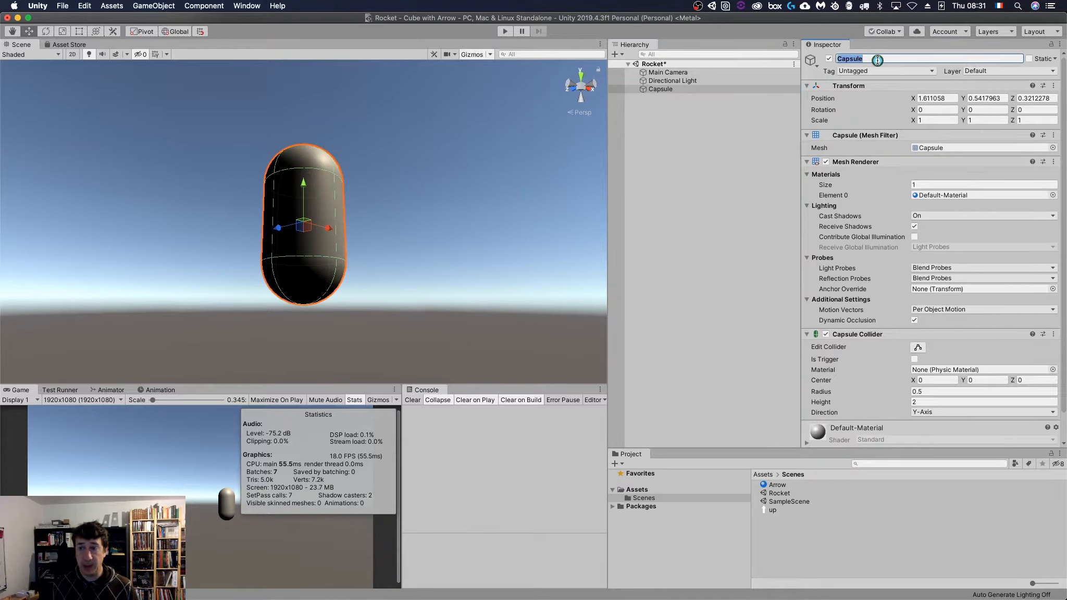
type("Rocket Mod")
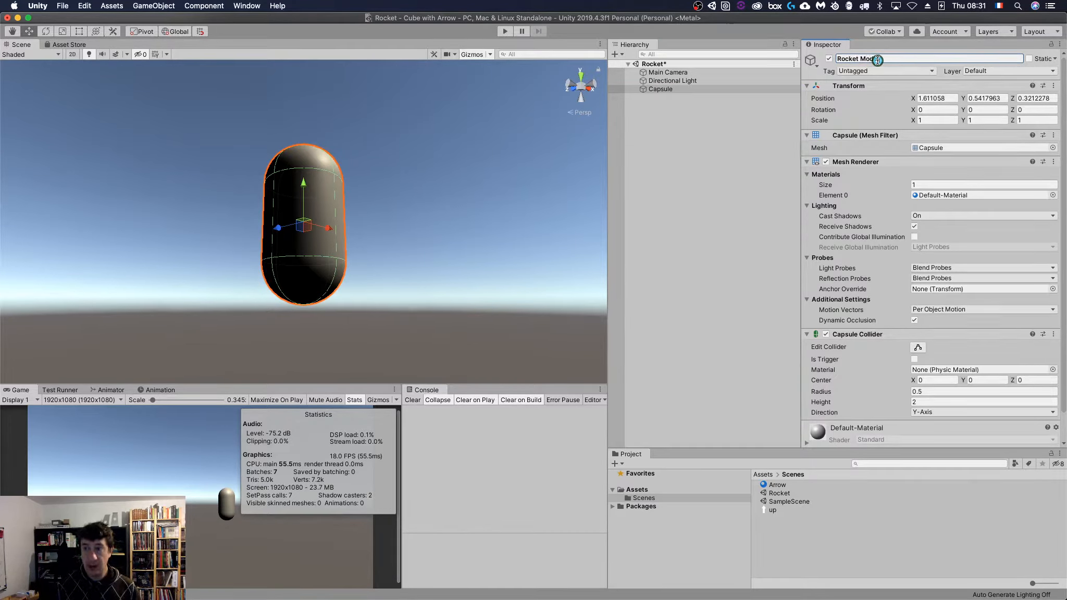
type("el")
key("Return")
Step: Create an empty game object and set the position of both it and Rocket Model to 0, 0, 0
right_click(705, 142)
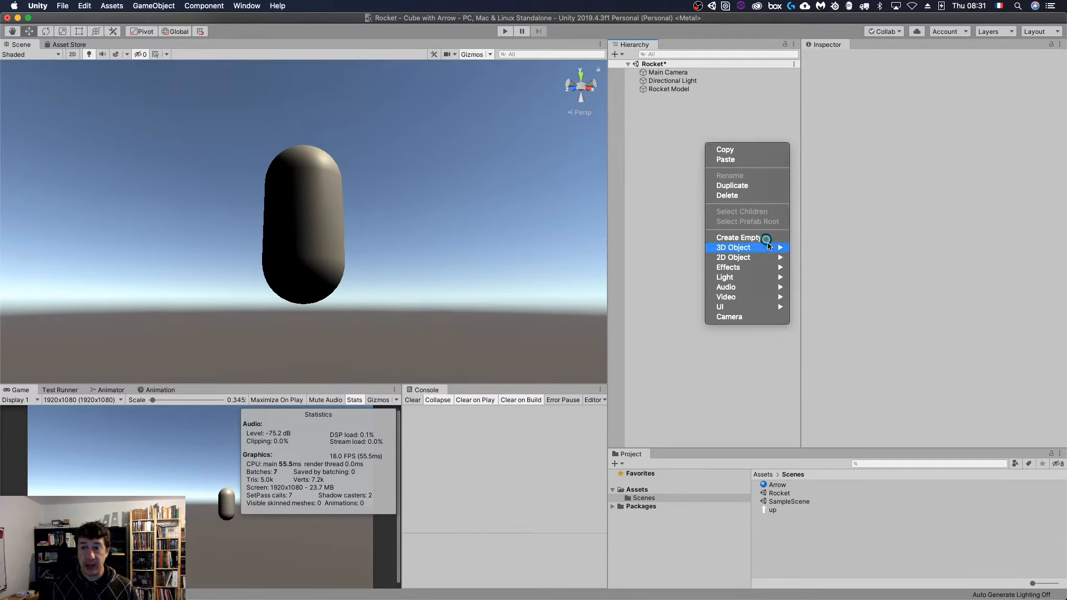
left_click(749, 238)
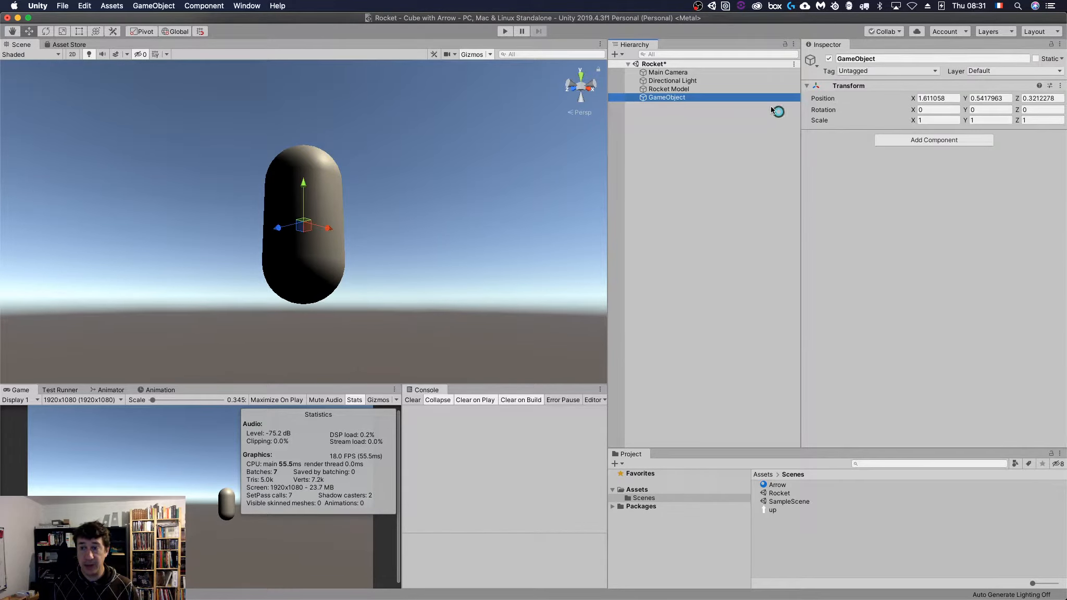
left_click(672, 89)
left_click(666, 97, "super")
left_click_drag(962, 107, 867, 163)
Step: Make Rocket Model a child of the empty GameObject
left_click(650, 178)
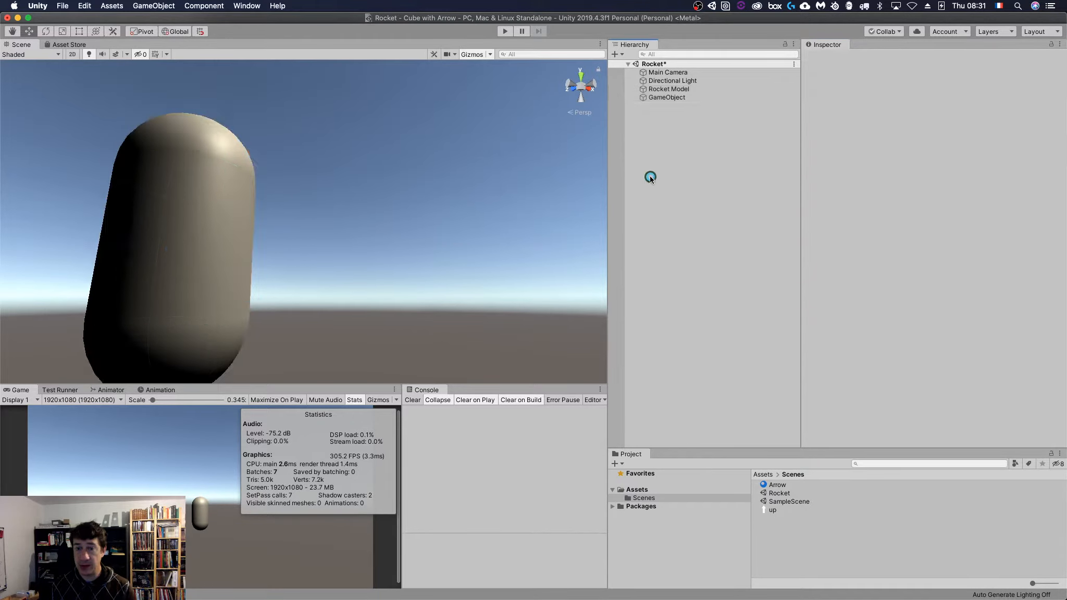
left_click(672, 89)
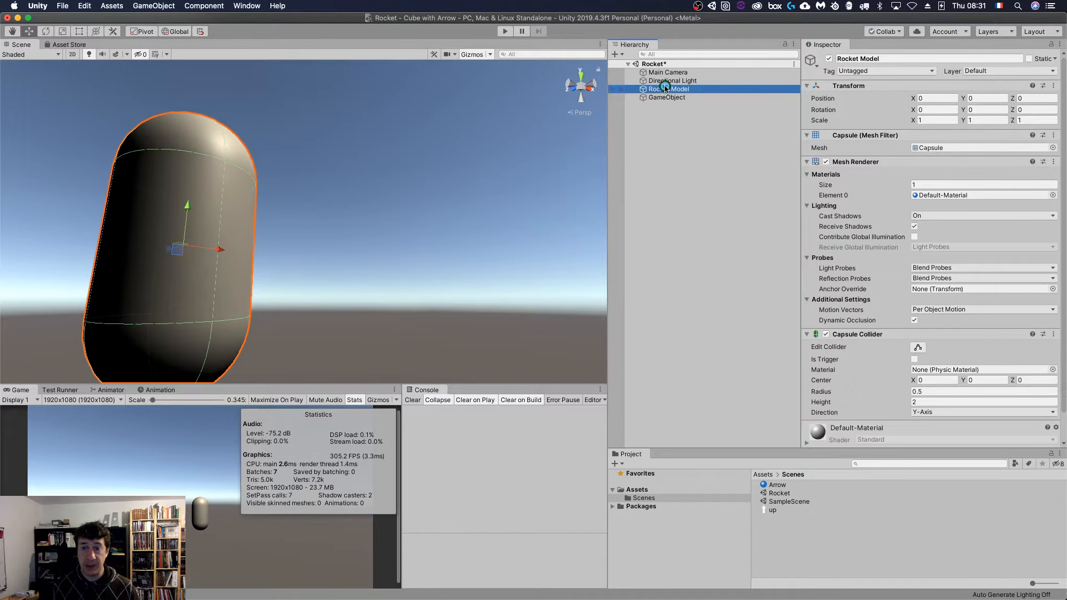
left_click_drag(665, 89, 667, 97)
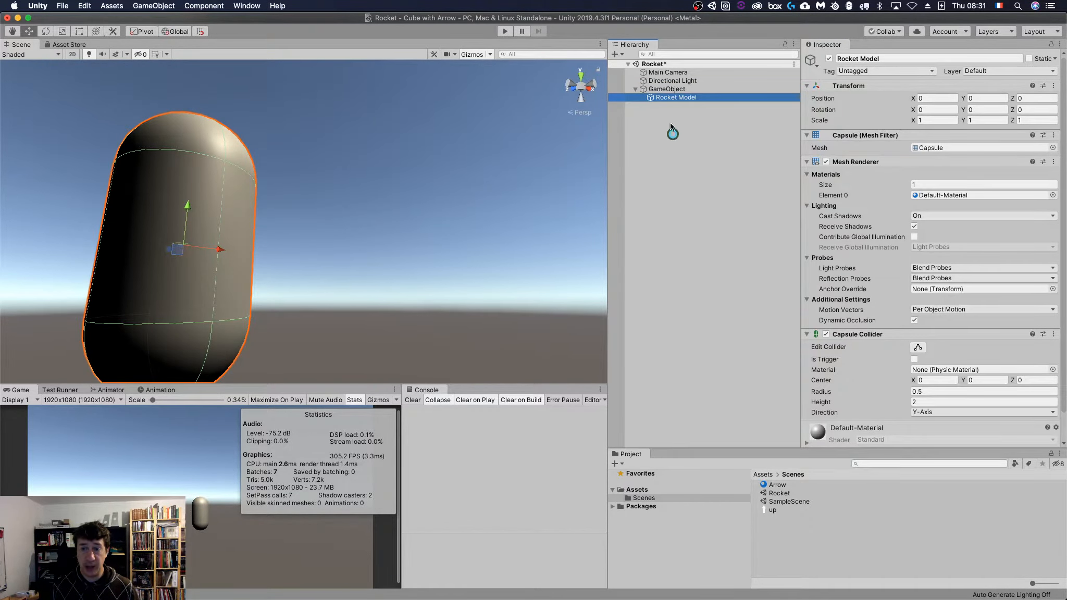
Step: Rename the parent game object as Rocket and save the scene
left_click(662, 90)
left_click(917, 56)
type("R")
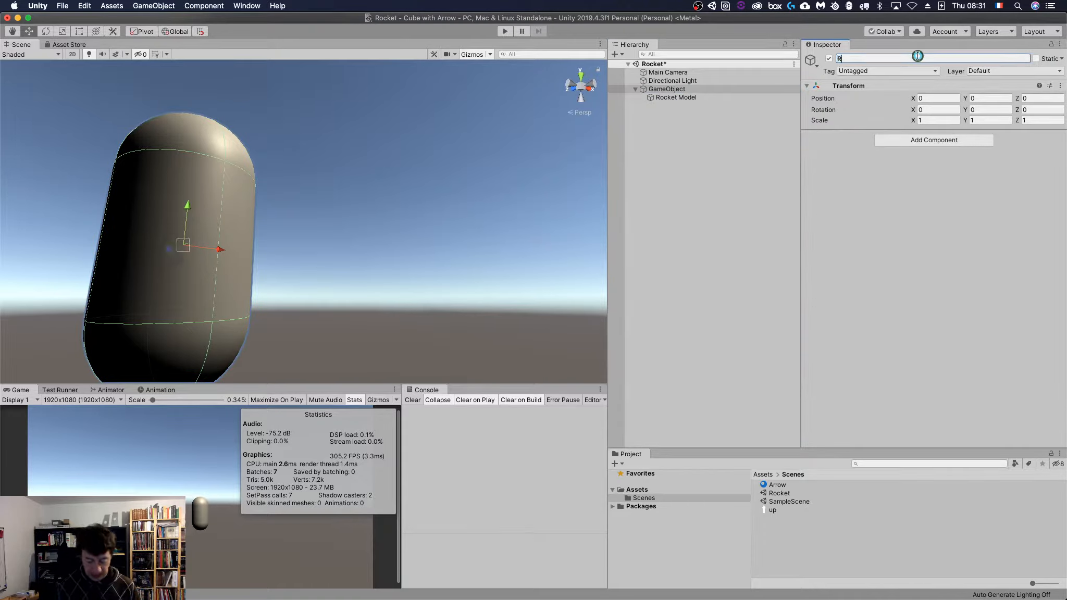
type("o")
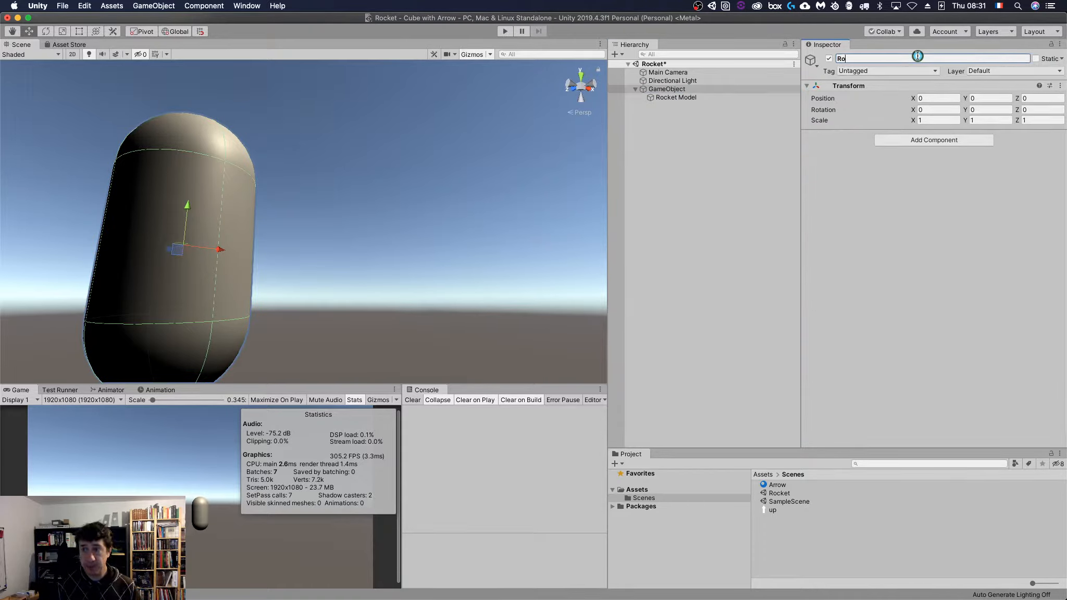
type("rkcket")
key("super+s")
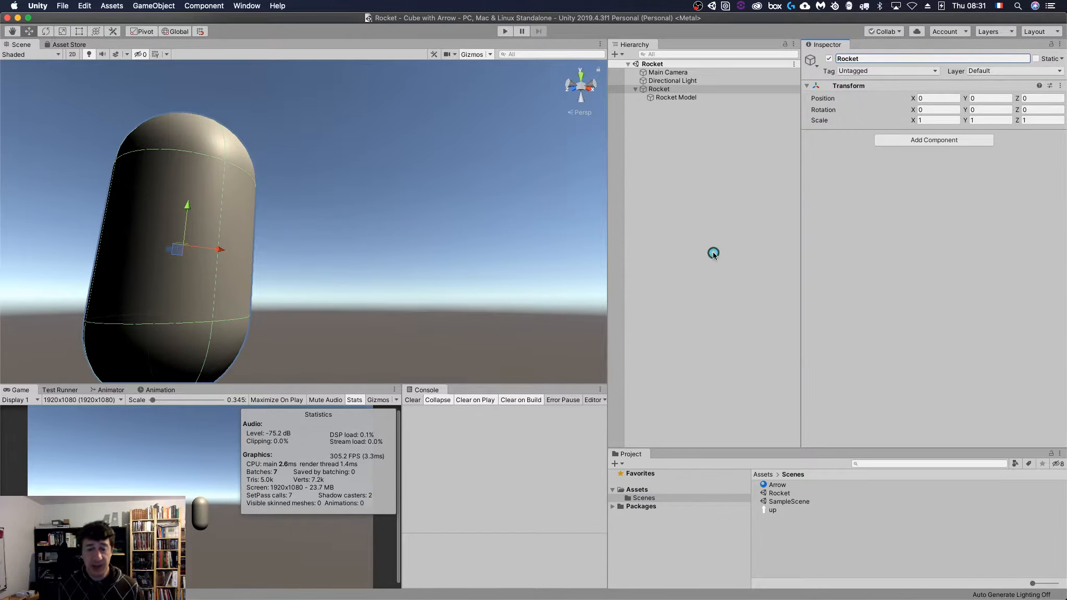
scroll(434, 209, "down", 5)
middle_click_drag(434, 209, 446, 248)
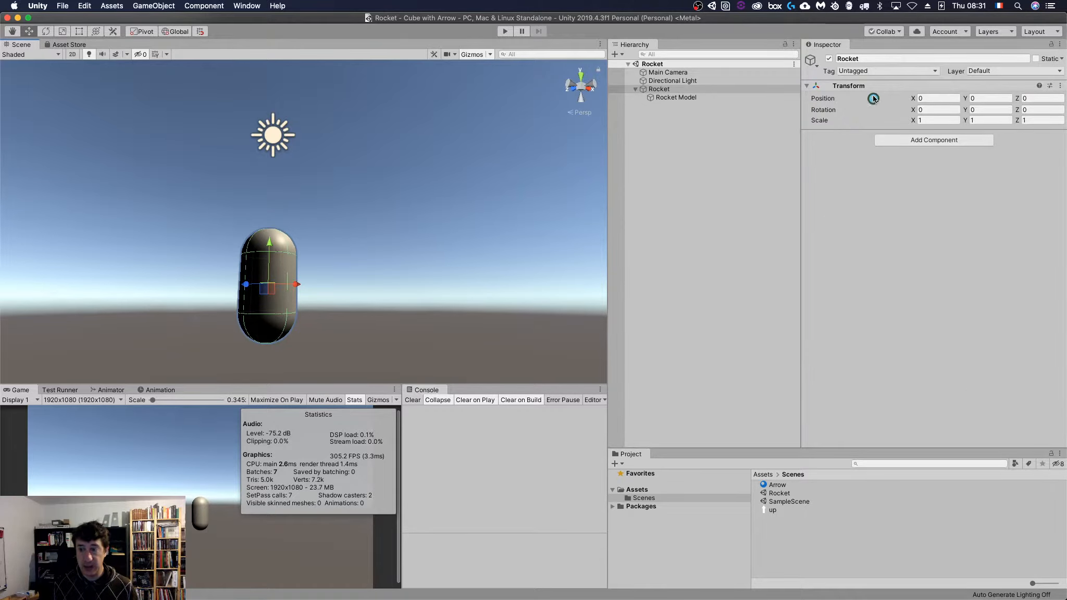
left_click(906, 141)
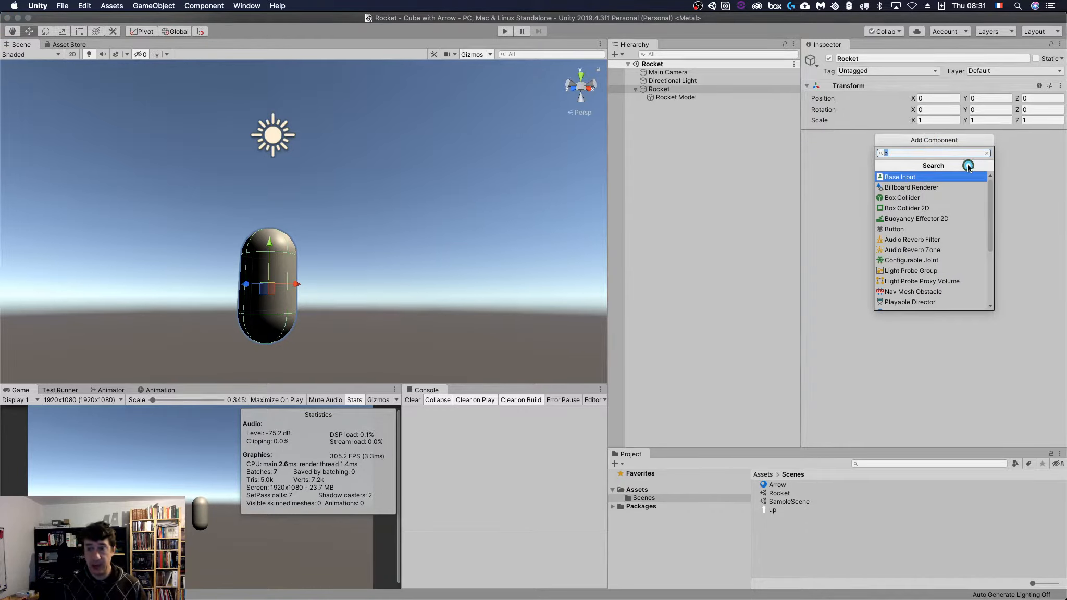
type("p")
key("BackSpace")
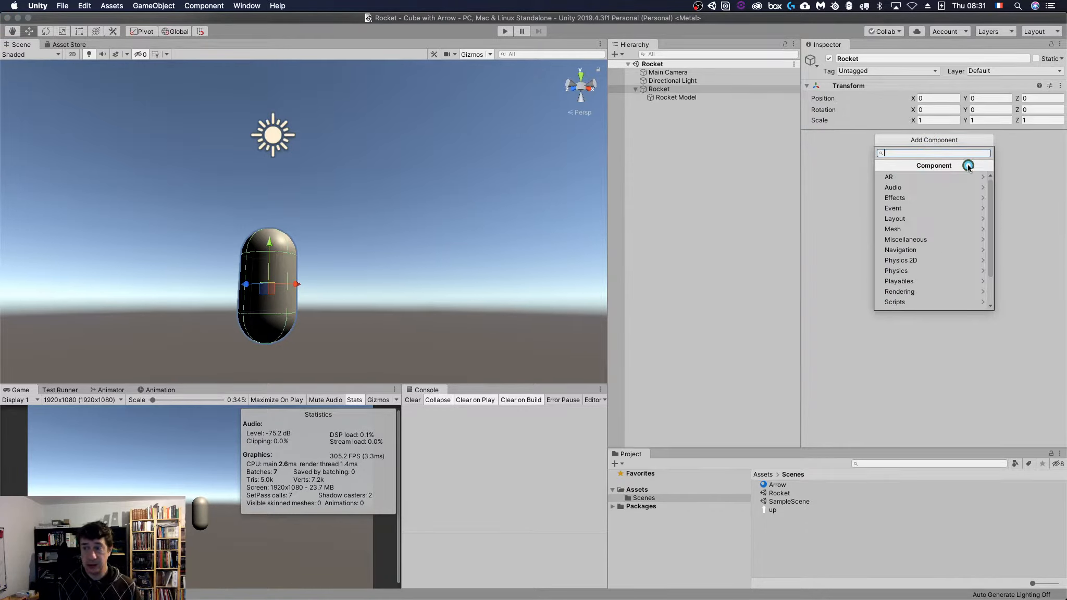
key("Escape")
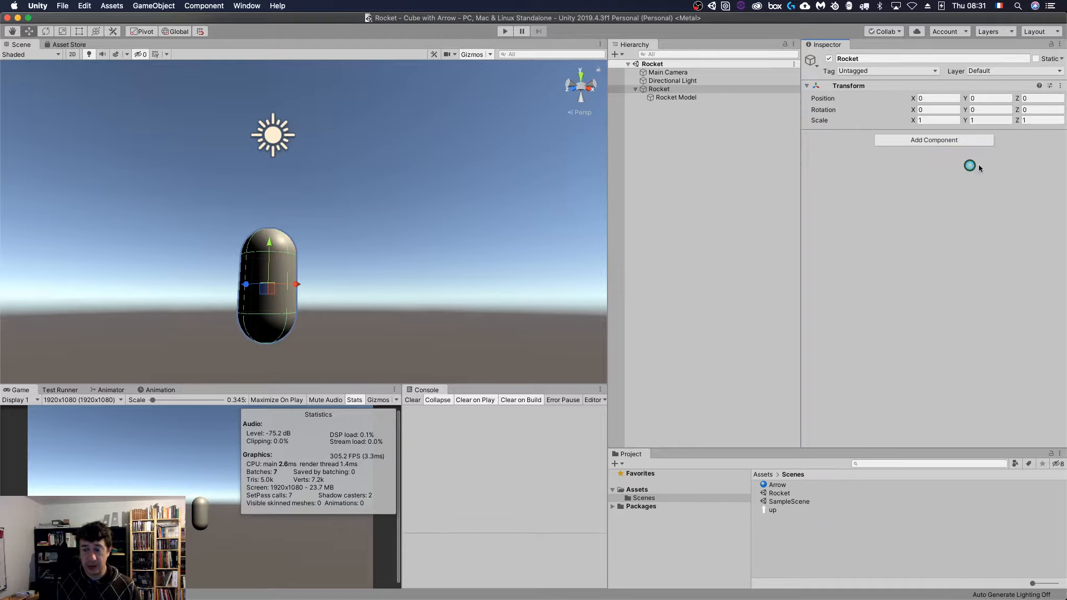
Step: Create a folder named Scripts directly inside the Assets folder
left_click(637, 490)
right_click(802, 531)
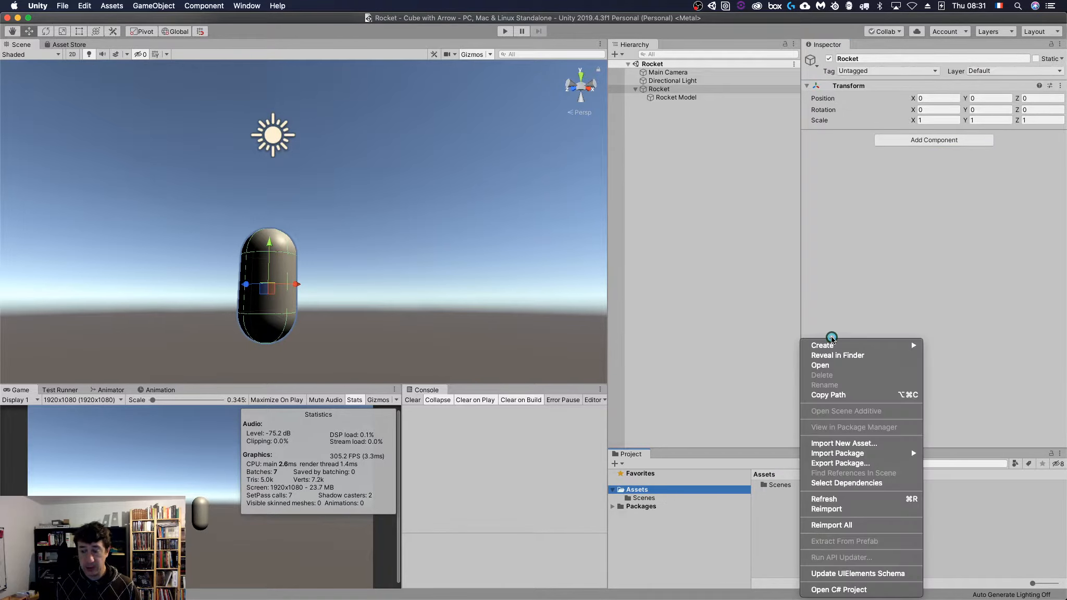
mouse_move(831, 344)
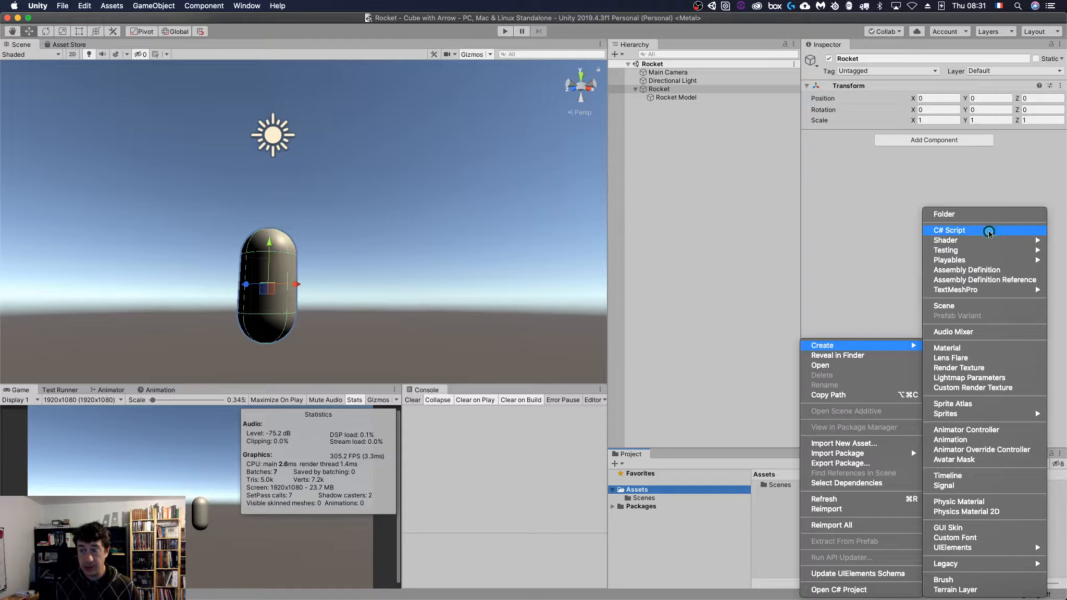
left_click(967, 215)
type("Script")
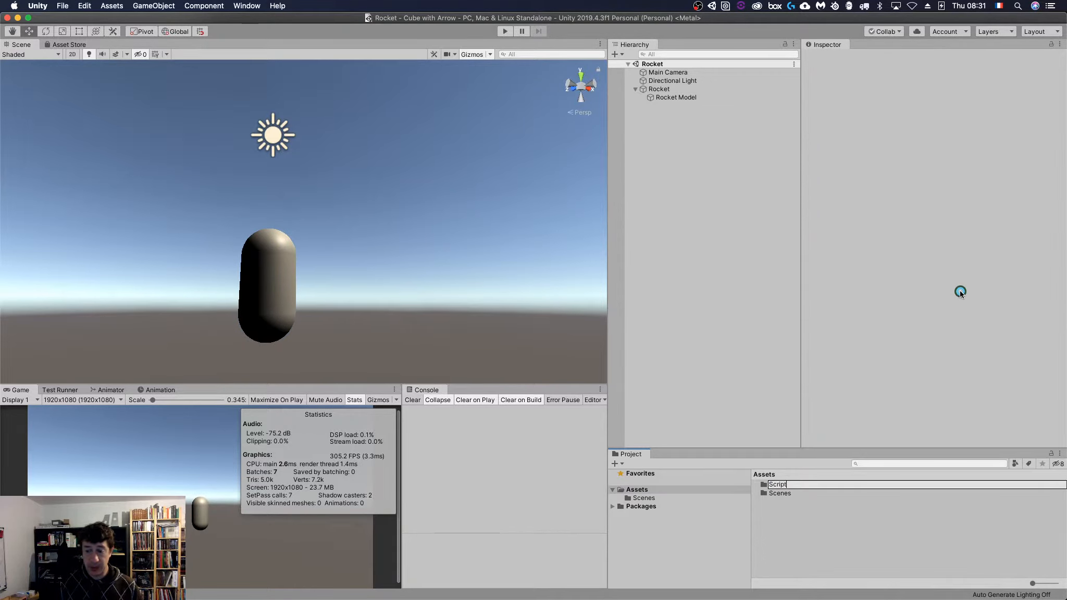
type("s")
key("Return")
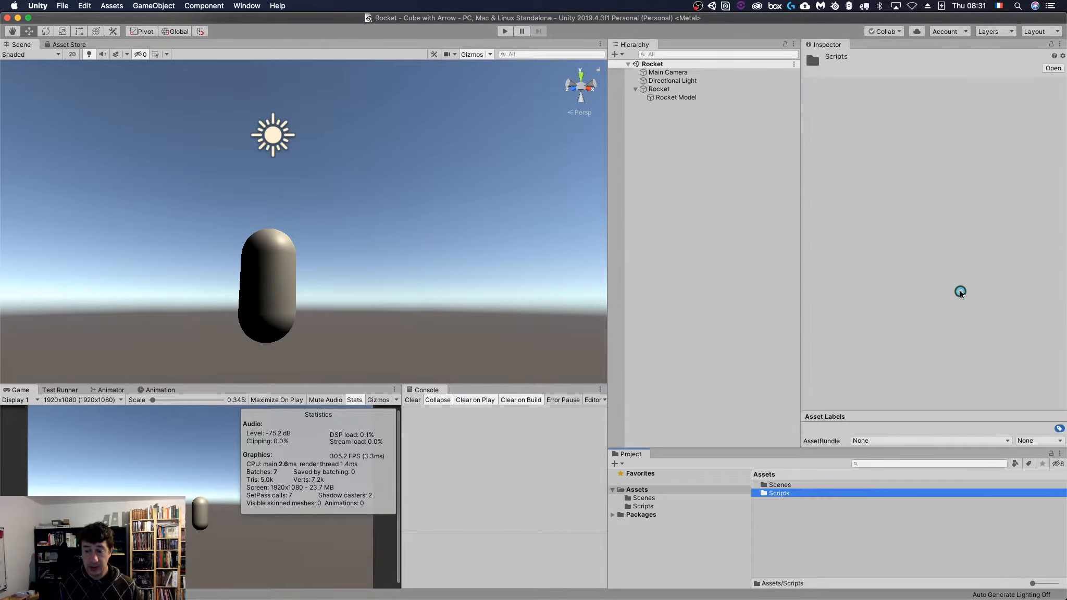
Step: Create a C# script named Propeller inside the Scripts folder and open it in JetBrains Rider
double_click(768, 495)
right_click(773, 498)
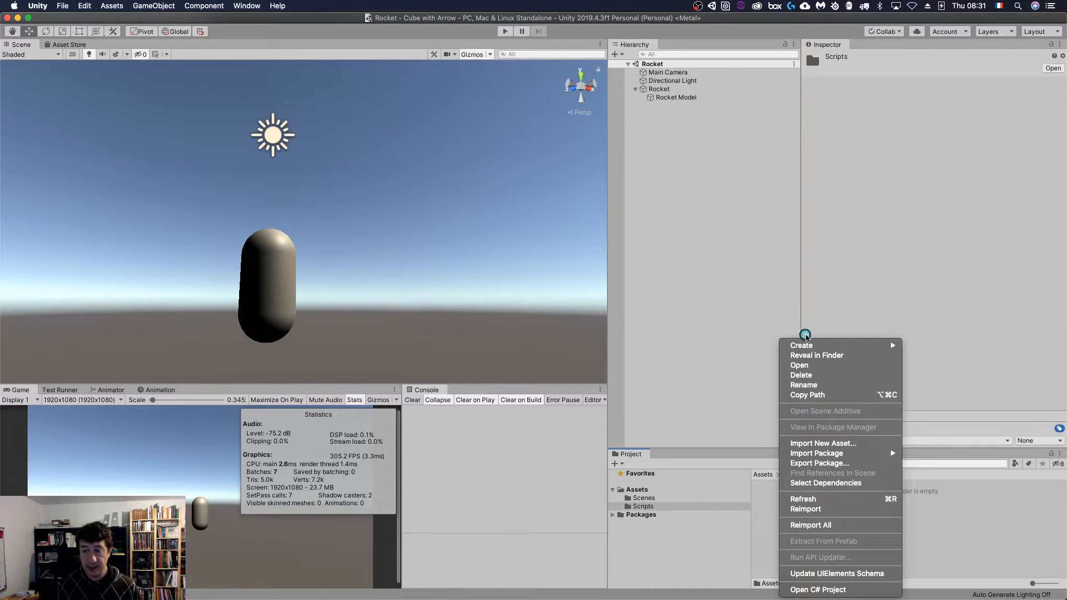
mouse_move(811, 350)
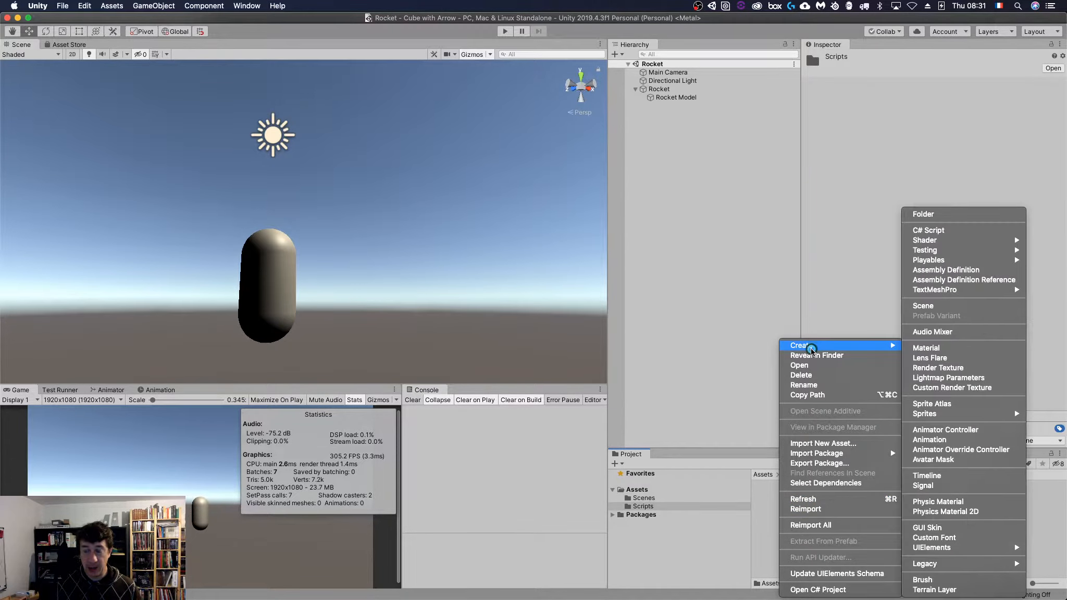
left_click(961, 230)
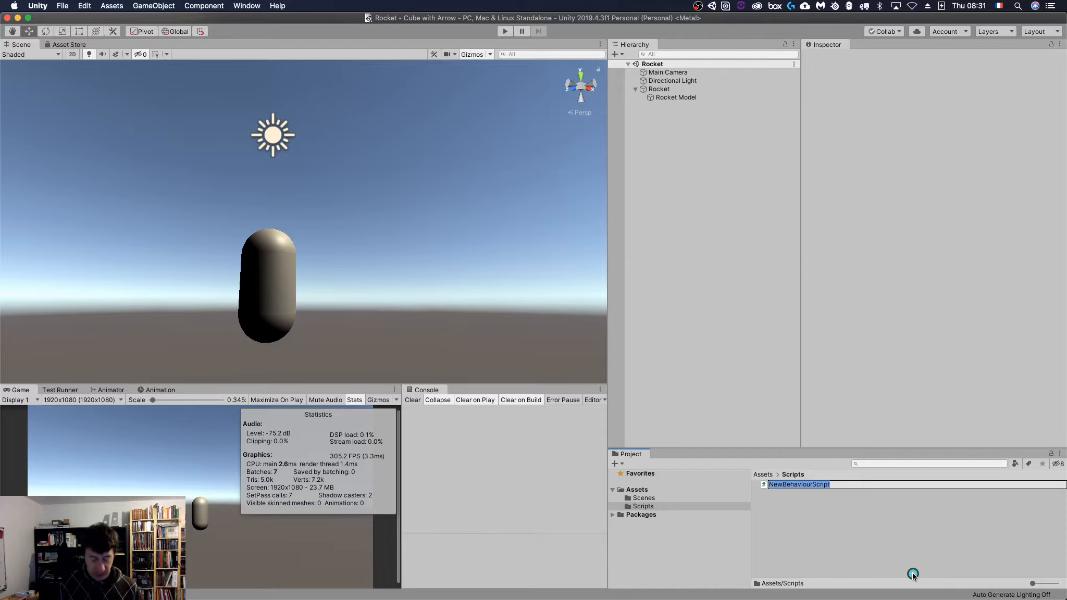
type("Propeller")
key("Return")
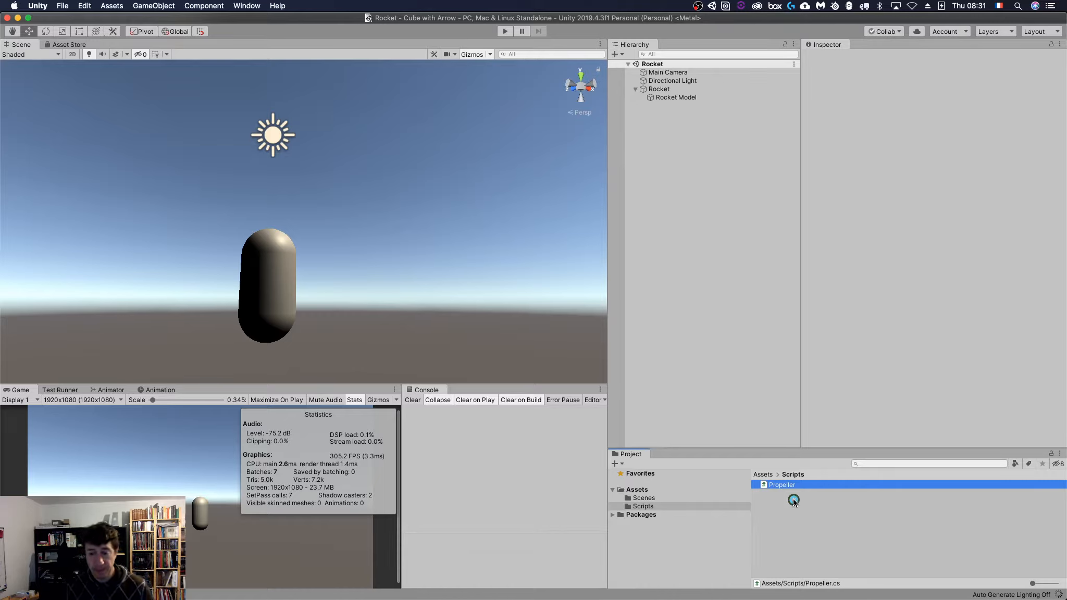
double_click(768, 486)
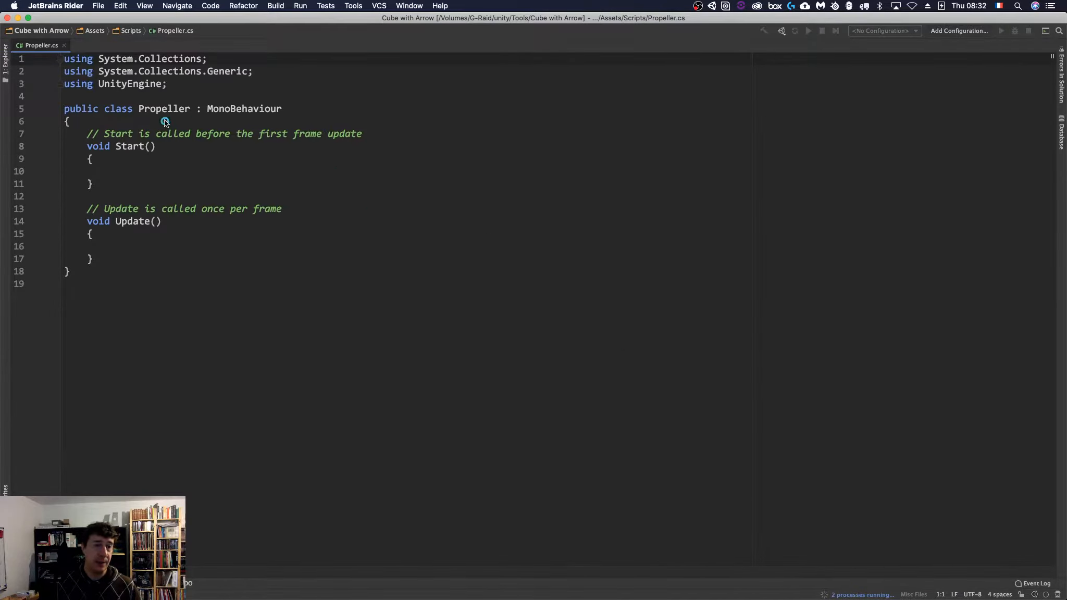
Step: Insert two blank lines at the start of the Propeller class body
left_click(151, 122)
key("Return")
key("Return")
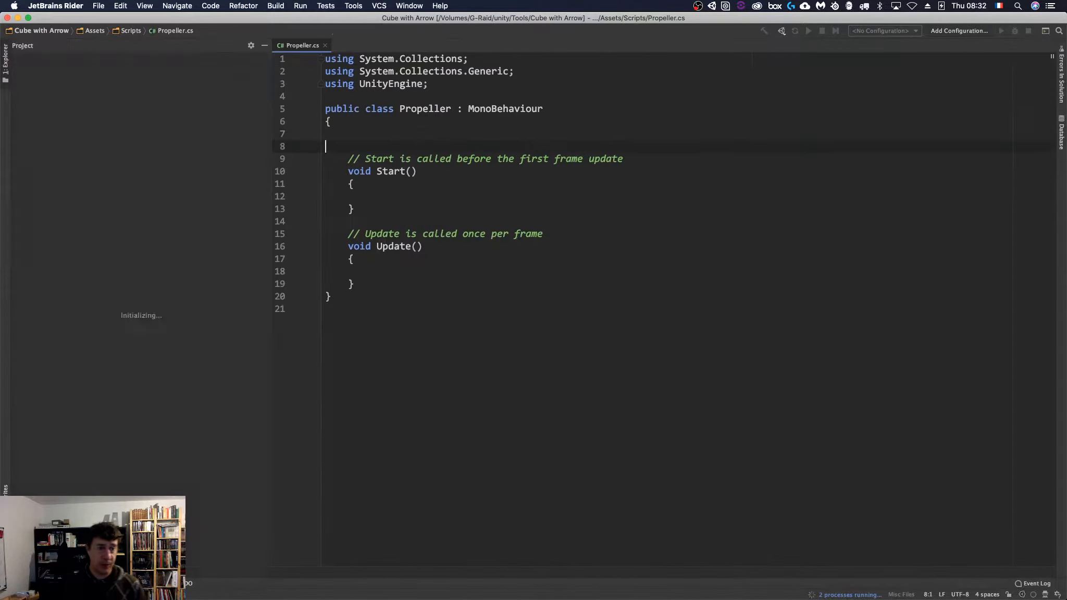
left_click(442, 146)
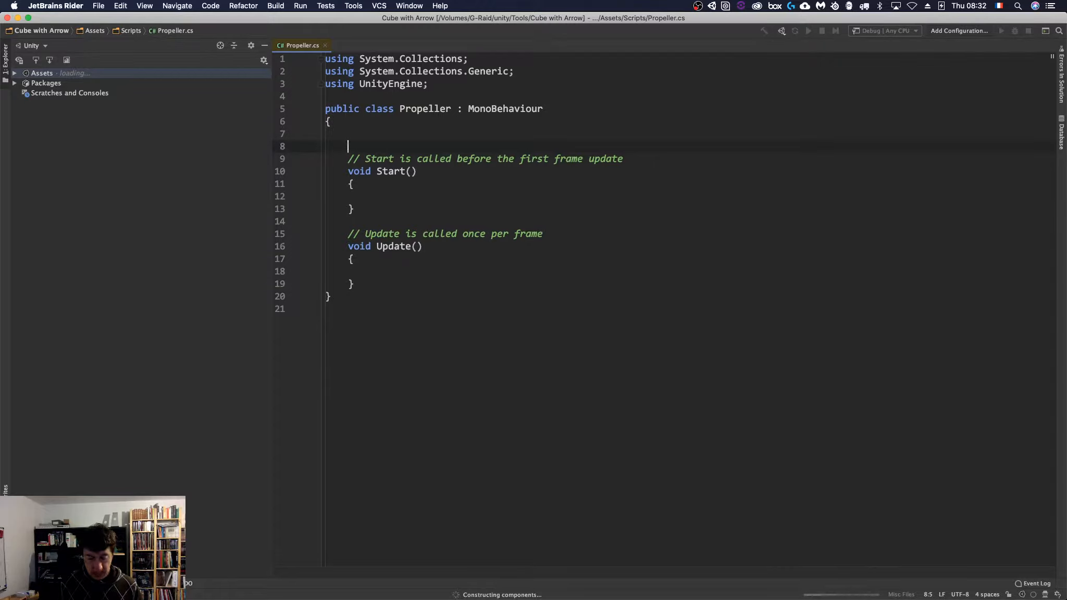
left_click(353, 159)
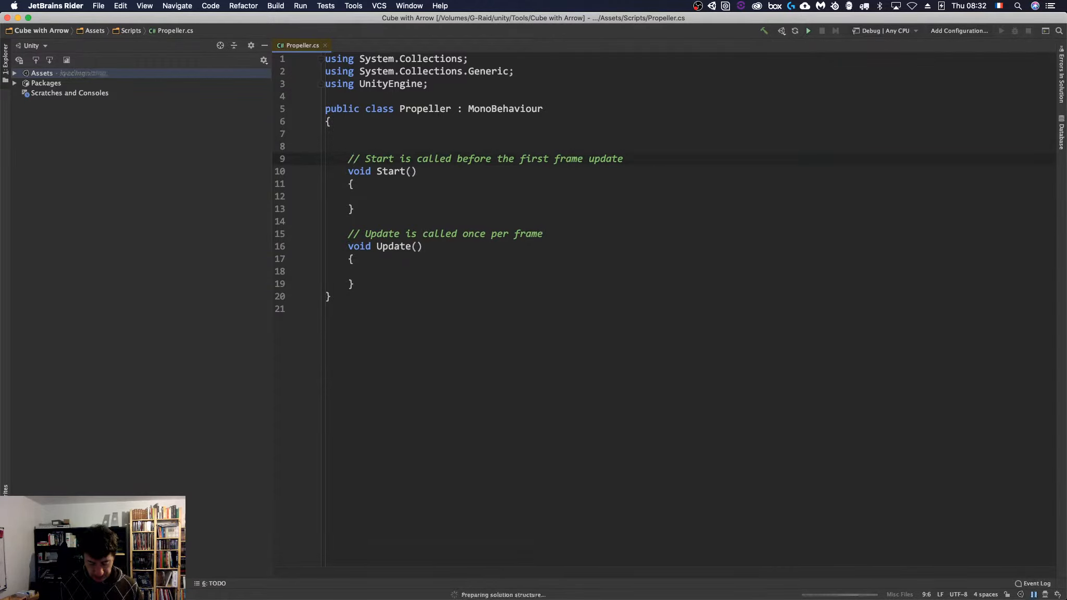
type("Vectr3")
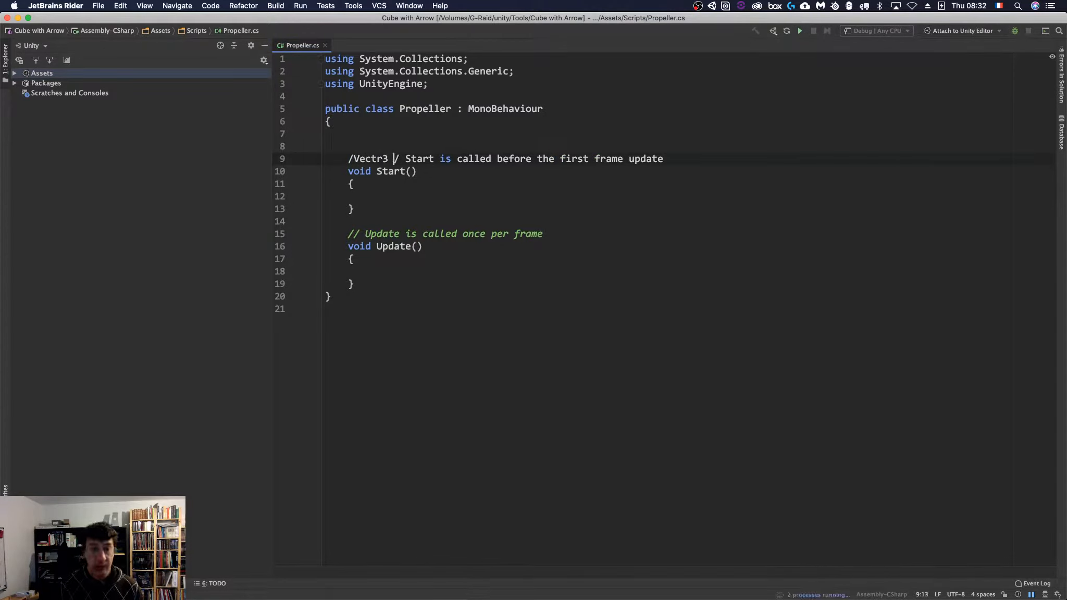
key("BackSpace")
key("BackSpace")
key("BackSpace")
key("BackSpace")
key("BackSpace")
Step: Delete the Start method and its comment from the Propeller class
key("Up")
key("Right")
key("shift+Down")
key("shift+Down")
key("shift+Down")
key("shift+Down")
key("shift+Down")
key("BackSpace")
key("Up")
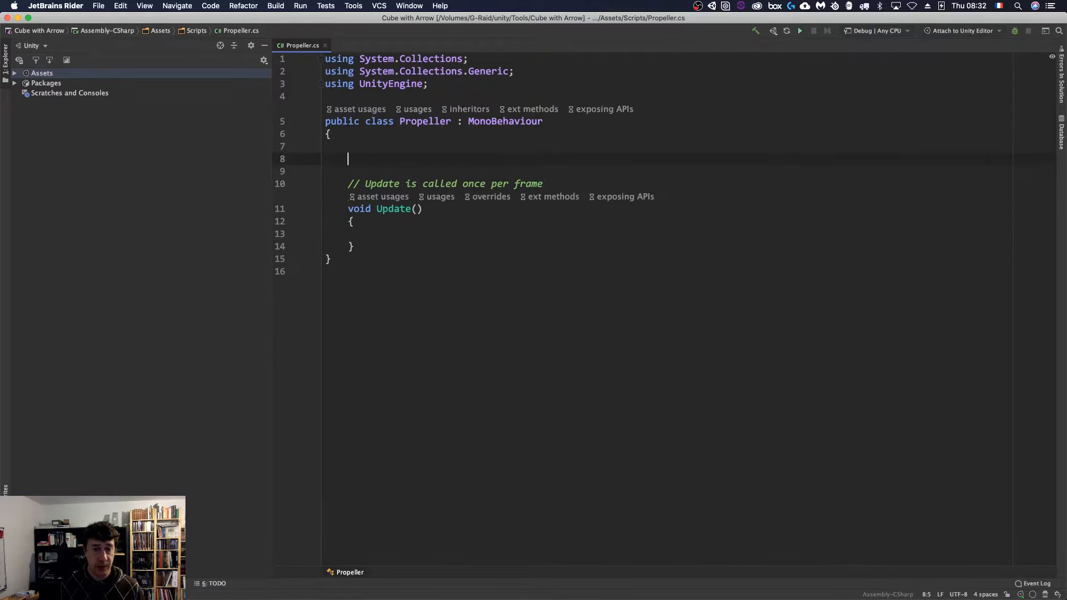
Step: Rename the Update method to FixedUpdate
key("Down")
key("Down")
key("Down")
key("Down")
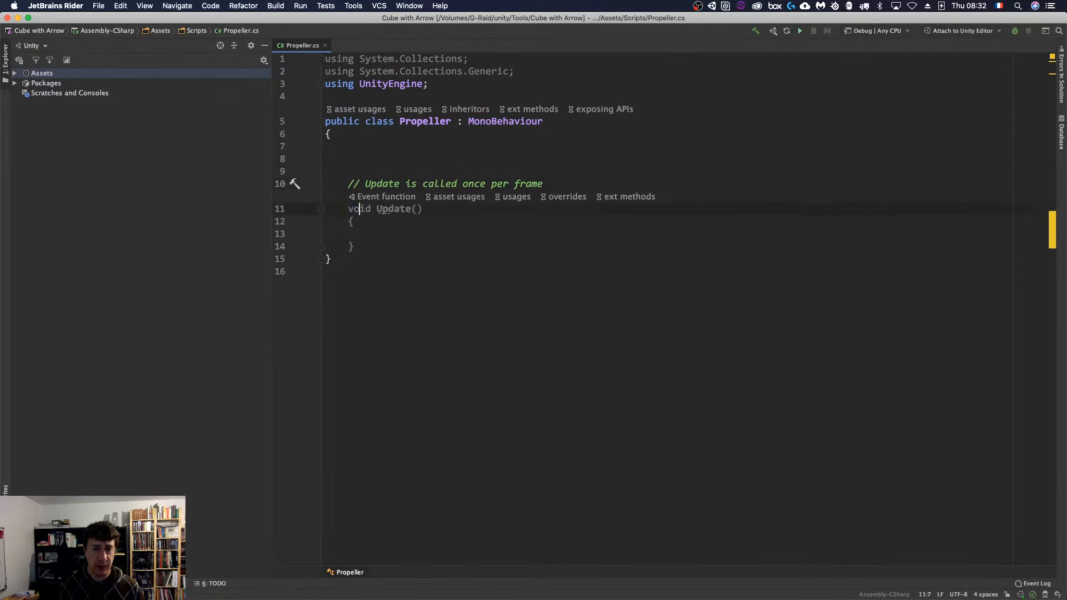
key("Up")
key("Up")
key("Down")
key("Left")
key("Left")
key("Left")
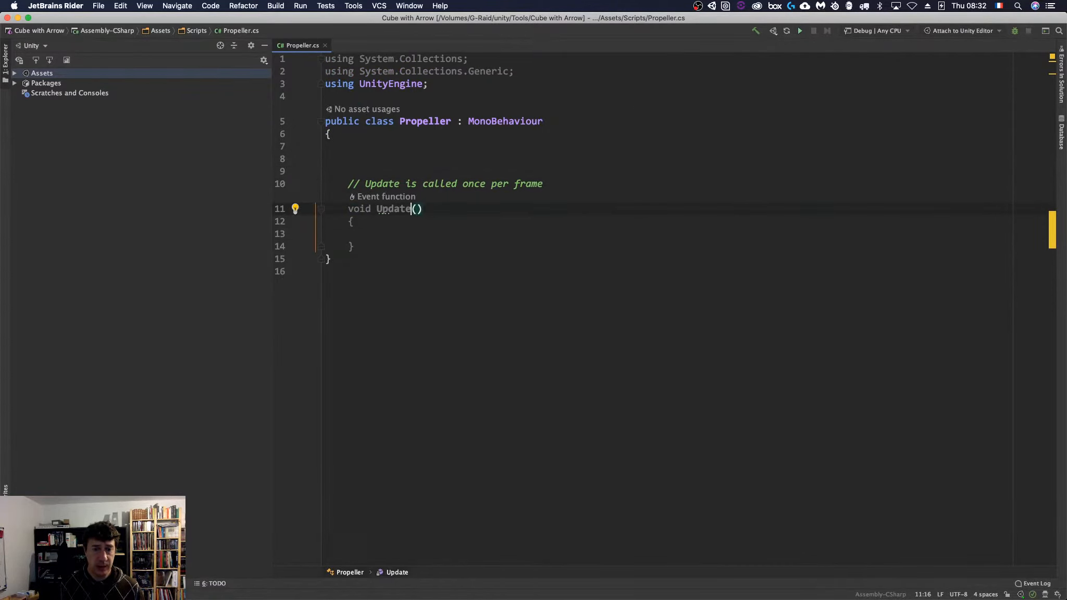
key("Left")
key("Left")
key("Left")
type("Fi")
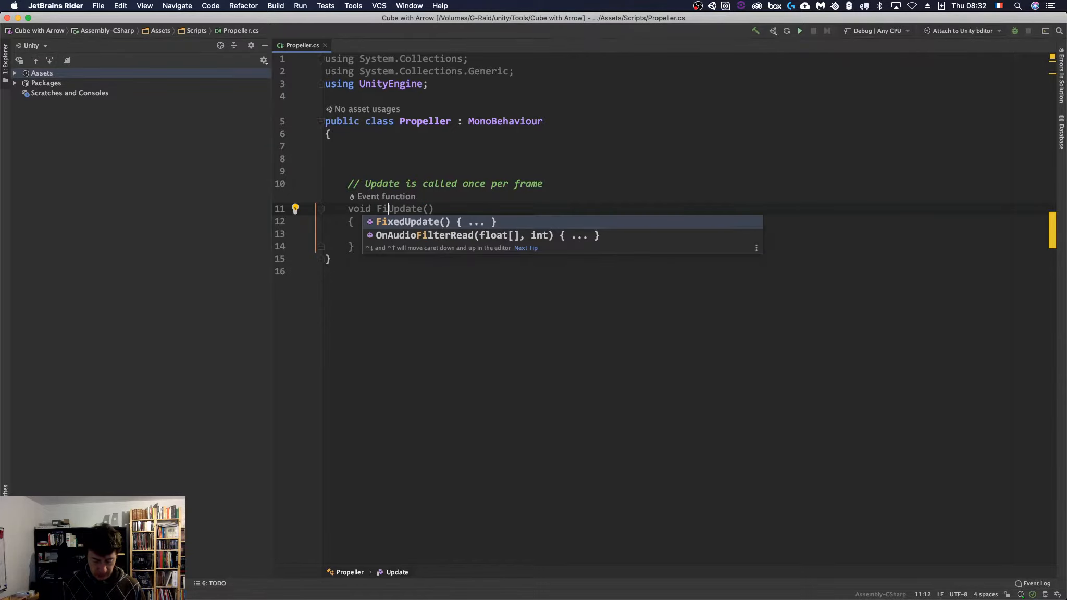
type("xe")
key("Escape")
key("Up")
key("Up")
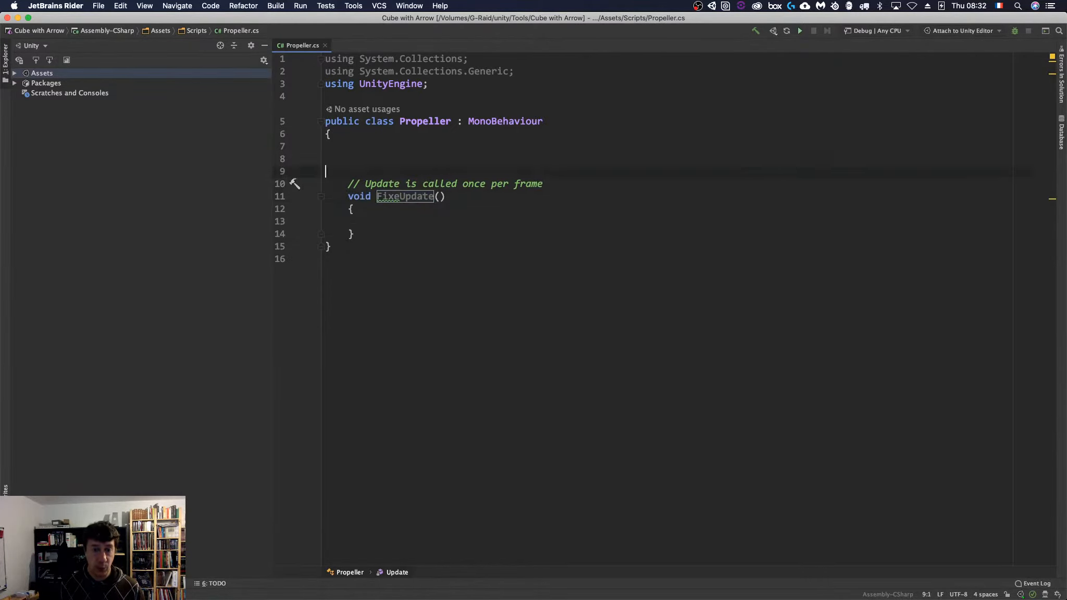
key("Down")
key("Down")
type("d")
key("Escape")
Step: Declare a Vector3 field named direction on the first line of the Propeller class body
key("Up")
key("Up")
key("Up")
key("Up")
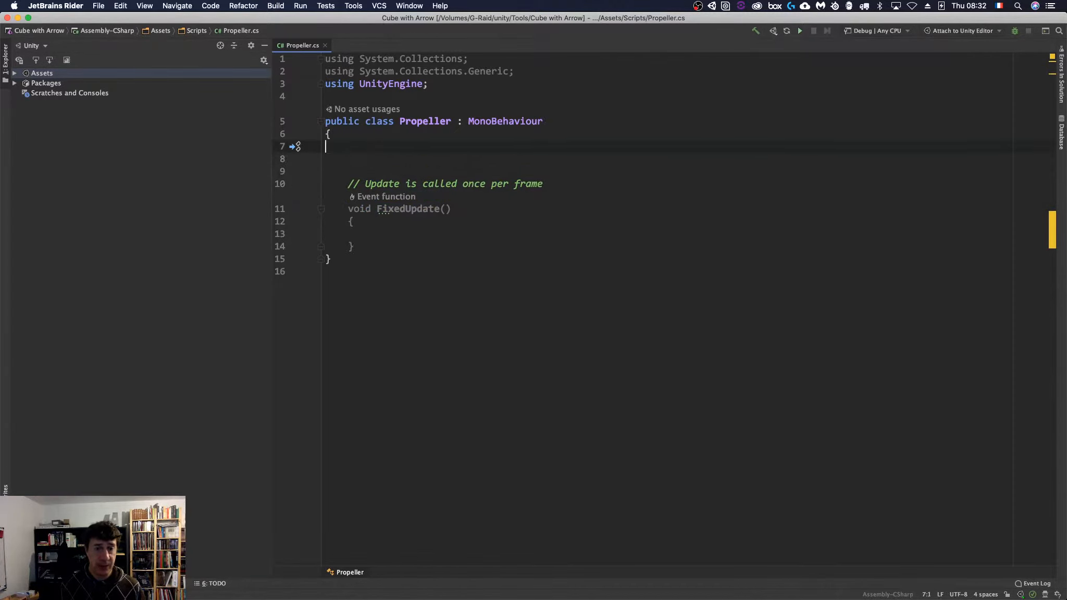
type("Vect")
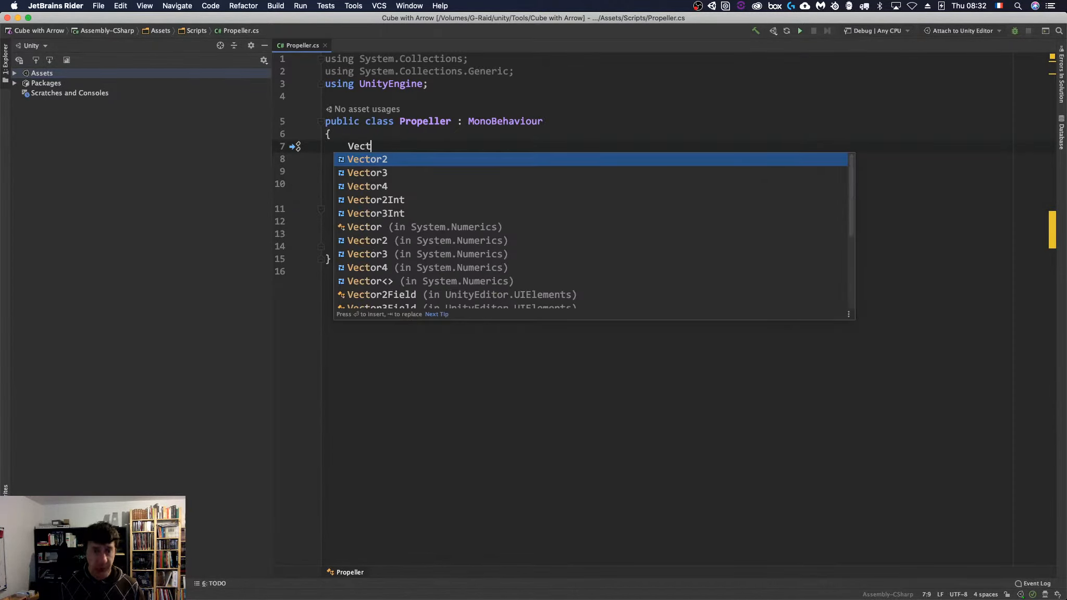
type("or3 drir")
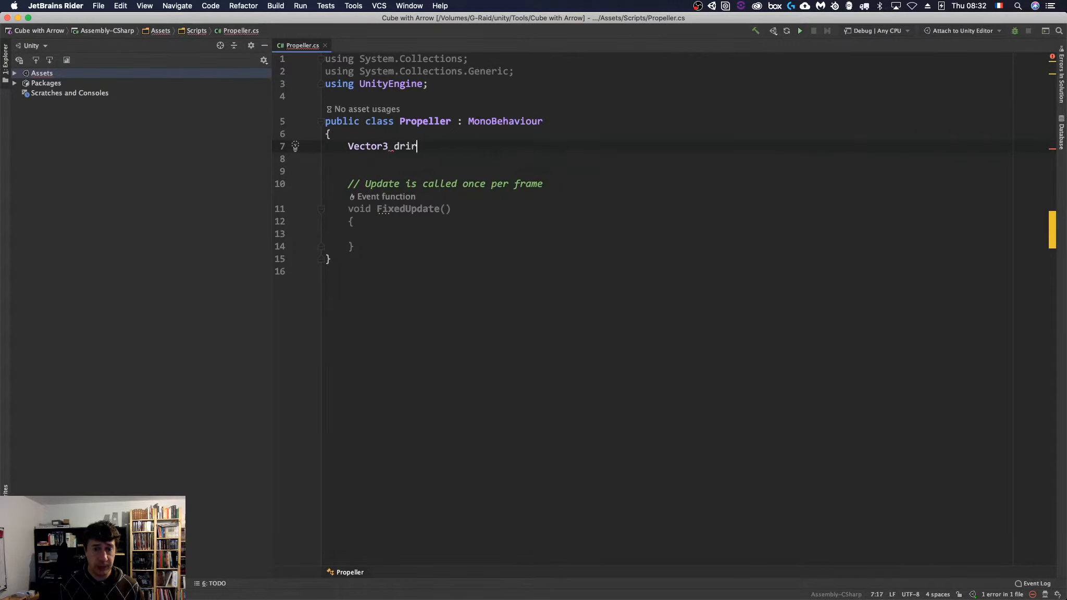
key("BackSpace")
key("BackSpace")
key("BackSpace")
key("BackSpace")
type("direction;")
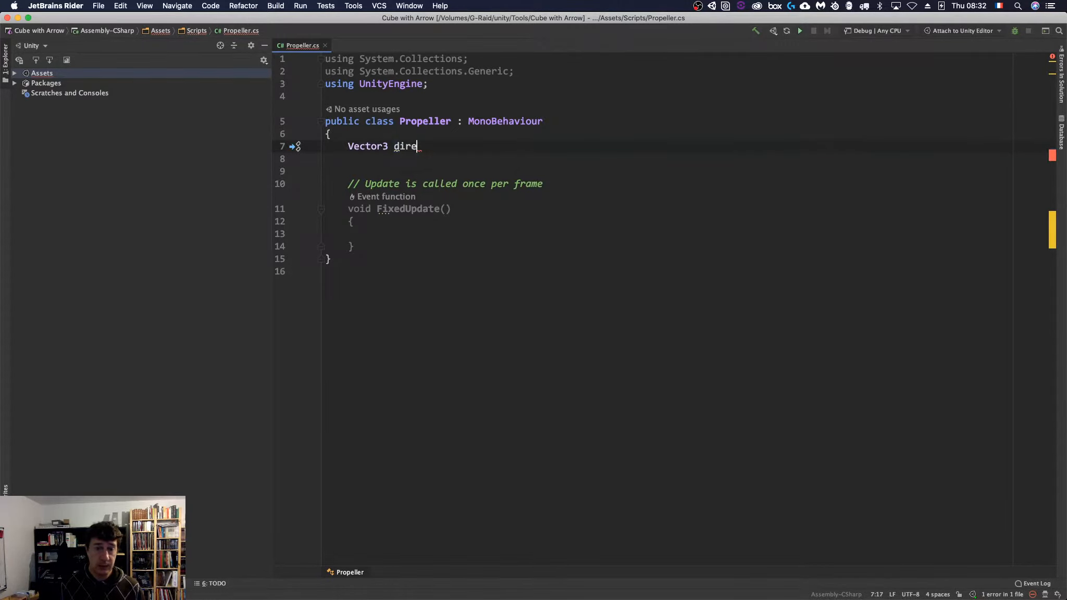
Step: Make the private direction field serialized with the SerializeField attribute
key("Left")
key("Left")
key("Left")
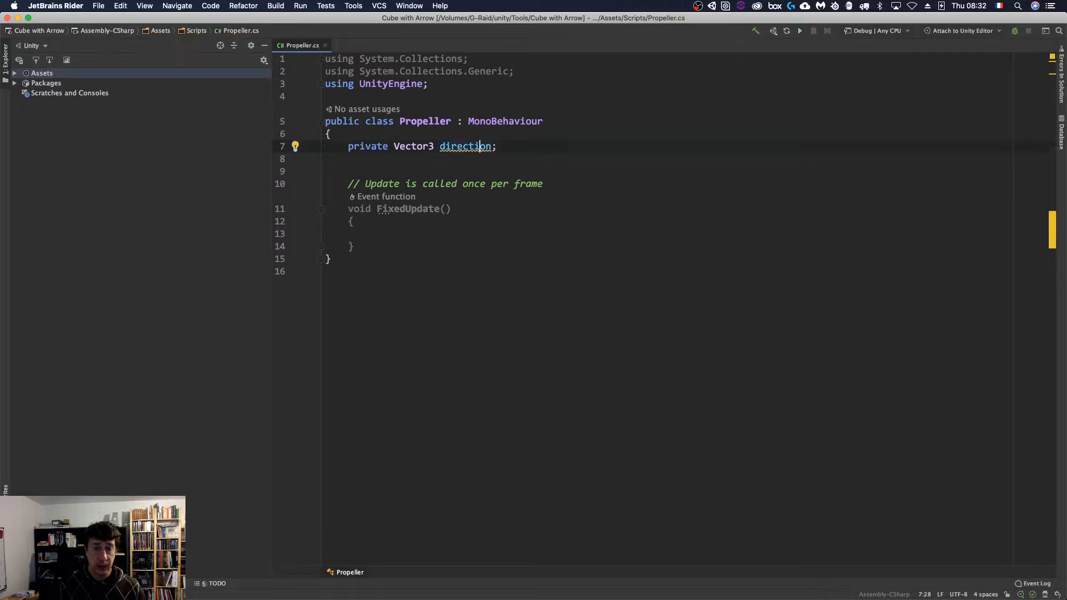
key("alt+Return")
key("Return")
Step: Declare a float field named strength directly below the direction field
key("Down")
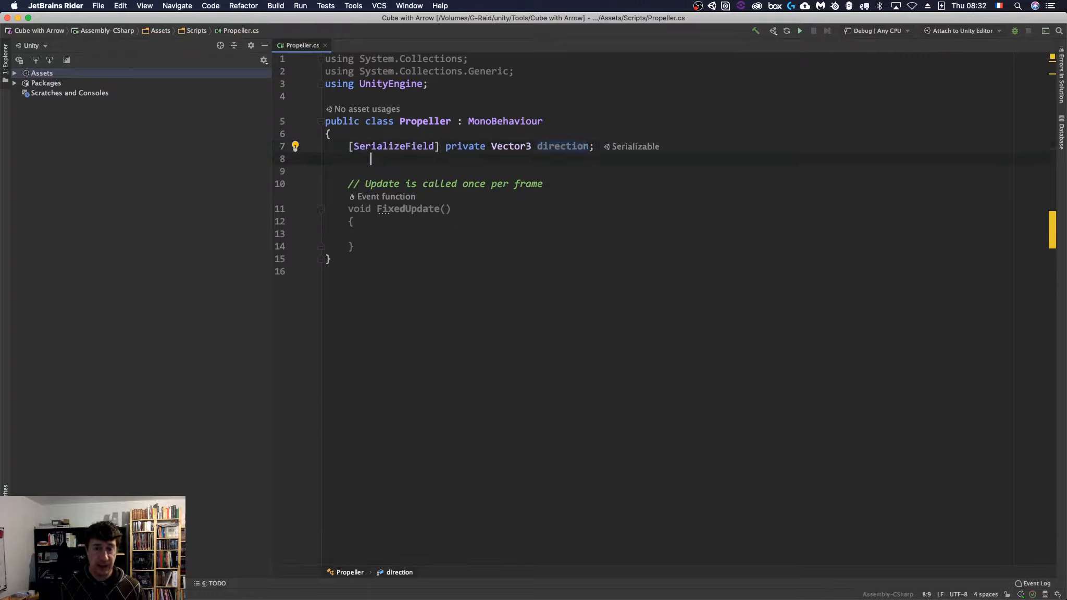
key("BackSpace")
key("BackSpace")
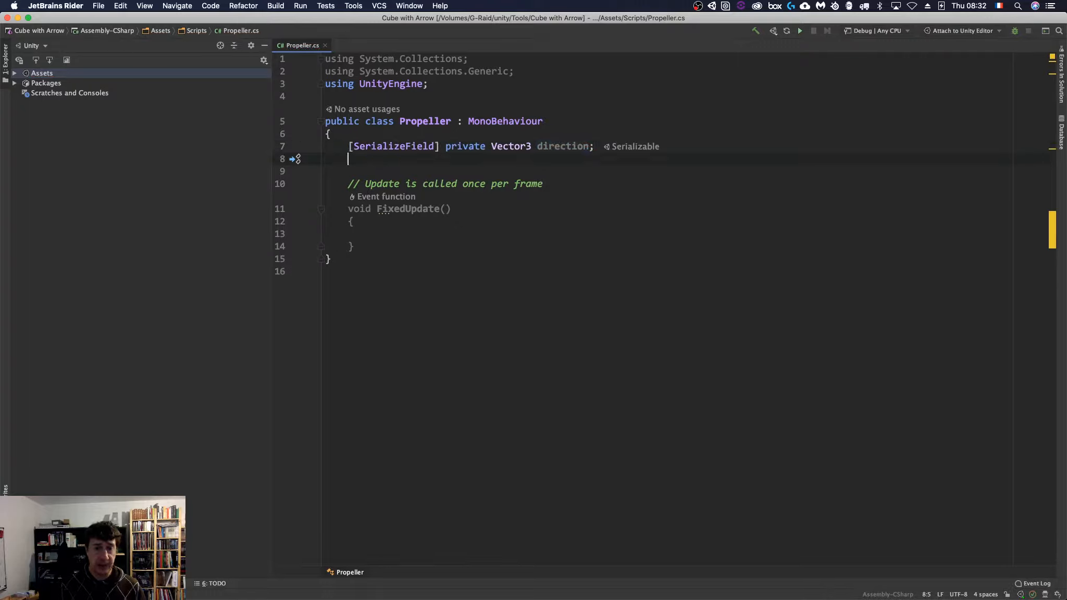
type("float ")
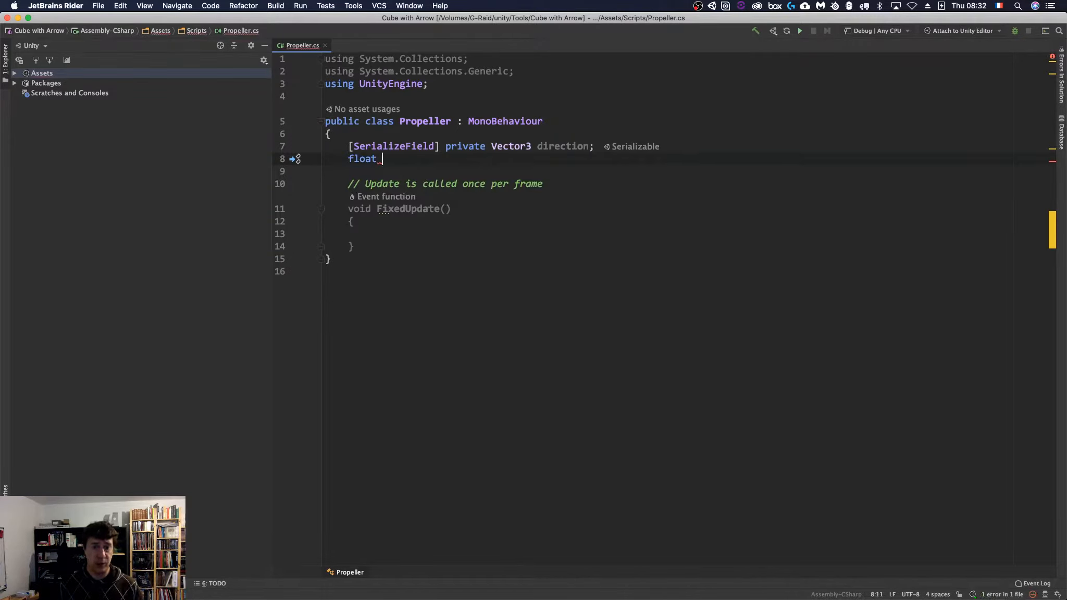
type("strength;")
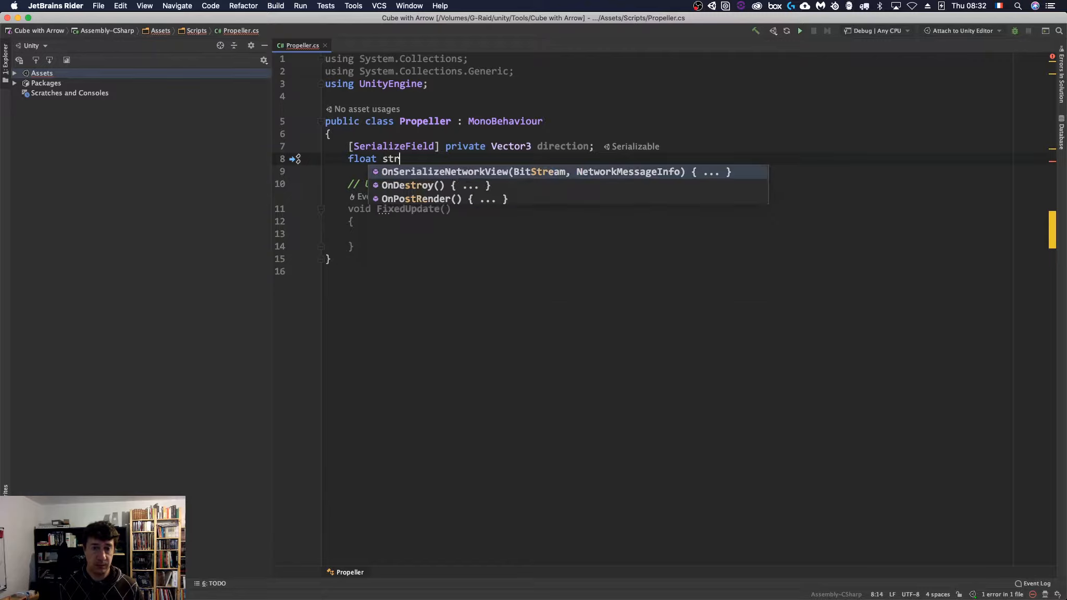
Step: Make the private strength field serialized with the SerializeField attribute
key("Left")
key("Left")
key("Left")
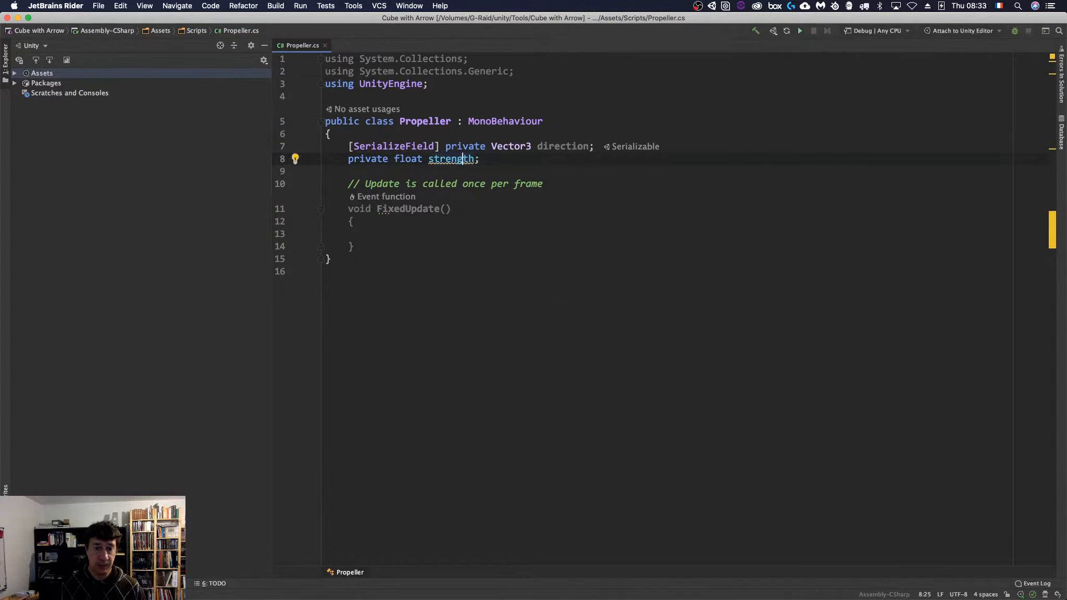
key("alt+Return")
key("Down")
key("Return")
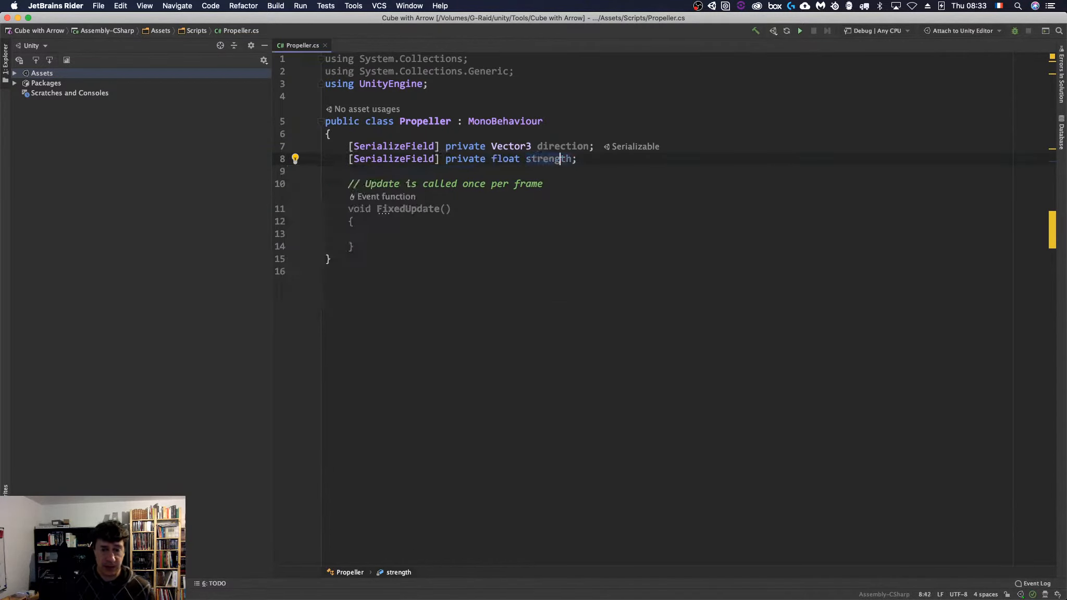
Step: Remove the unused System.Collections and System.Collections.Generic using directives from the script
key("Up")
key("Up")
key("Up")
key("Up")
key("Up")
key("Up")
key("Up")
key("super+Left")
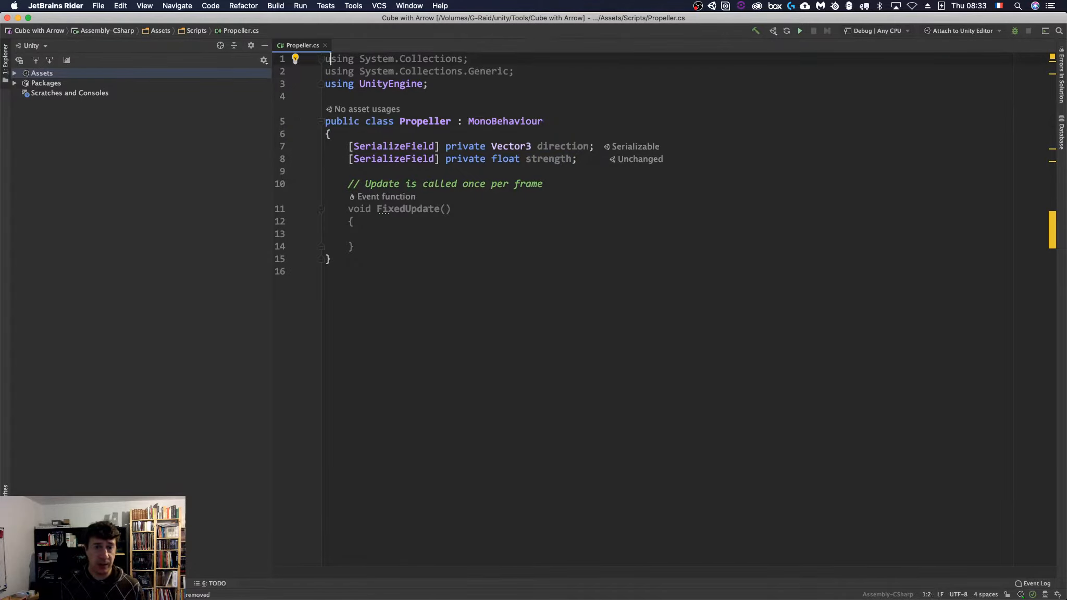
key("shift+Down")
key("shift+Down")
key("BackSpace")
Step: Begin a statement with "Physics." on an indented line inside the FixedUpdate body
key("Down")
key("Down")
key("Down")
key("Down")
key("Down")
key("Down")
key("Down")
key("Down")
key("Down")
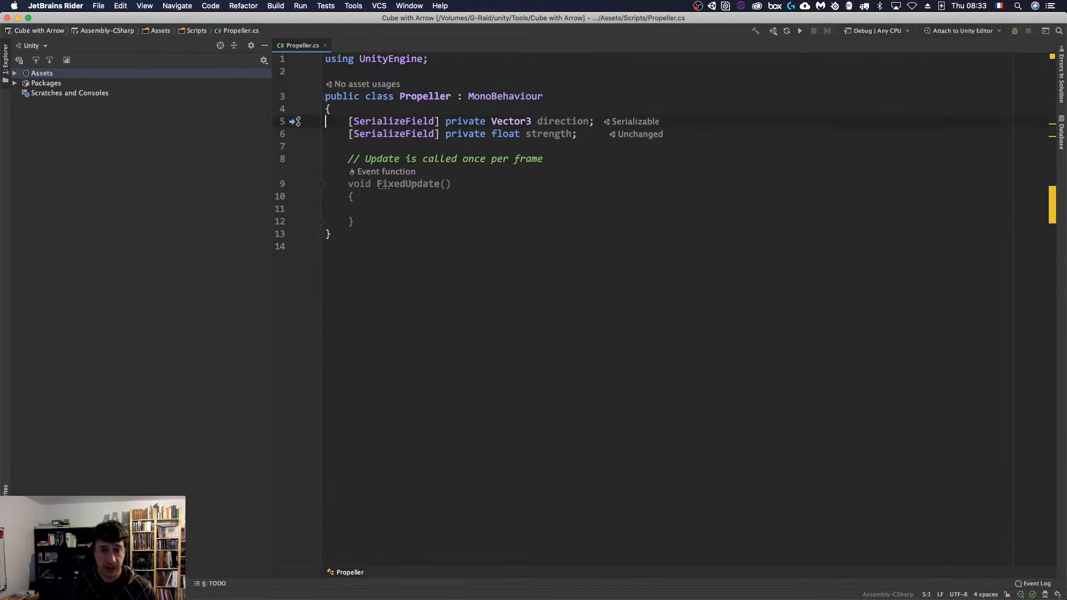
key("Down")
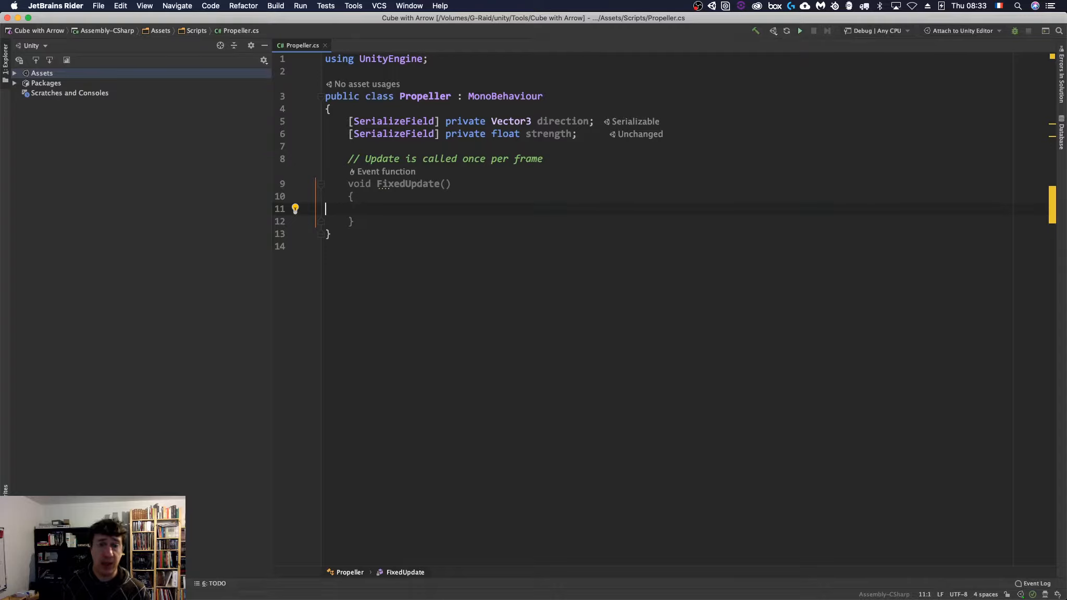
key("Up")
key("super+Right")
key("Return")
key("shift+Down")
key("BackSpace")
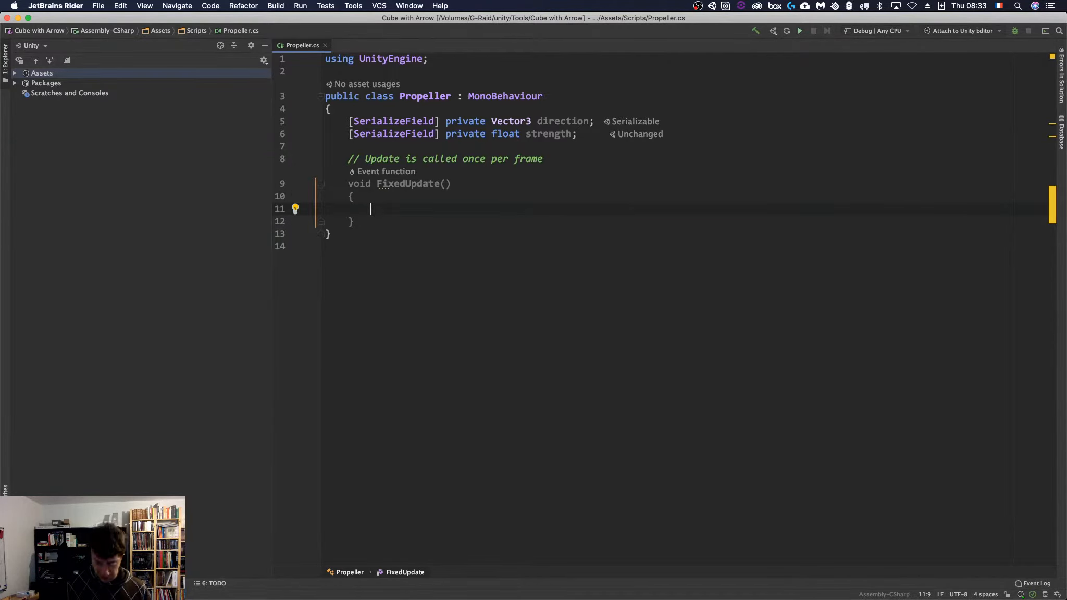
type("Phy")
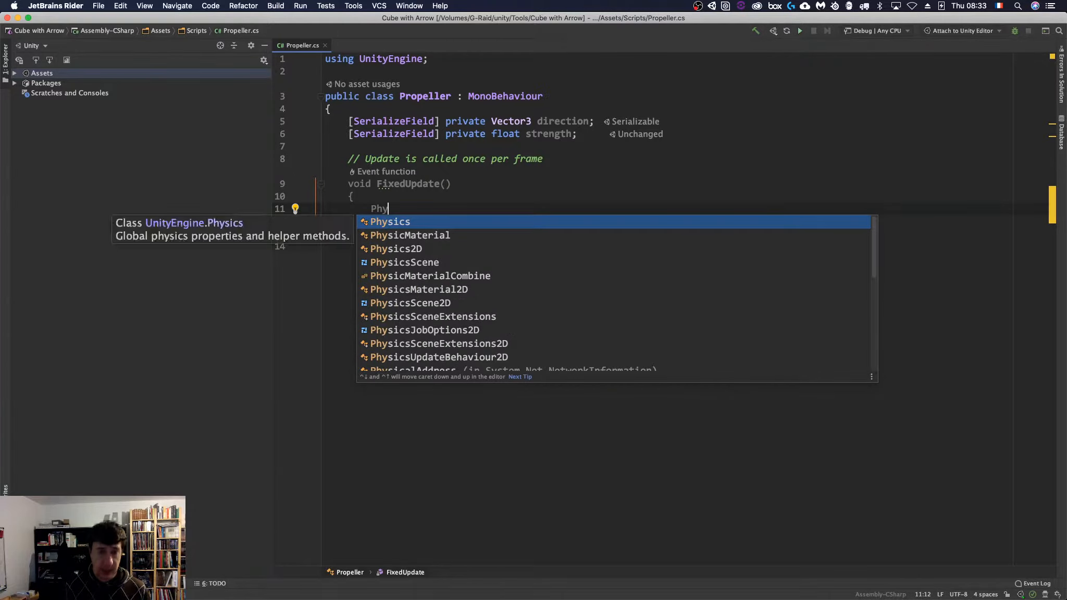
type("sics.")
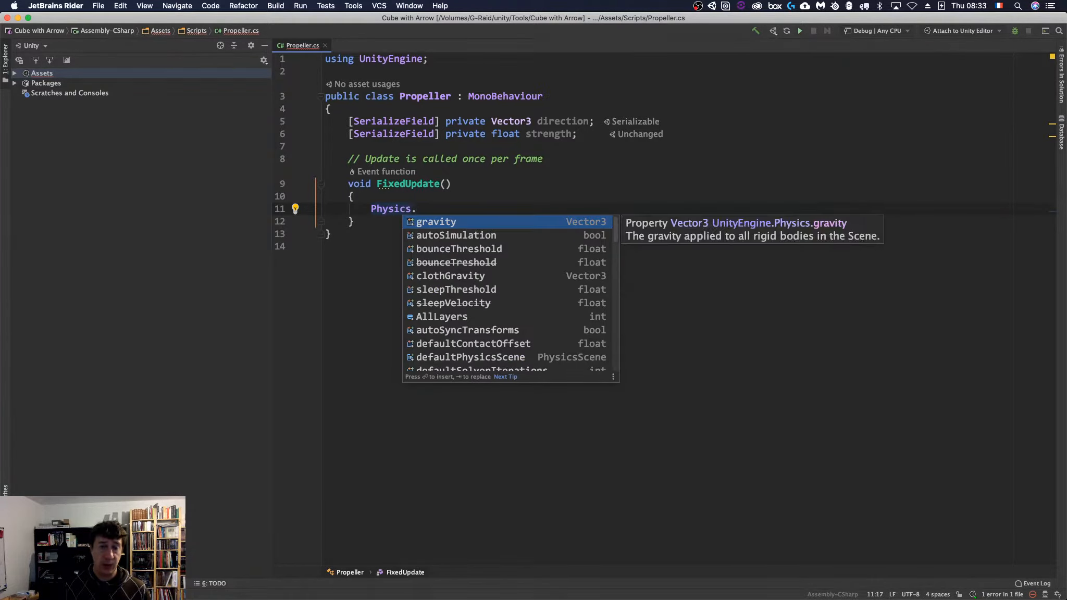
key("Escape")
Step: Generate a private Awake method between the serialized fields and FixedUpdate
key("Up")
key("Up")
key("Up")
key("Up")
key("Return")
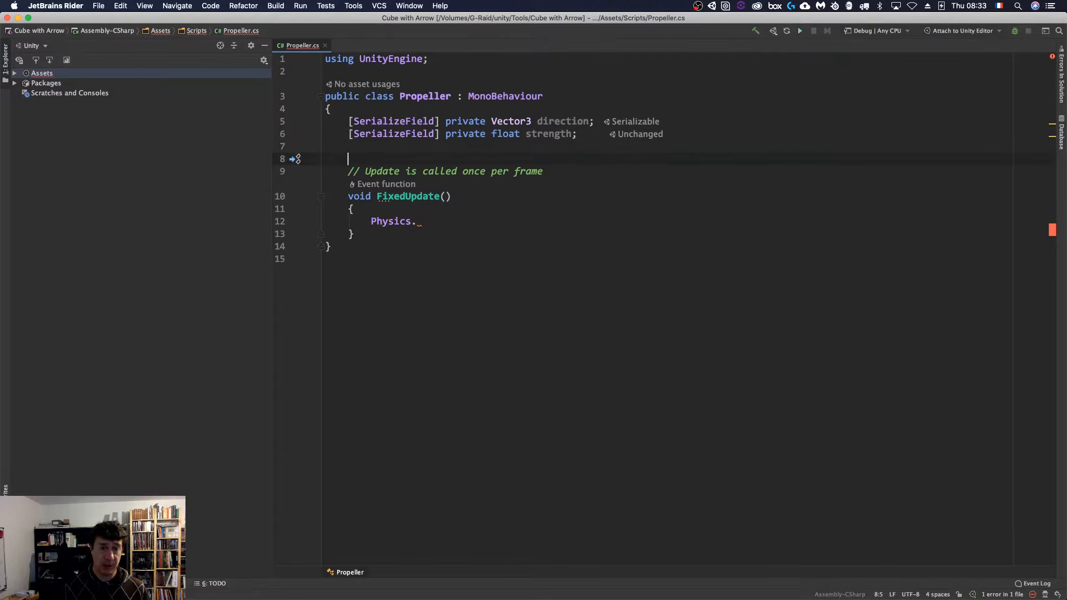
type("Awa")
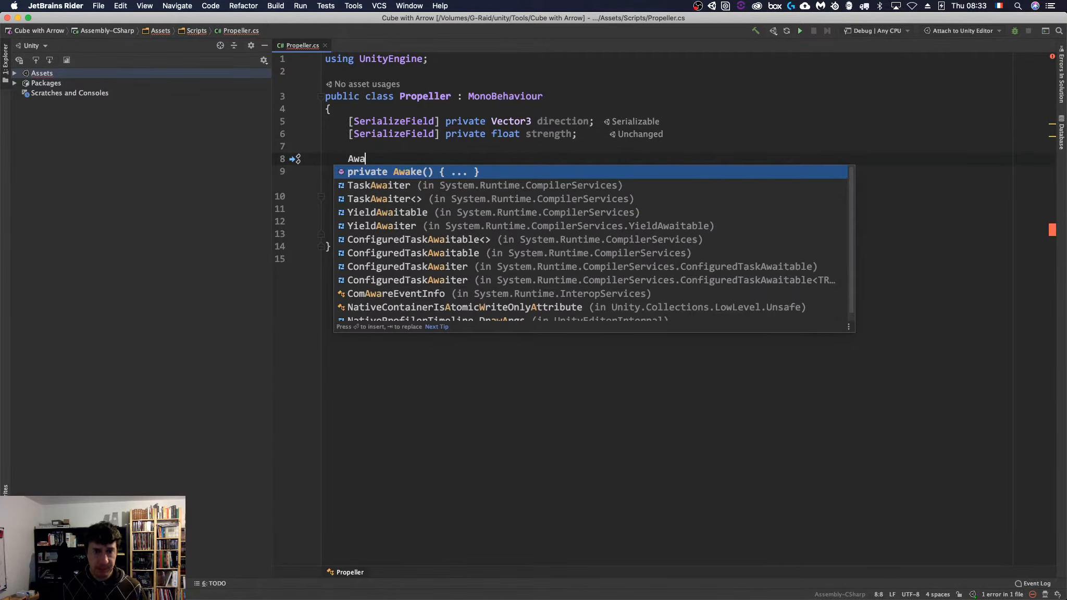
key("Escape")
key("Return")
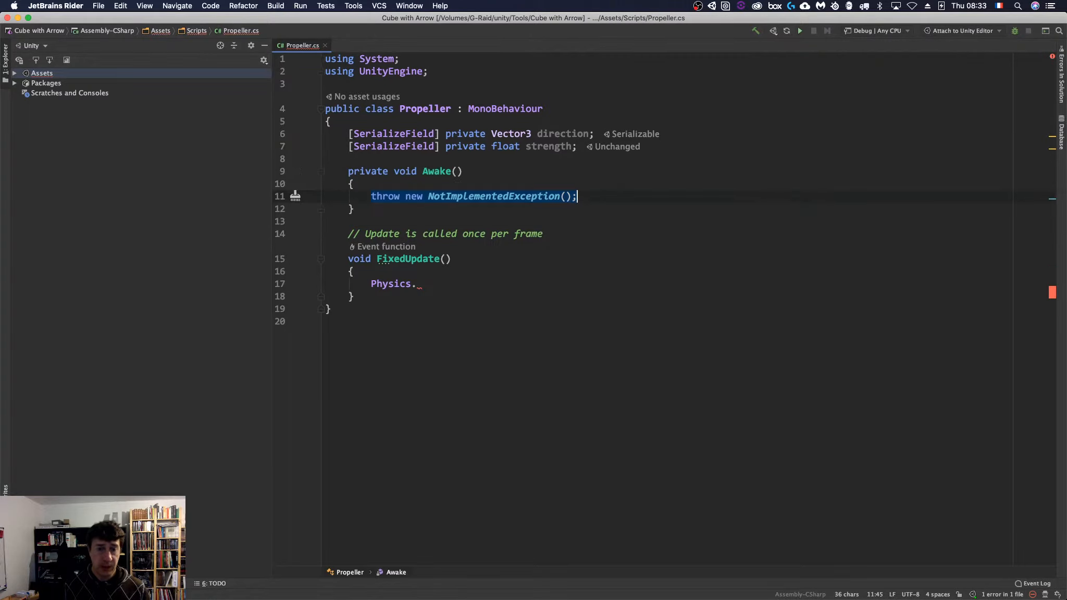
Step: Remove the placeholder NotImplementedException line from the Awake method, leaving its body empty
key("Up")
key("Up")
key("Down")
key("Down")
key("Up")
key("Home")
key("Down")
key("shift+Down")
key("BackSpace")
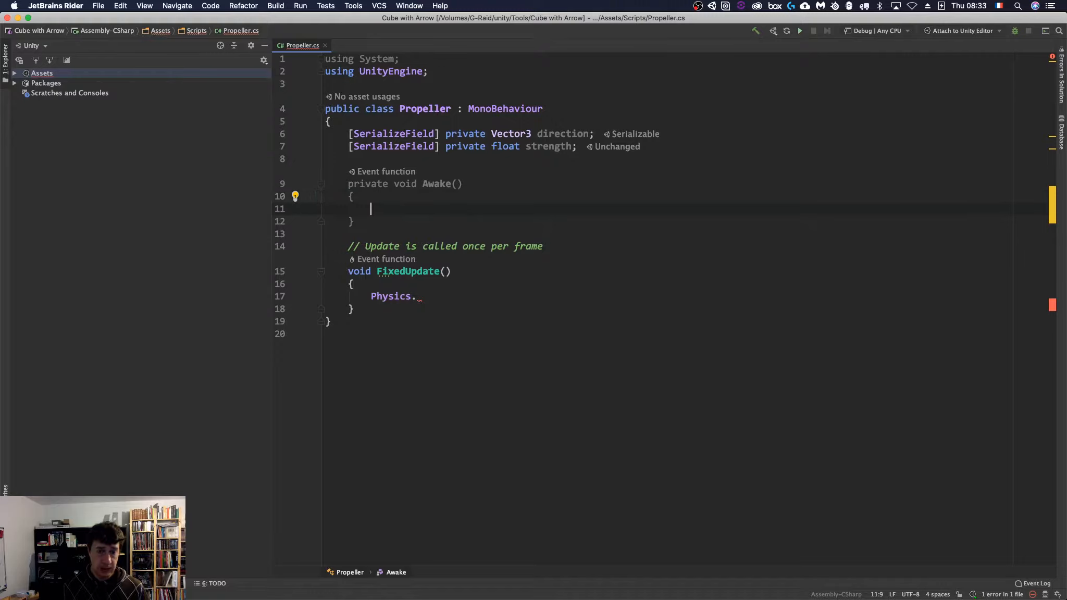
Step: Assign GetComponent<Rigidbody>() to _rb inside the Awake method body
key("Return")
type("_rb ")
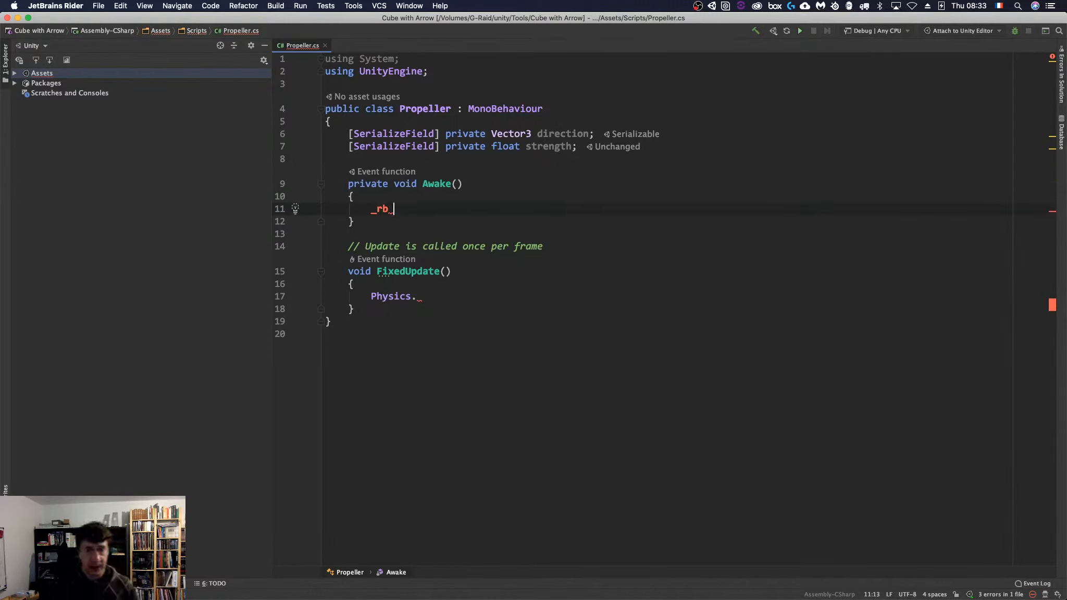
type("= ")
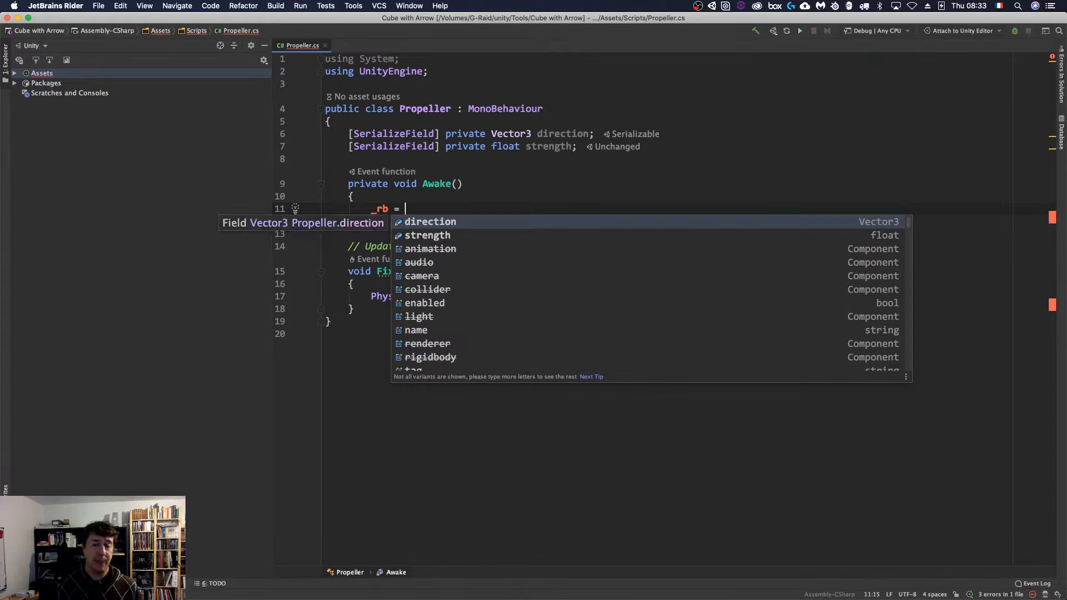
type("Get")
key("Return")
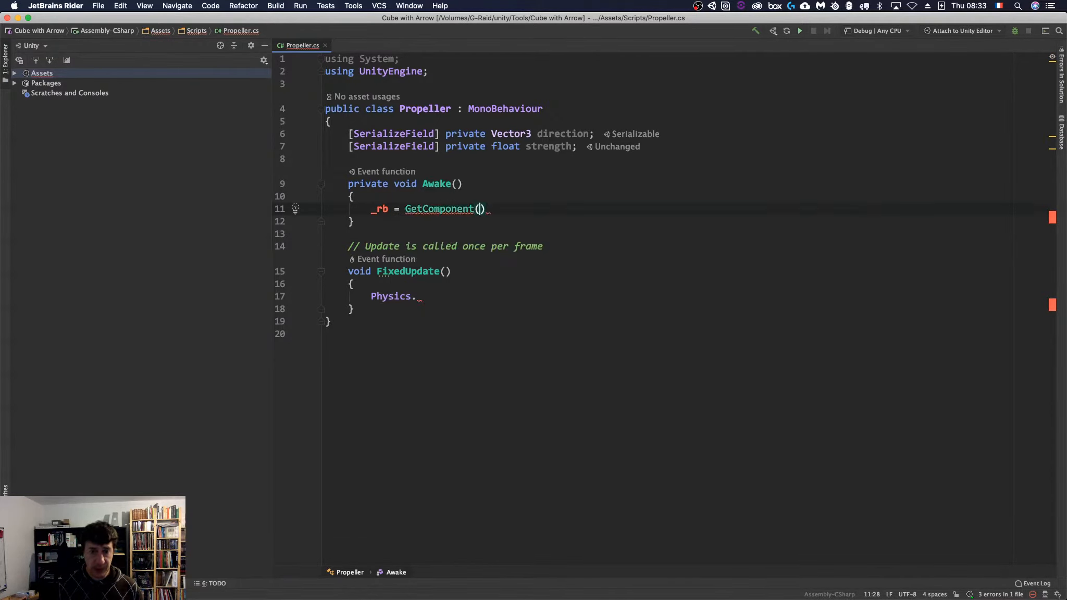
type("<T")
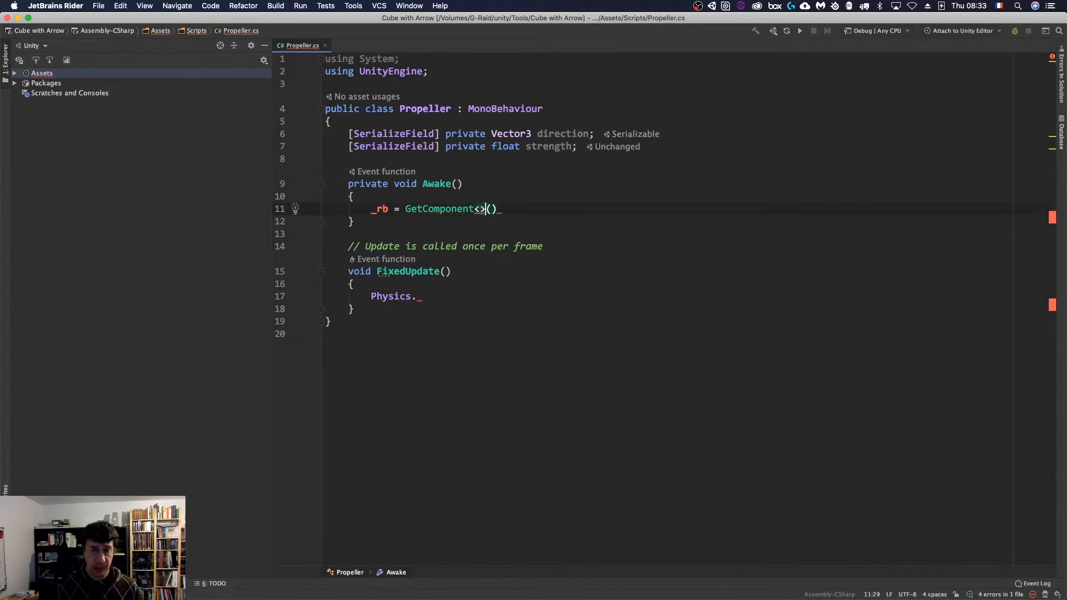
key("BackSpace")
type("Rig")
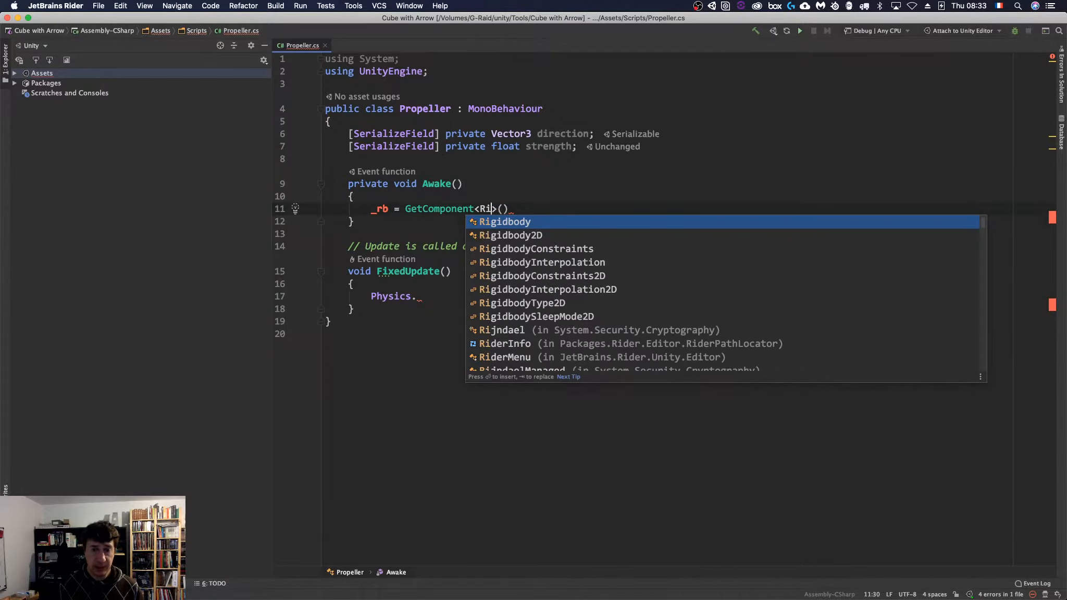
key("Return")
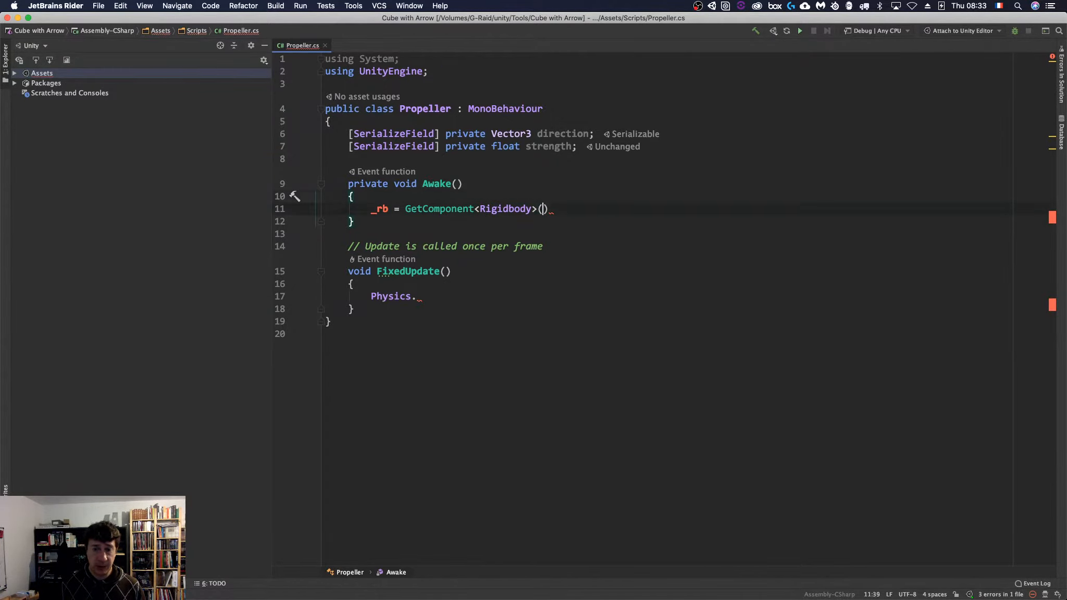
left_click(548, 209)
type(";")
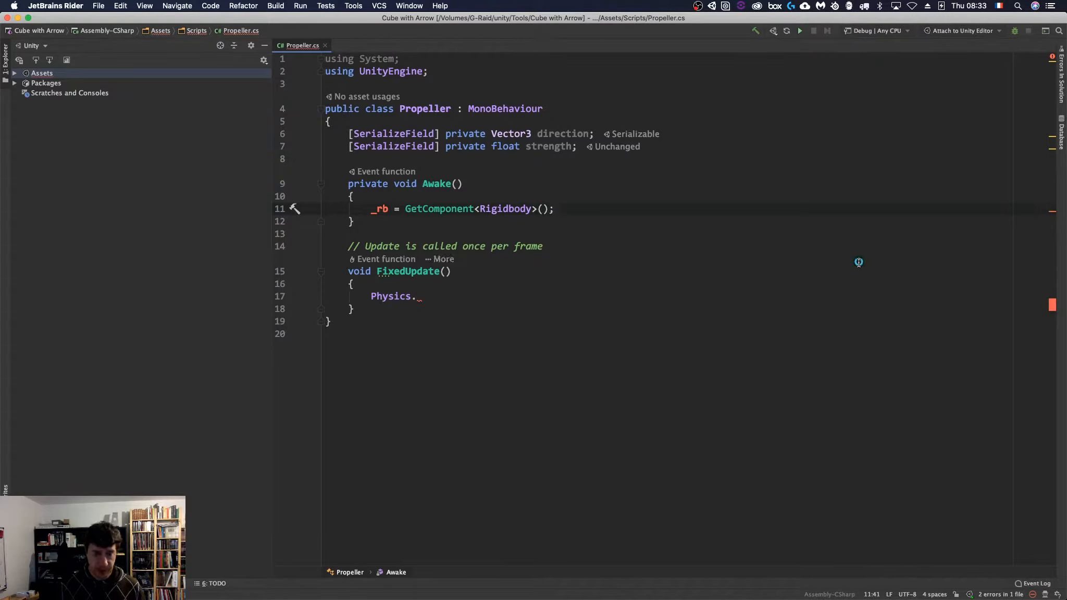
Step: Generate a private Rigidbody field for the undeclared _rb below the serialized fields
key("alt+Left")
key("alt+Left")
key("alt+Left")
key("alt+Left")
key("alt+Left")
key("alt+Left")
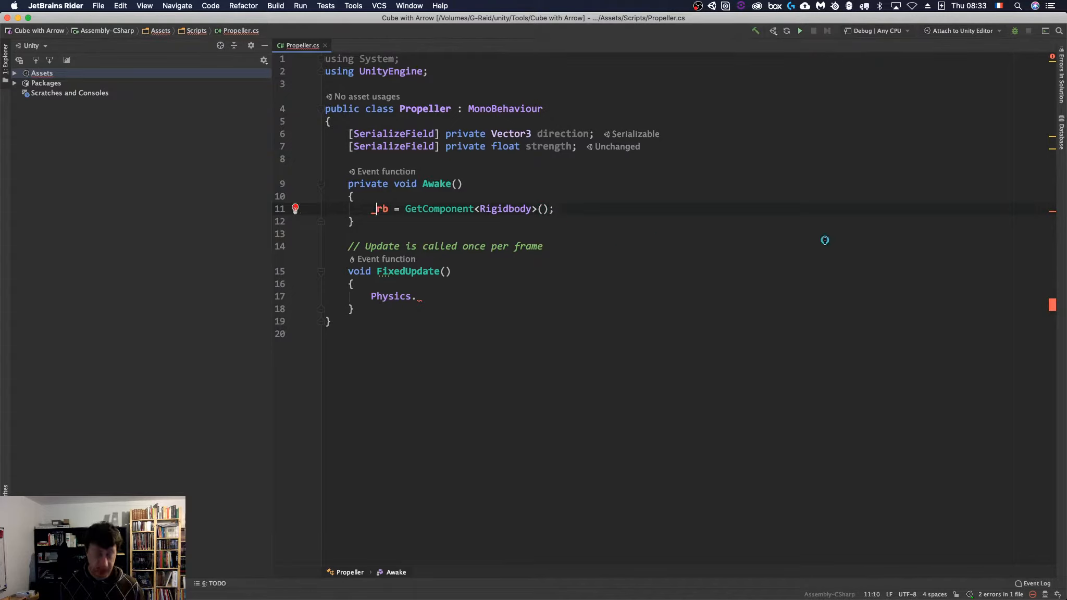
key("alt+Return")
key("Return")
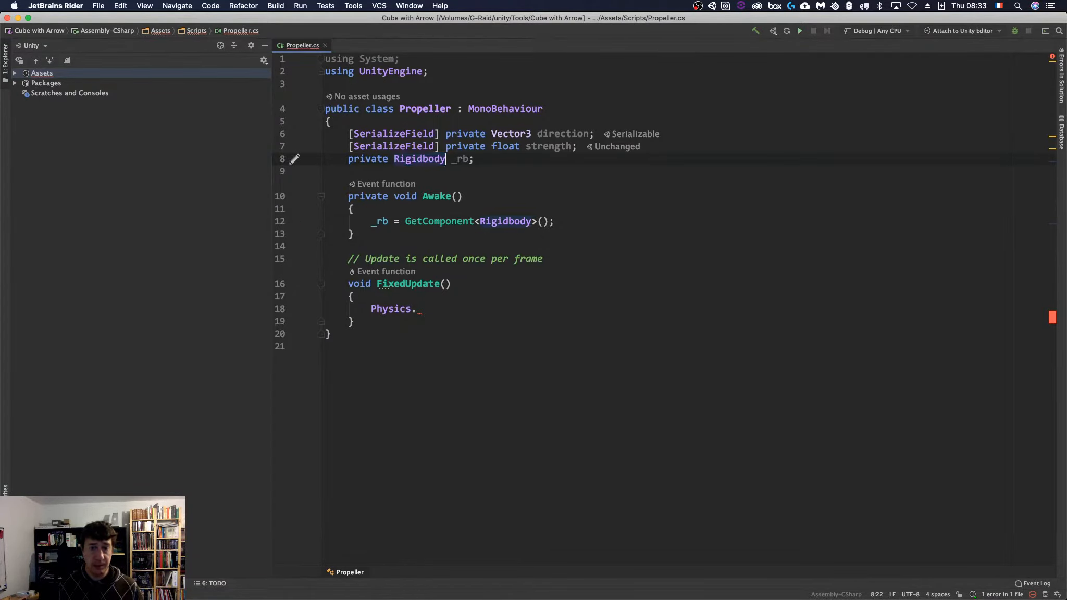
key("Return")
key("Down")
Step: Replace the unfinished "Physics." statement in FixedUpdate with "_rb."
left_click(417, 309)
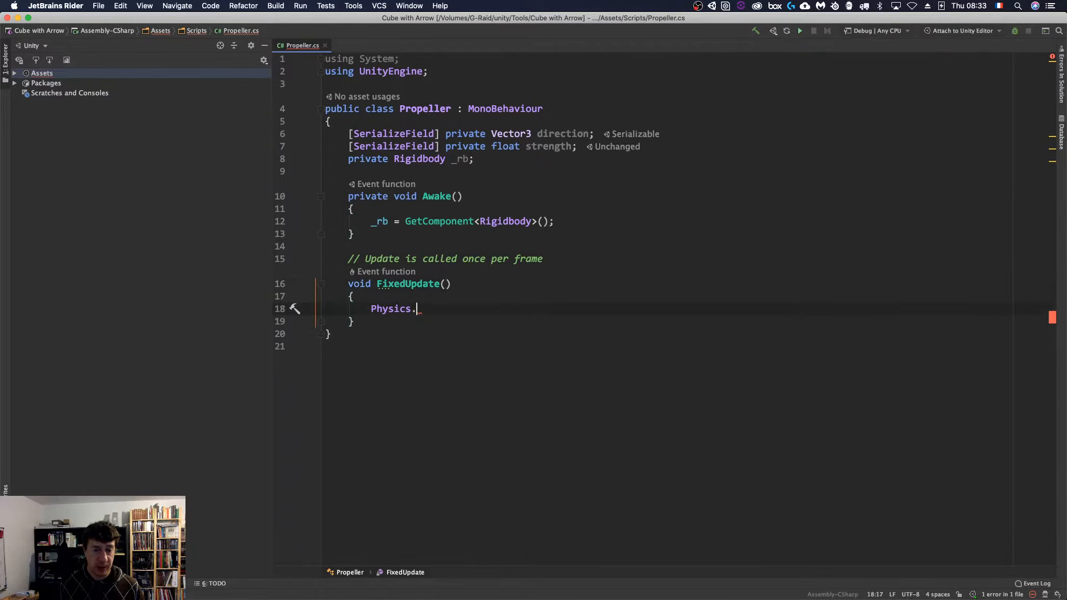
key("shift+Left")
key("shift+Left")
key("shift+Left")
key("shift+Left")
key("shift+Left")
key("shift+Left")
key("shift+Left")
key("shift+Left")
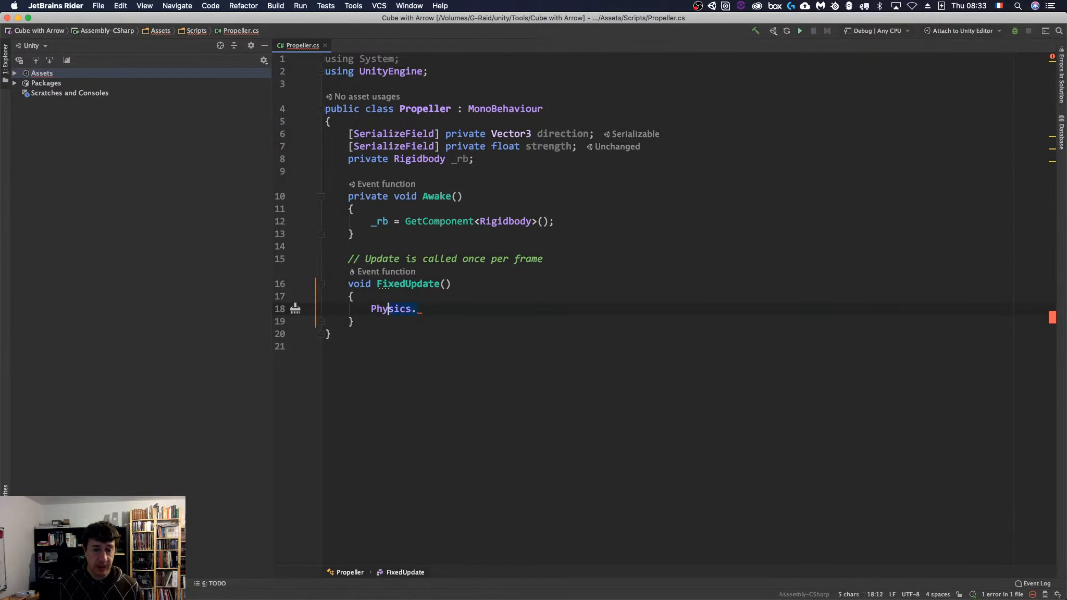
key("BackSpace")
type("_rb.")
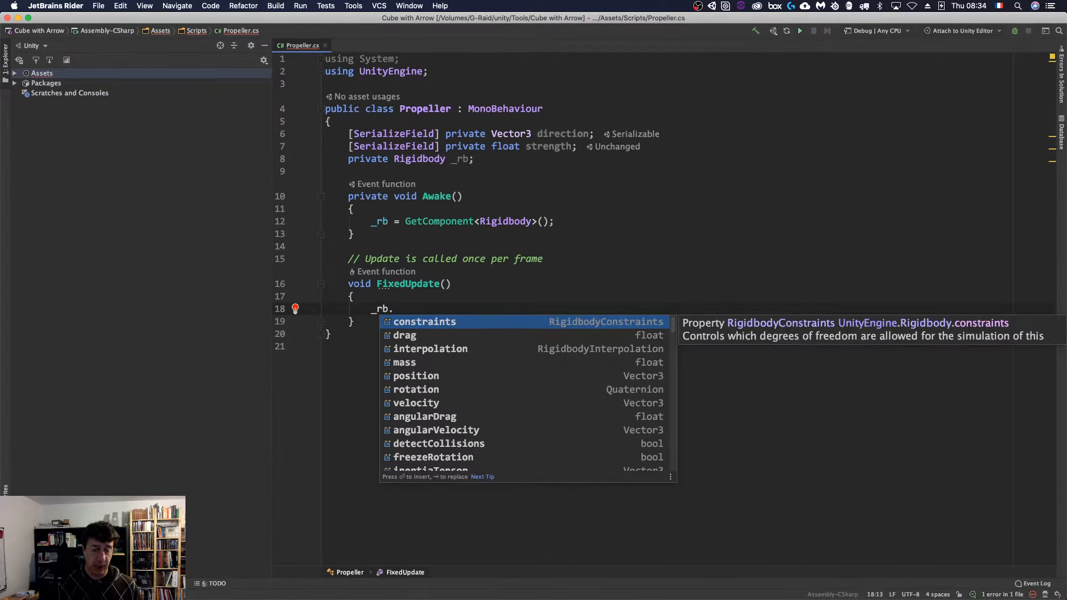
Step: Call AddForce on _rb in FixedUpdate with direction as the first argument, followed by a comma
type("Ap")
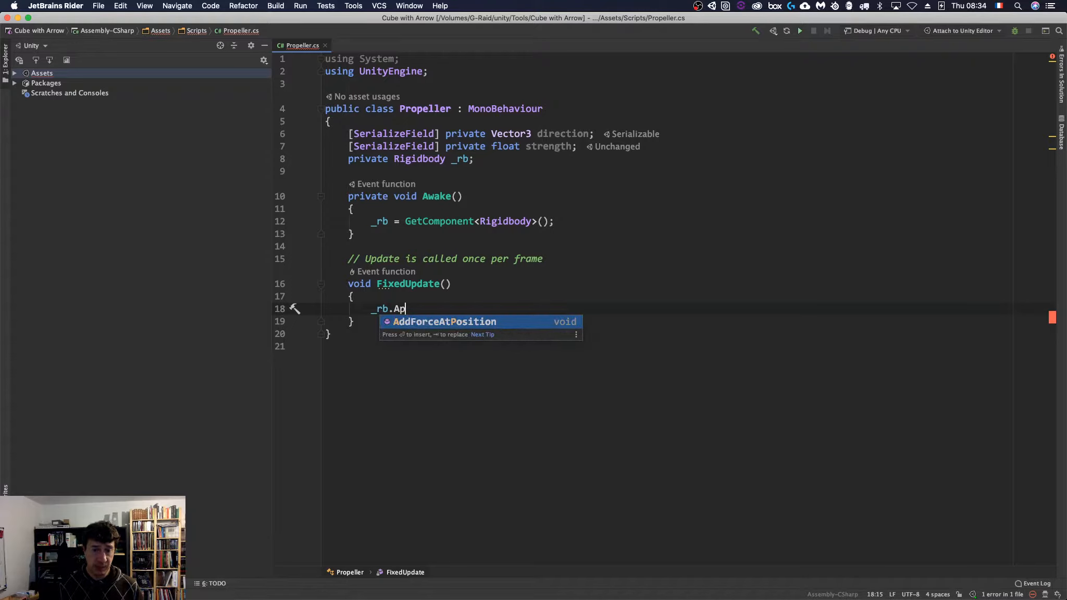
key("BackSpace")
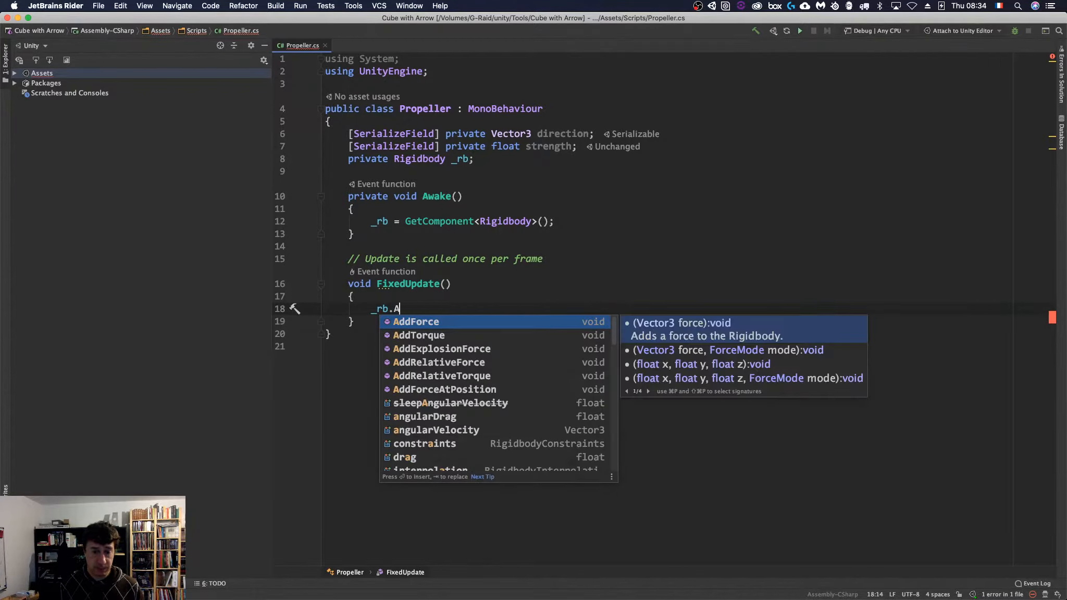
type("d")
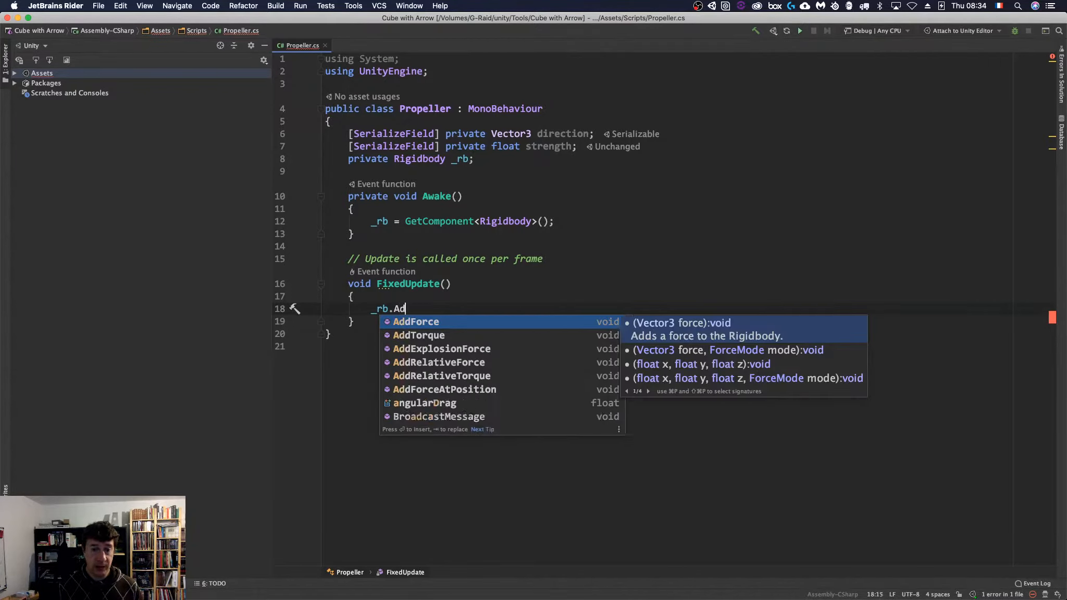
key("Return")
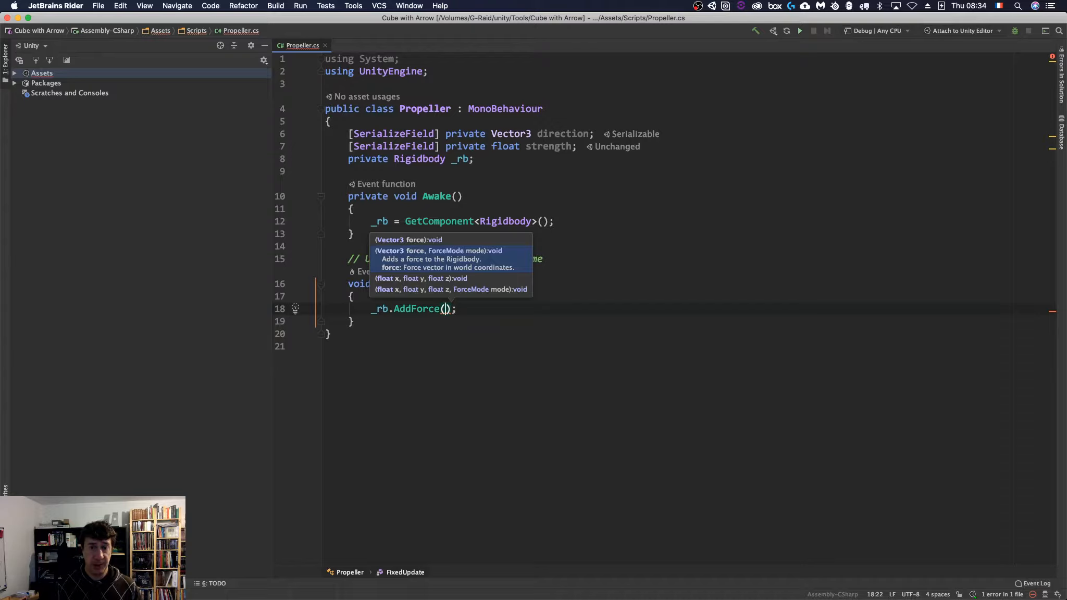
type("d")
key("Return")
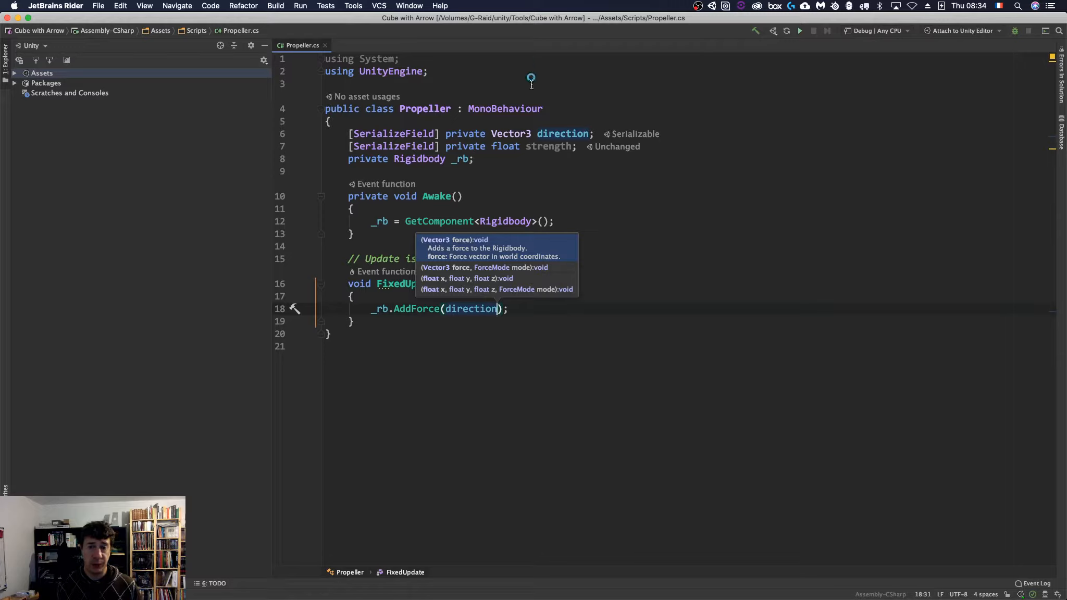
double_click(560, 135)
key("ctrl+alt+Down")
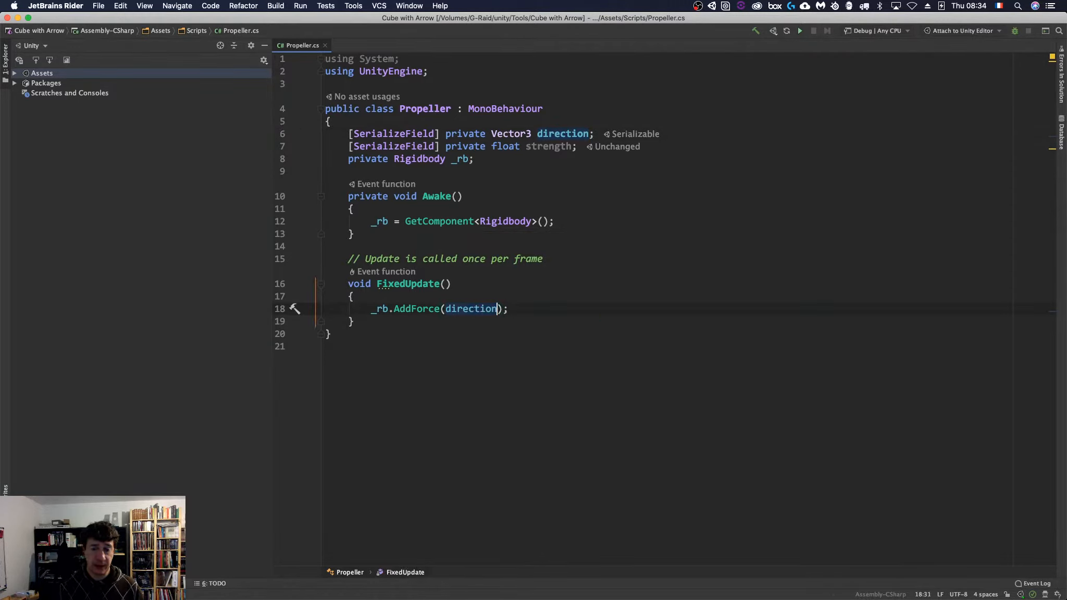
type(",")
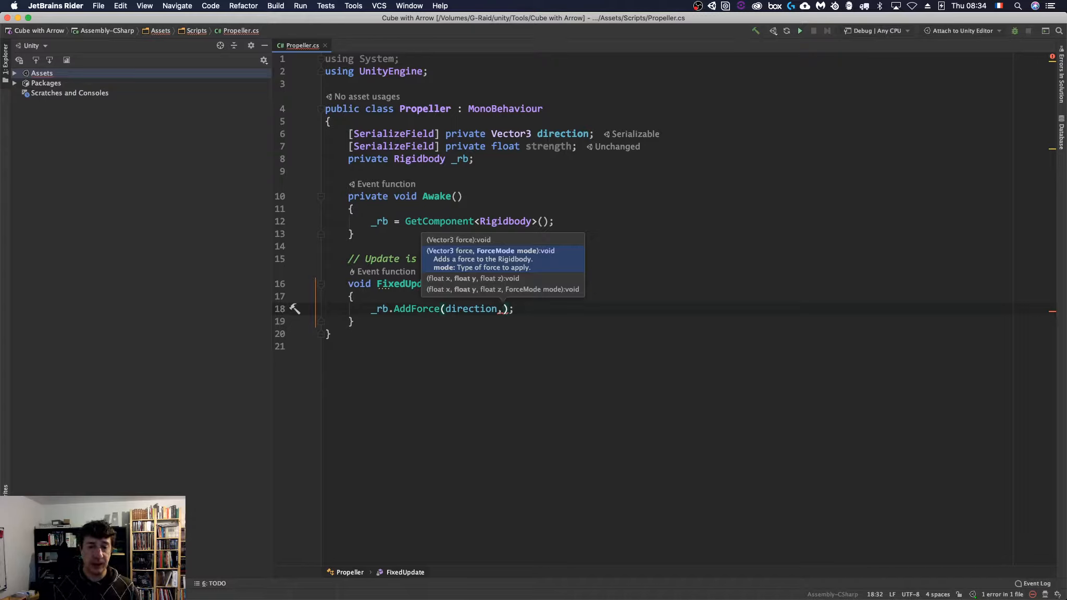
Step: Replace the AddForce call in FixedUpdate with an AddRelativeForce call that has empty arguments
key("Escape")
key("Delete")
key("BackSpace")
key("BackSpace")
key("BackSpace")
key("BackSpace")
key("BackSpace")
key("BackSpace")
key("BackSpace")
key("BackSpace")
key("BackSpace")
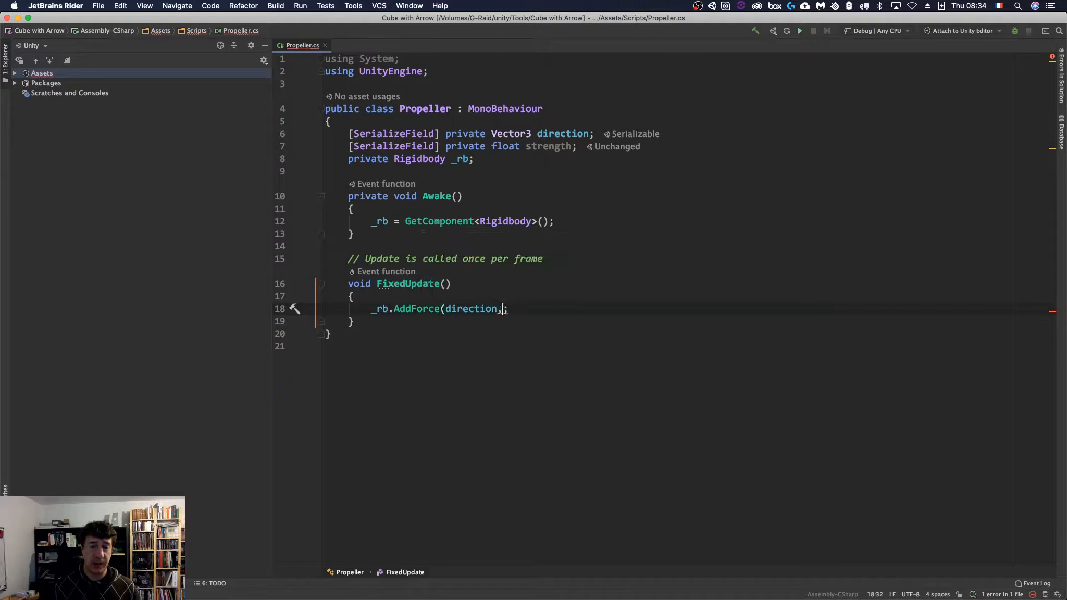
key("BackSpace")
key("BackSpace")
key("BackSpace")
key("BackSpace")
key("BackSpace")
key("BackSpace")
key("BackSpace")
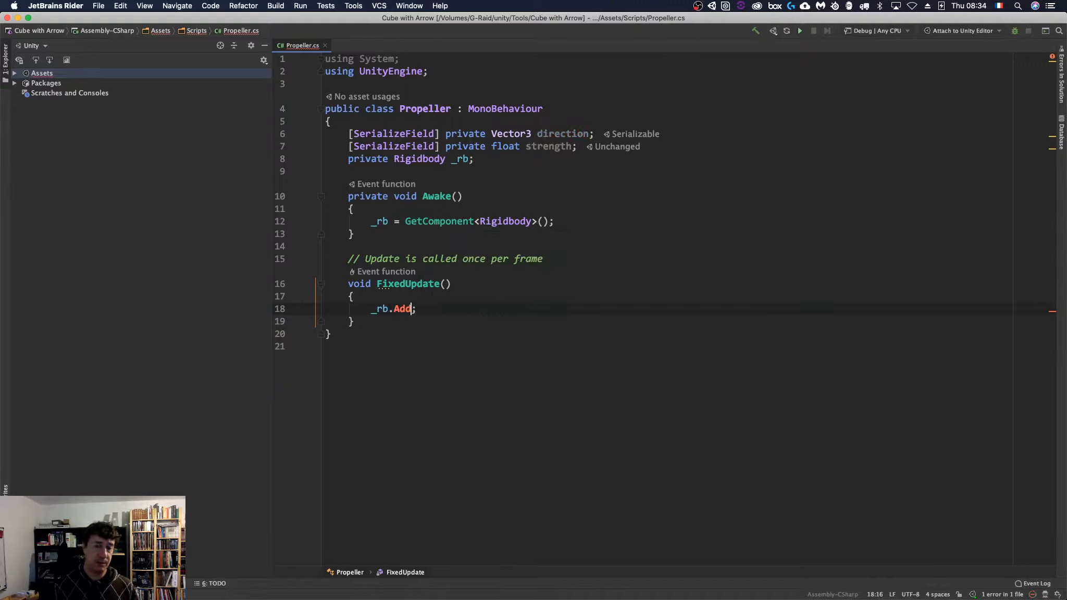
type("R")
key("Return")
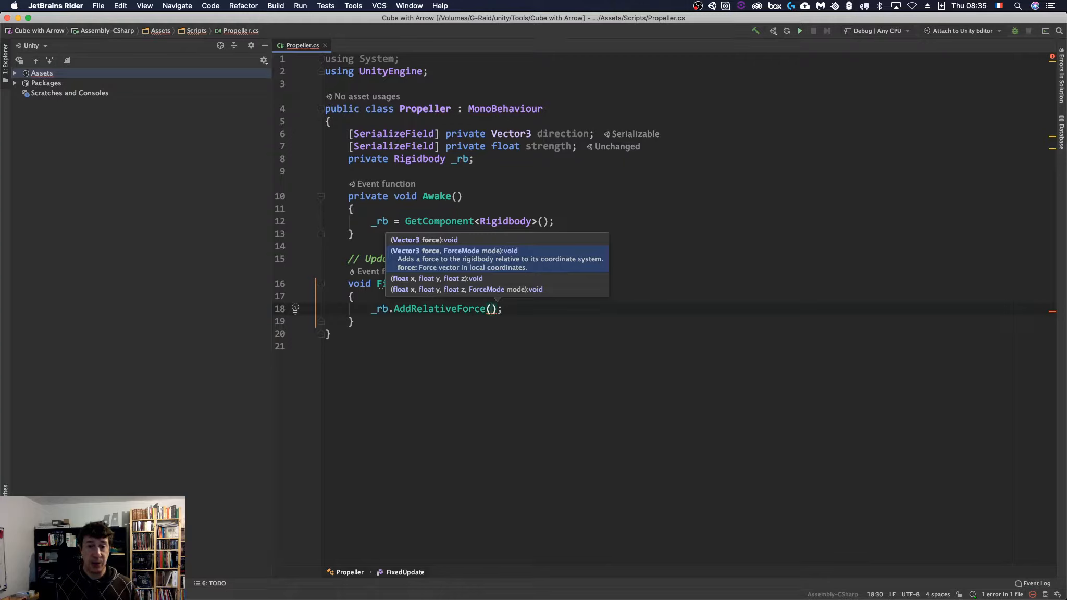
Step: Pass direction * strength as the force argument of the AddRelativeForce call
type("direction ")
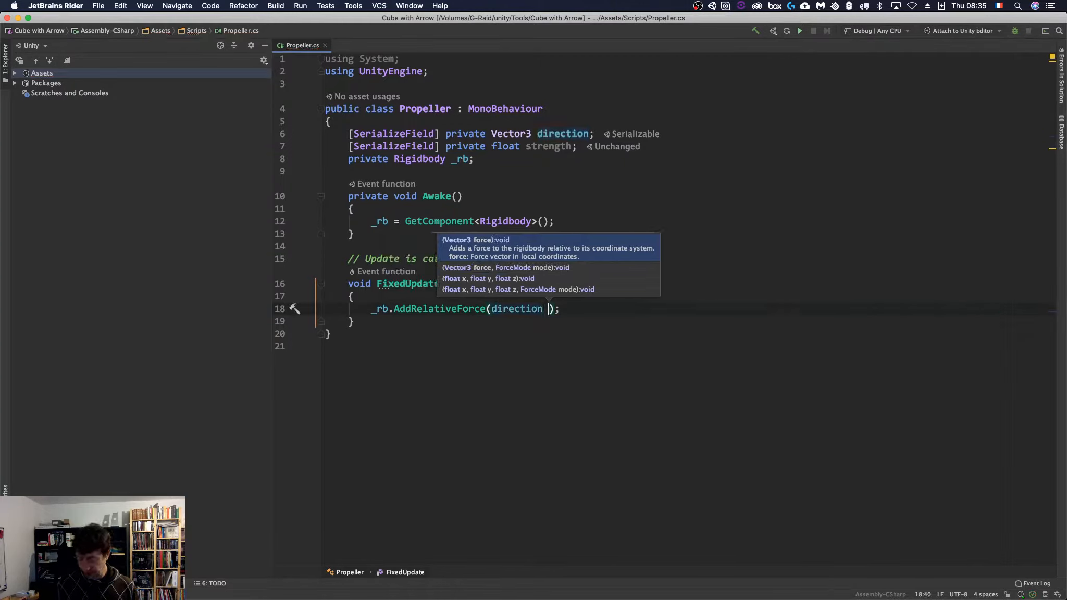
type("* s")
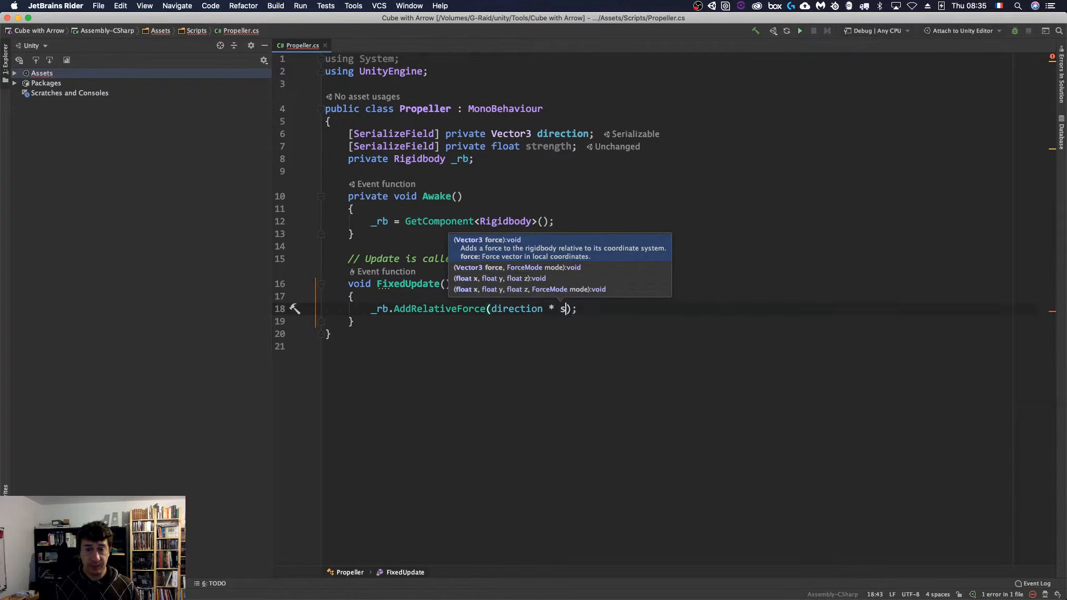
type("trength")
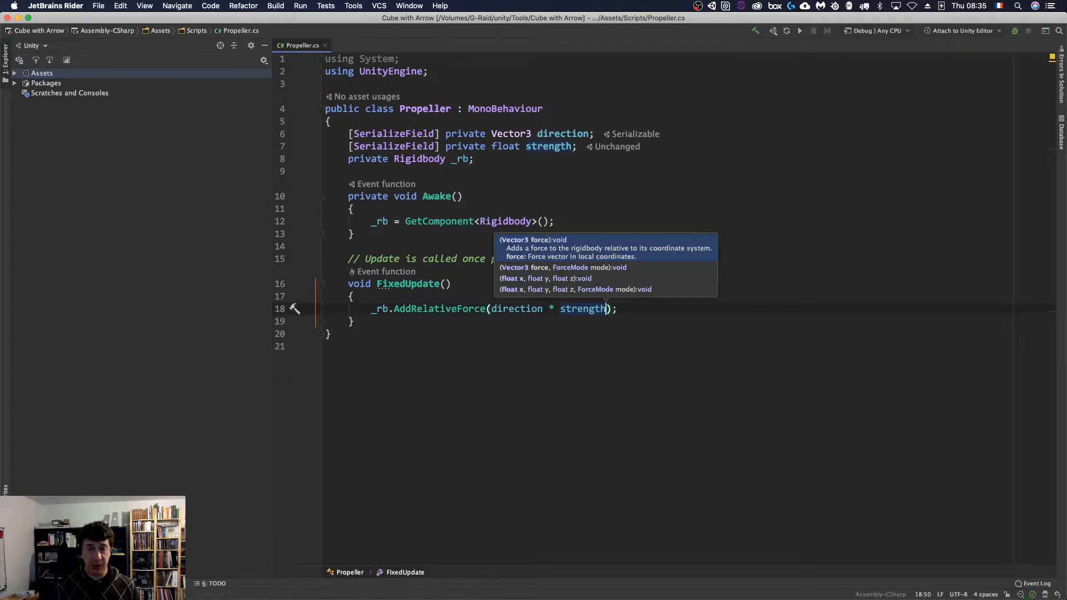
key("Escape")
key("Home")
key("Down")
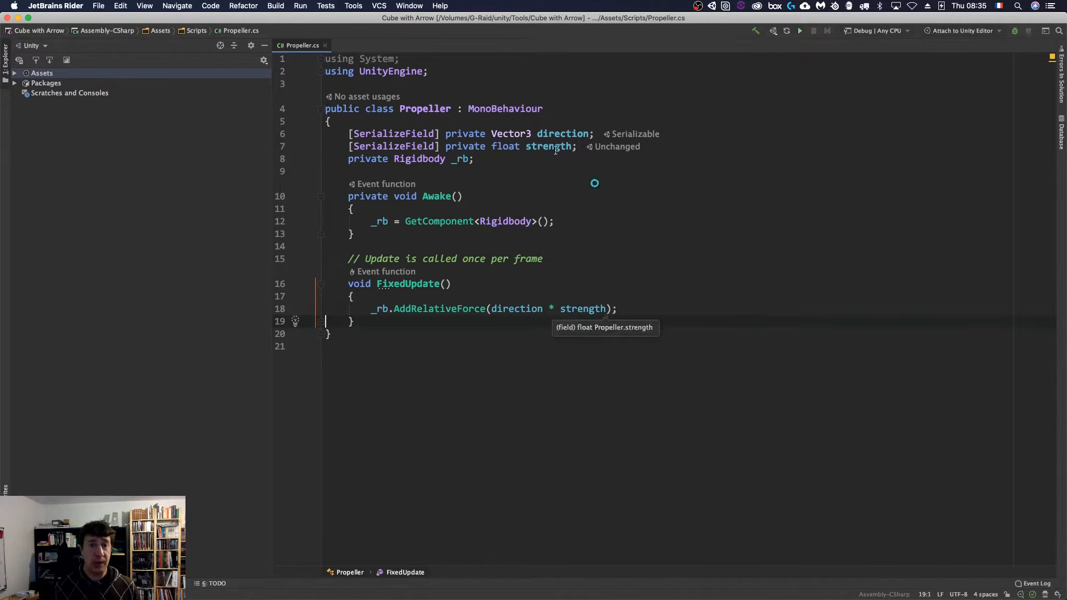
left_click(447, 62)
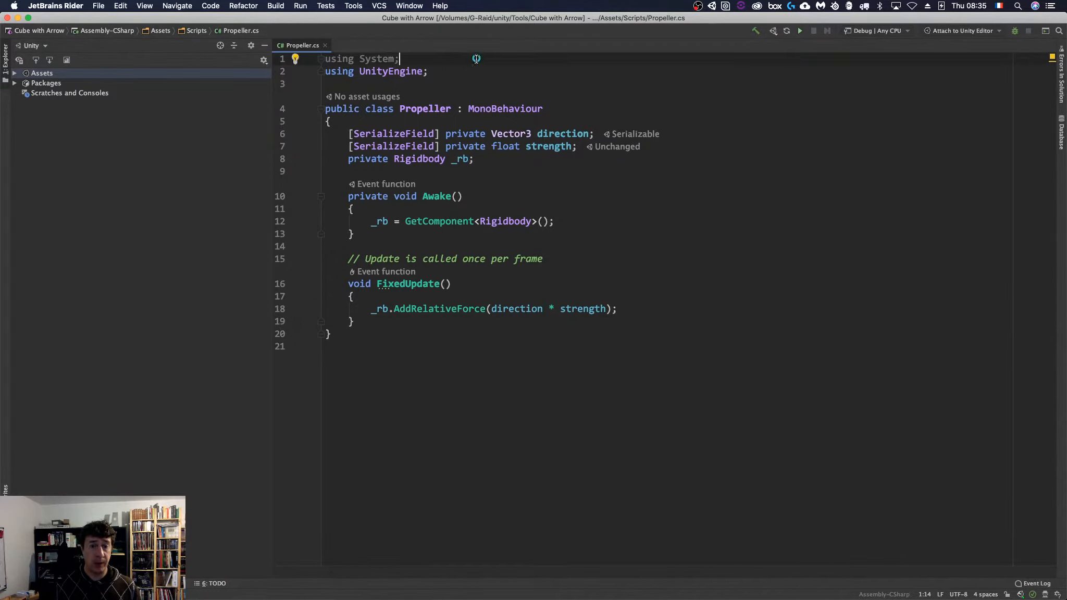
key("Home")
key("shift+Down")
key("BackSpace")
key("super+z")
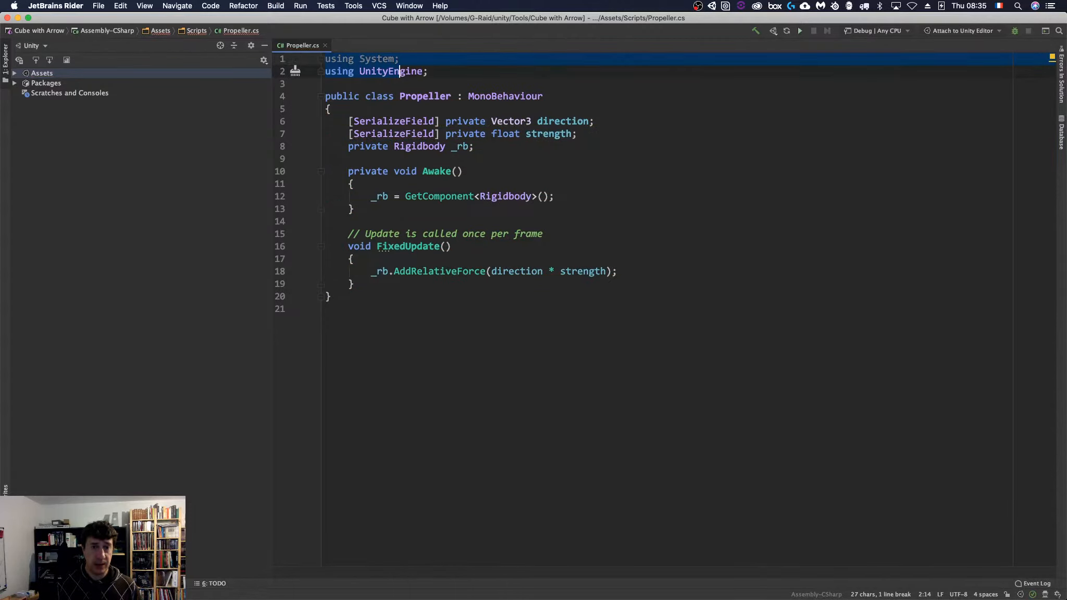
key("super+shift+z")
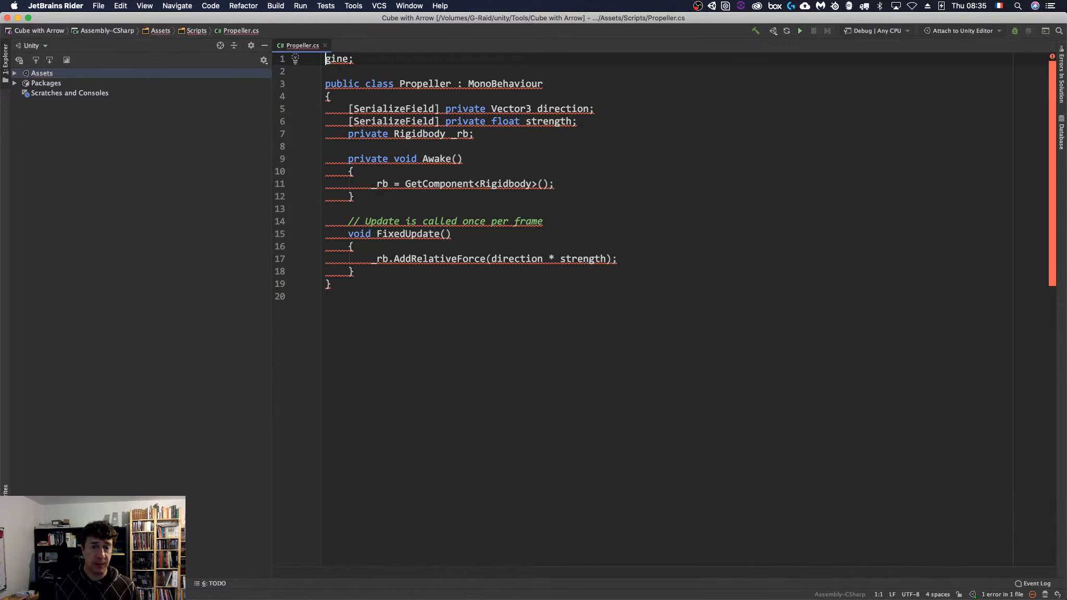
key("super+z")
Step: Remove the unused "using System;" directive and its empty line from the start of the script
key("Up")
key("shift+Home")
key("Delete")
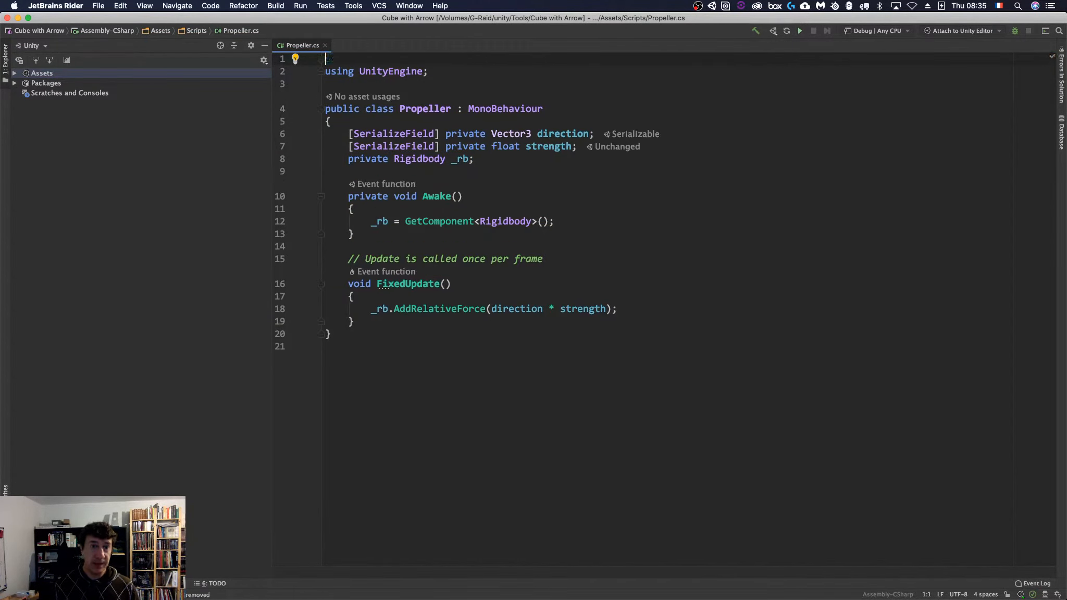
key("Delete")
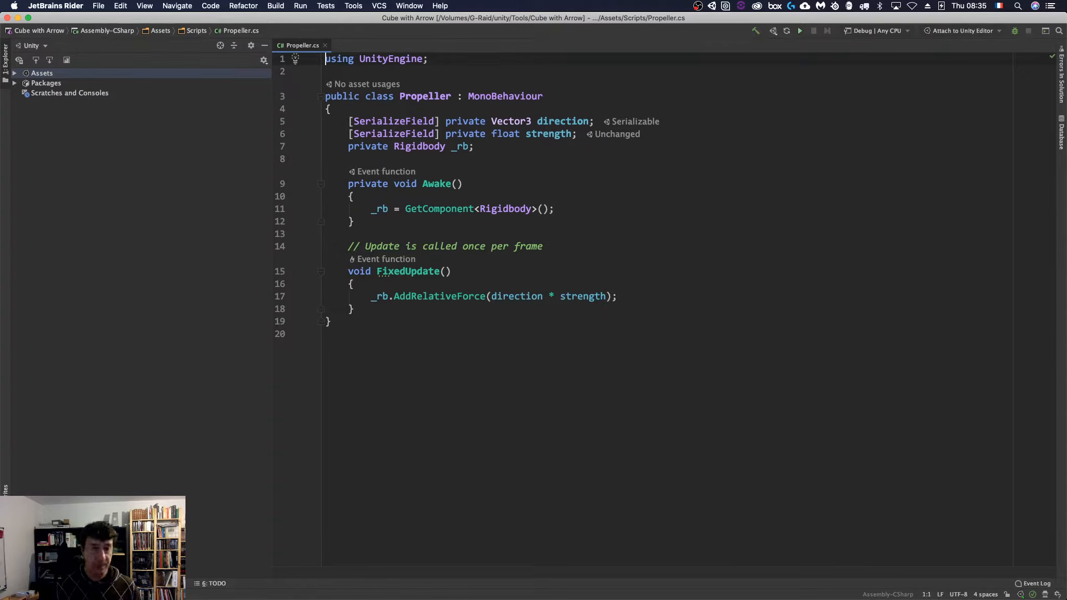
Step: Switch to the Unity editor and add a Rigidbody component to the Rocket object
key("super+Tab")
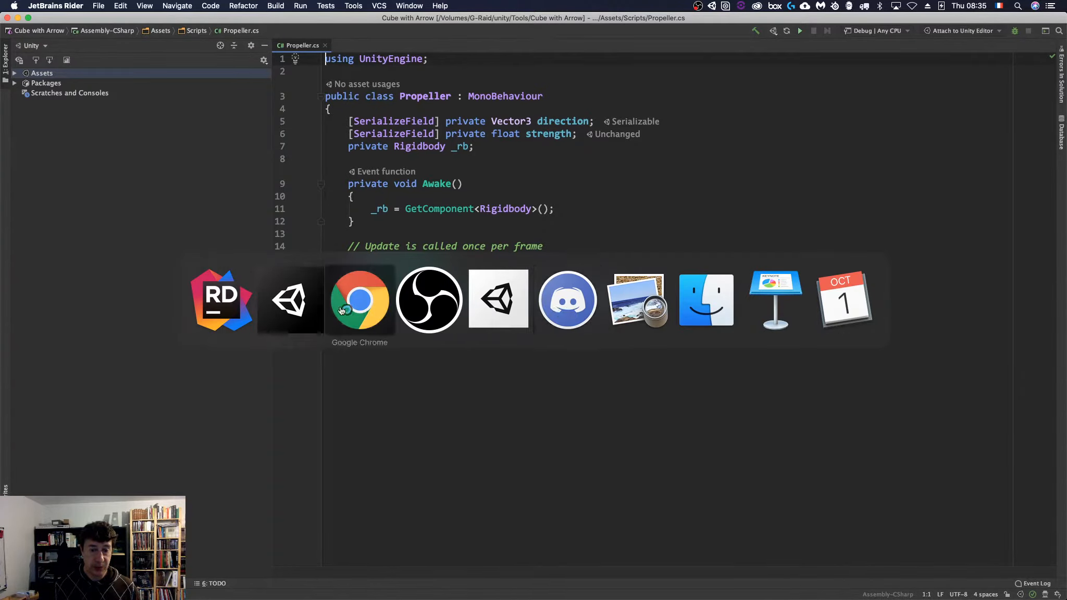
left_click(289, 308)
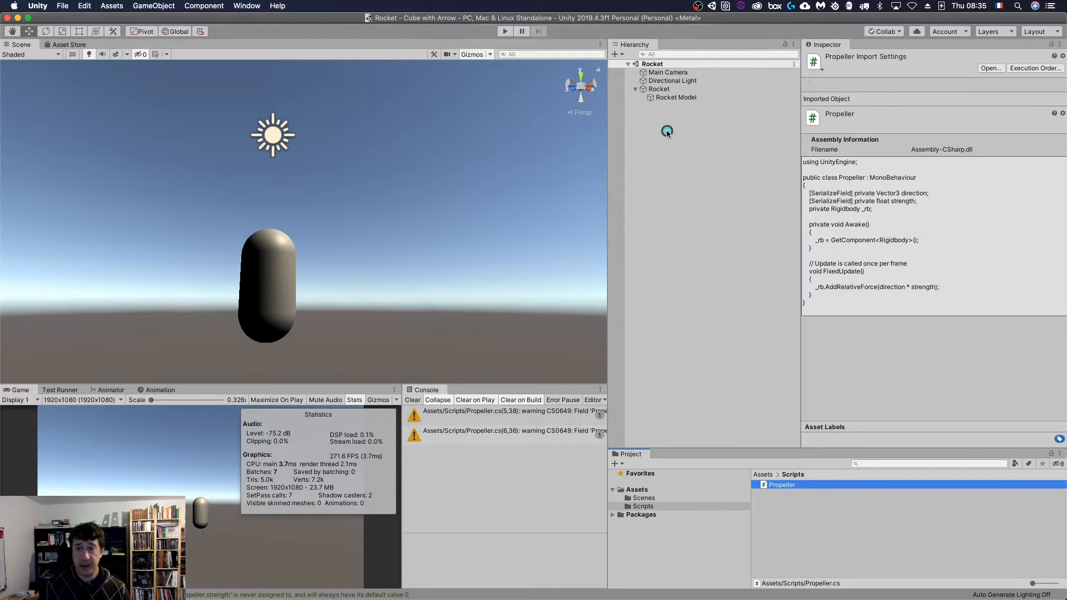
left_click(671, 89)
left_click(917, 139)
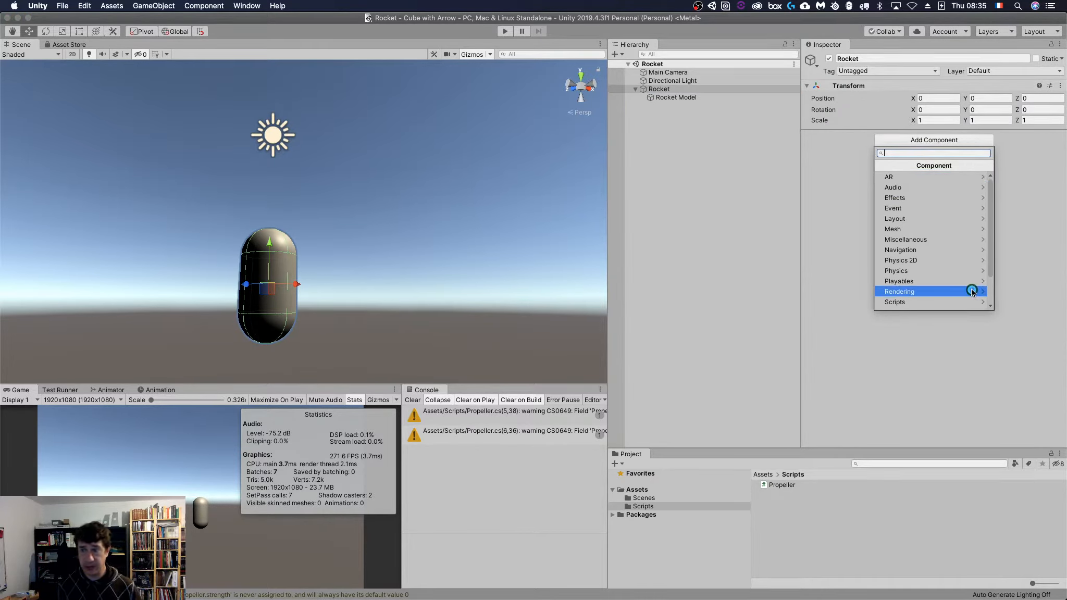
type("ri")
key("Return")
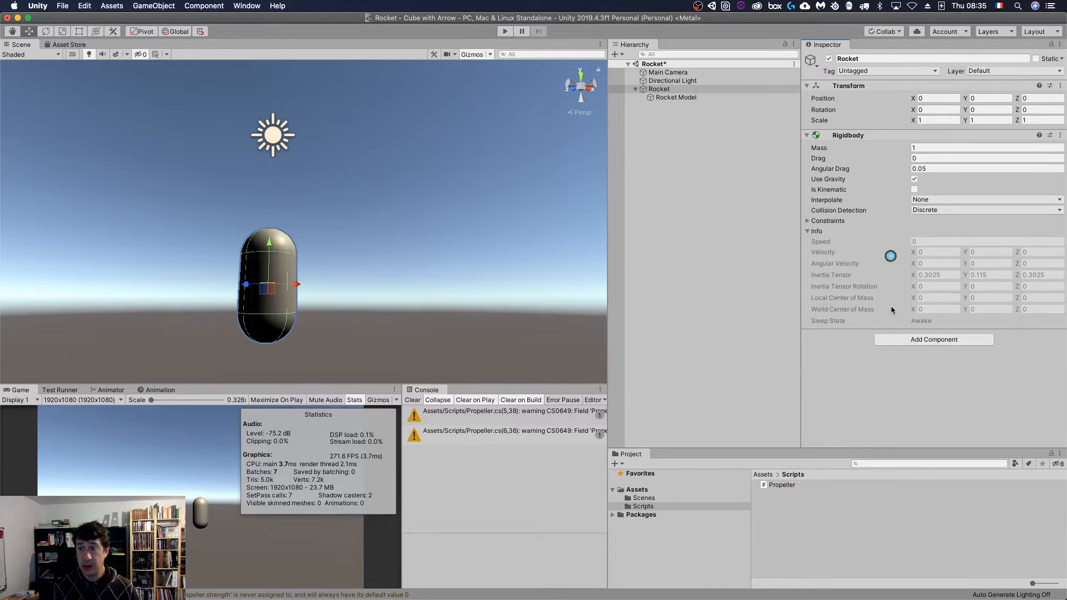
Step: Add the Propeller script as a component of the Rocket and set its Direction Y value to 1
left_click(909, 342)
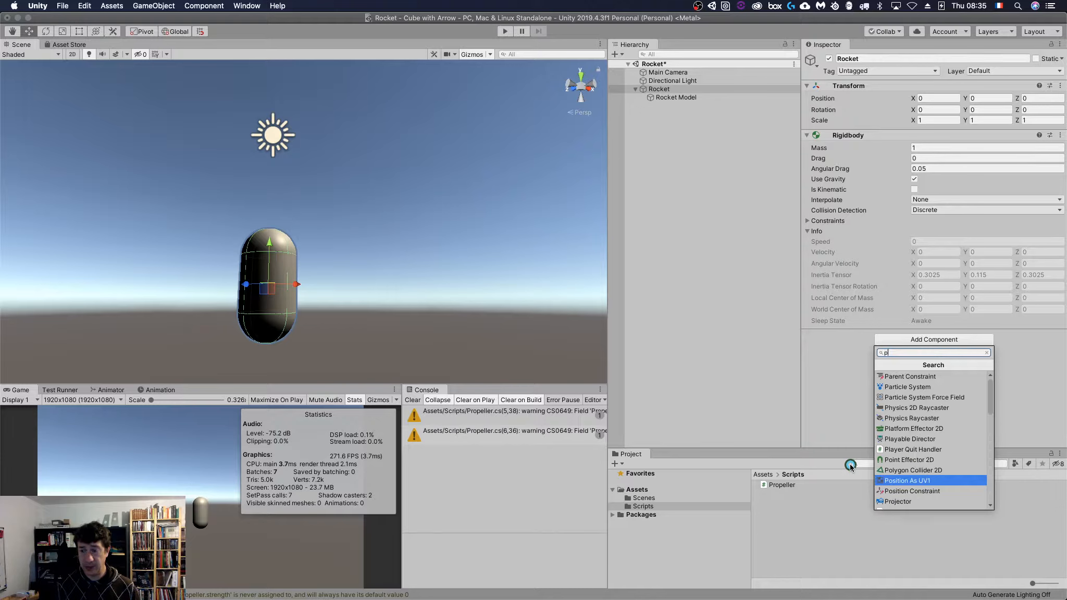
type("prop")
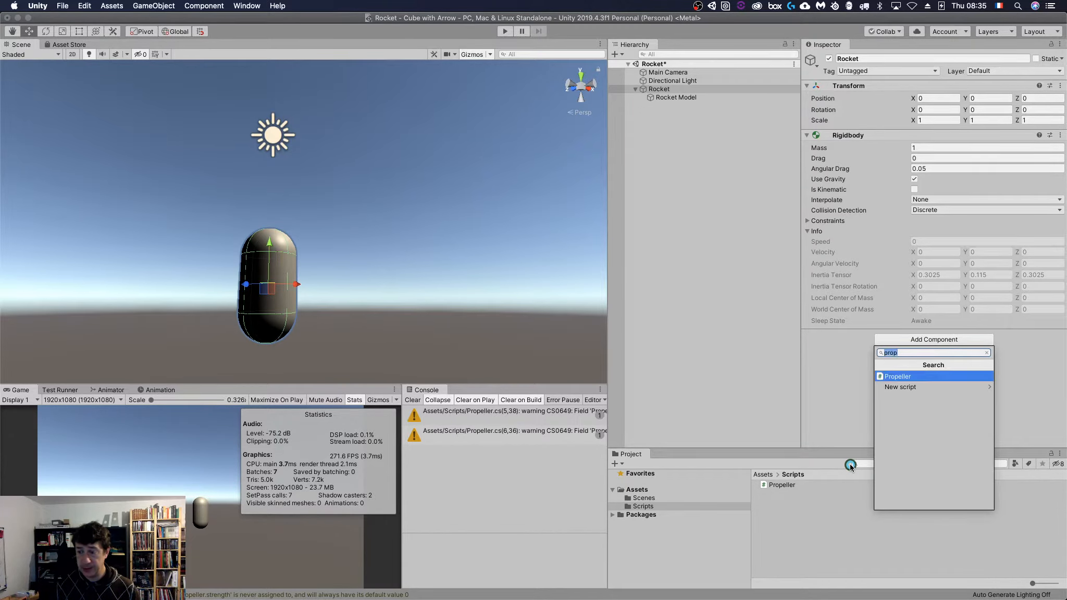
key("Return")
left_click(986, 359)
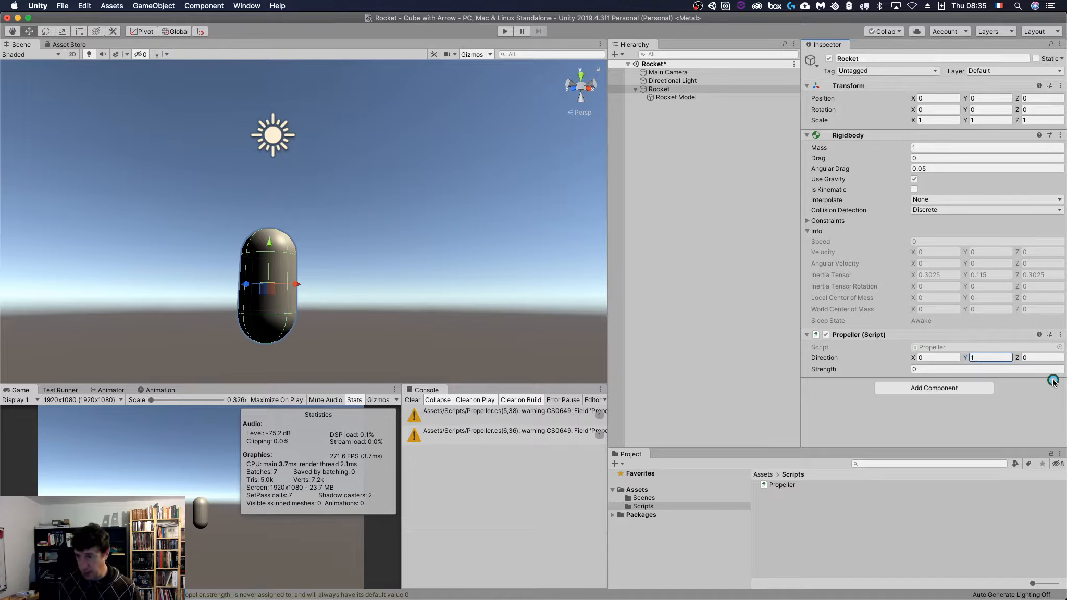
type("1")
Step: Set the Propeller's Strength to 100, then test the saved scene in Play mode and stop it
left_click(920, 368)
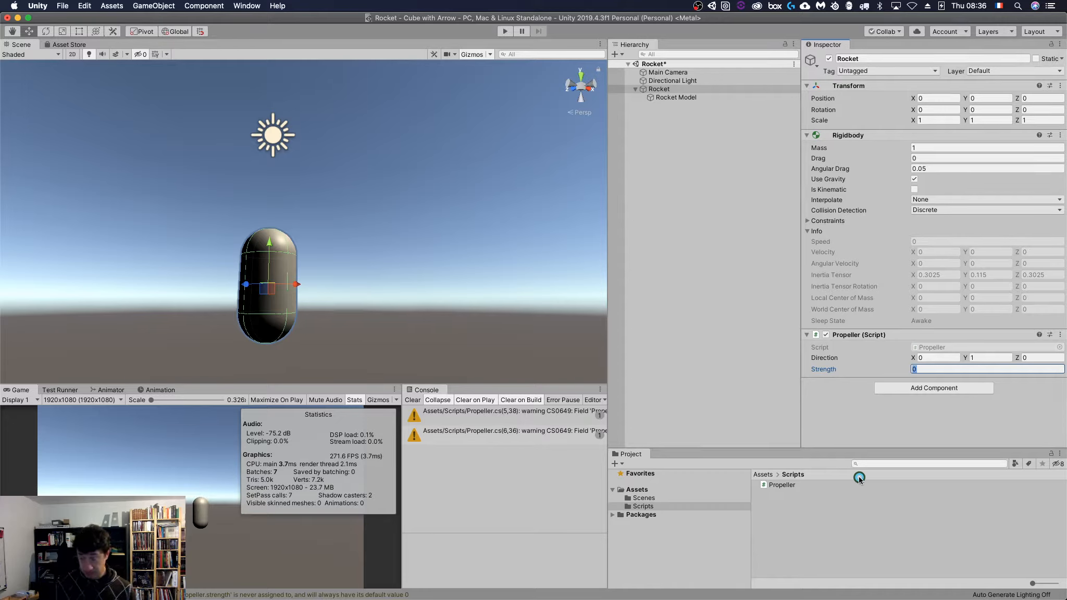
left_click(866, 424)
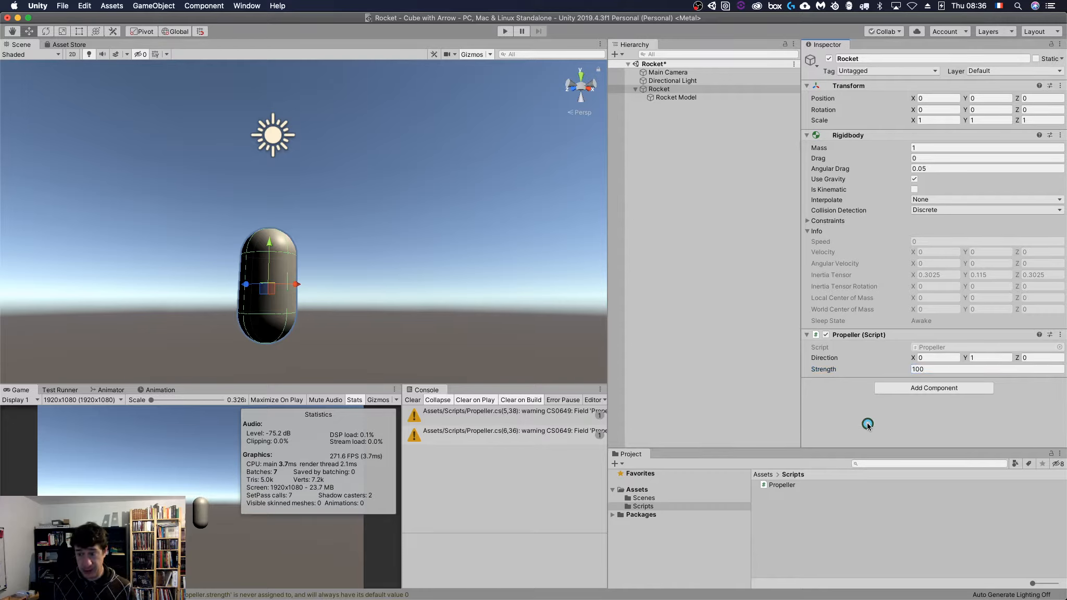
key("super+s")
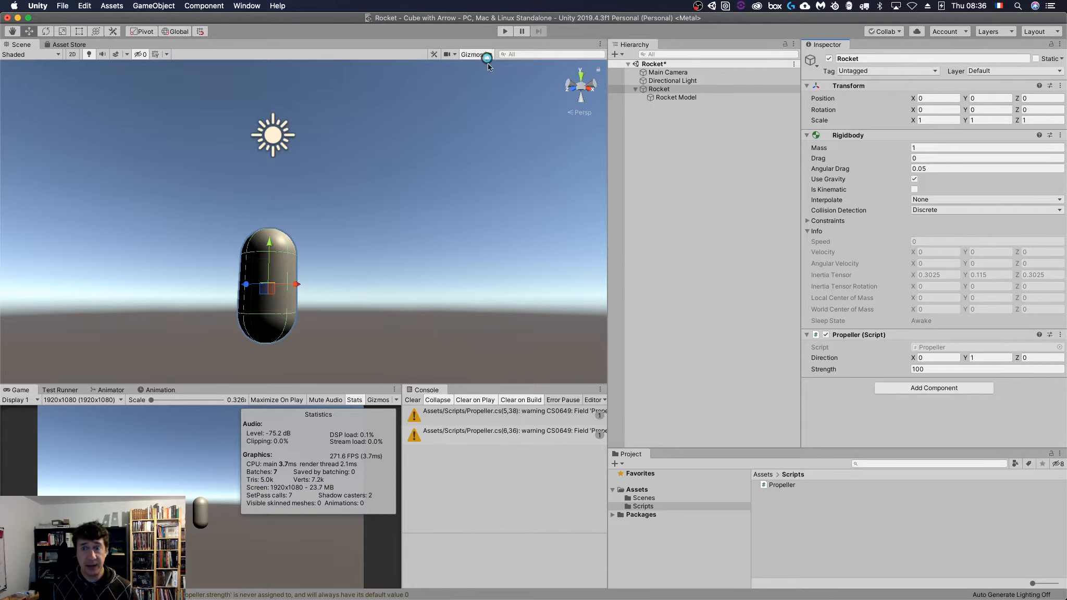
left_click(505, 31)
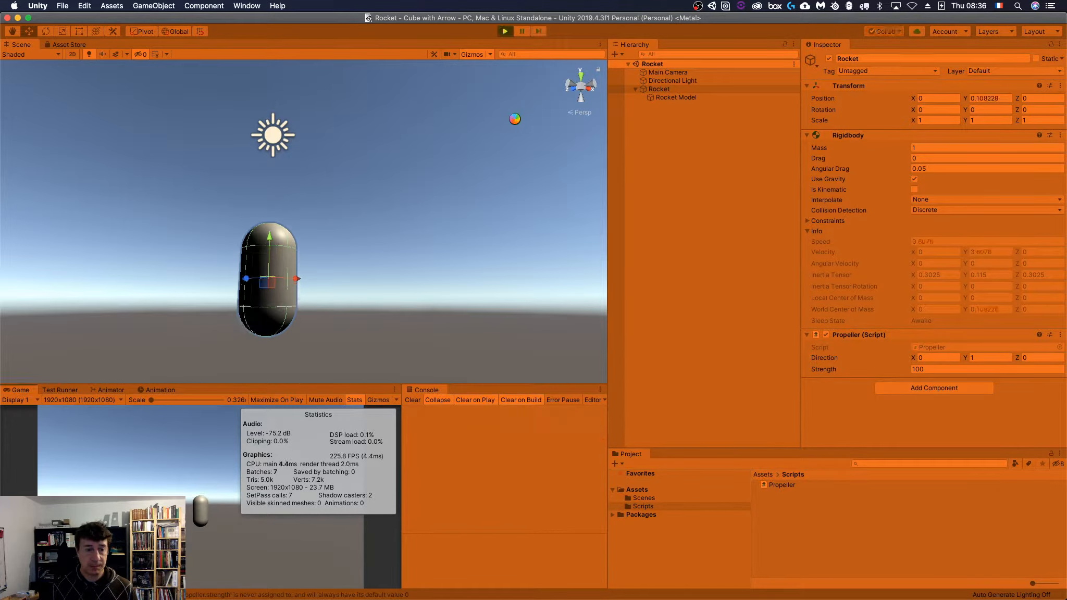
left_click(505, 31)
Step: Reduce the Propeller's Strength to 10 and test the saved scene in Play mode, stopping it after the launch
scroll(440, 166, "down", 5)
middle_click_drag(433, 189, 423, 221)
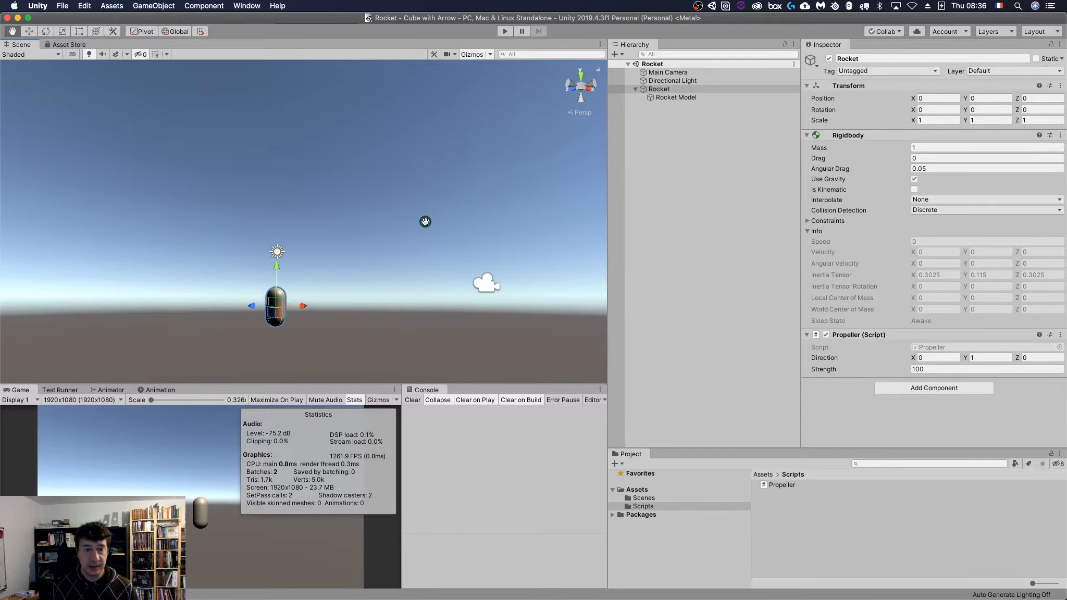
left_click(928, 369)
double_click(928, 369)
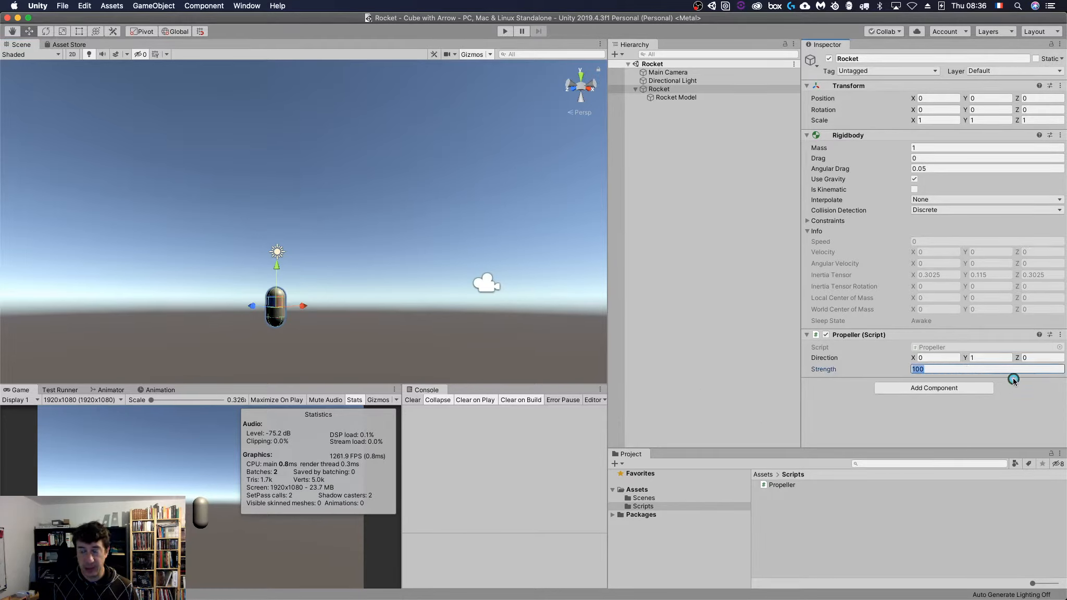
key("shift+Left")
key("shift+Left")
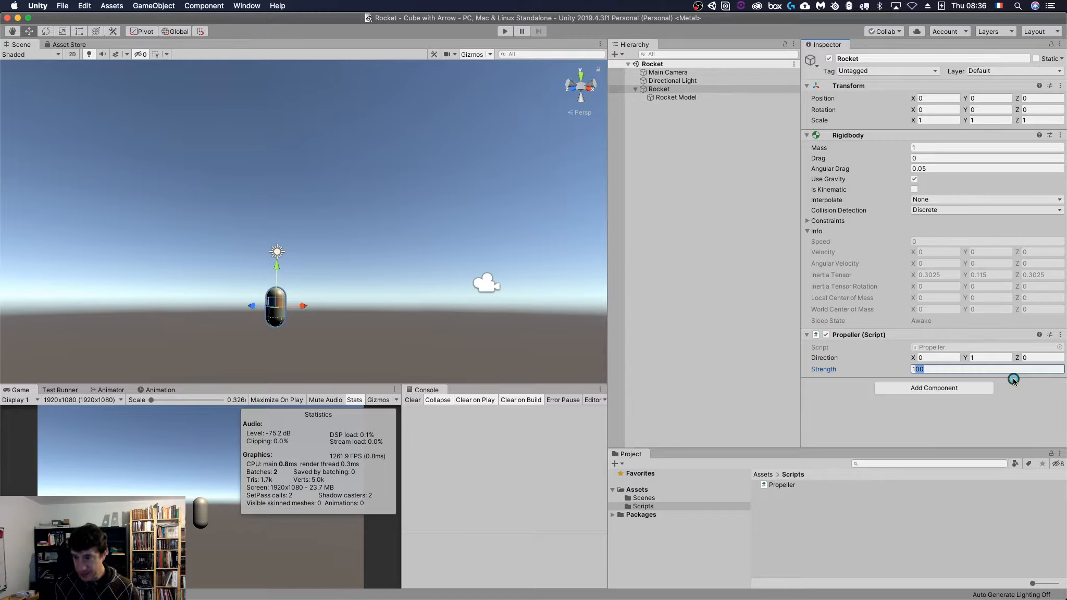
type("10")
key("BackSpace")
key("BackSpace")
type("0")
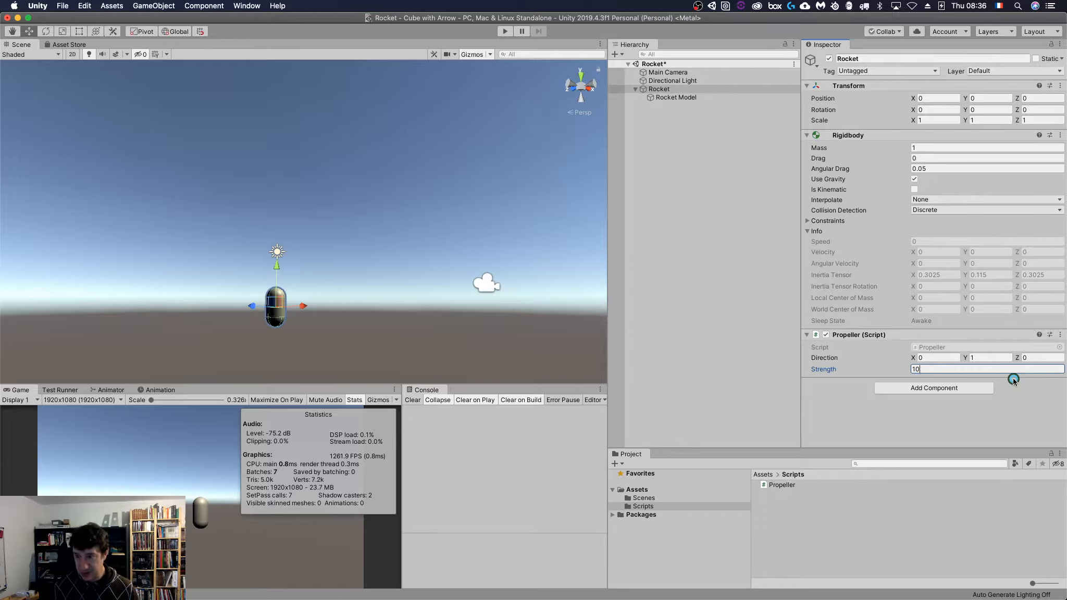
key("super+s")
left_click(505, 31)
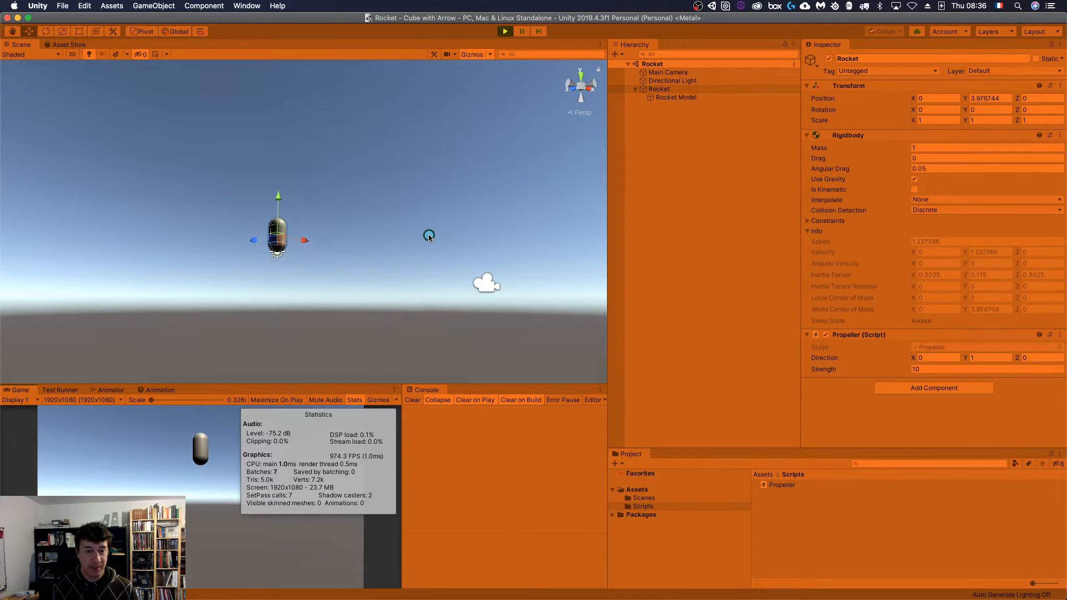
left_click(504, 31)
Step: Set the Propeller's Strength to 50 and briefly test the rocket's launch in Play mode
left_click(936, 368)
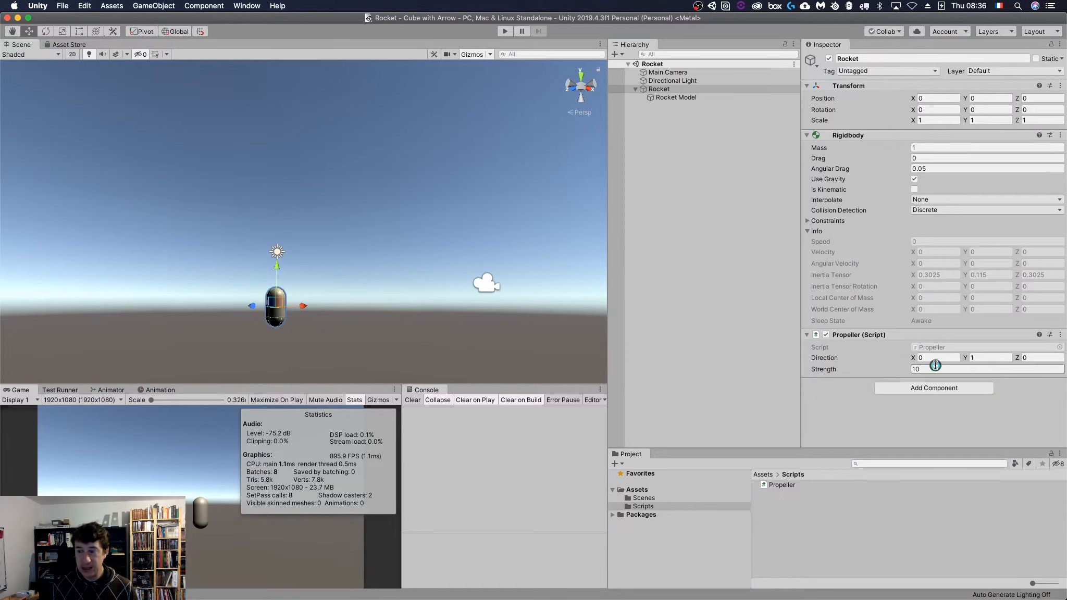
type("50")
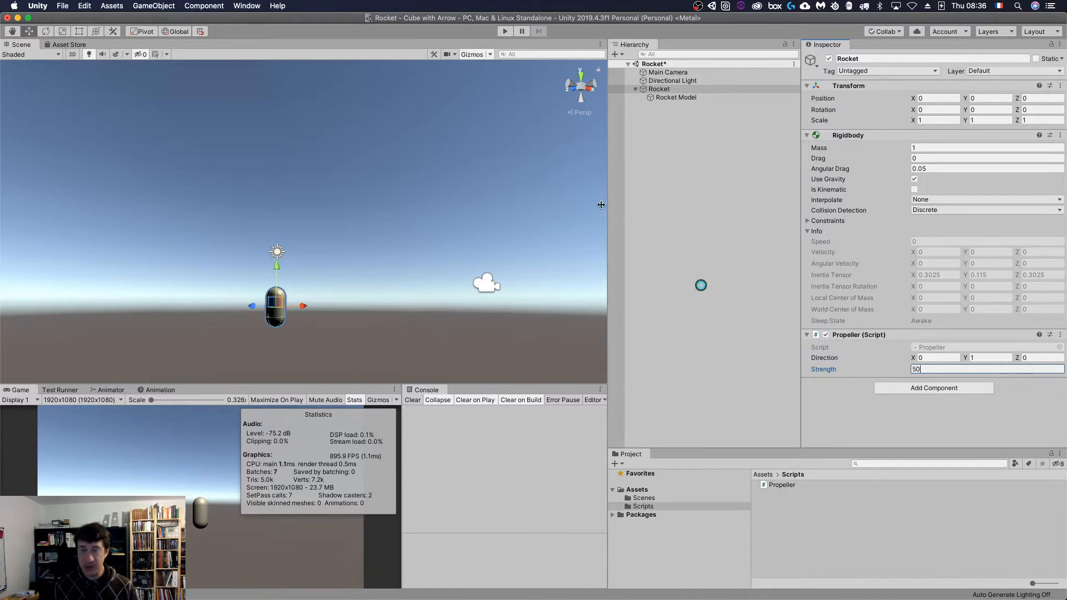
left_click(504, 31)
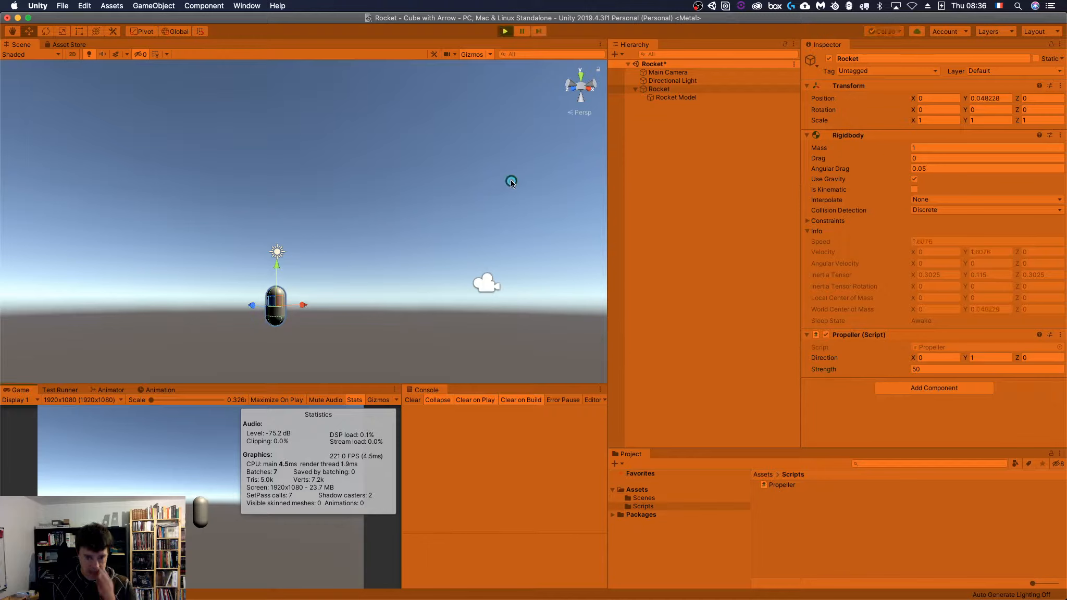
left_click(504, 32)
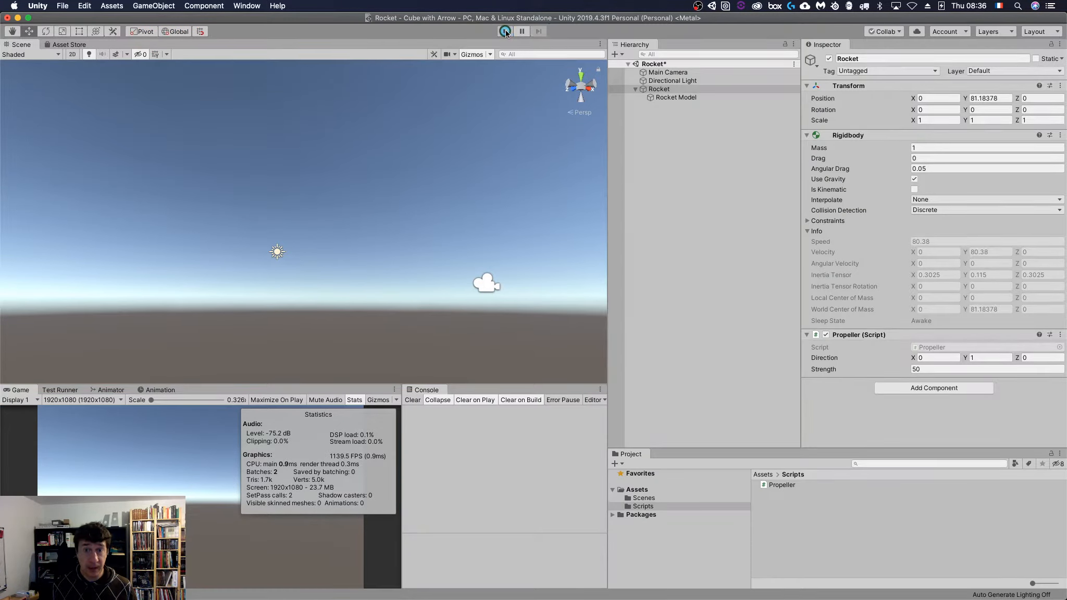
Step: Align the Main Camera with a distant Scene view that shows the Rocket small near the horizon
scroll(388, 223, "down", 5)
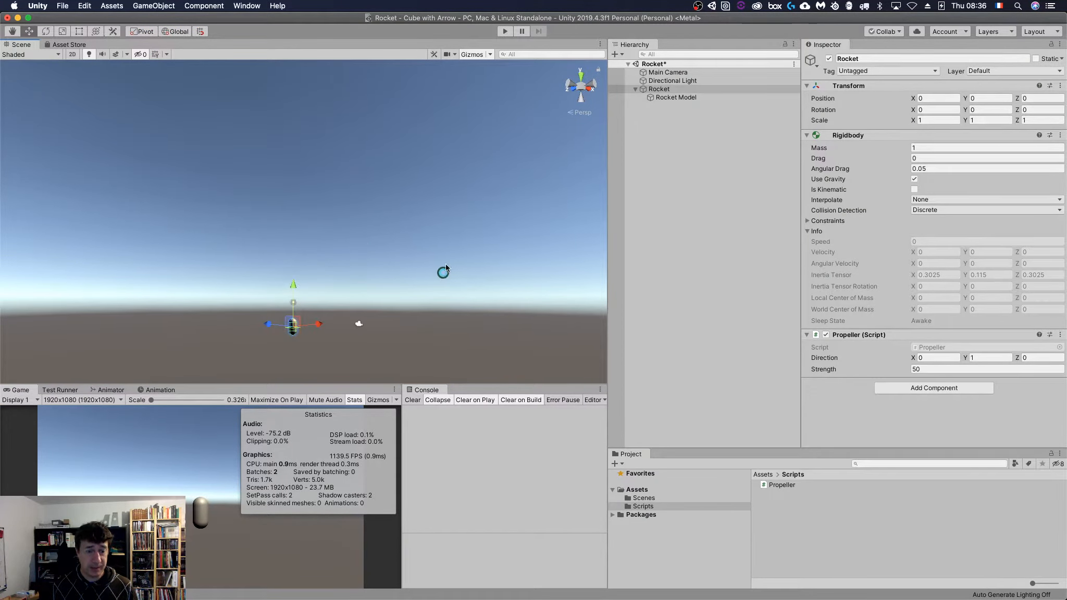
mouse_move(453, 286)
left_mouse_down("alt")
mouse_move(456, 303)
mouse_move(466, 262)
mouse_move(497, 268)
left_mouse_up("alt")
left_click_drag(435, 303, 512, 280, "alt")
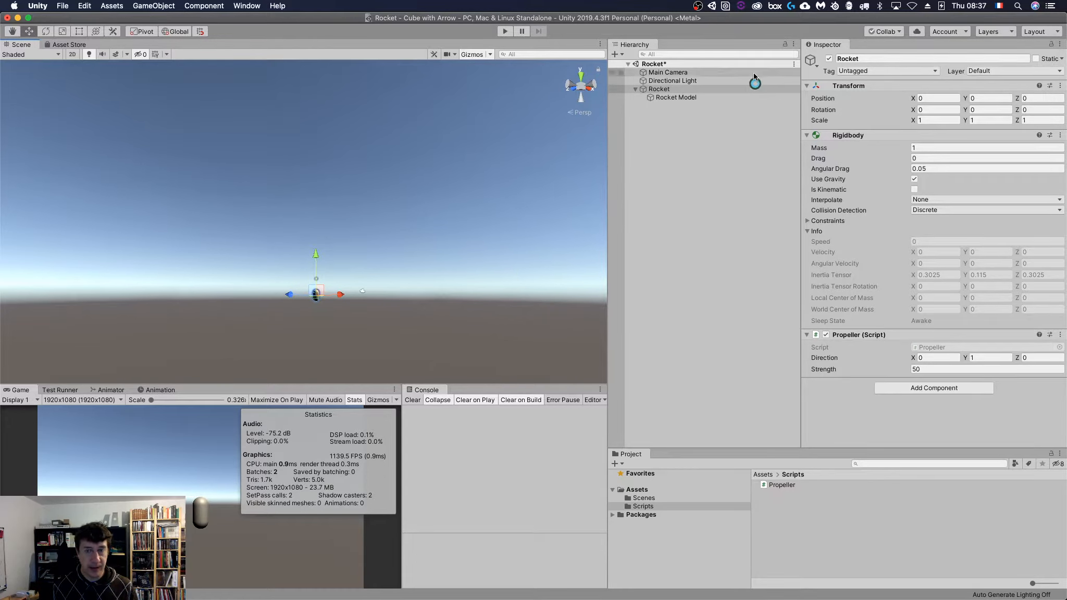
left_click(677, 72)
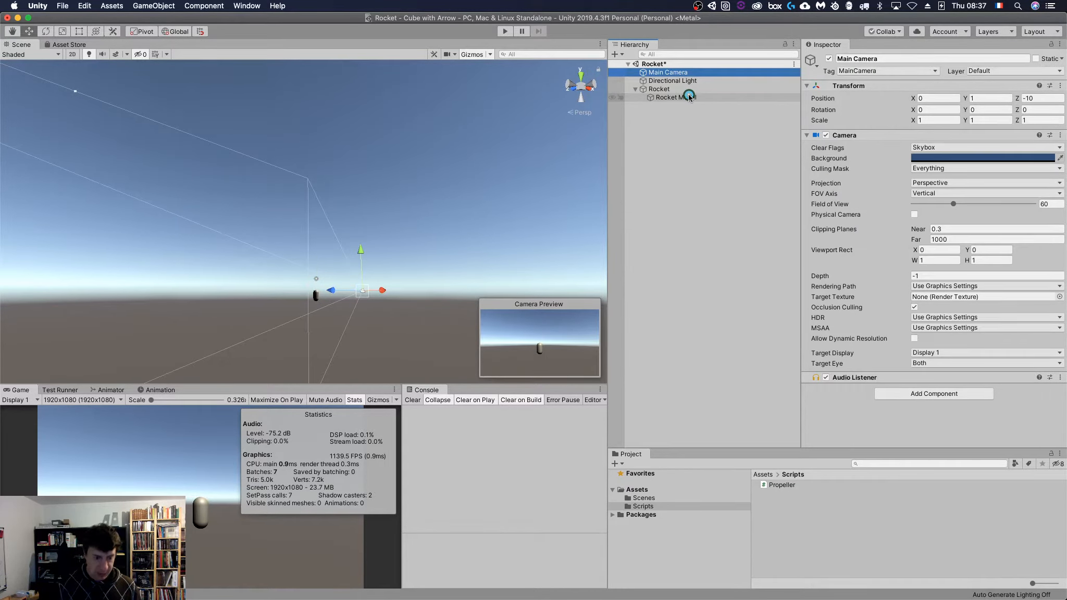
key("super+shift+f")
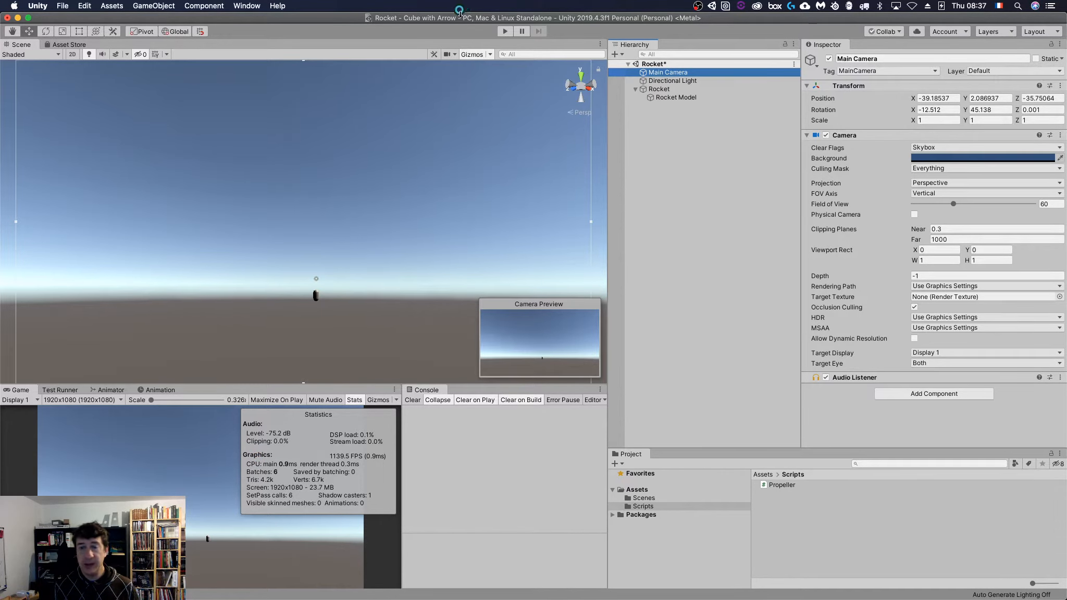
Step: Test the rocket's launch from the repositioned Main Camera in Play mode, and save the scene
left_click(505, 32)
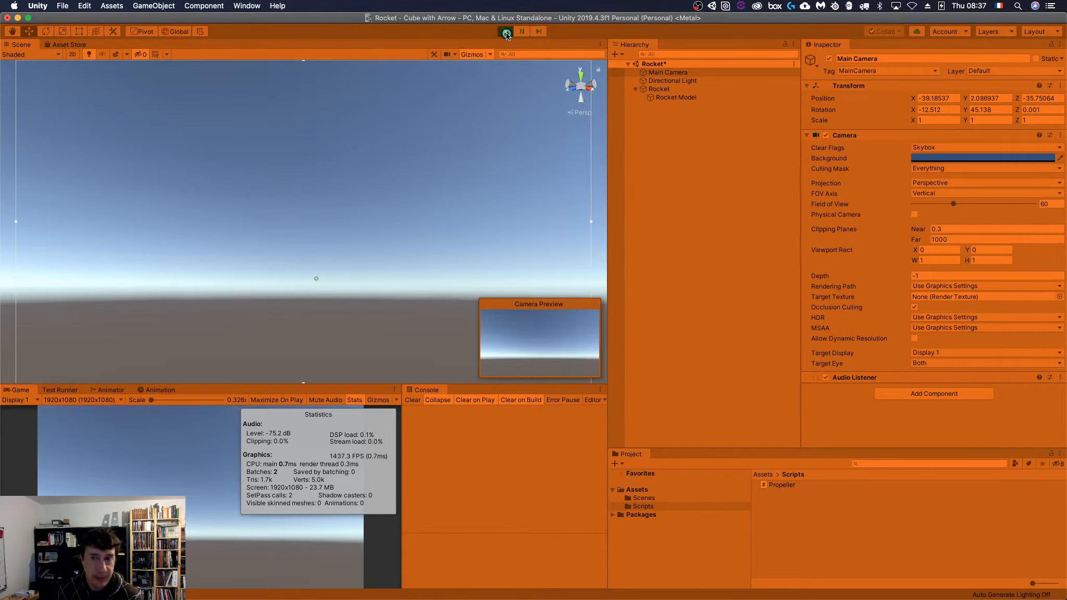
left_click(506, 32)
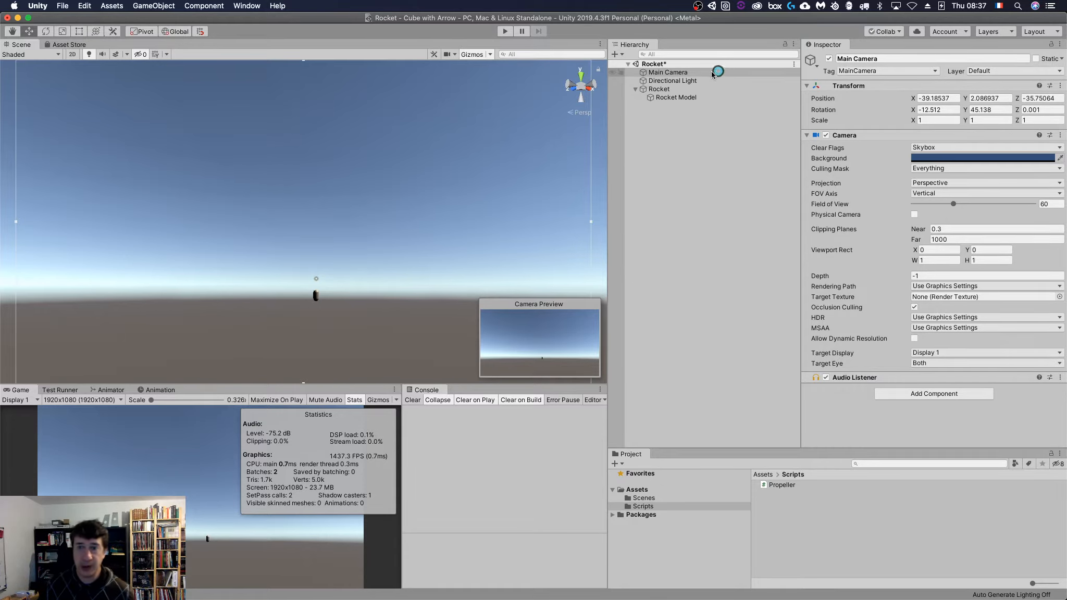
left_click(681, 71)
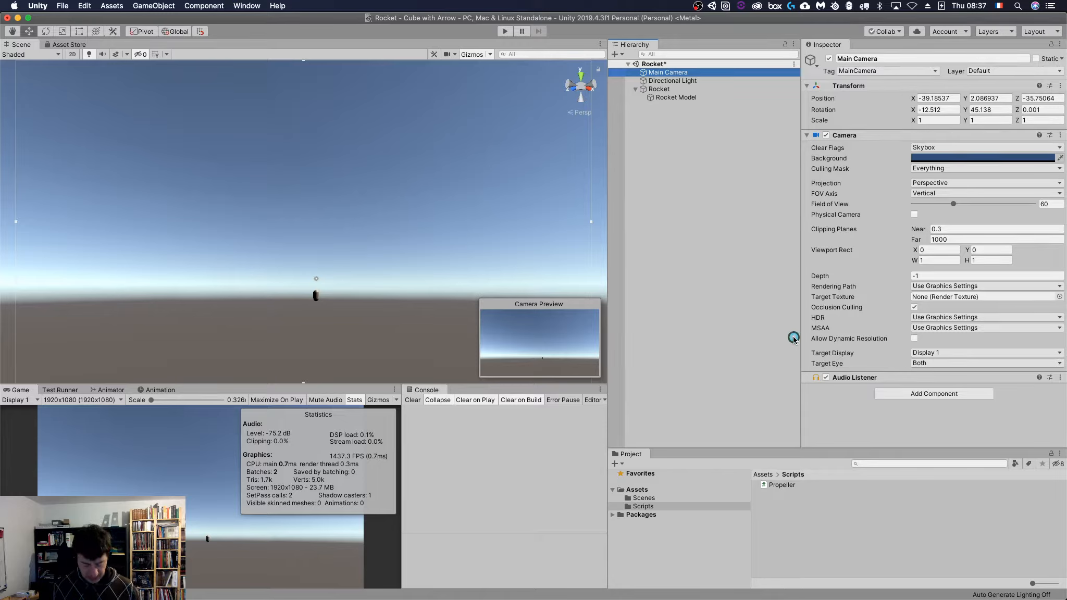
key("super+s")
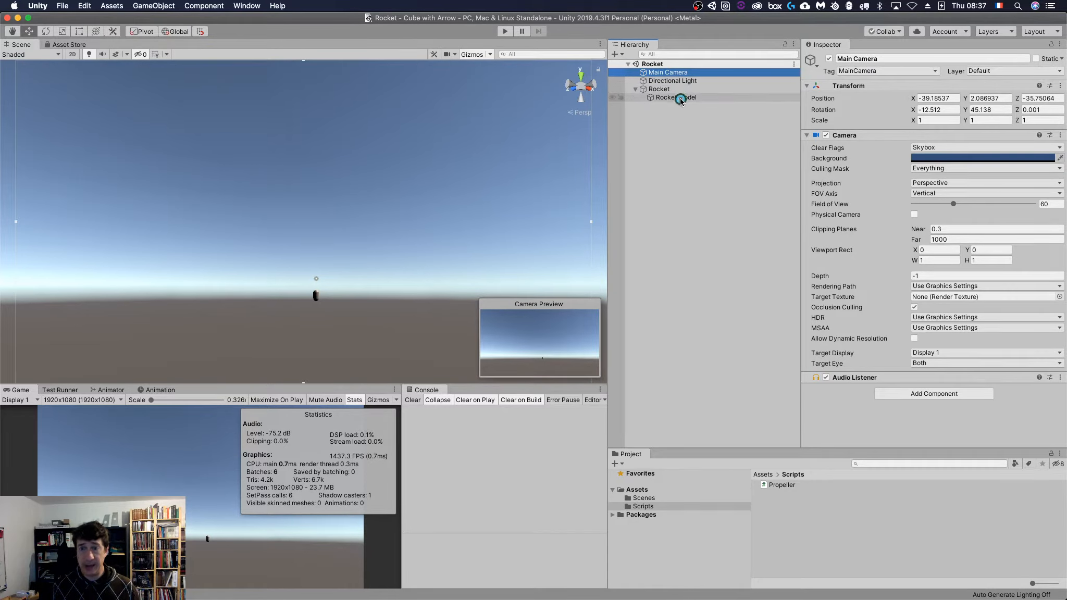
left_click(679, 98)
left_click(667, 90)
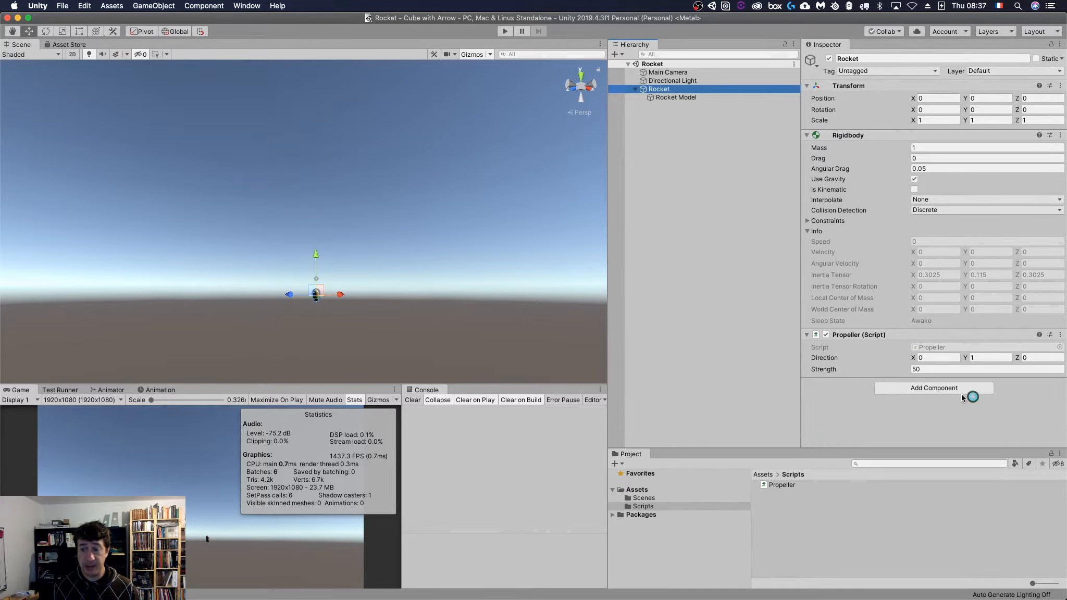
left_click(928, 394)
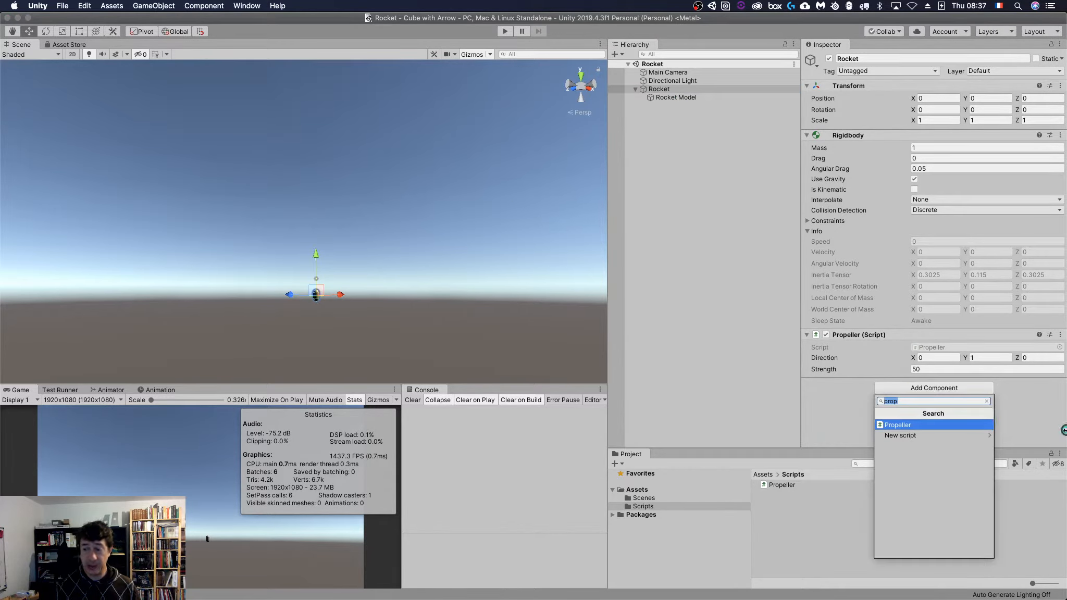
key("BackSpace")
left_click(804, 529)
Step: Create a new C# script named Spin in the Scripts folder
right_click(785, 531)
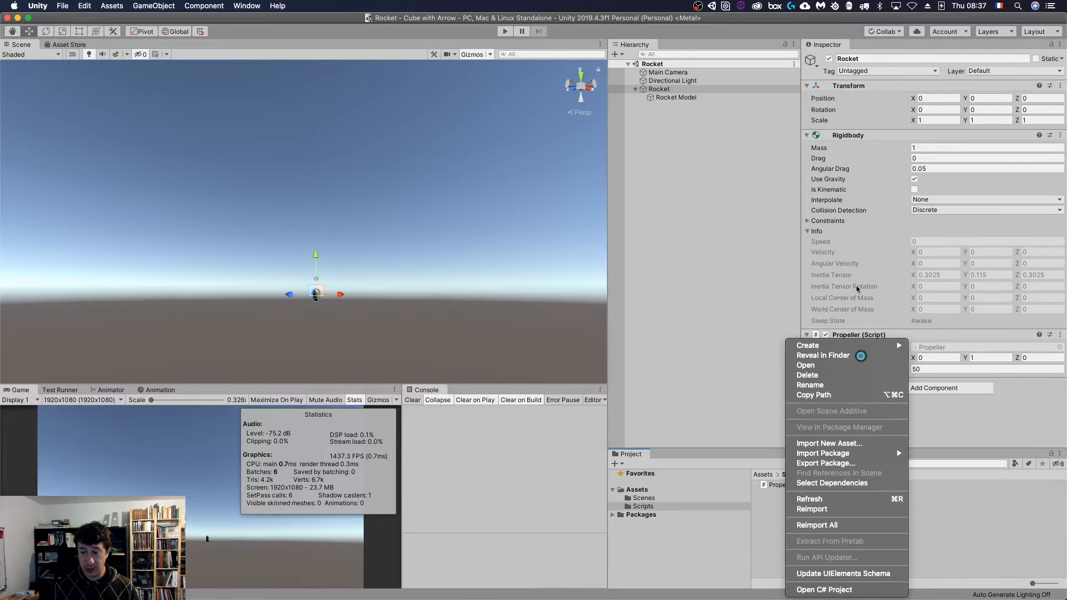
mouse_move(824, 345)
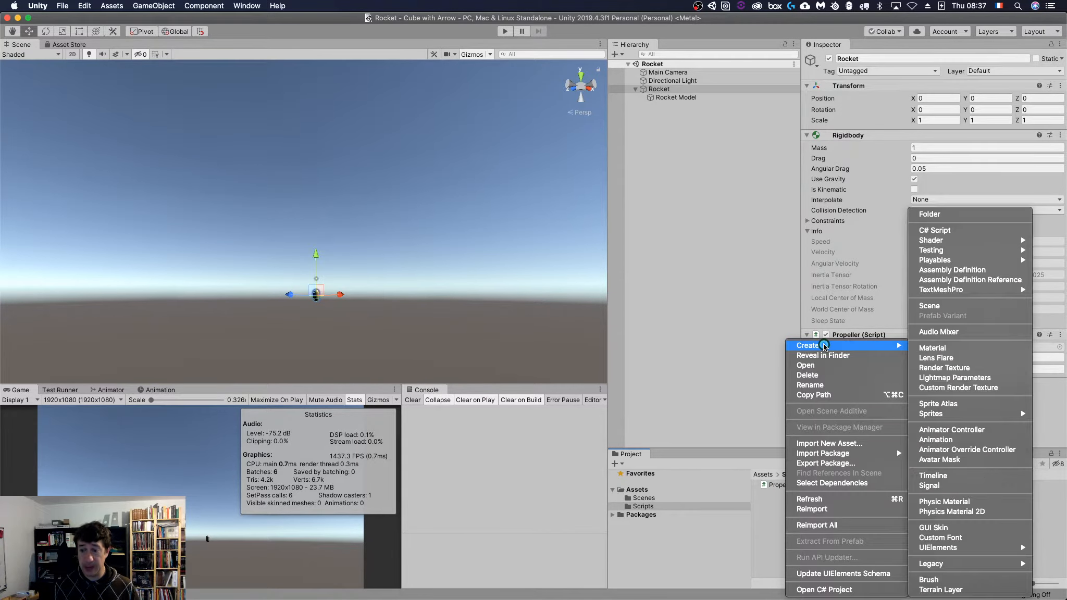
left_click(950, 231)
type("Sm")
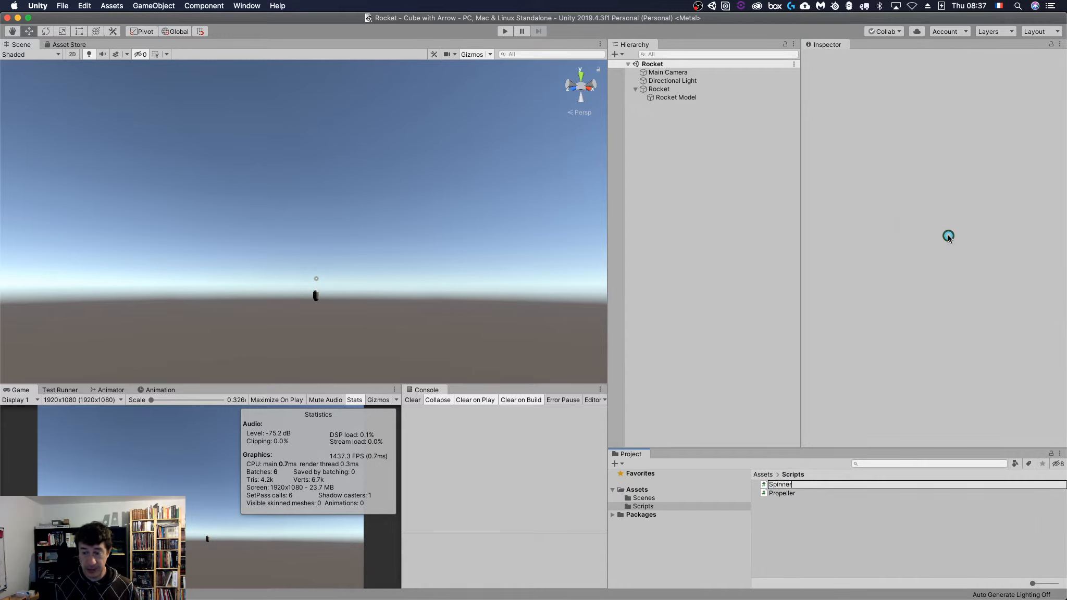
type("in")
key("Return")
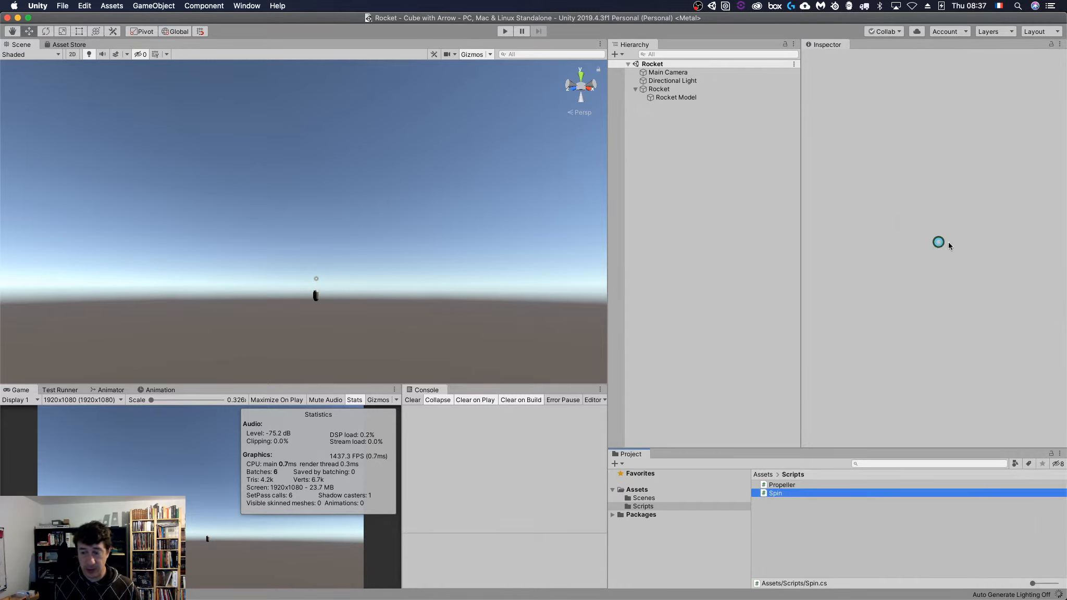
Step: Open the Spin script in the code editor and delete the Start method together with its comment
double_click(776, 493)
key("Down")
key("Down")
key("Down")
key("Down")
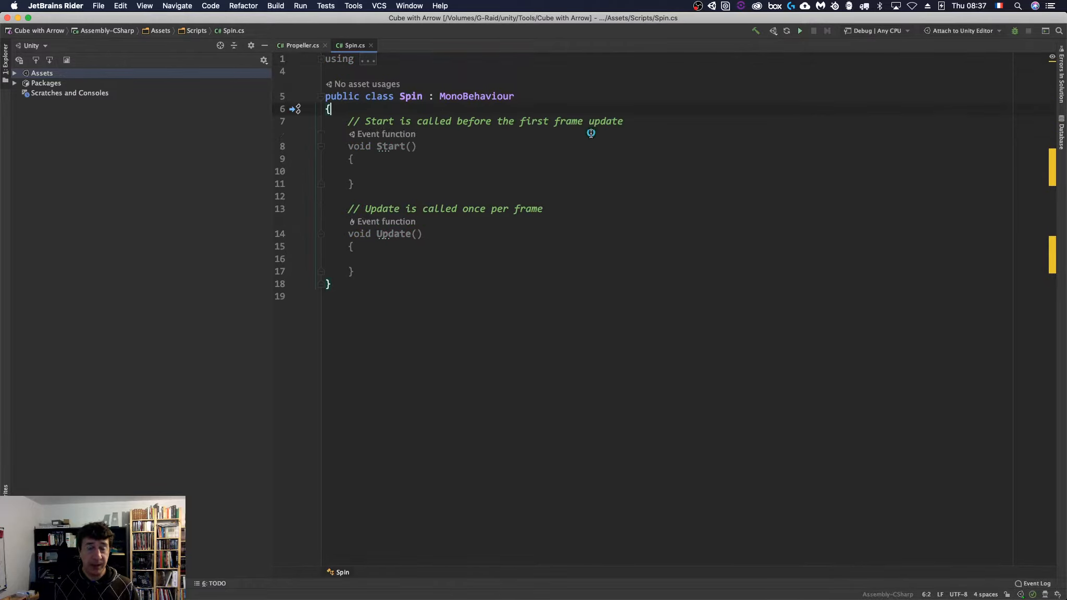
key("shift+Down")
key("shift+Down")
key("shift+Down")
key("shift+Down")
key("shift+Down")
key("shift+Down")
key("shift+Down")
key("shift+Down")
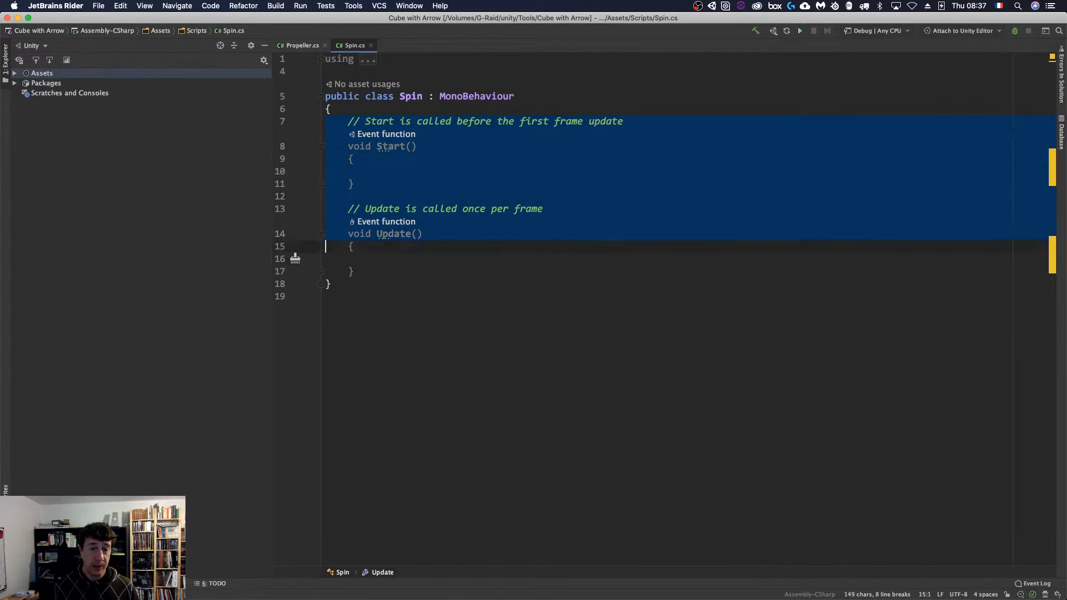
key("shift+Up")
key("shift+Up")
key("shift+Up")
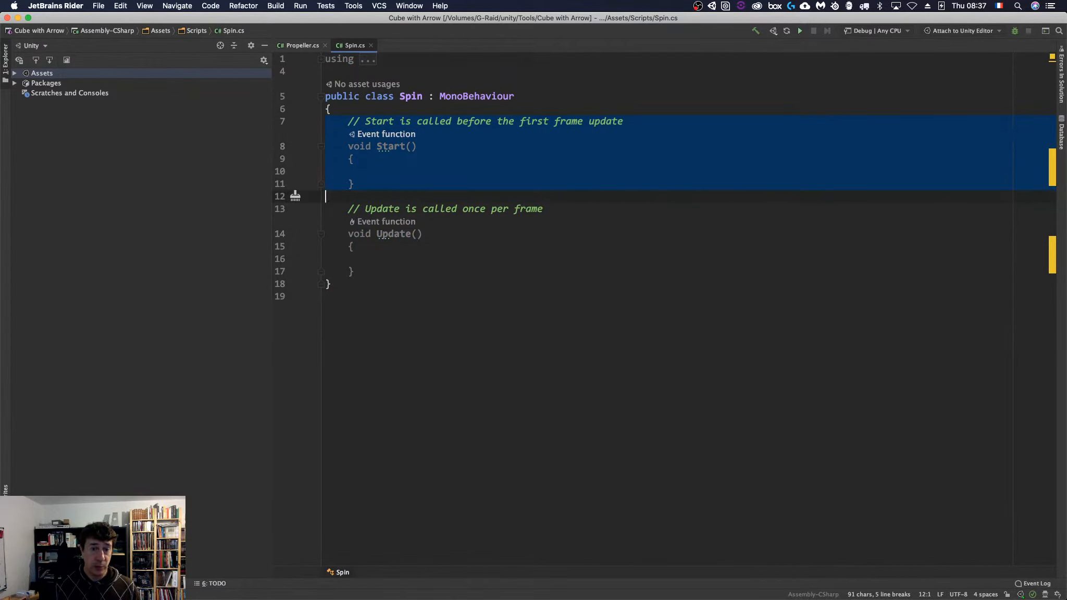
key("BackSpace")
Step: Declare a private float field revolutionsPerSecond at the start of the Spin class and rename it to the suggested _revolutionsPerSecond
key("Return")
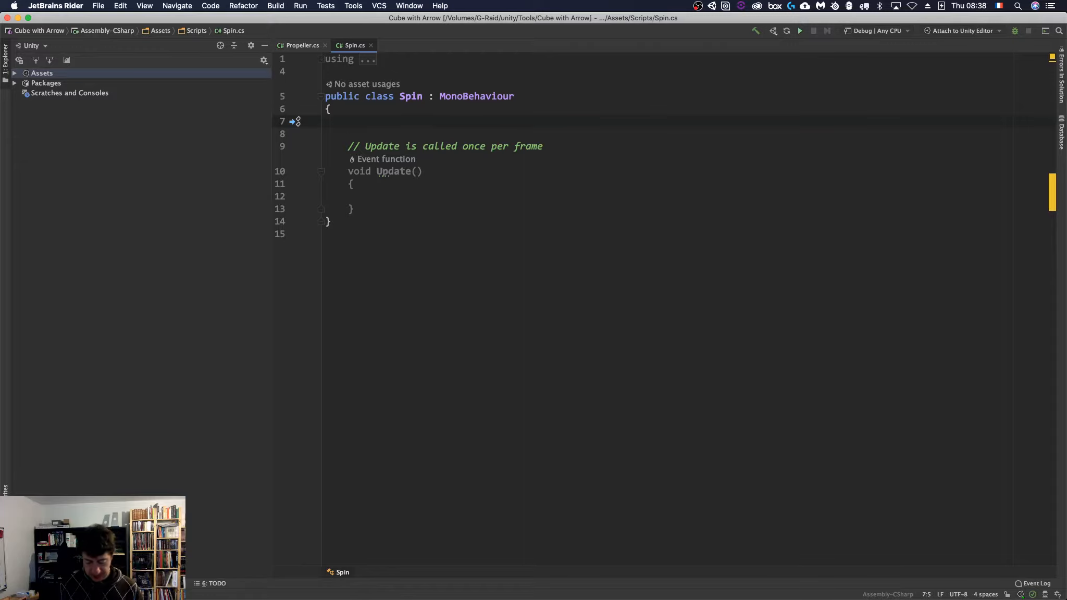
type("loat ")
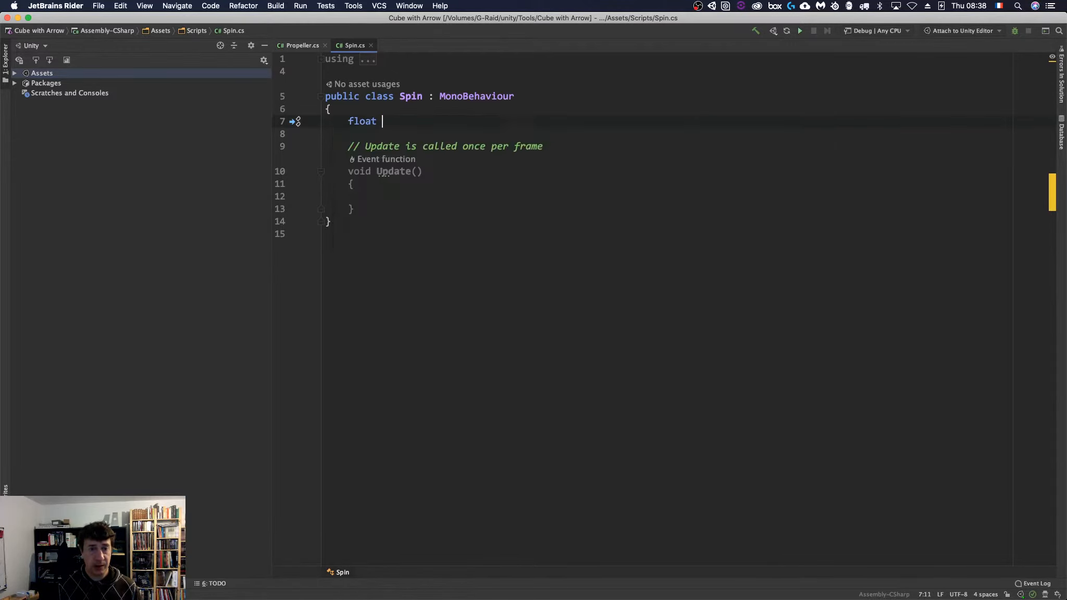
type("spi")
key("BackSpace")
key("BackSpace")
key("BackSpace")
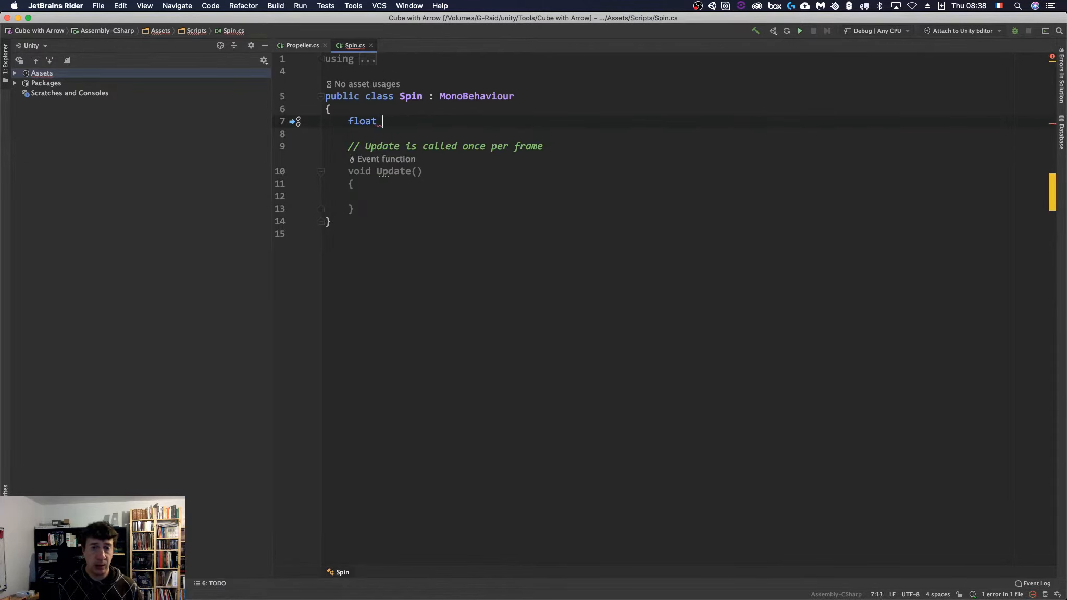
type("revolutionsP")
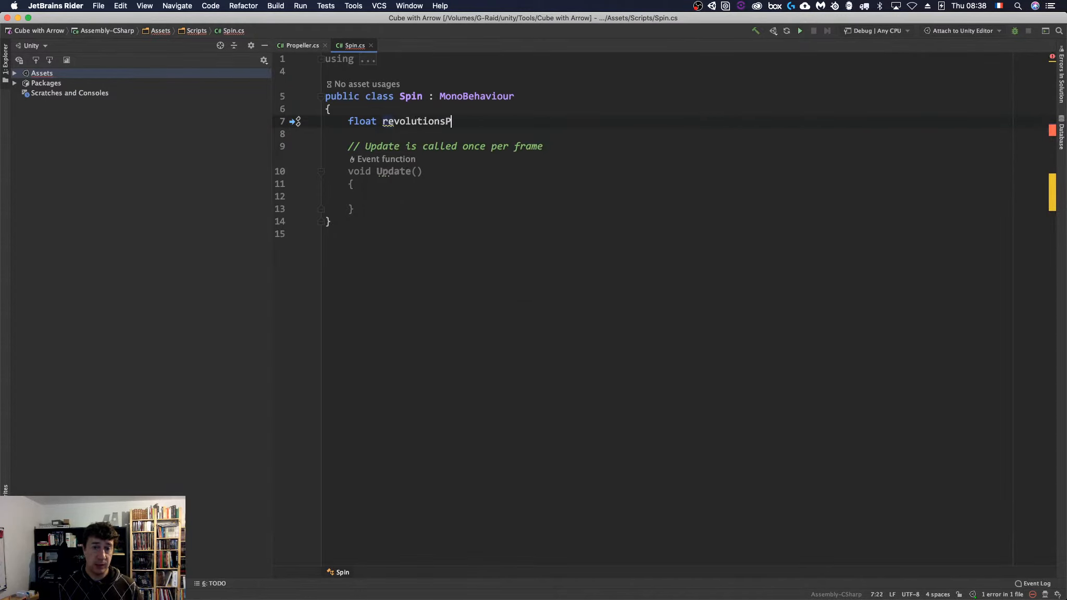
type("erSec")
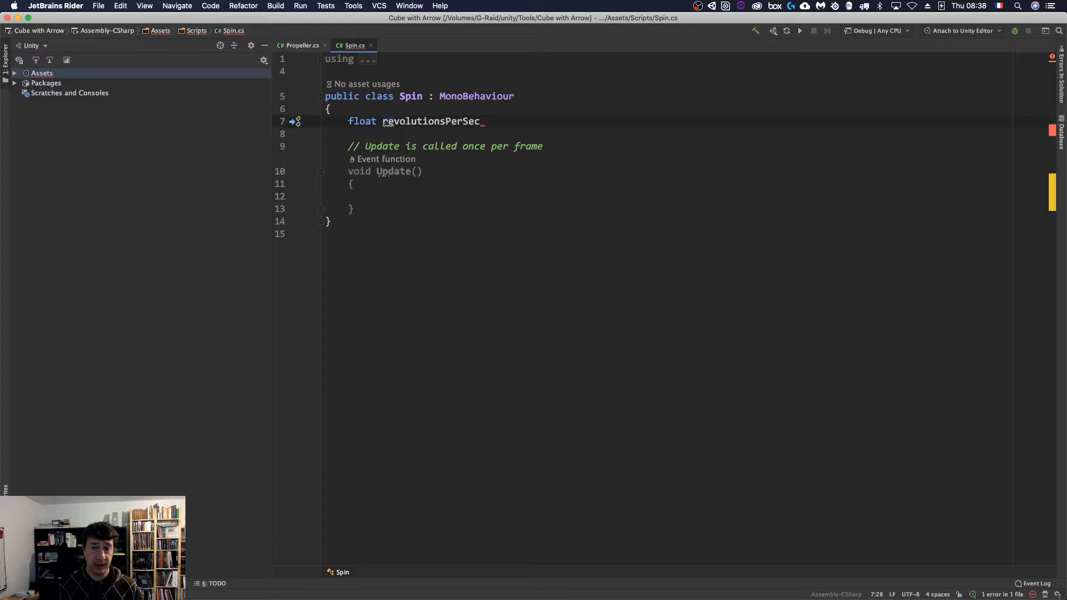
type("ond;")
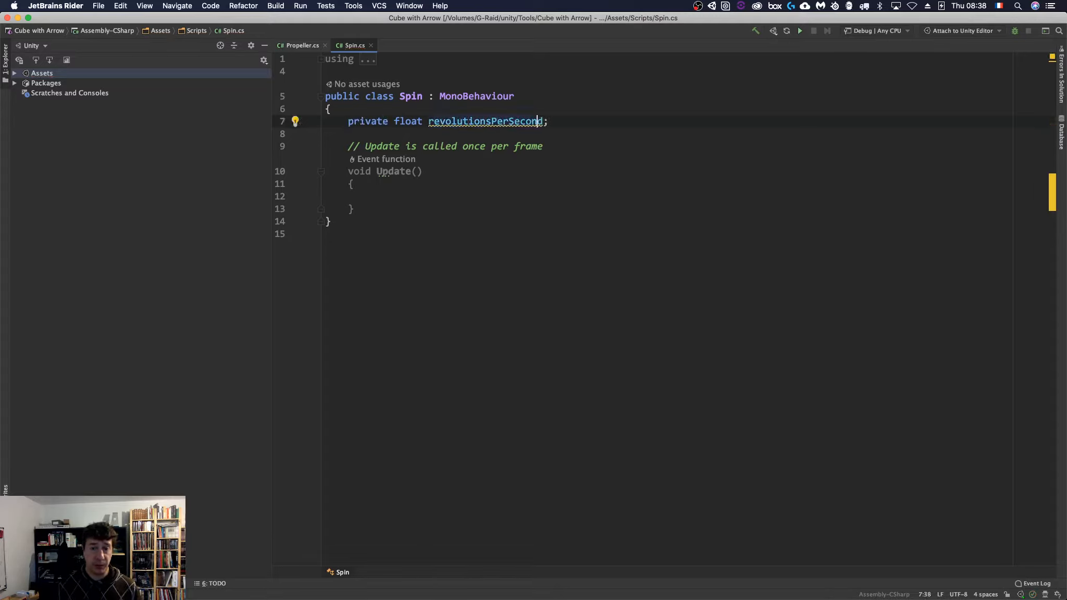
key("alt+Return")
key("Return")
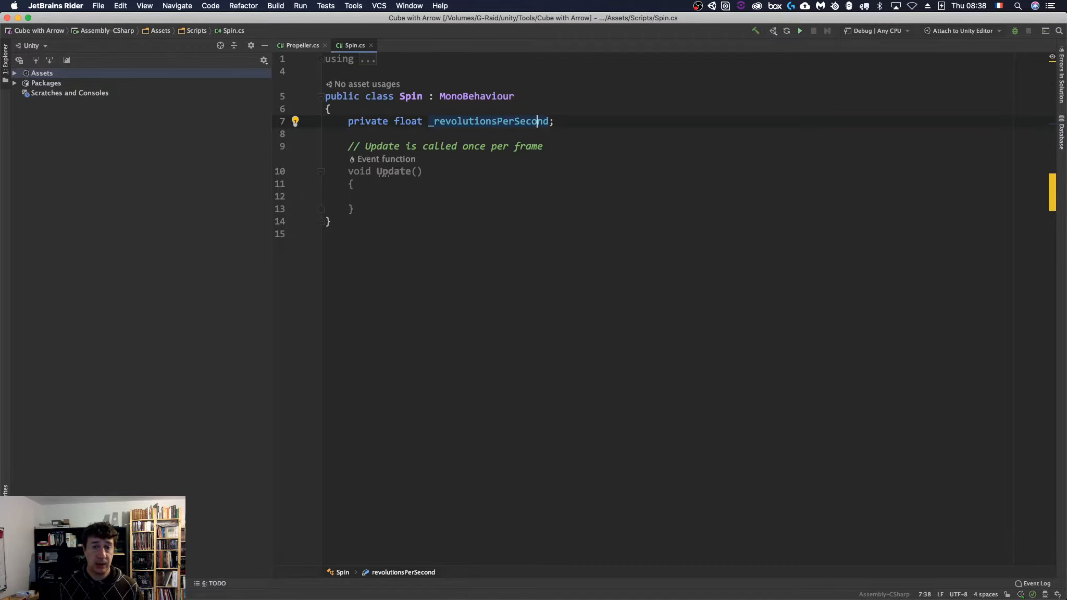
Step: Declare a private Vector3 field named spinAxis on the line below the float field
key("Down")
key("Down")
key("Up")
key("Up")
key("End")
key("Return")
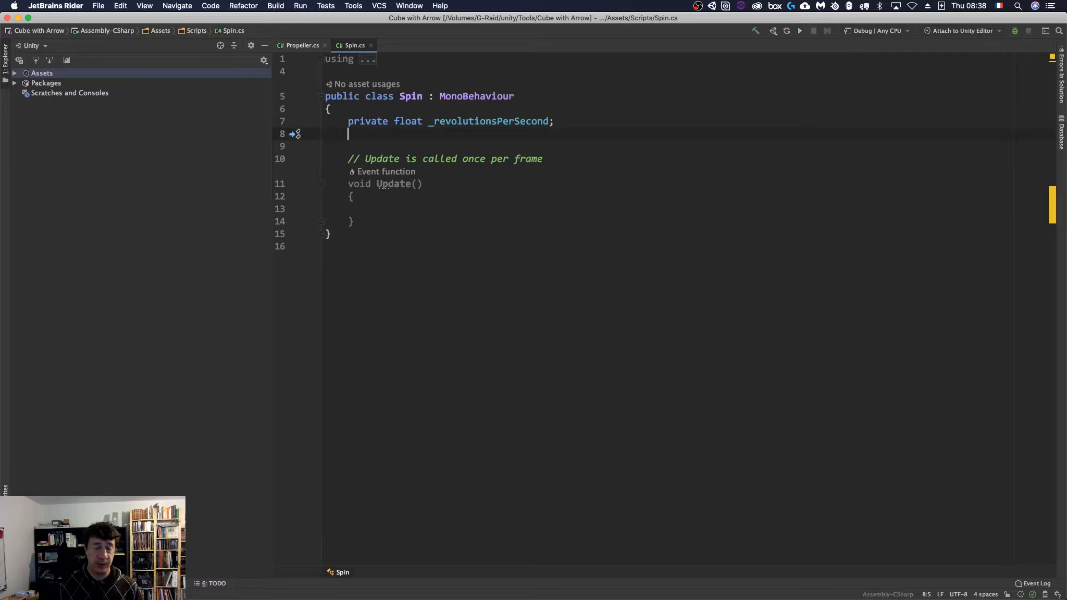
type("F")
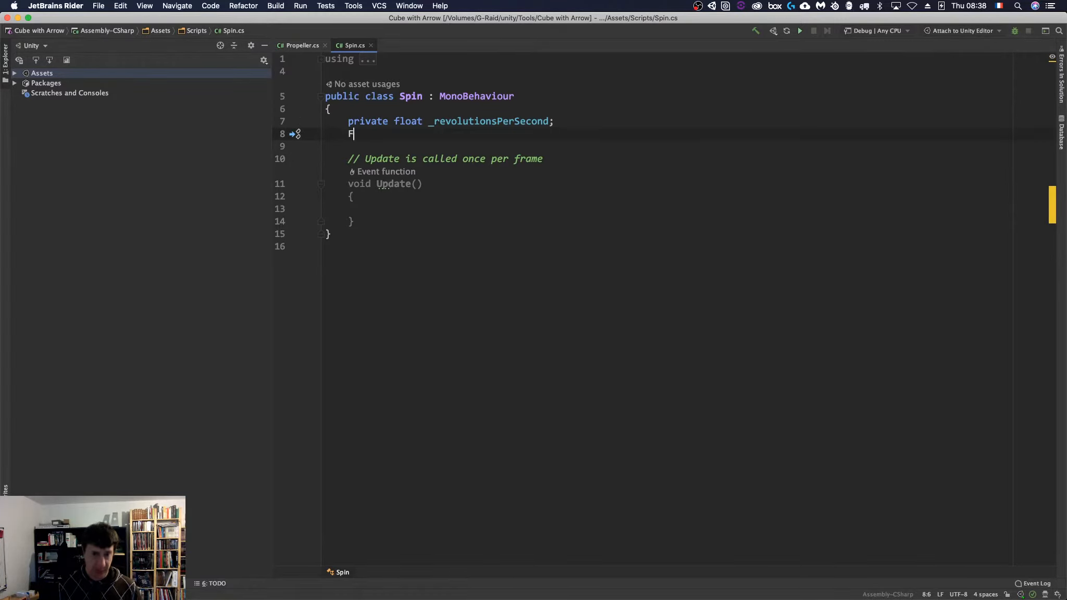
type("e")
key("BackSpace")
key("BackSpace")
type("Vector3")
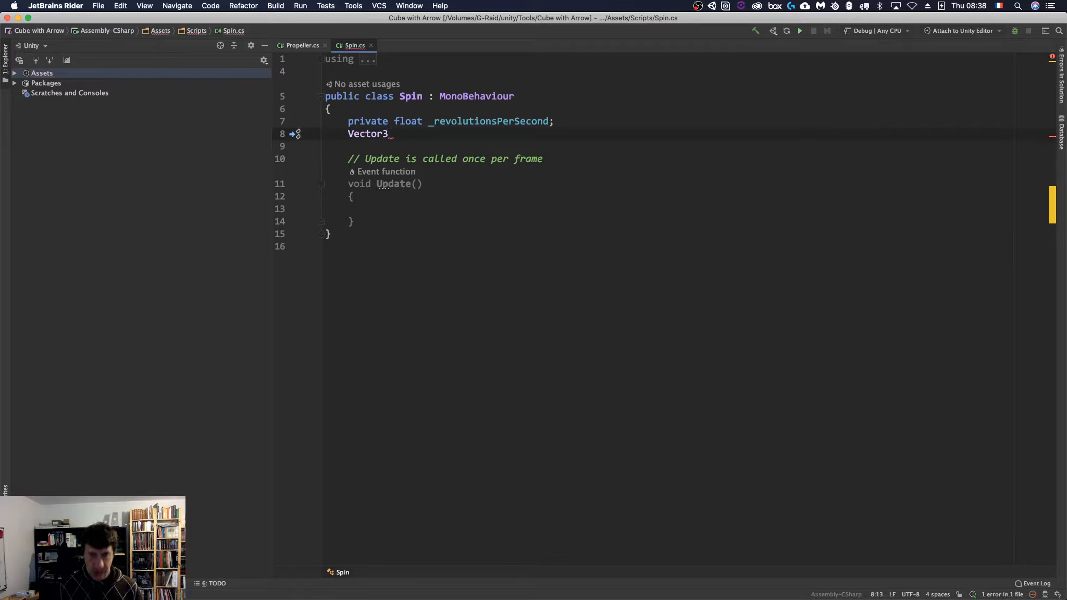
type(" spinAxis")
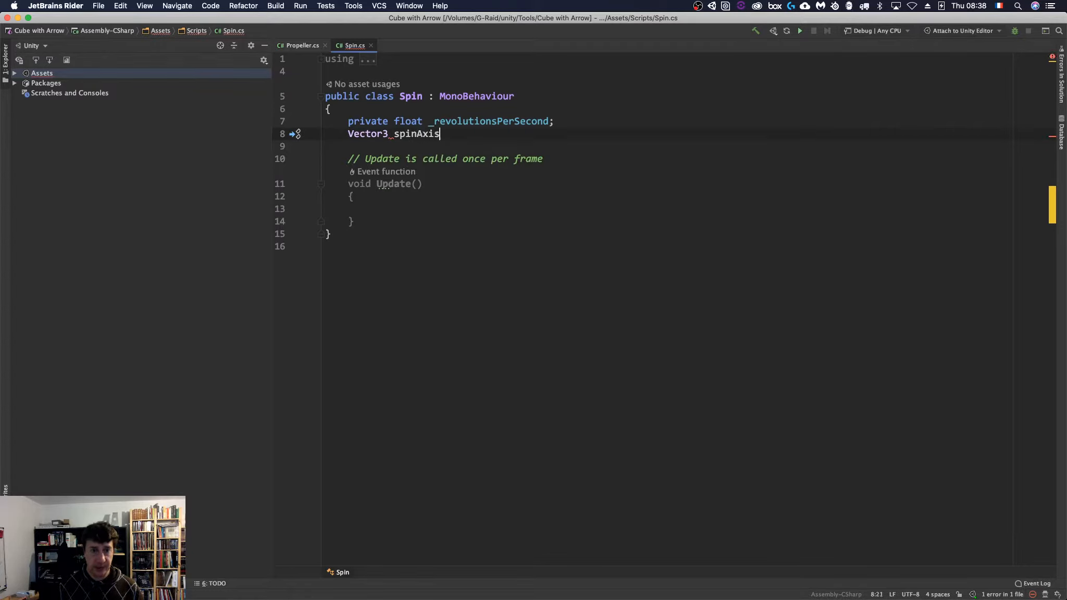
type(";")
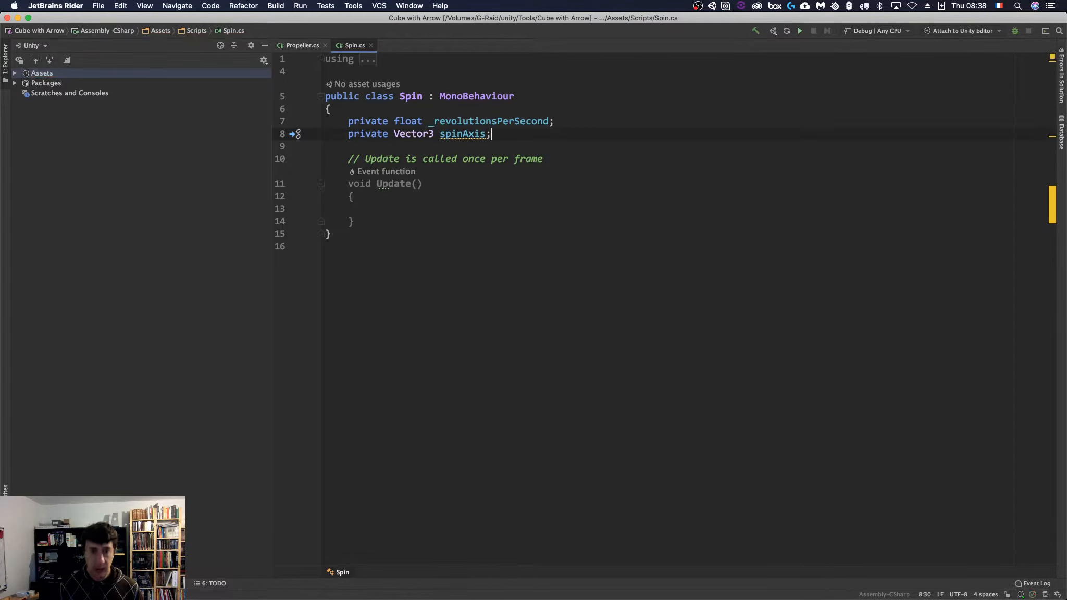
Step: Remove the underscore from the float field's name, making it revolutionsPerSecond, and convert it to a serialized field
key("Up")
key("Left")
key("BackSpace")
key("alt+Return")
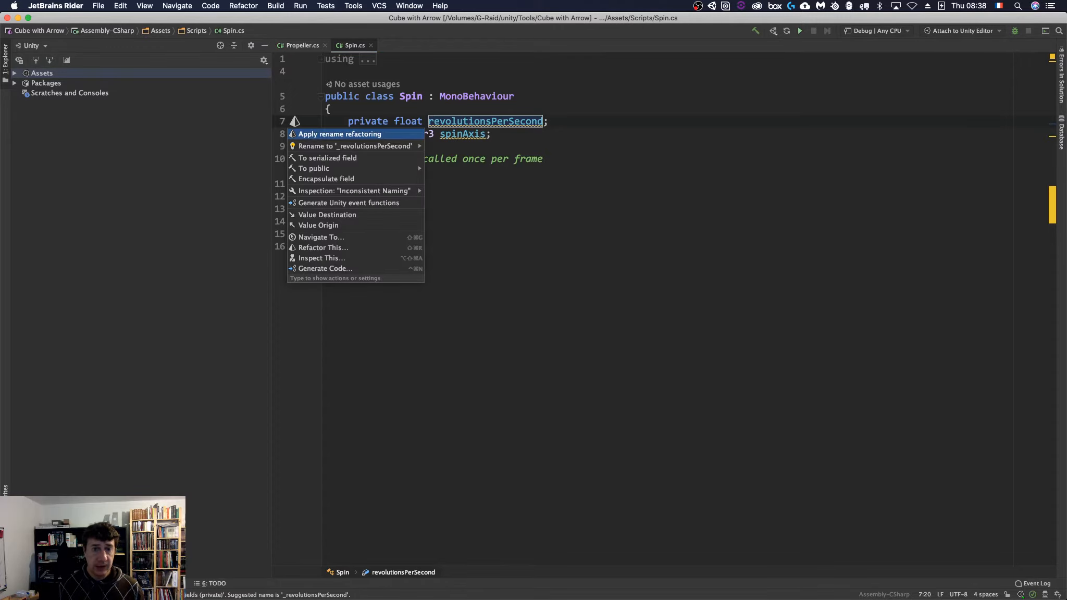
key("Down")
key("Down")
key("Return")
Step: Convert the spinAxis field to a serialized field and add two blank lines beneath it
key("Down")
key("alt+Return")
key("Down")
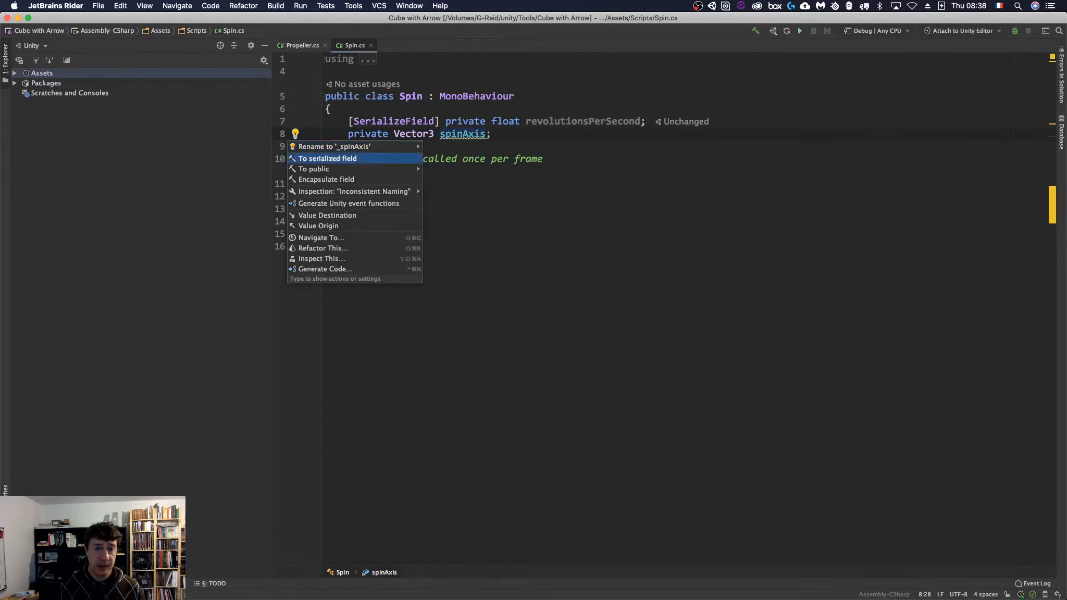
key("Return")
key("Down")
key("Down")
key("Up")
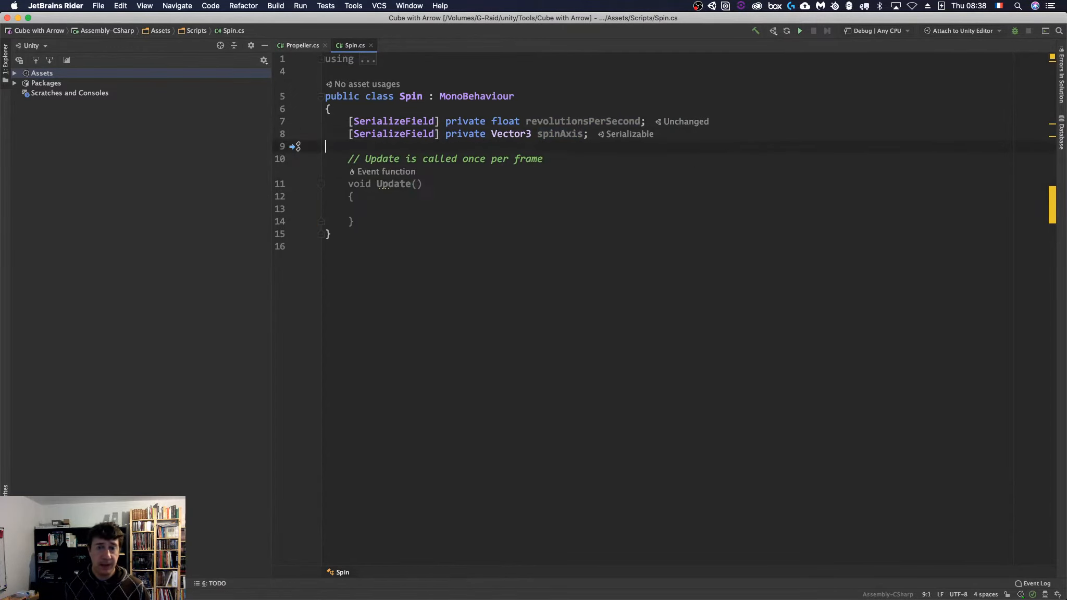
key("Return")
key("Return")
key("Up")
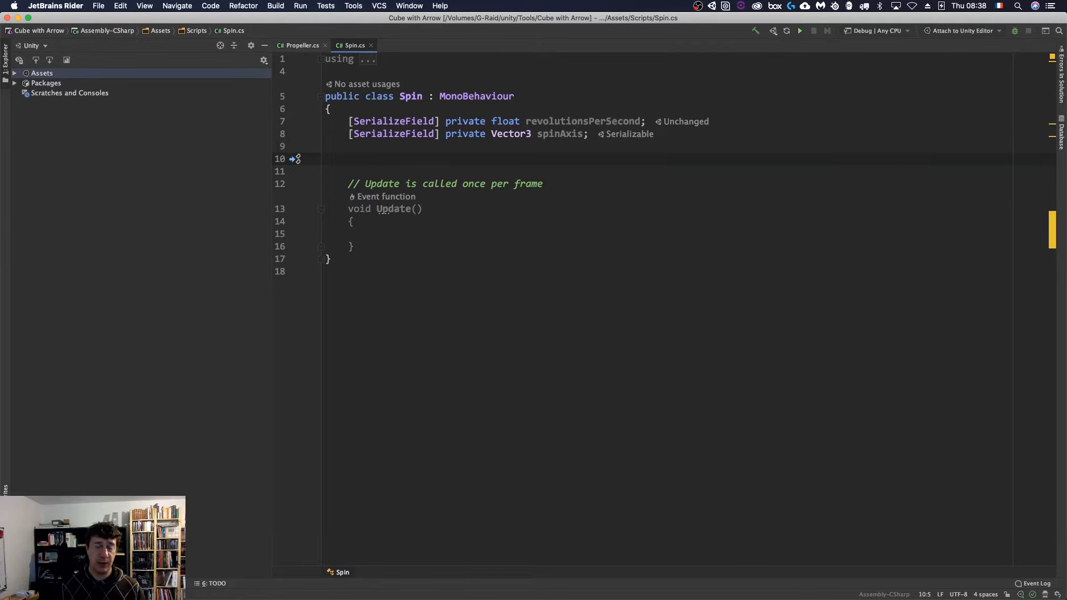
Step: In the Update method, declare a variable anglePerSecond equal to 360 / revolutionsPerSecond
key("Down")
key("Down")
key("Down")
key("Down")
key("Down")
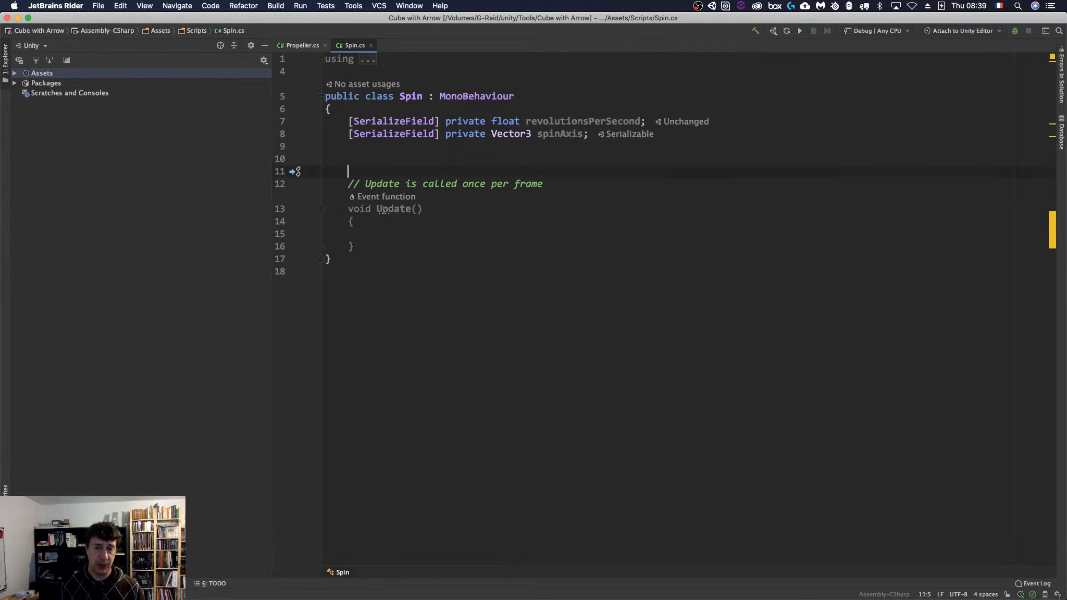
key("Left")
key("Left")
key("Left")
key("Return")
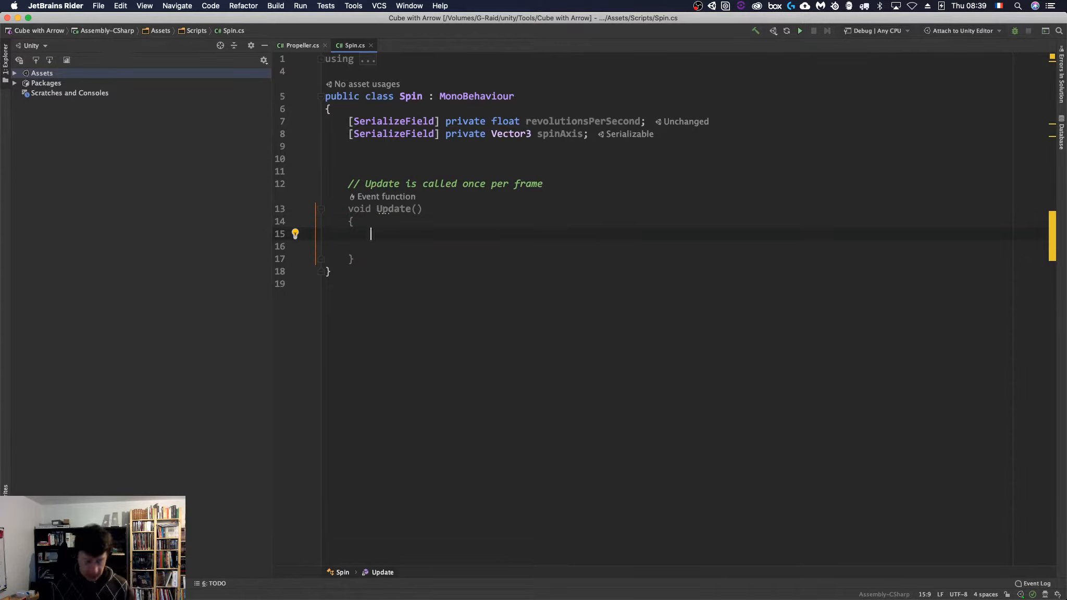
type("var angleP")
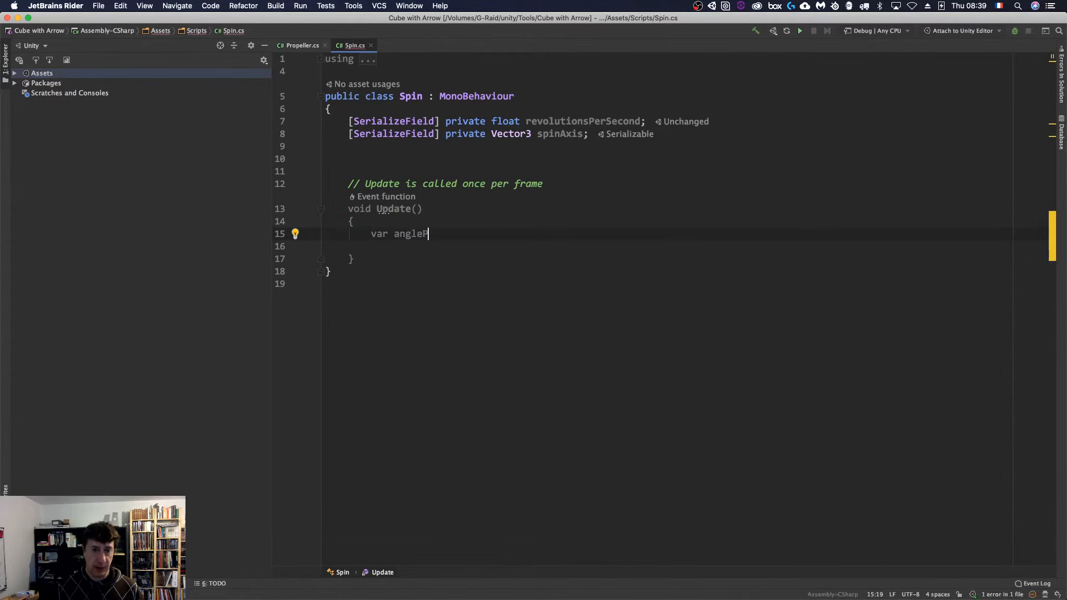
type("erSecon")
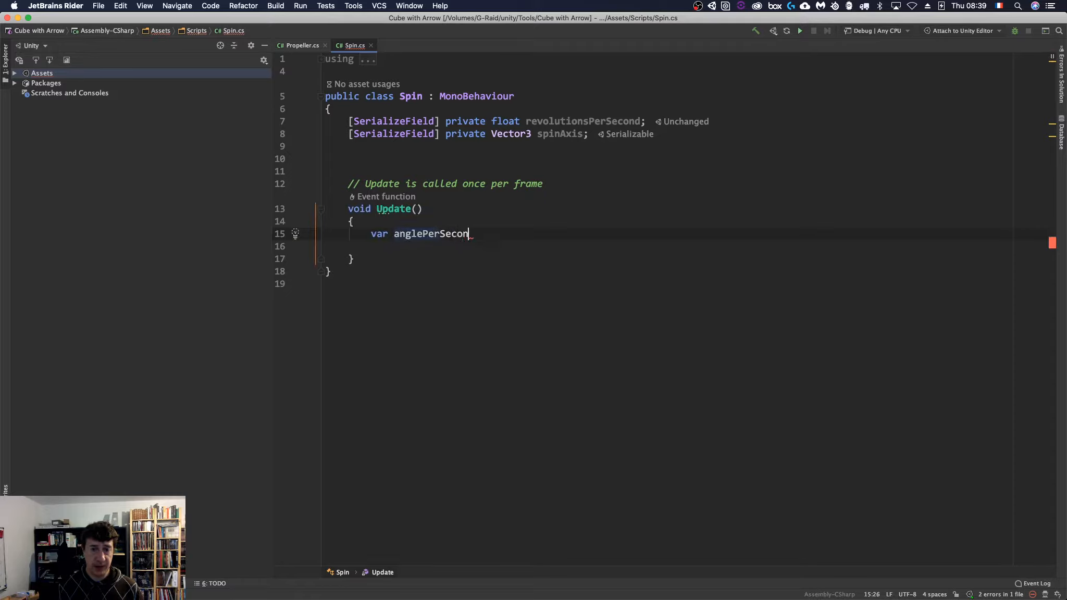
type("d =")
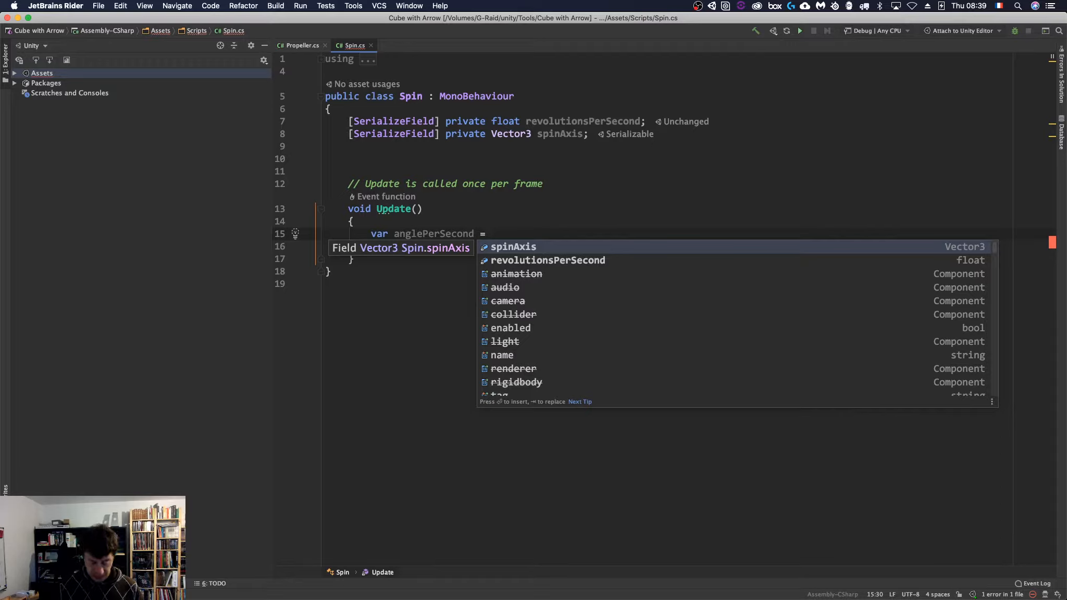
type("360 ")
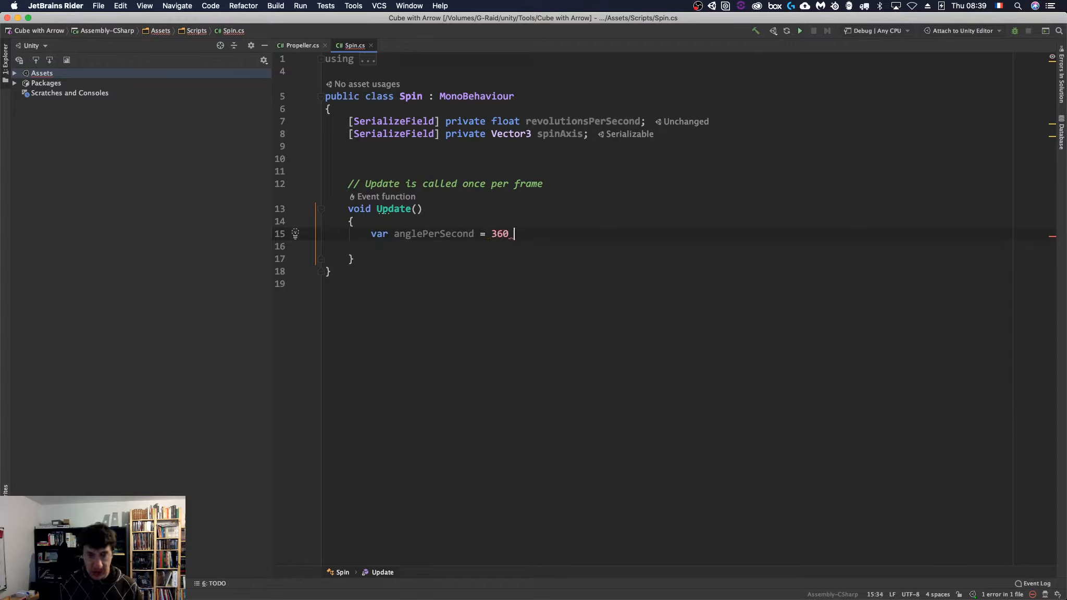
type("/ r")
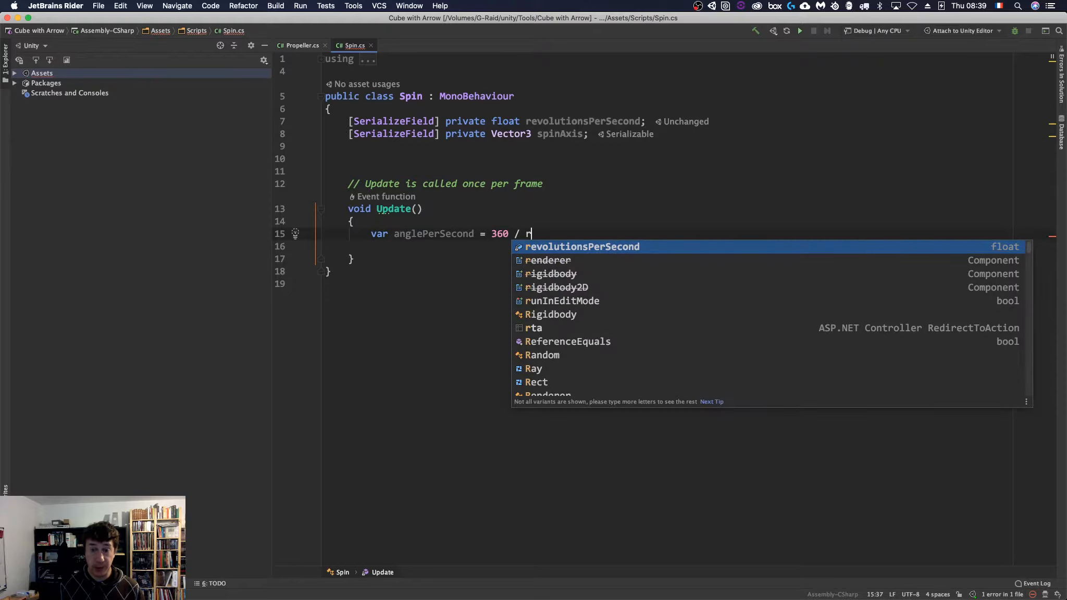
key("Return")
type(";")
key("Return")
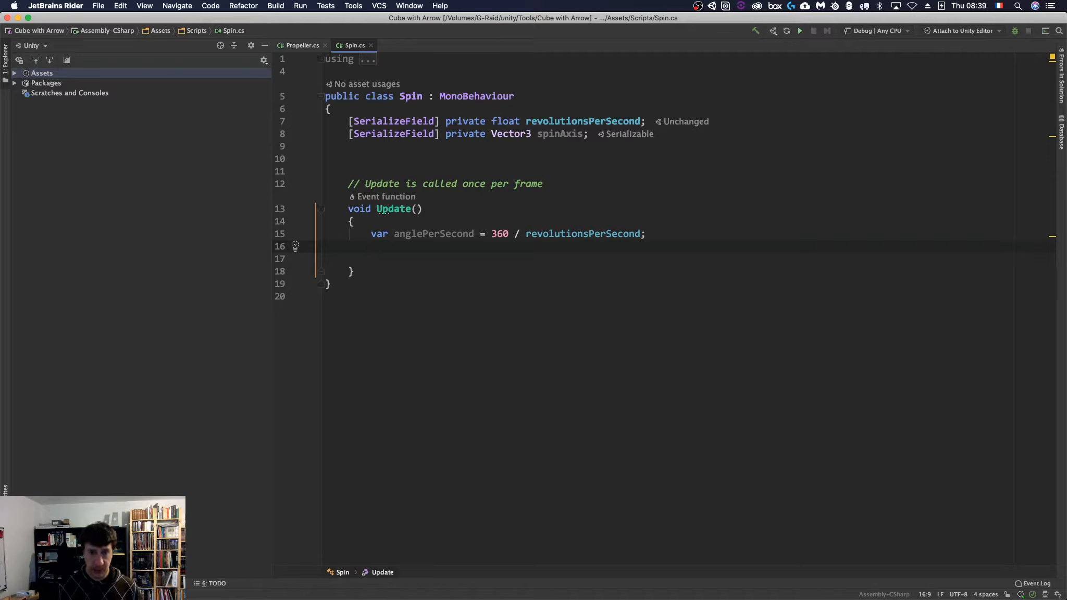
type("tan")
key("BackSpace")
key("BackSpace")
key("BackSpace")
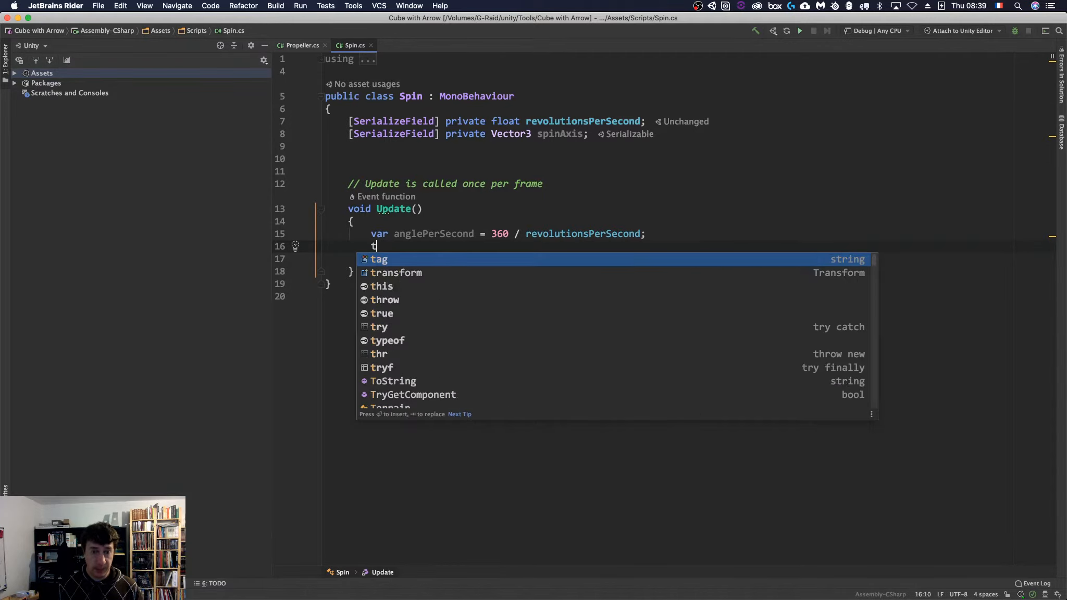
type("t")
key("BackSpace")
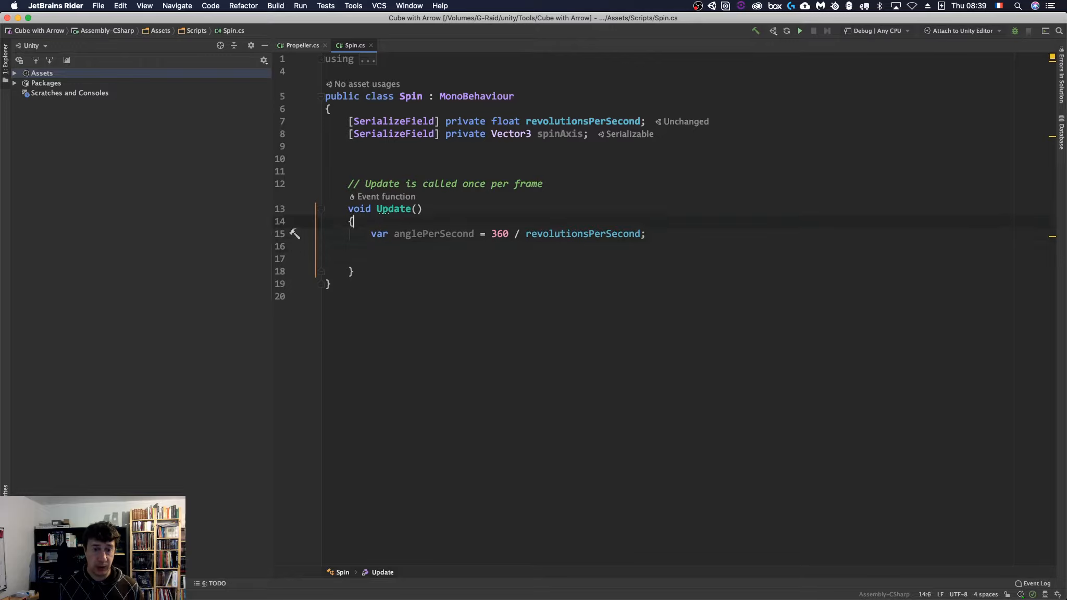
Step: Declare a private Transform field named _transform below the serialized fields of the Spin class
left_click(348, 146)
key("Return")
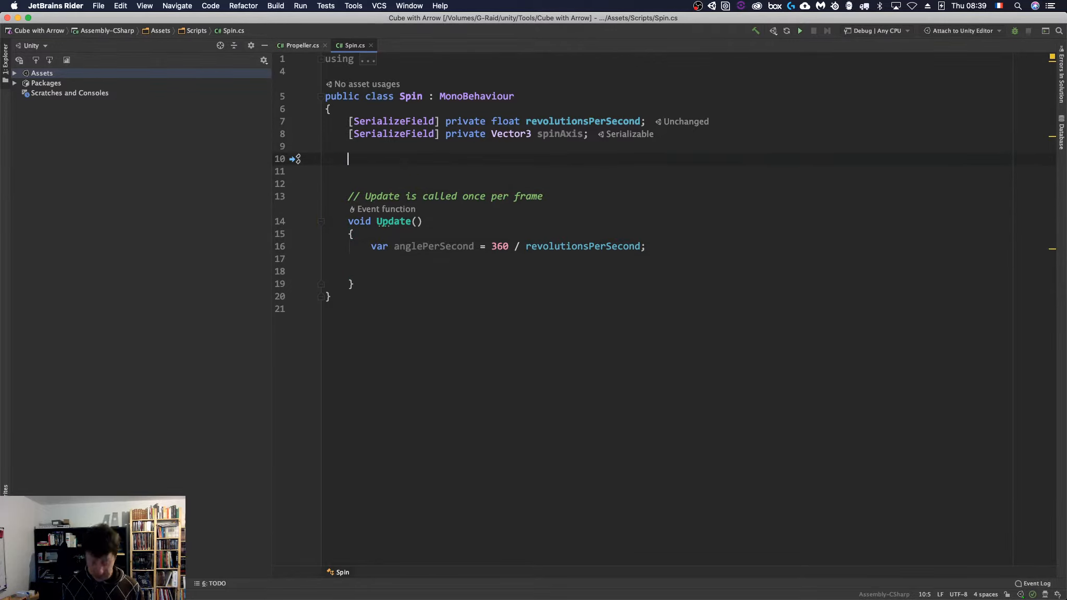
type("Transform")
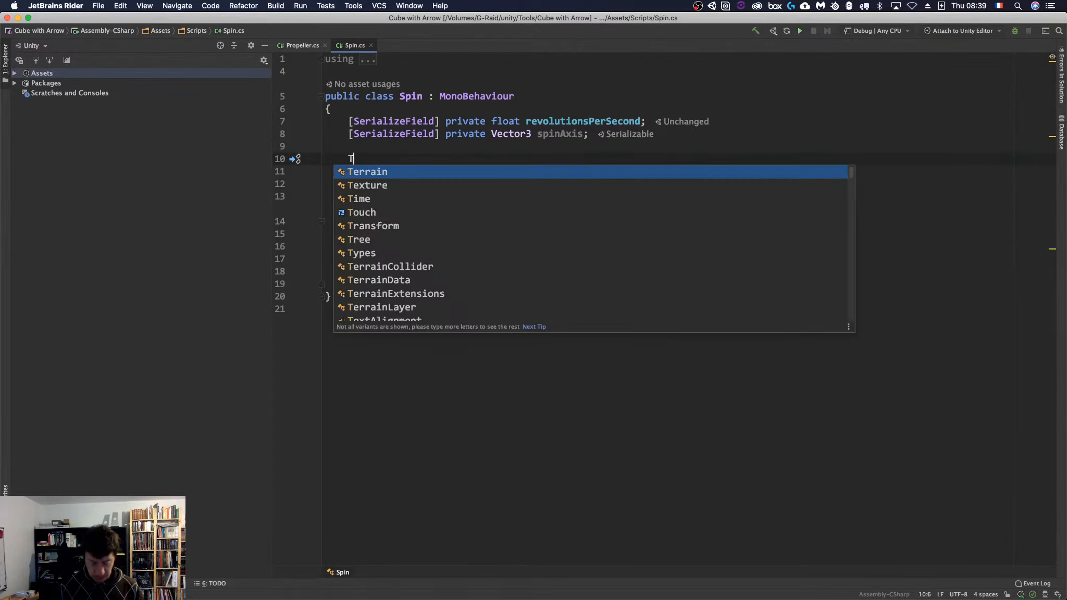
key("Return")
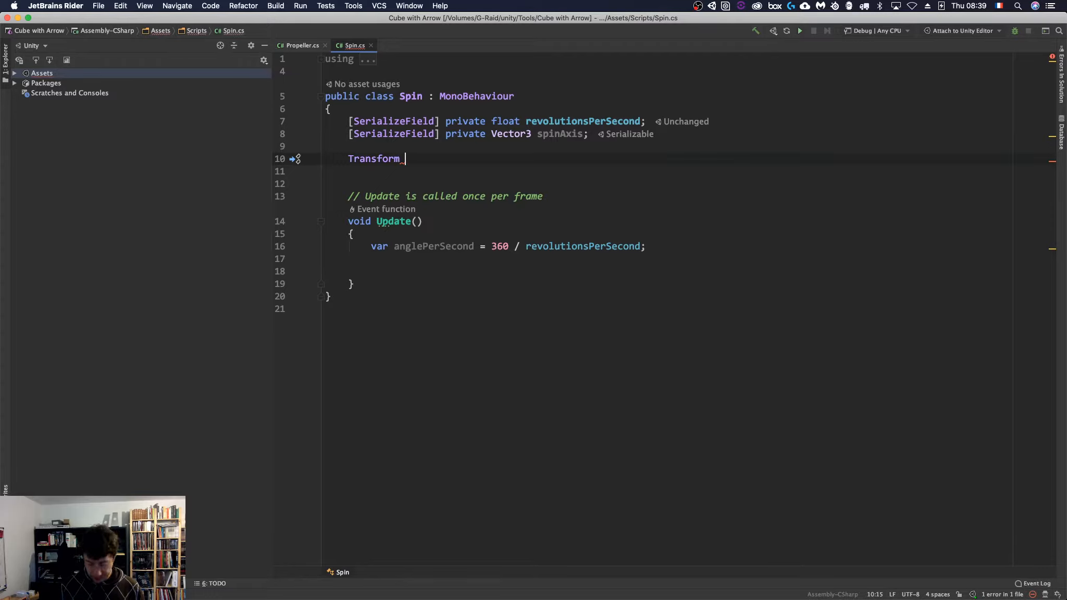
type("_tran")
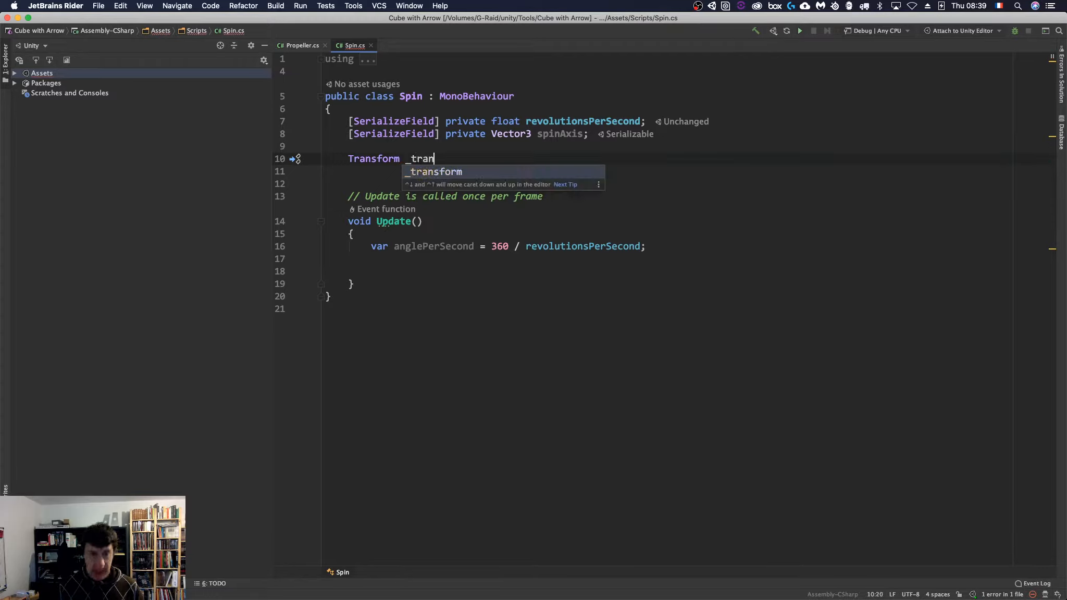
type("sfor")
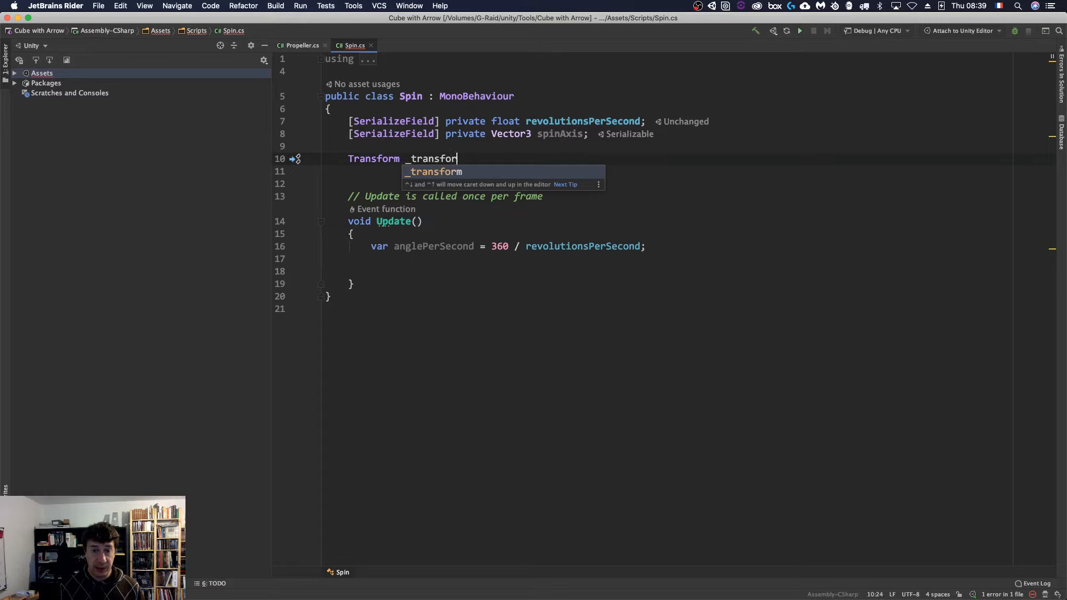
type(";")
key("BackSpace")
key("BackSpace")
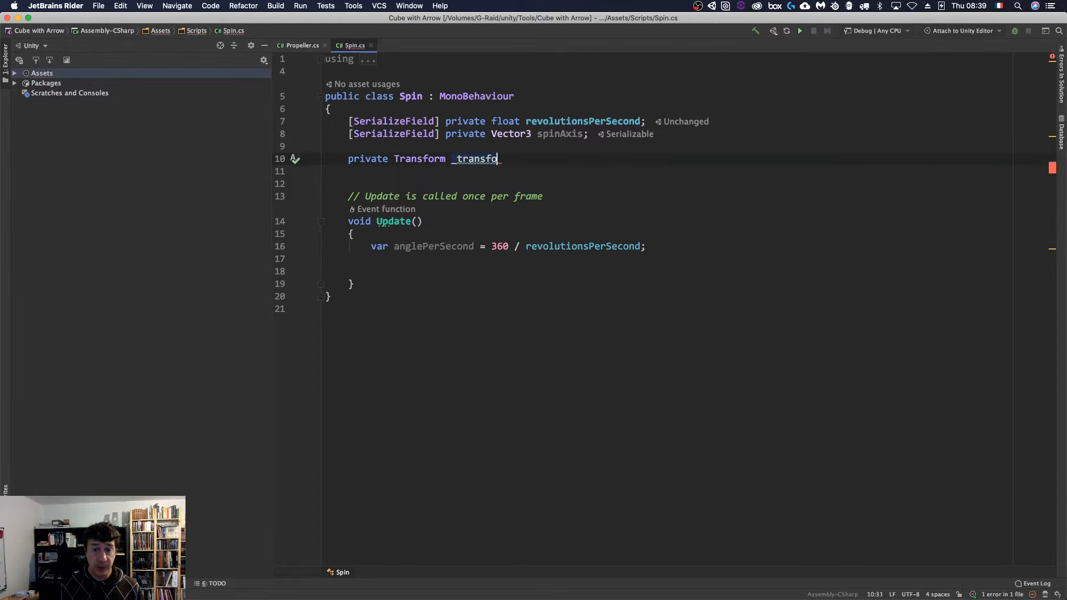
type("rm;")
Step: Generate an Awake event method below the _transform field
key("Return")
key("Return")
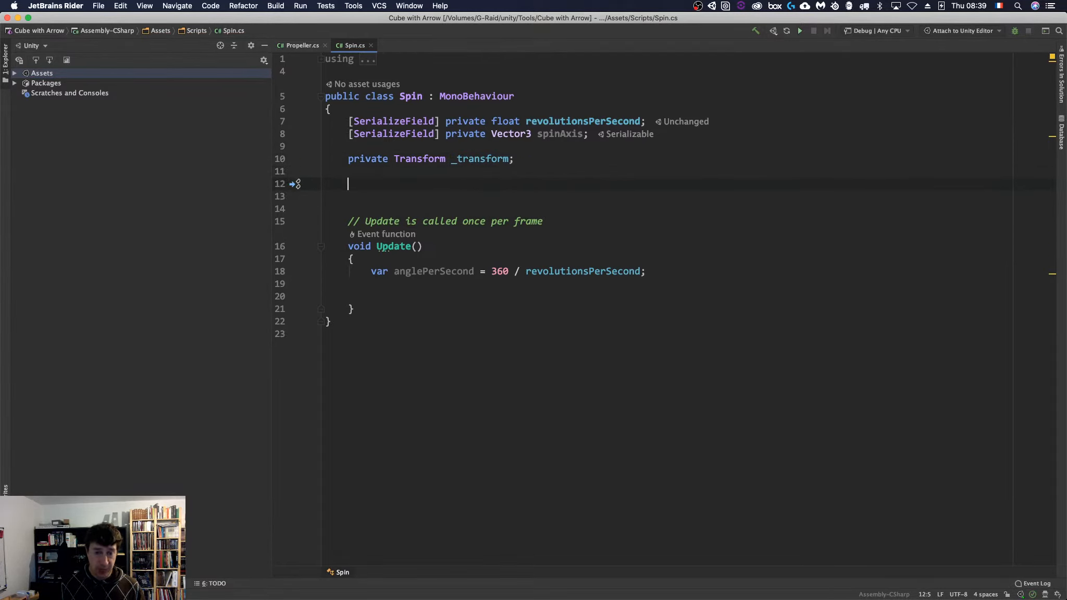
type("void Awa")
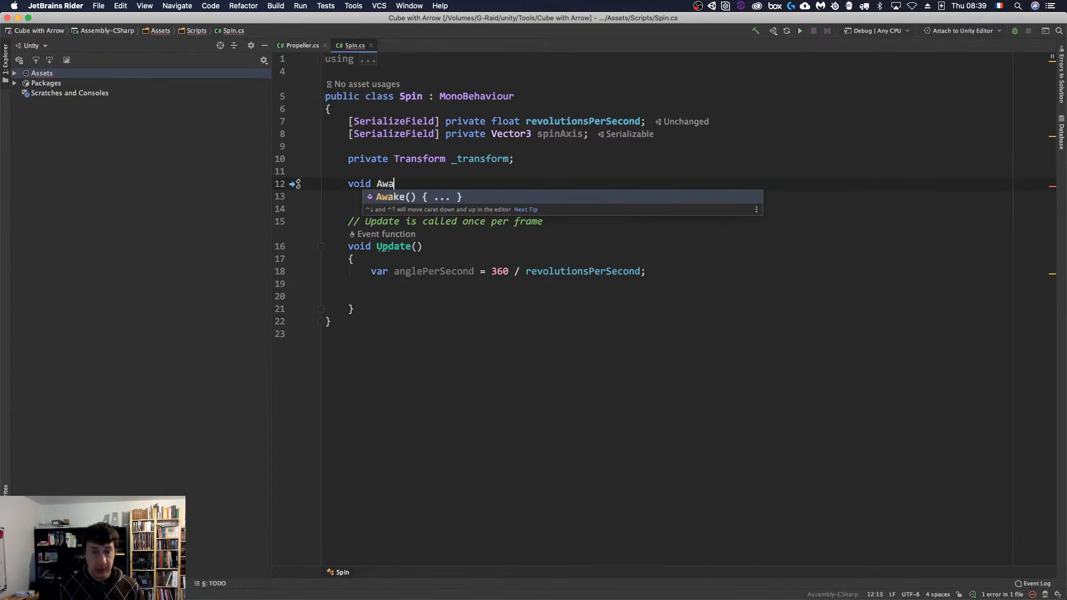
key("Return")
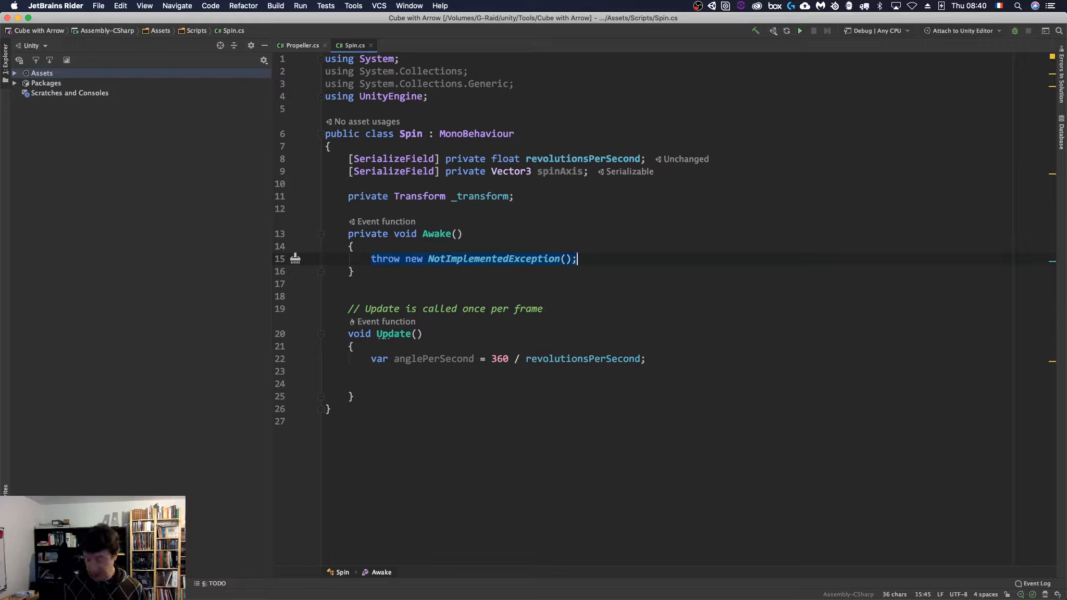
Step: Replace the placeholder exception in the Awake method with the assignment _transform = transform;
type("_transform =")
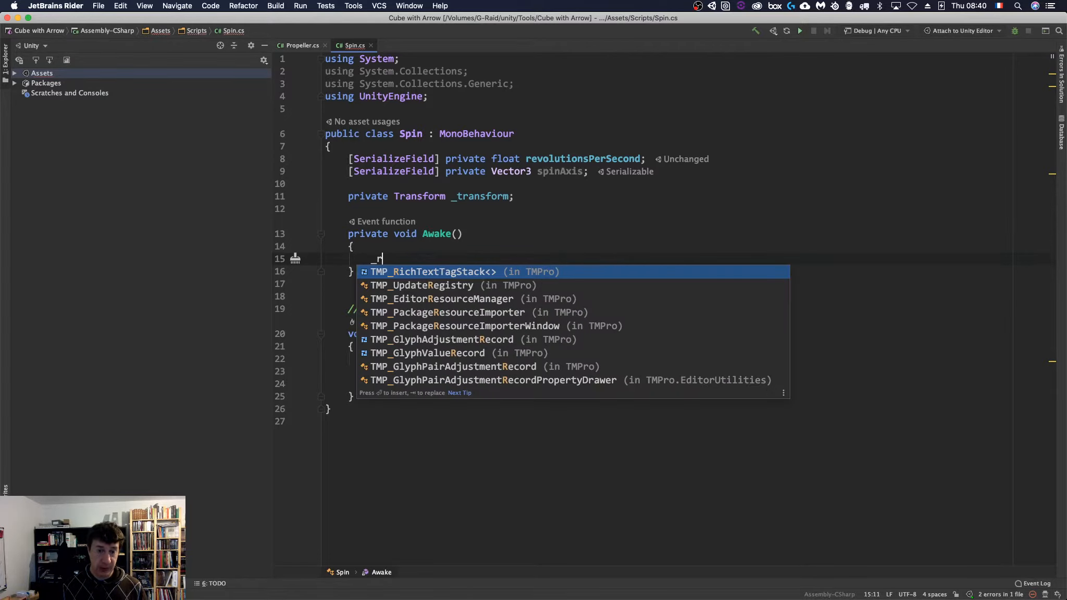
type(" transform;")
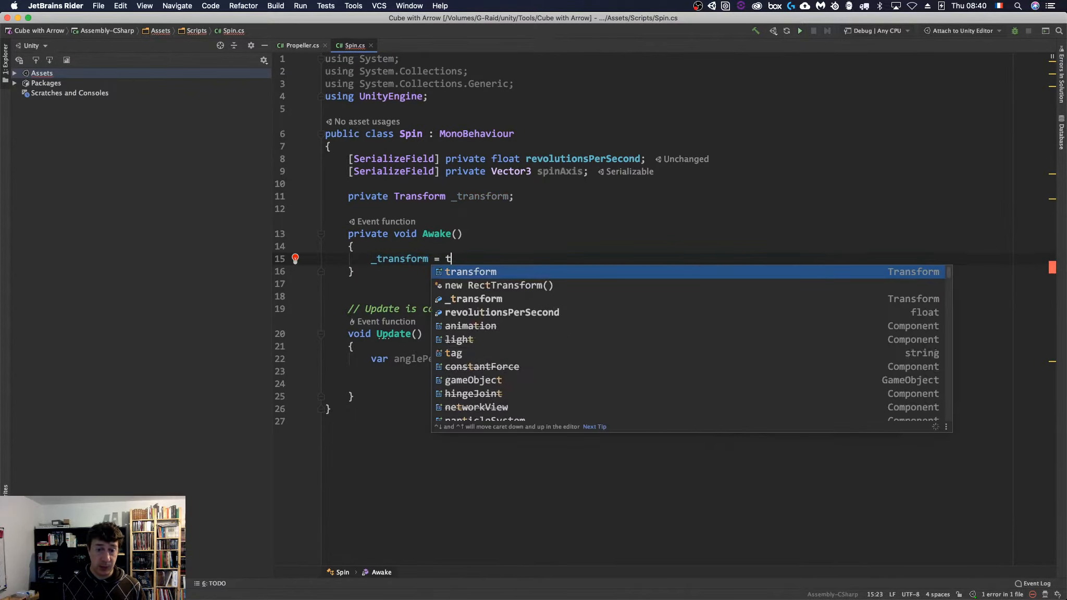
Step: In the Update method, add a _transform.Rotate() call below the anglePerSecond declaration
key("Up")
key("Down")
key("Down")
key("Down")
key("Down")
key("Down")
key("Down")
key("Down")
key("Down")
key("Down")
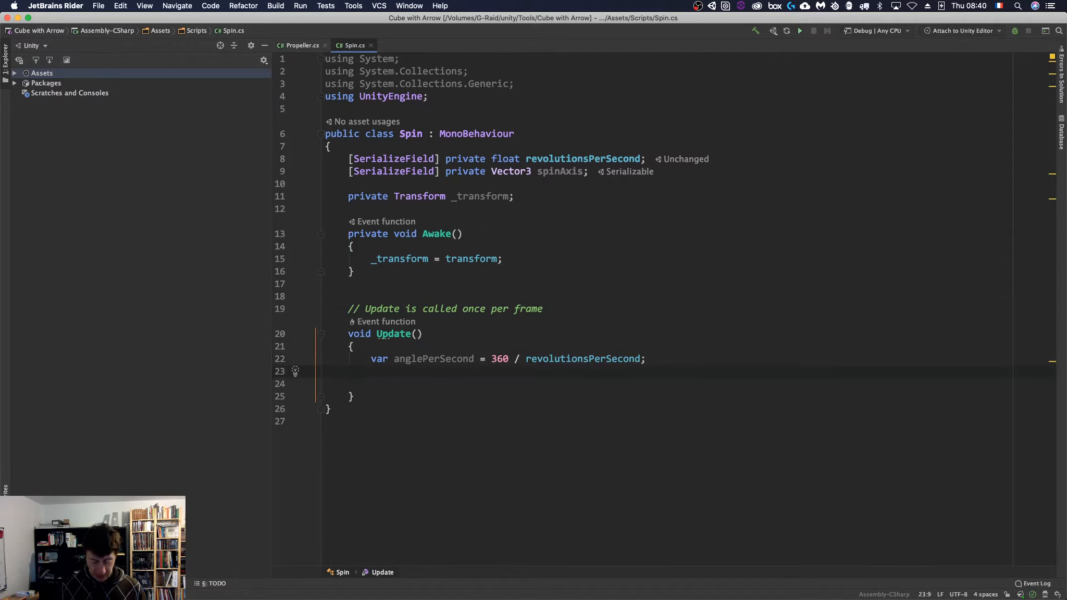
type("_")
key("Return")
type(".")
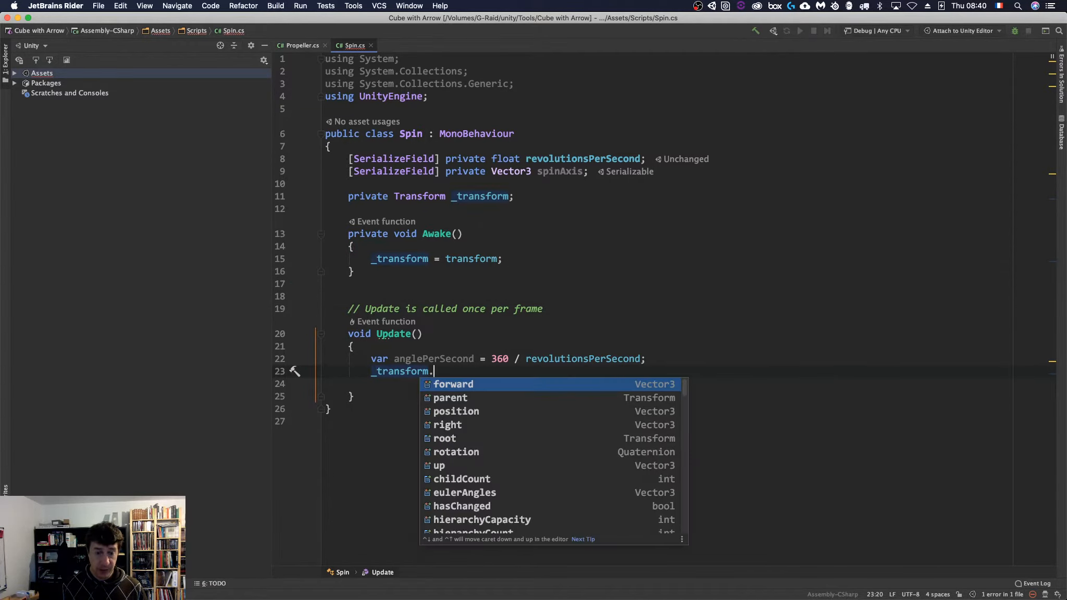
type("R")
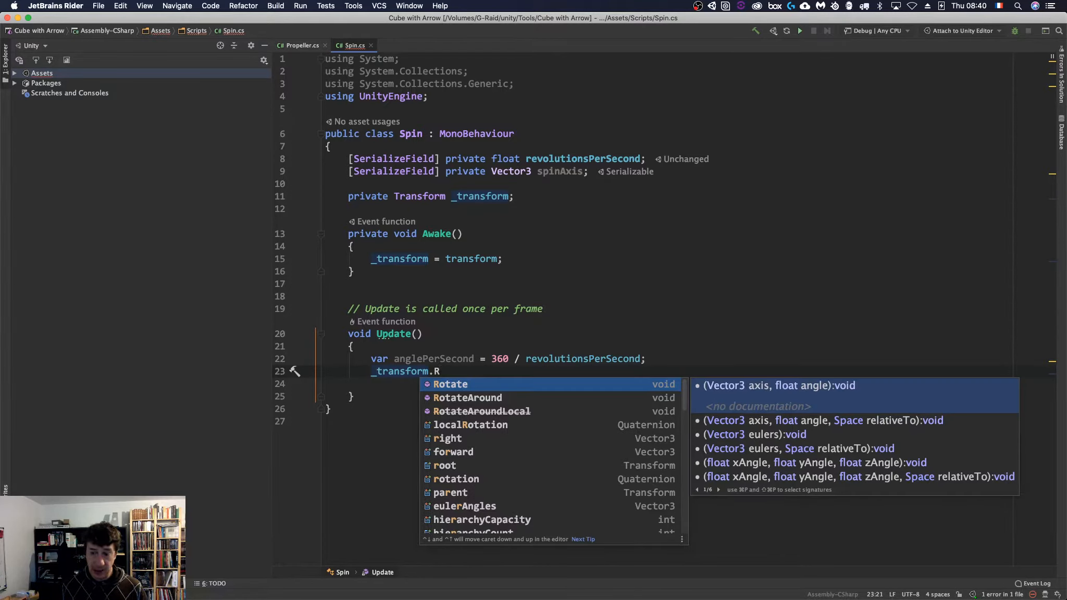
key("Return")
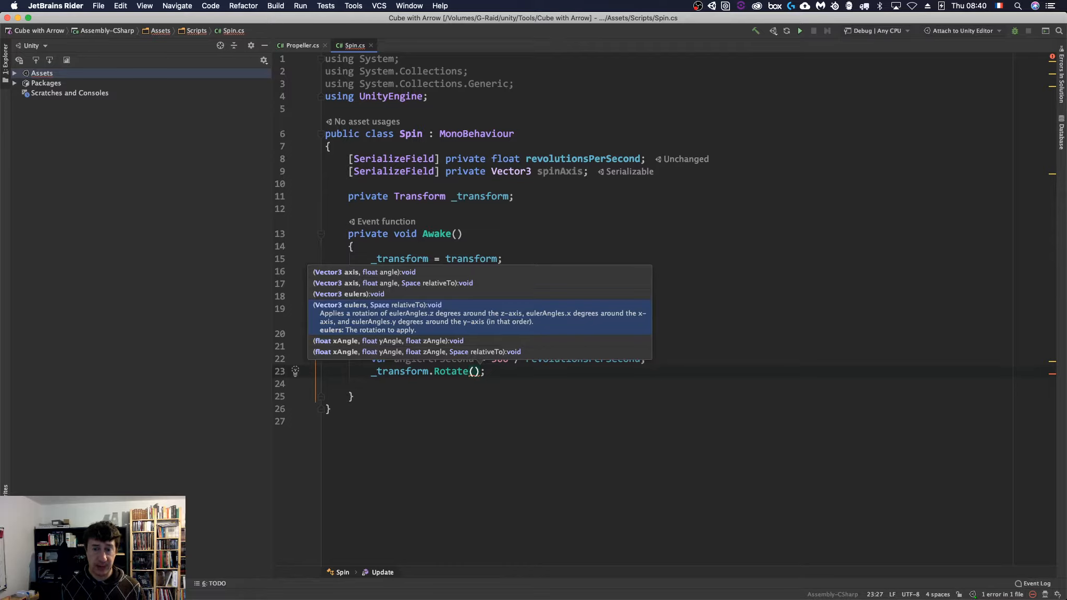
Step: Fill in the Rotate call's arguments as spinAxis, anglePerSecond * Time.deltaTime and Space.Self
type("spinAxis,")
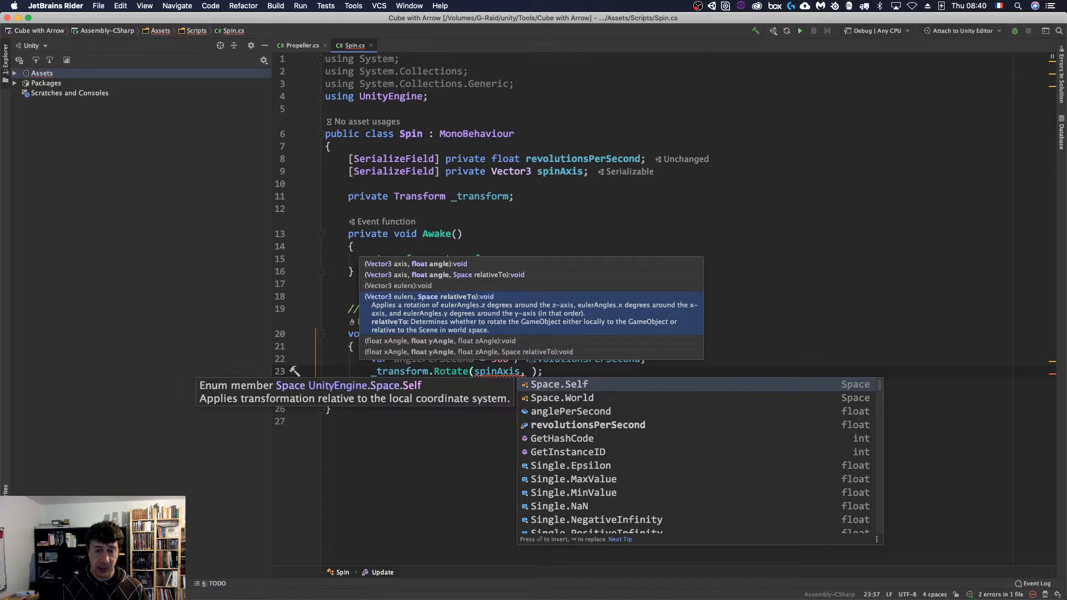
type("anglePerSecond ")
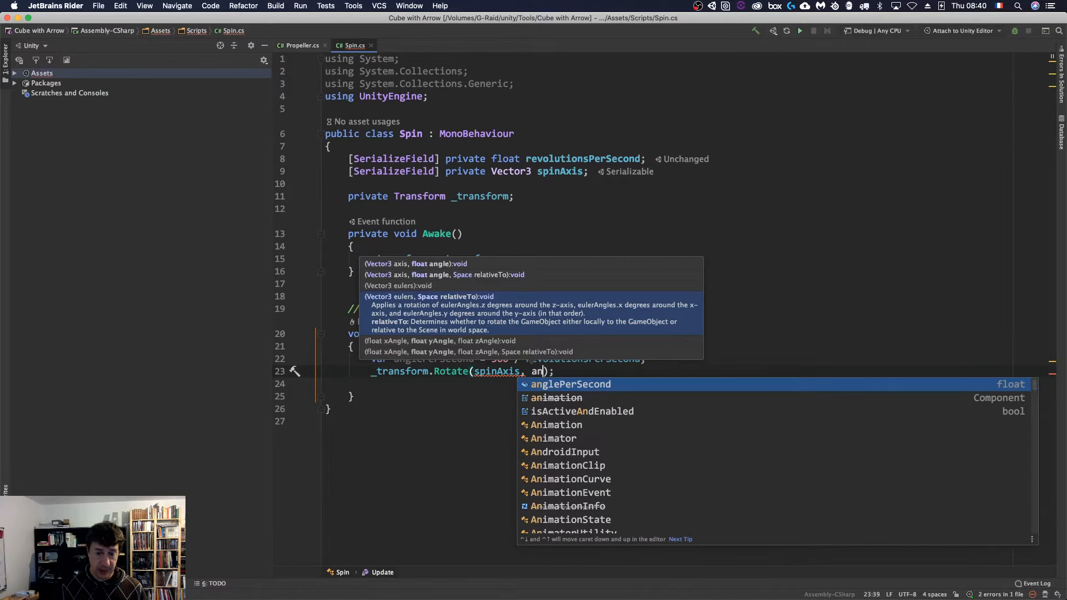
type("* Time")
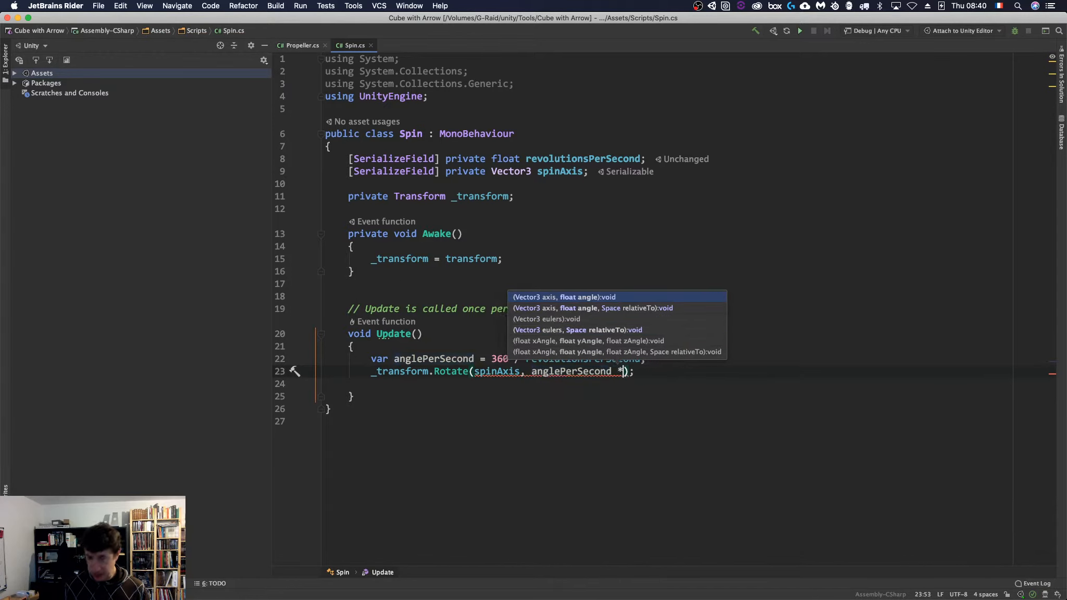
type(".deltaTime")
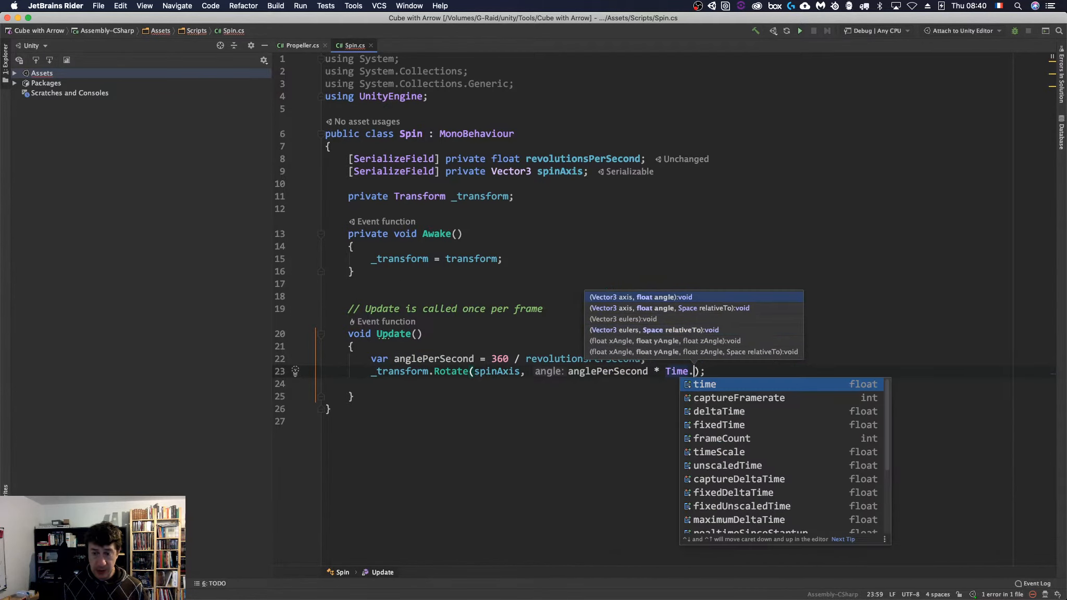
key("Return")
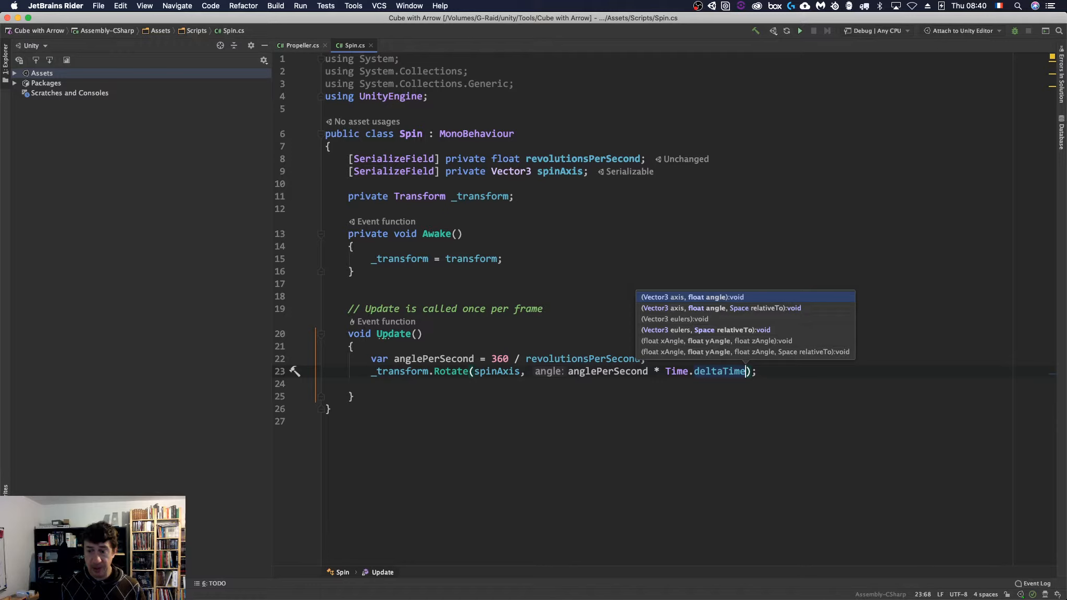
type(", ")
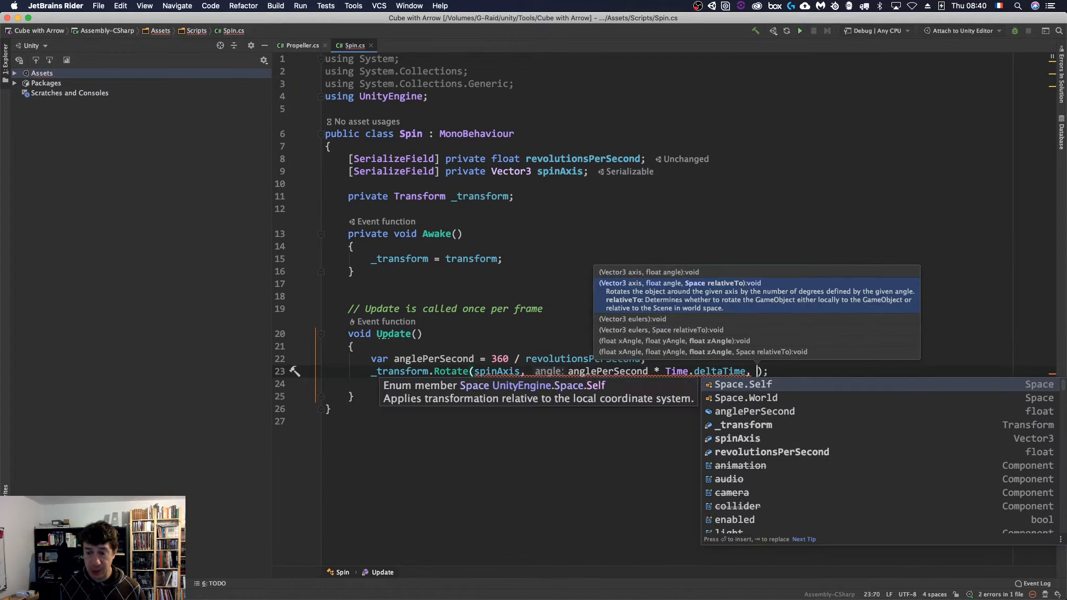
type("Sp")
key("Return")
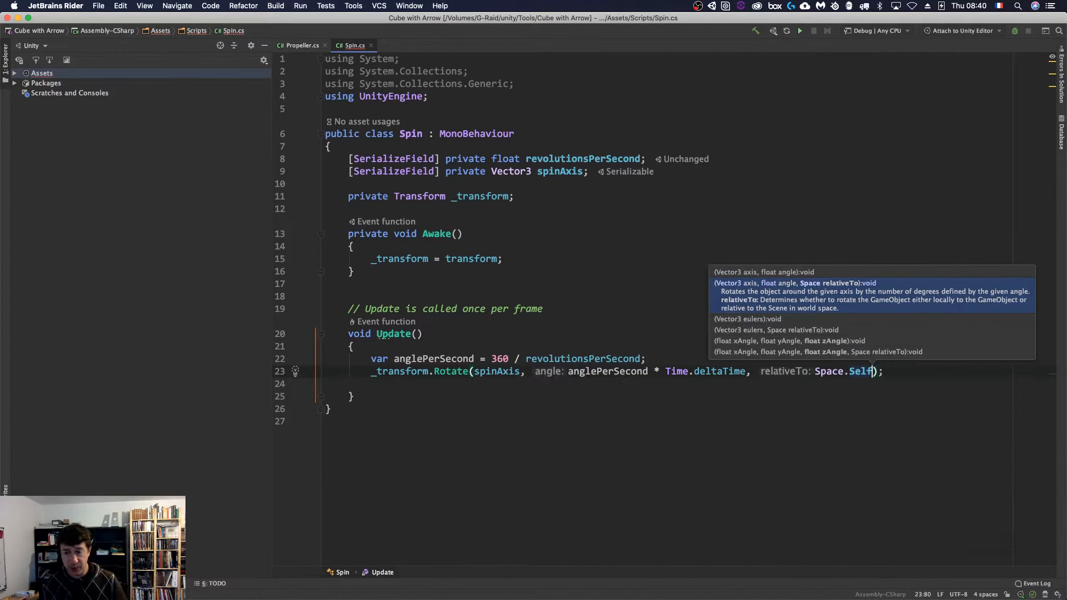
type(");")
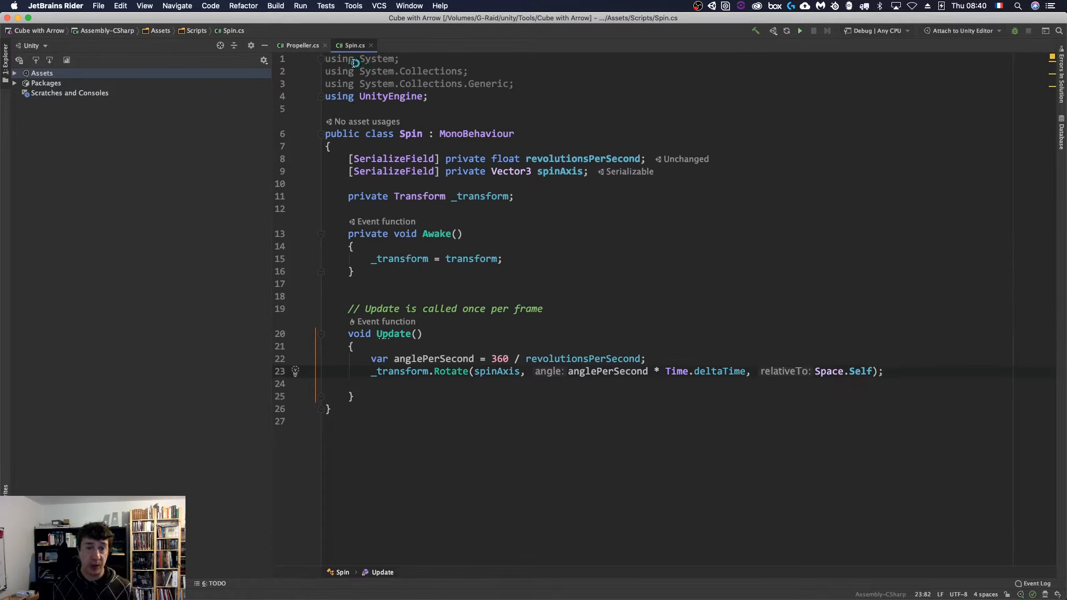
Step: Remove the unused System, System.Collections and System.Collections.Generic using directives from the Spin script
key("ctrl+alt+o")
key("shift+Down")
key("shift+Down")
key("shift+Down")
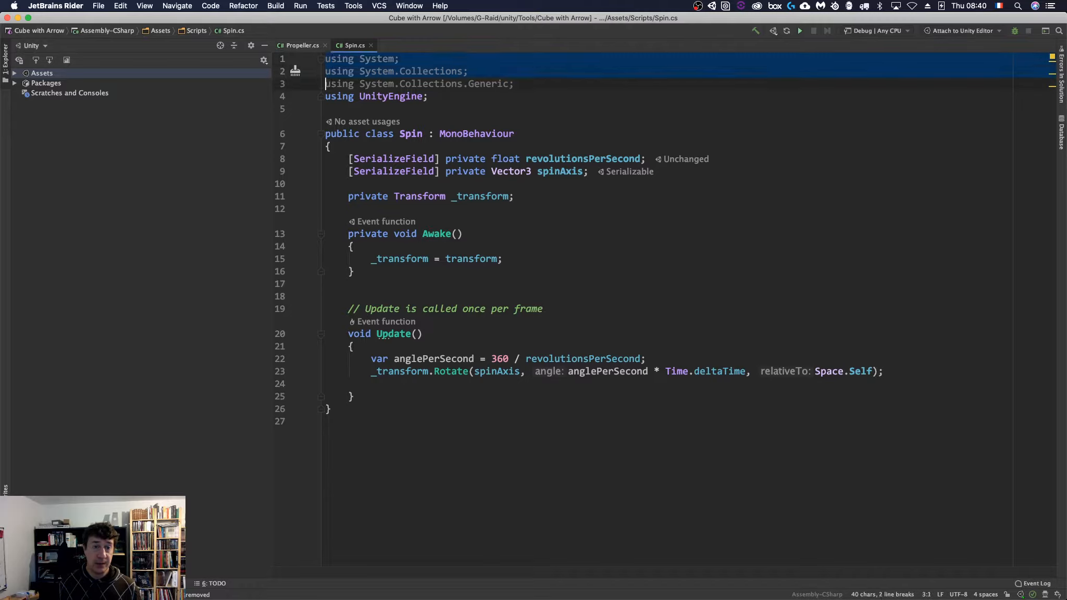
key("Delete")
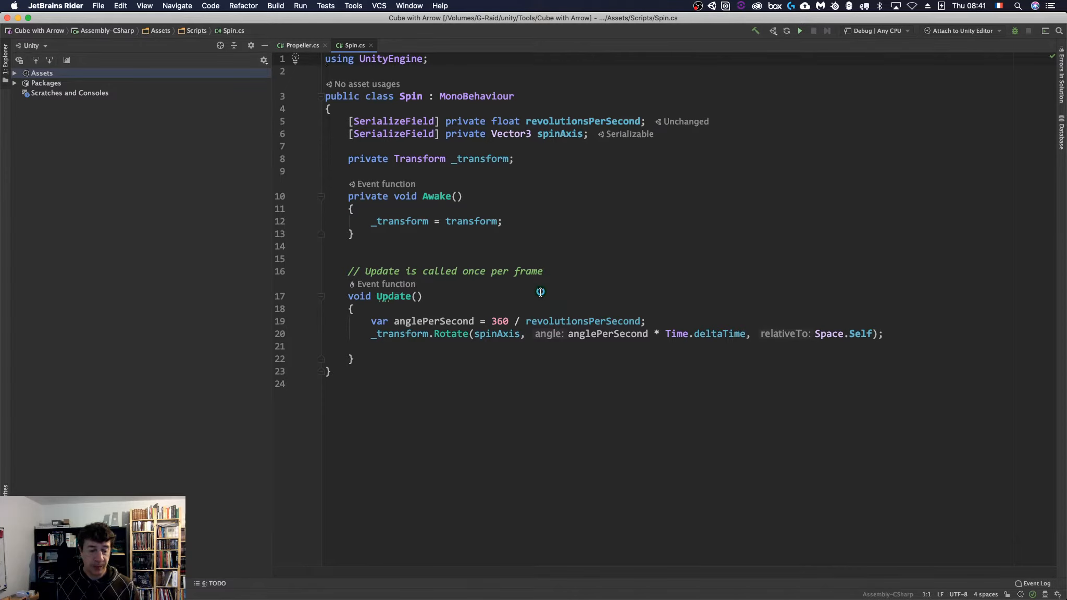
Step: Switch to Chrome to review the spiralling rocket question in the Indie Game Developers group, and return to Rider
key("super+Tab")
key("super+Tab")
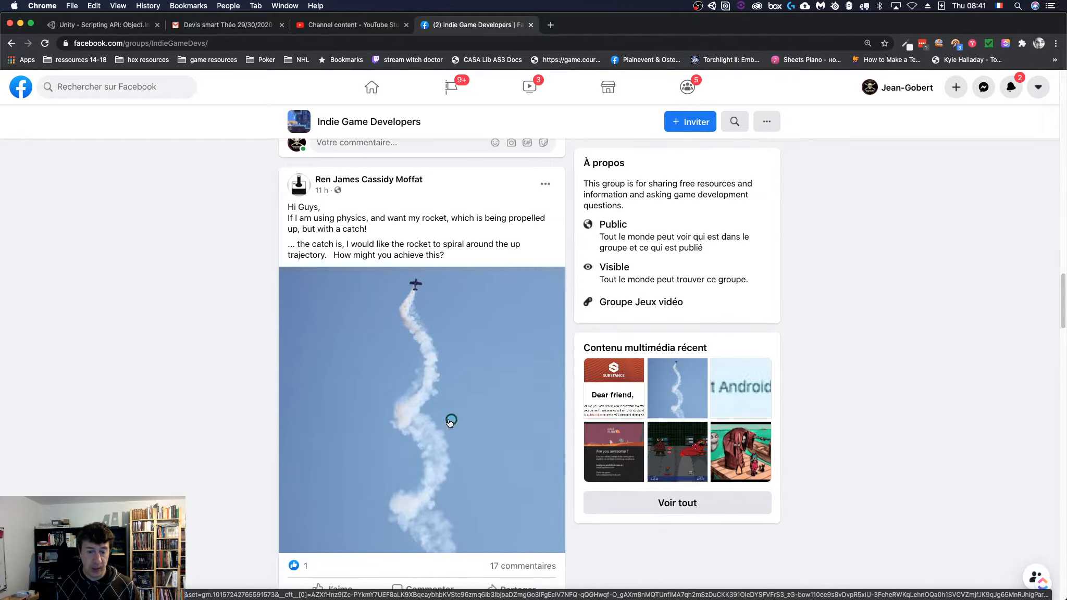
key("super+Tab")
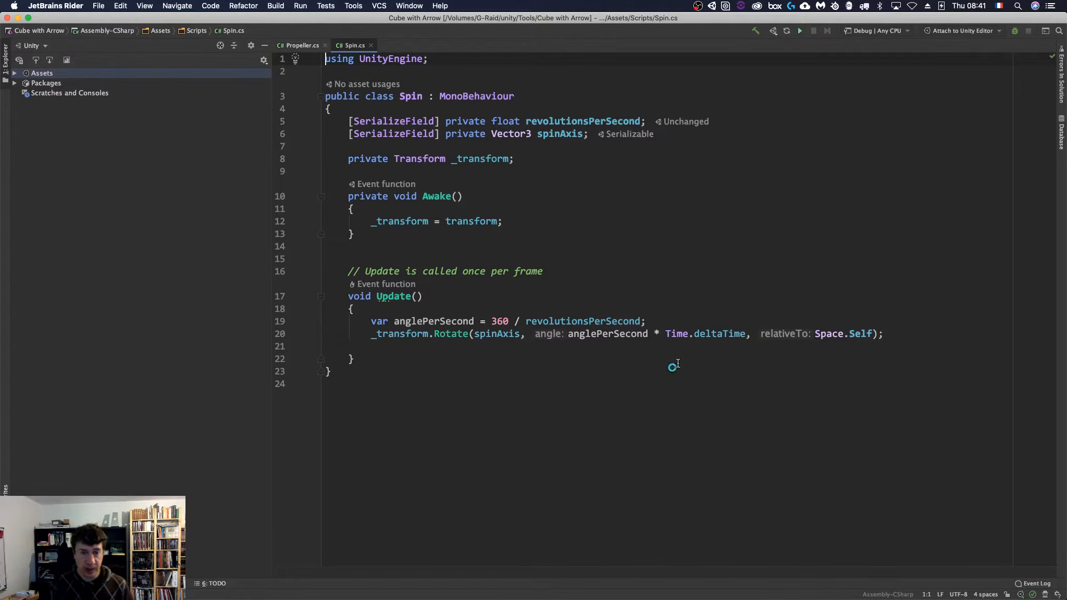
Step: Give the revolutionsPerSecond field a default value of 4f
left_click(641, 120)
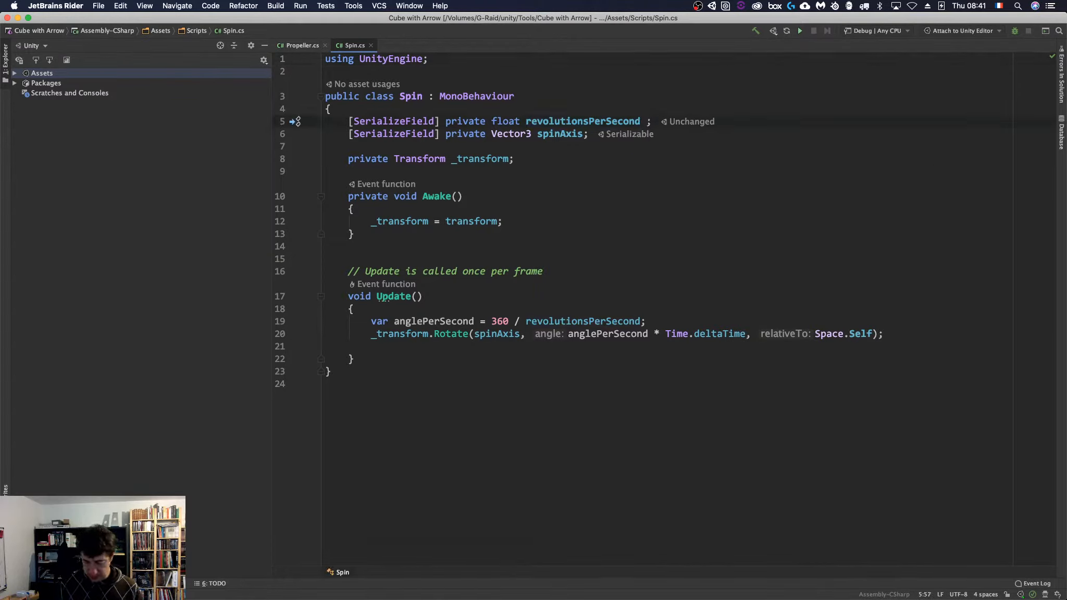
type("= ")
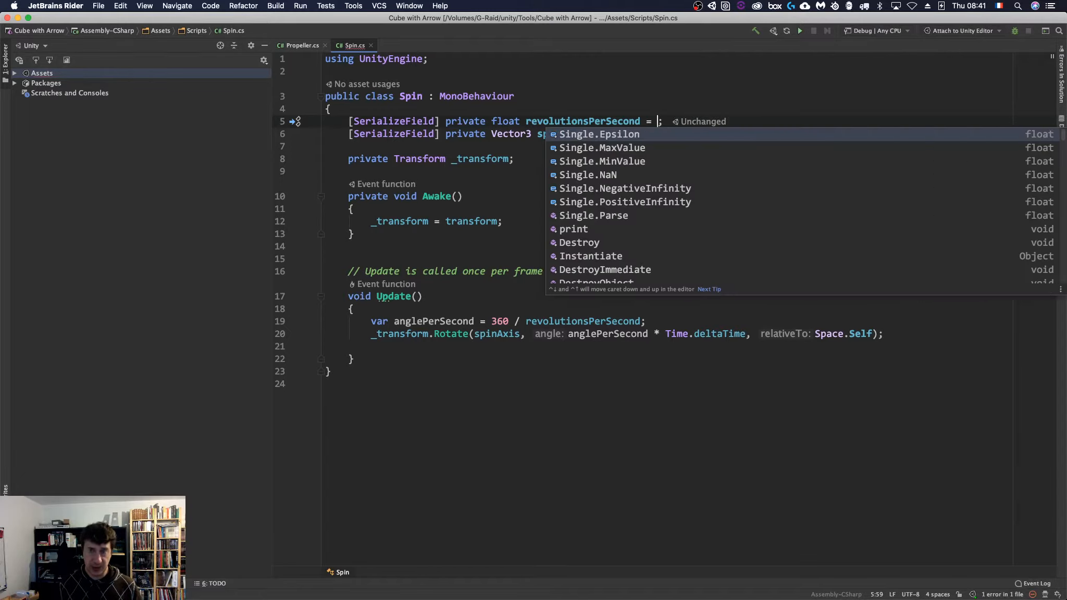
type("4f")
Step: Give the spinAxis field a default value of Vector3.up
left_click(582, 134)
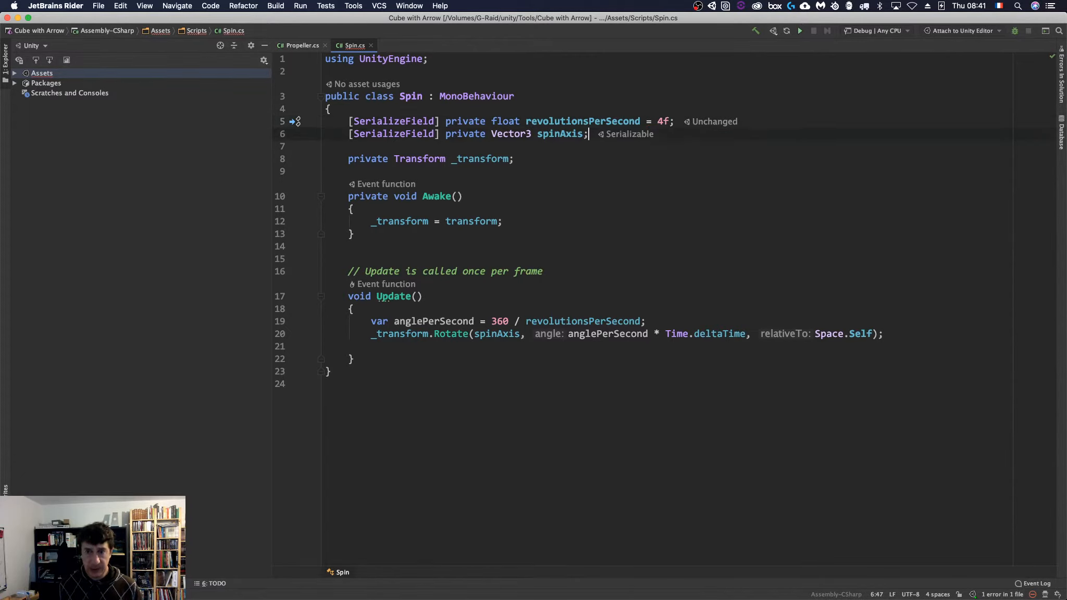
type("=")
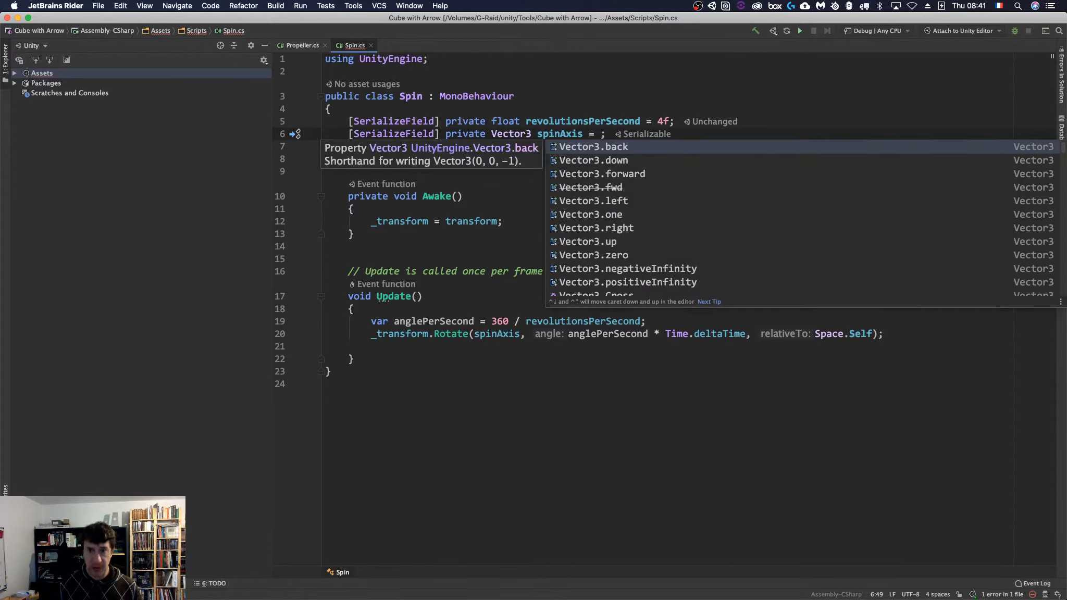
key("Down")
key("Down")
key("Down")
key("Down")
key("Down")
key("Down")
key("Down")
key("Return")
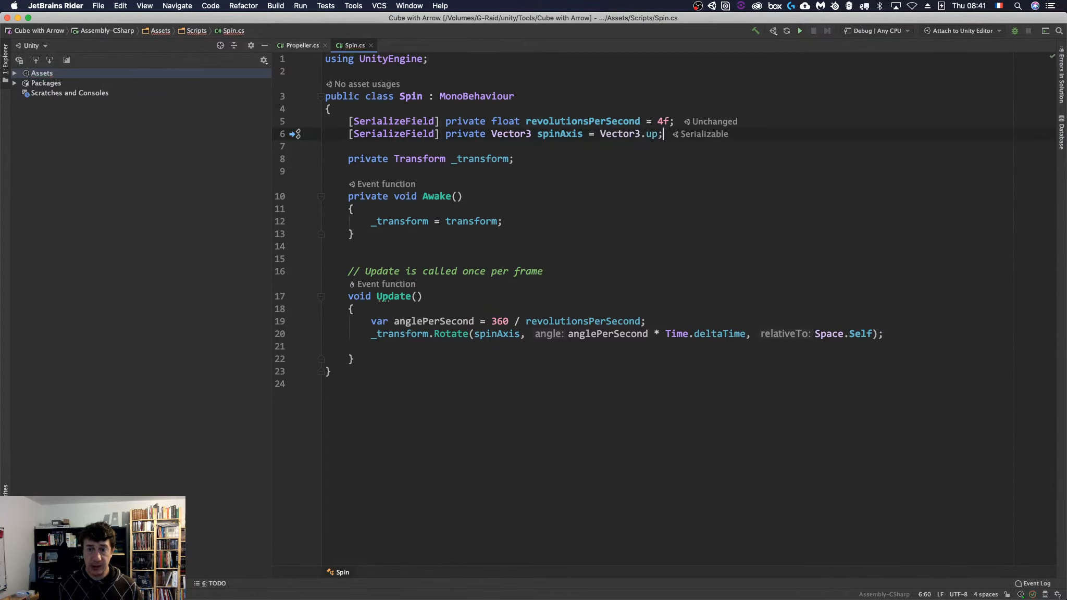
Step: Switch to Unity and attach the Spin script to the Rocket object
left_click(325, 147)
key("super+Tab")
key("super+Tab")
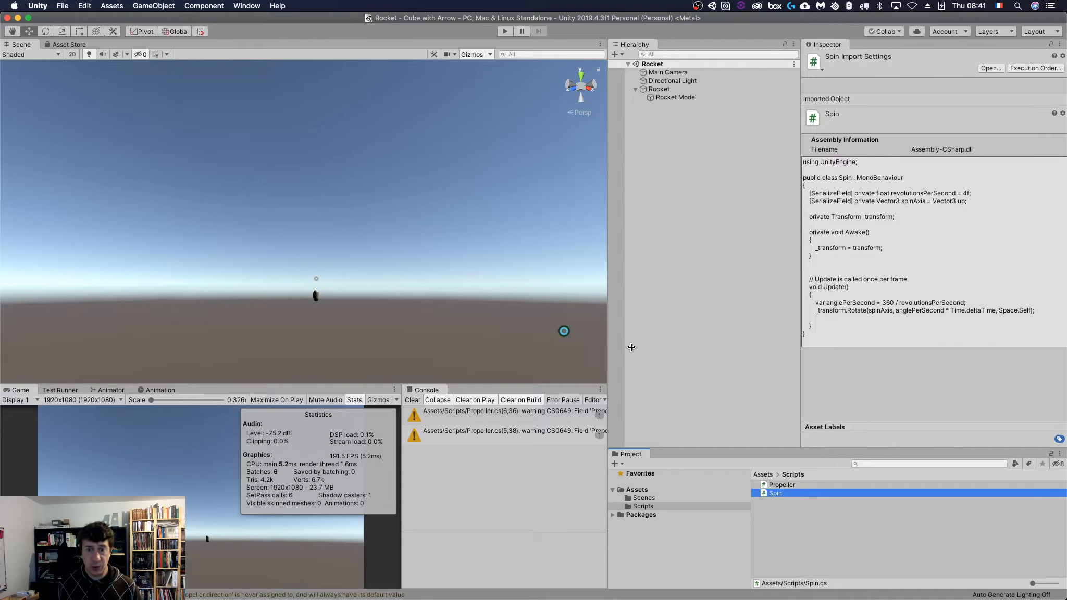
left_click(673, 89)
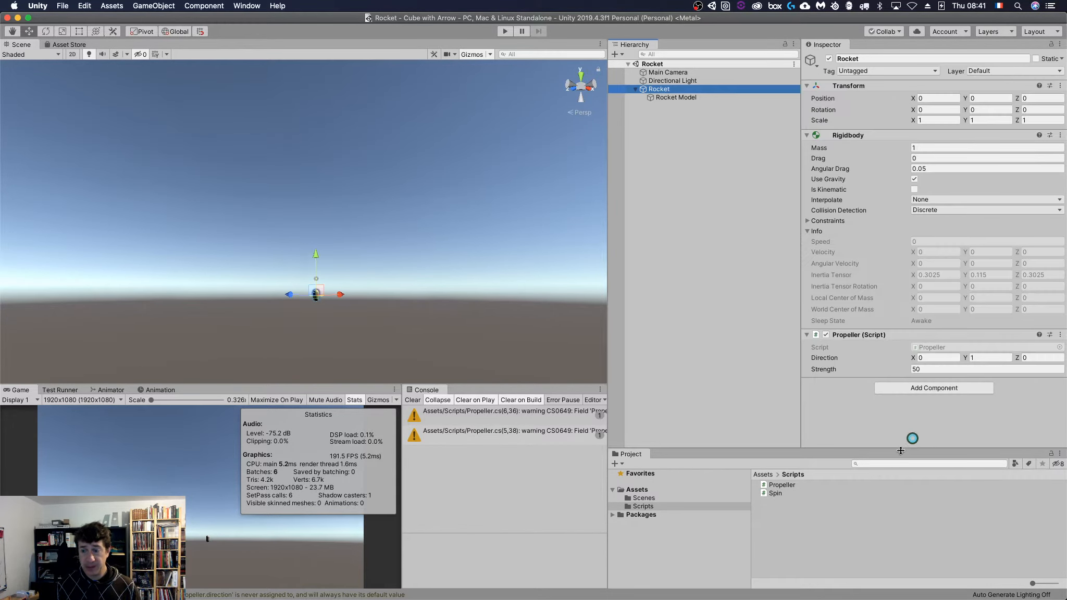
left_click_drag(774, 494, 848, 412)
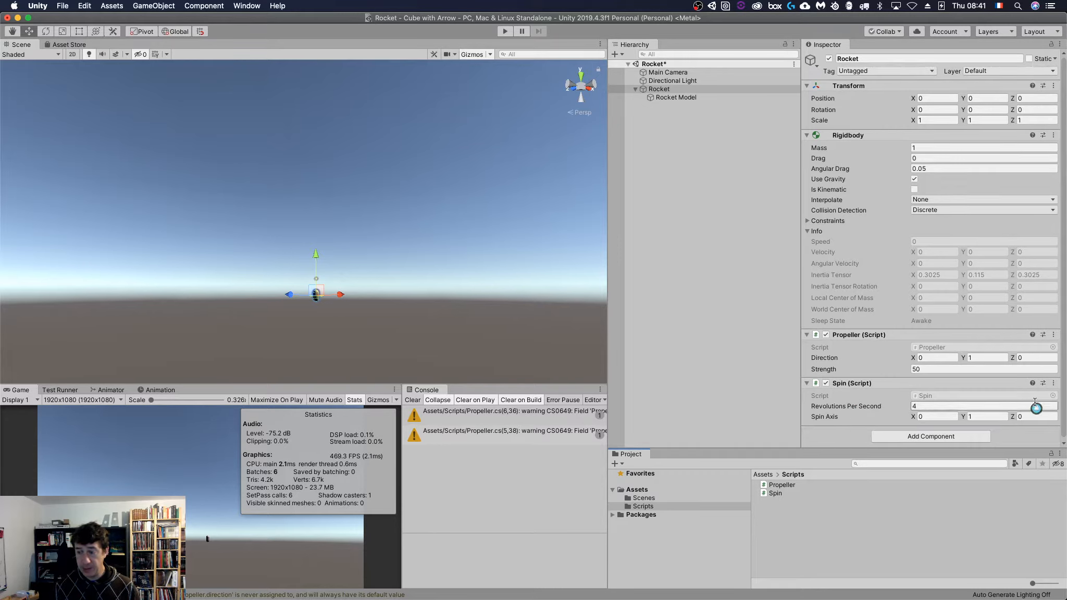
Step: Set the Rocket Model's X position to 2 and save the scene
left_click(677, 97)
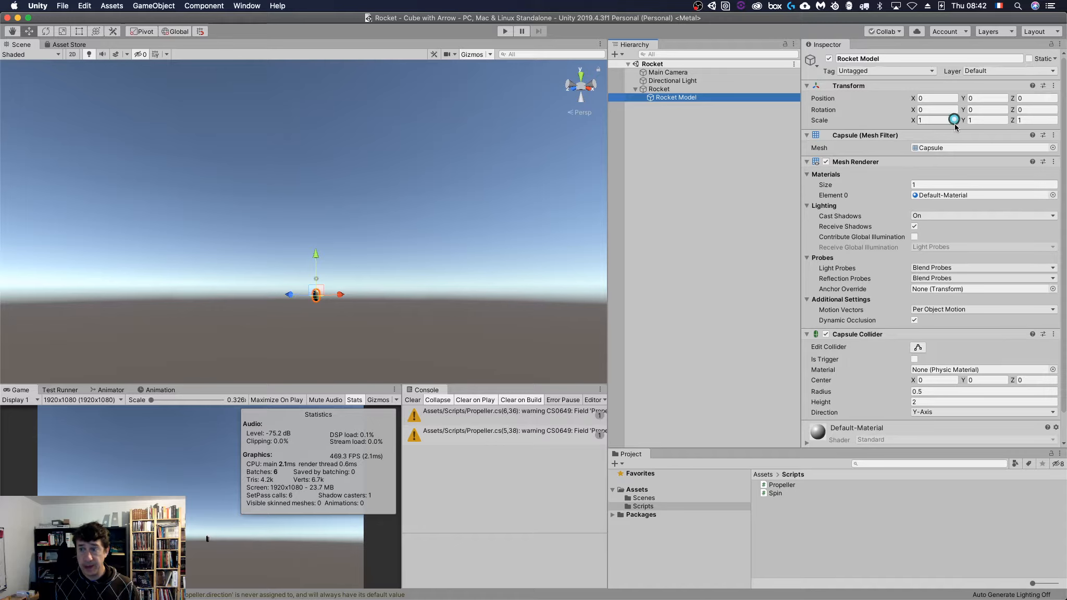
left_click(917, 109)
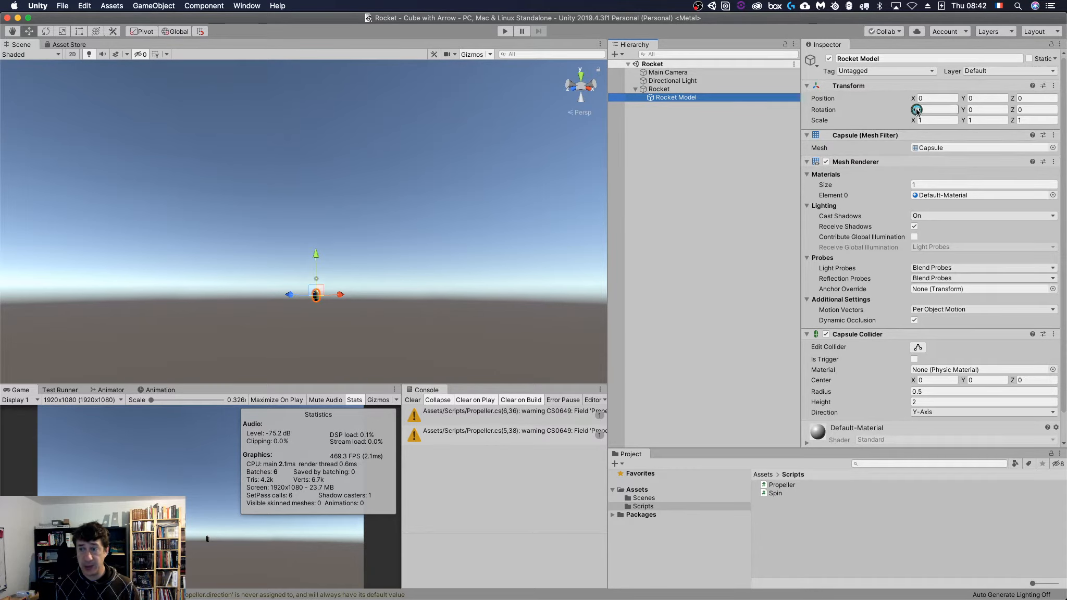
left_click(914, 98)
left_click_drag(914, 98, 940, 97)
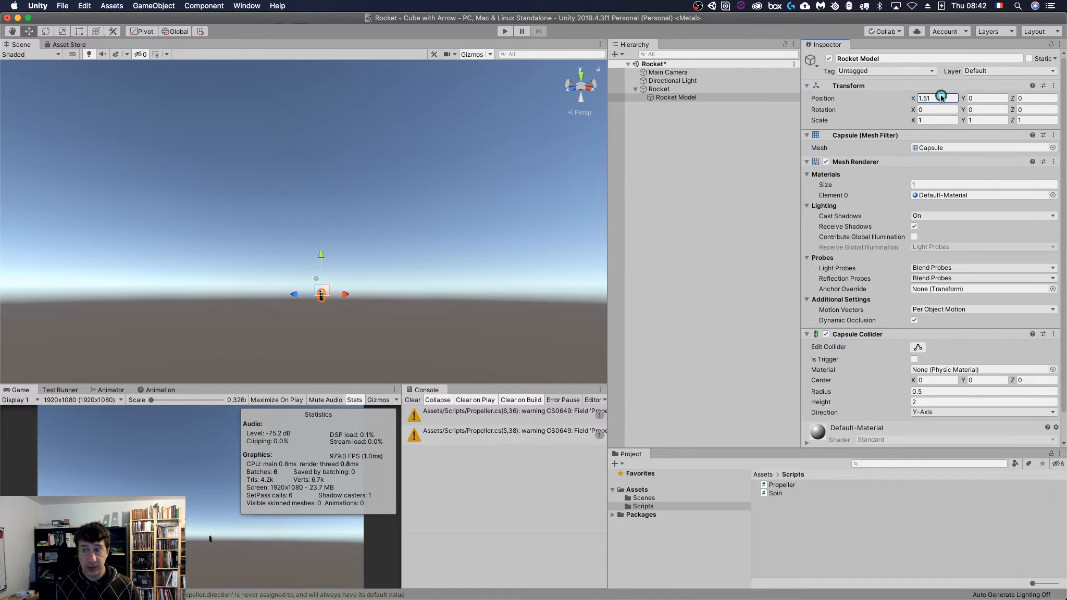
left_click(949, 98)
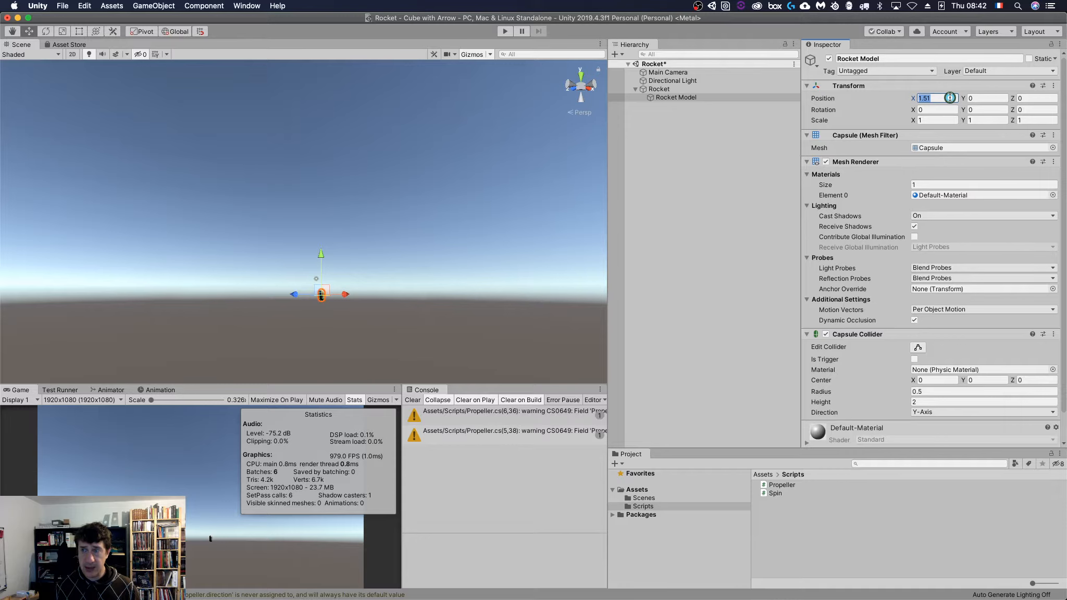
type("2")
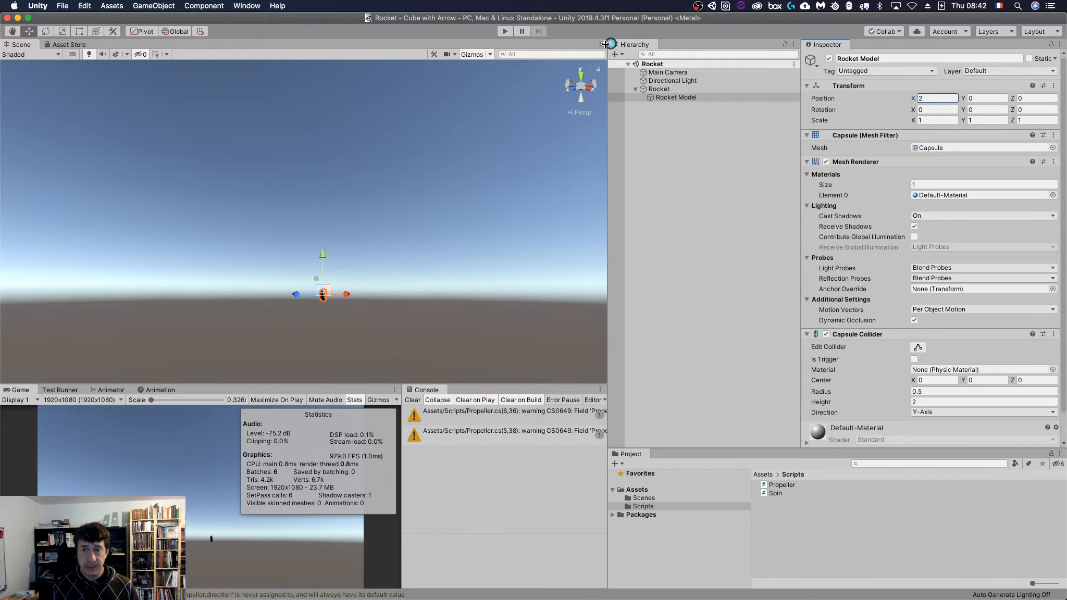
key("super+s")
Step: Run the scene briefly to check the rocket's motion, and stop playback
left_click(506, 31)
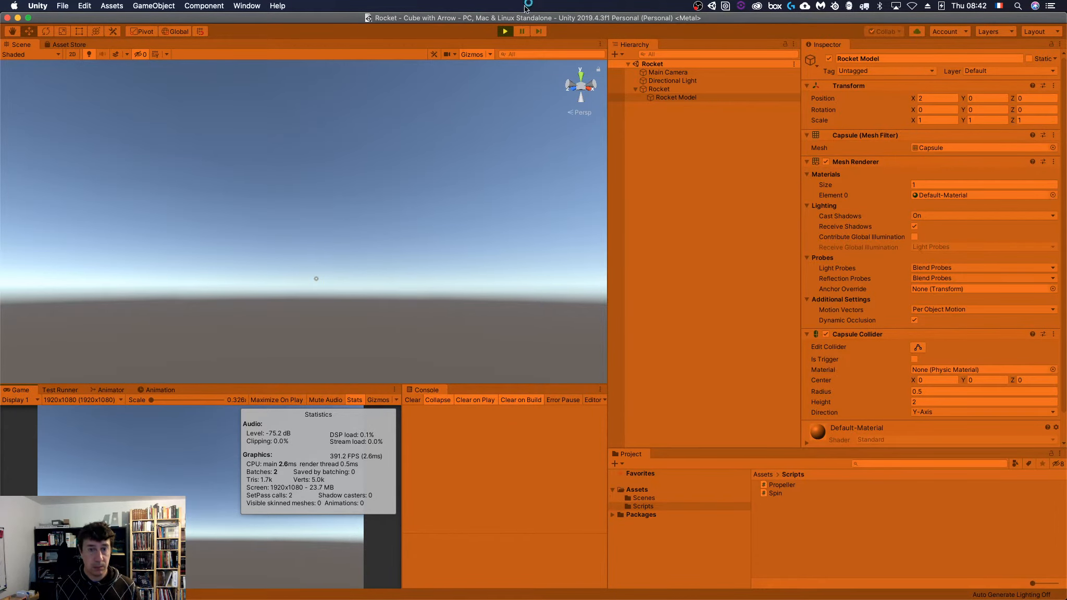
left_click(505, 32)
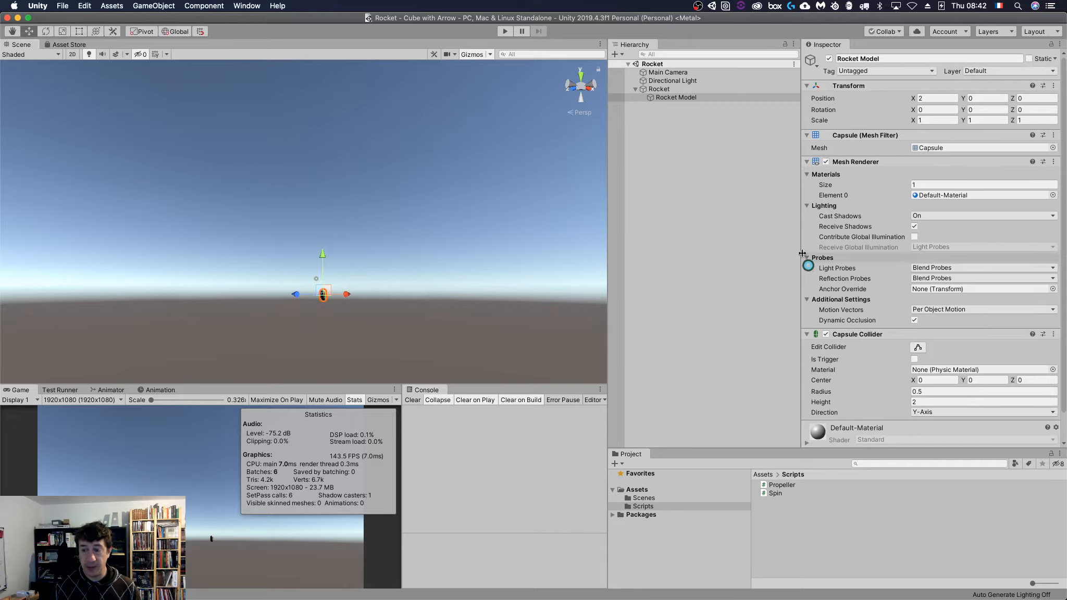
Step: Set the Rocket Model's X position to 4
left_click(940, 97)
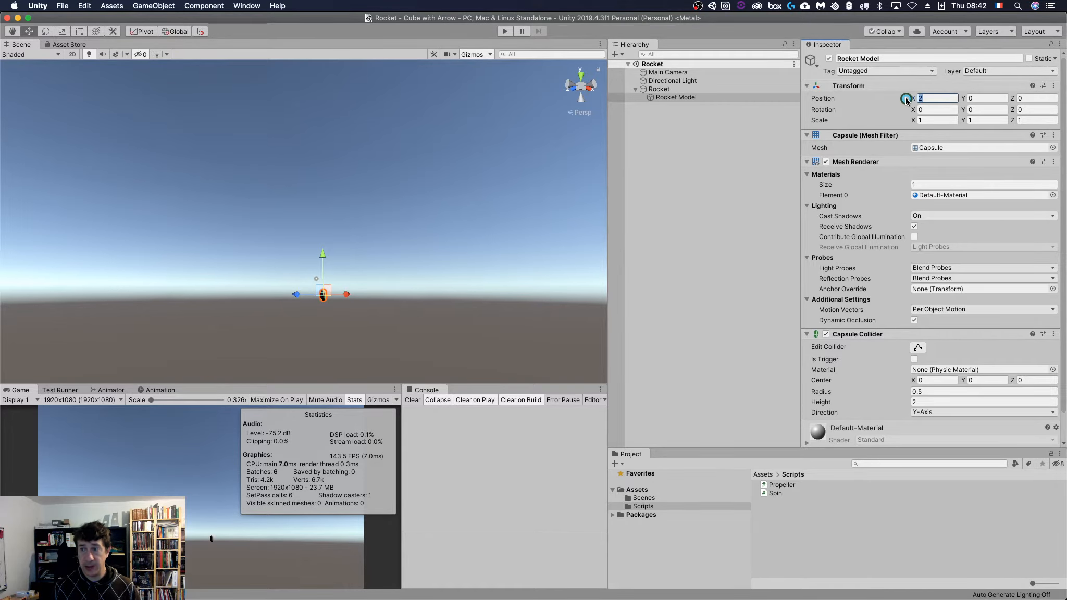
left_click(906, 99)
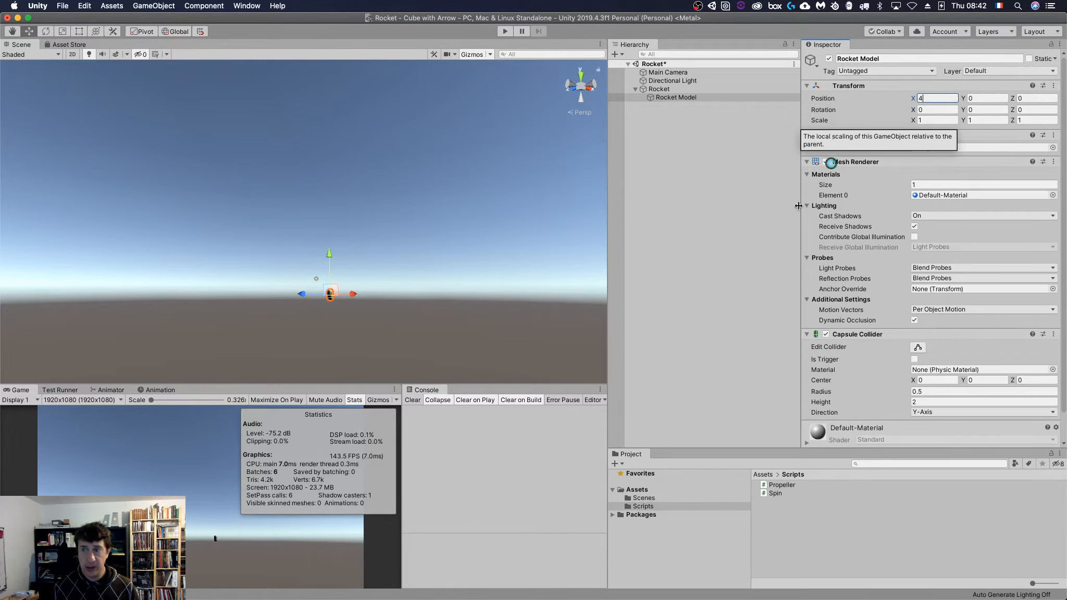
Step: Set the Spin script's Revolutions Per Second to 8 on the Rocket object
left_click(689, 267)
left_click(683, 99)
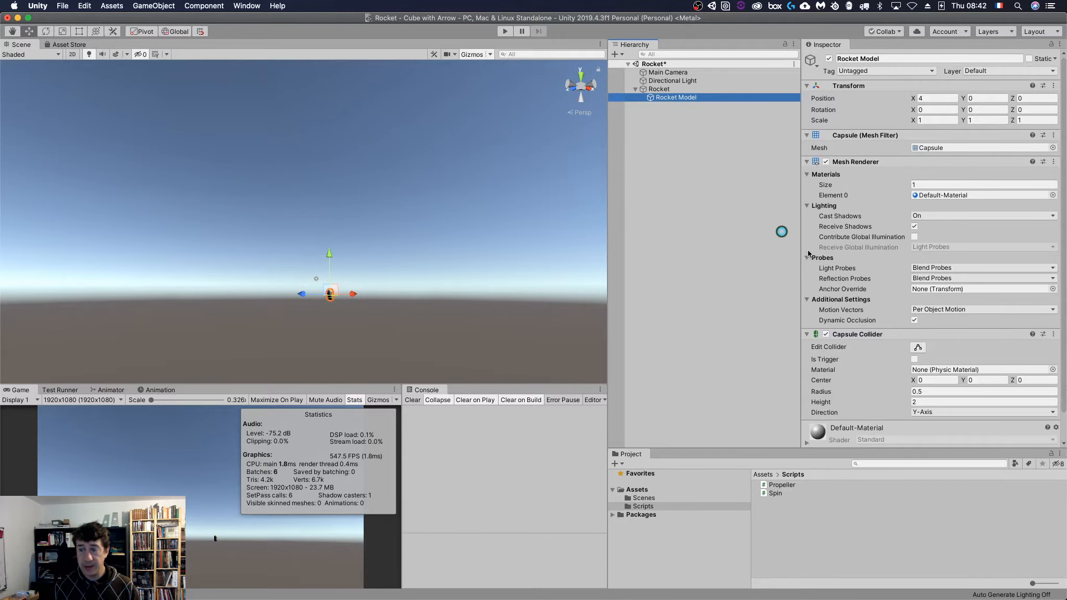
scroll(899, 392, "down", 2)
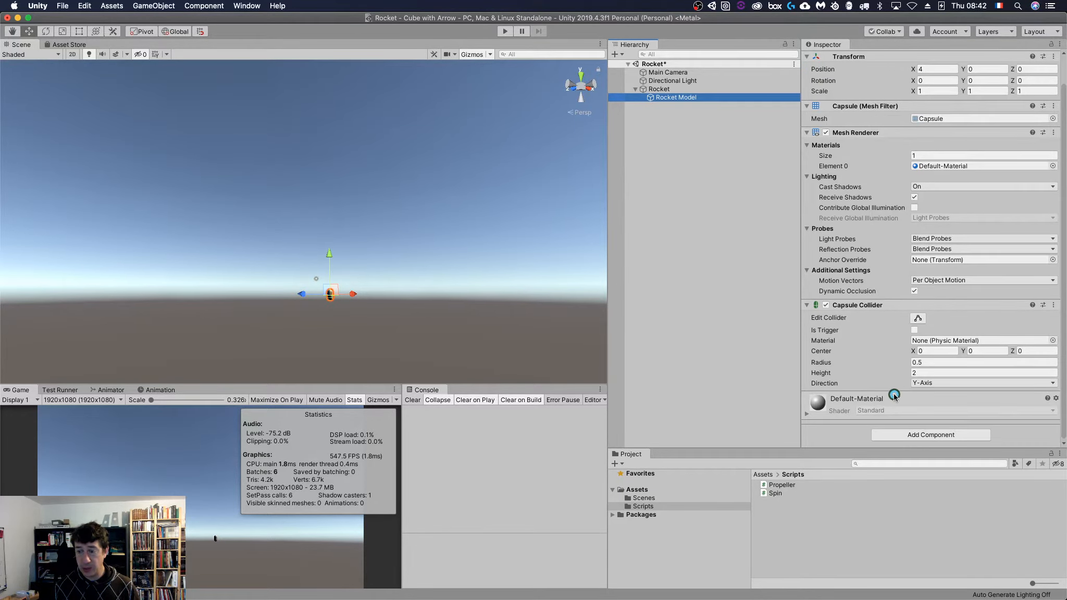
left_click(776, 493)
left_click(782, 485)
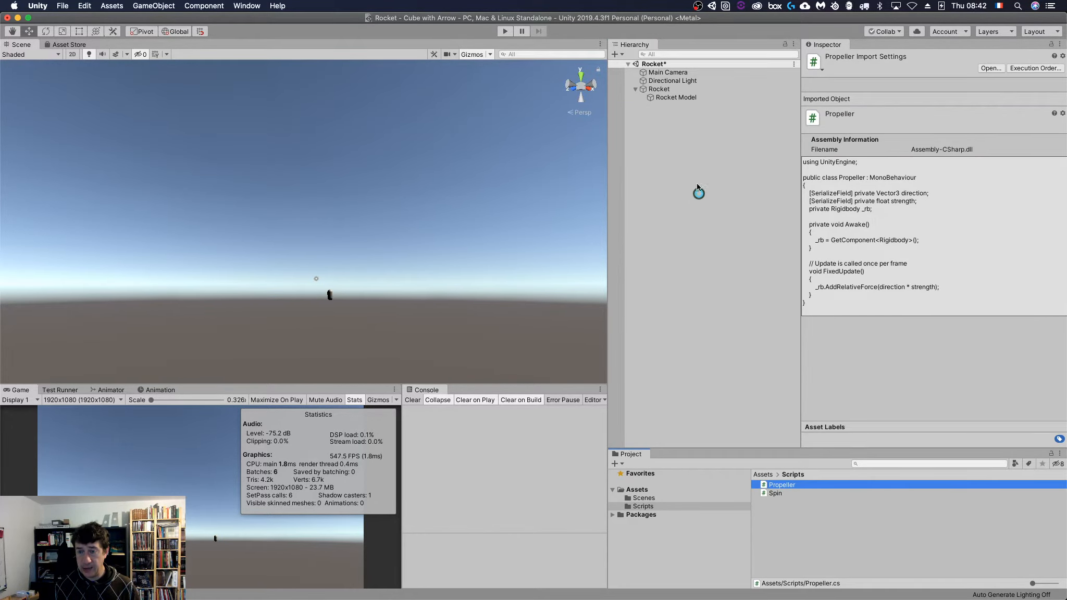
left_click(657, 89)
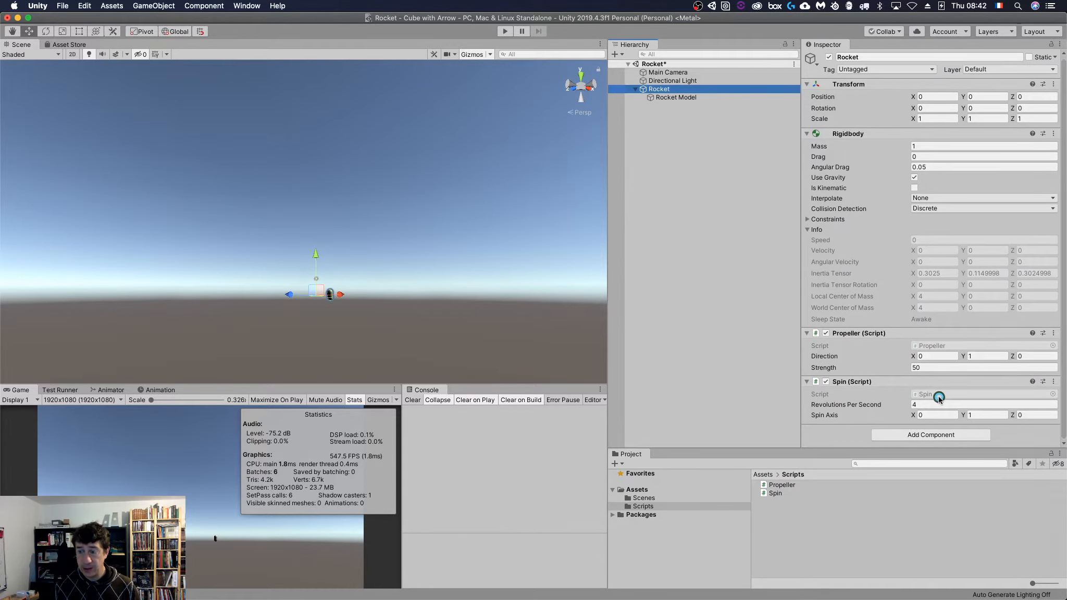
left_click(900, 405)
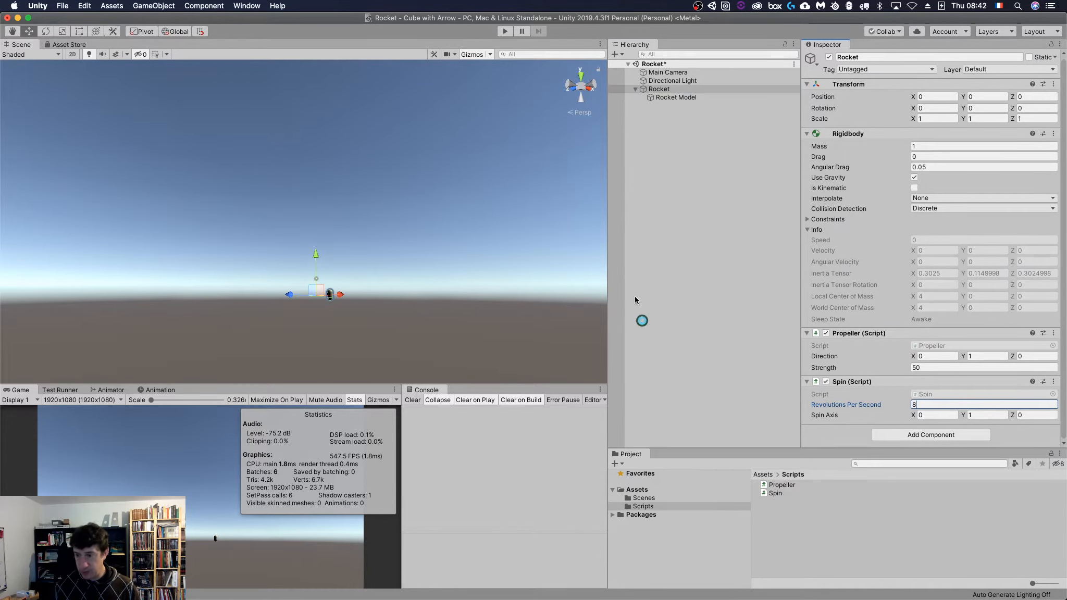
left_click(678, 312)
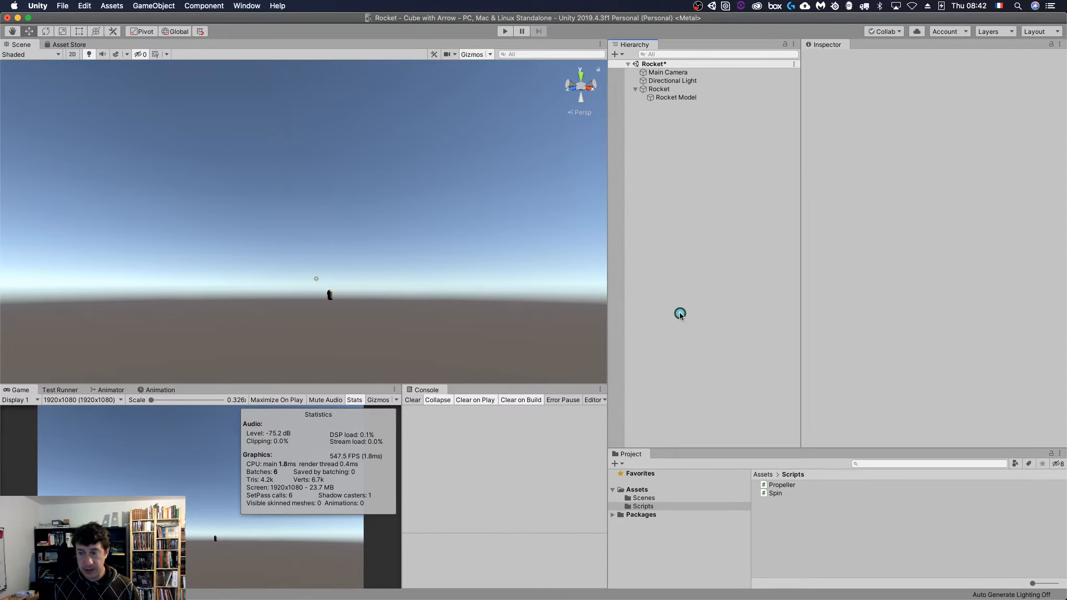
Step: Play the scene briefly to check the rocket's spin, stop playback and select the Rocket Model
left_click(505, 32)
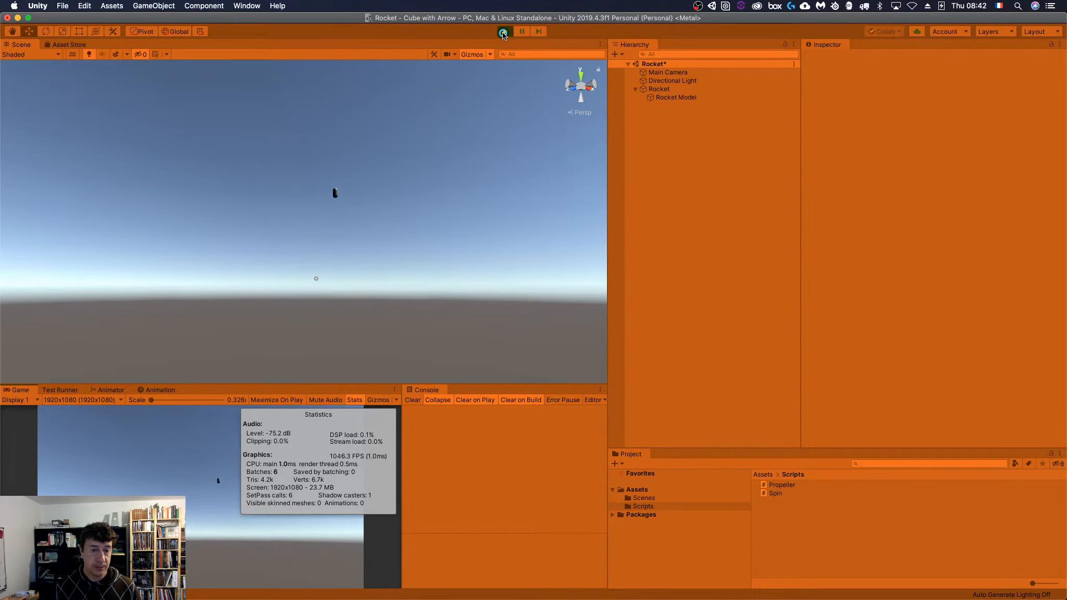
left_click(503, 32)
left_click(673, 95)
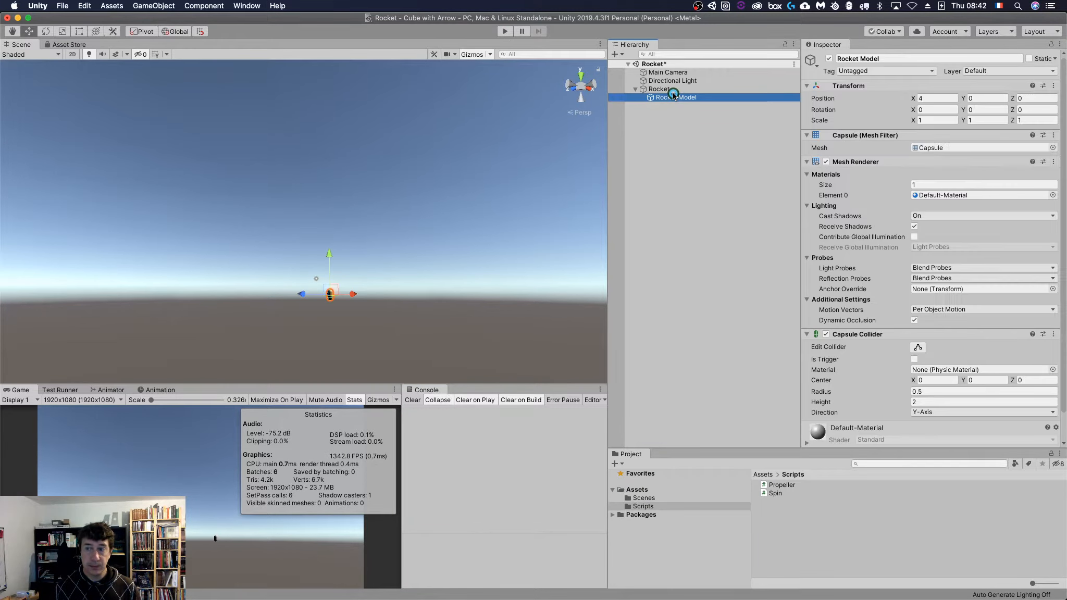
Step: Select the Rocket with the Rotate tool active and run the scene to check its rotation
left_click(657, 90)
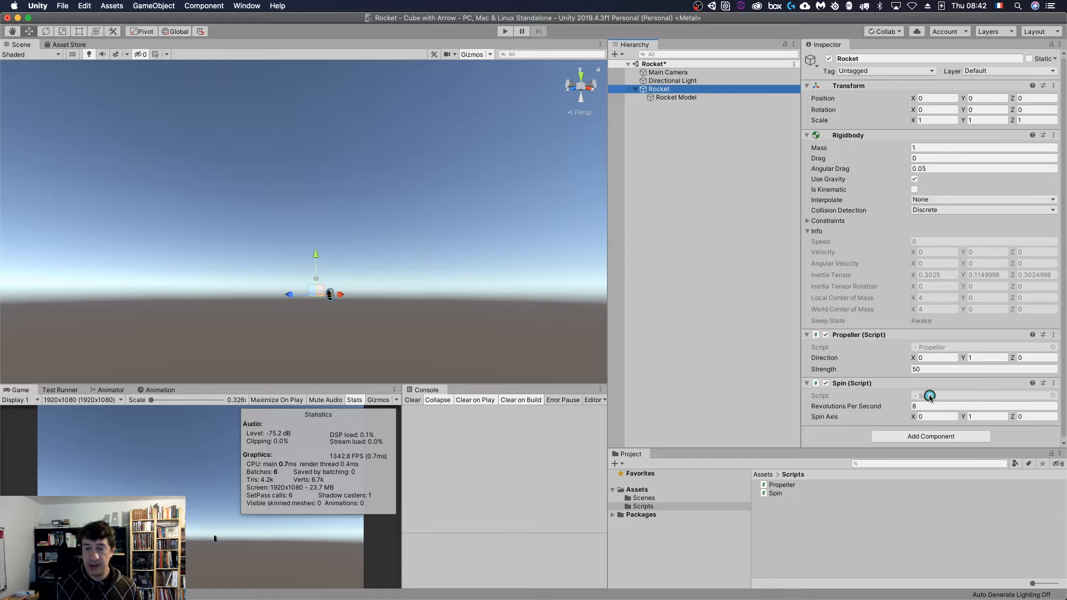
left_click(46, 31)
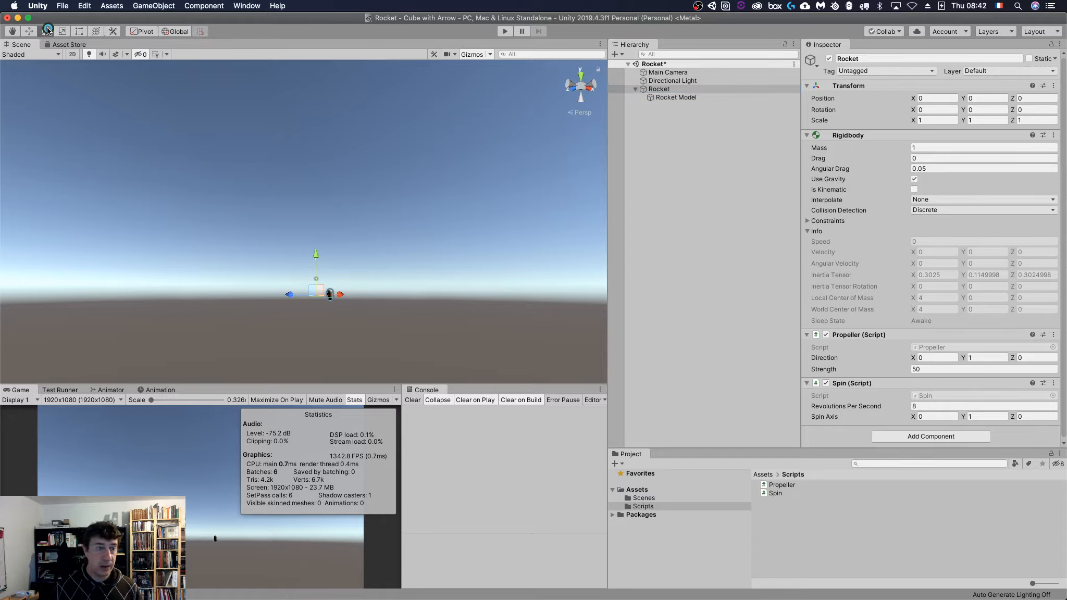
left_click(504, 33)
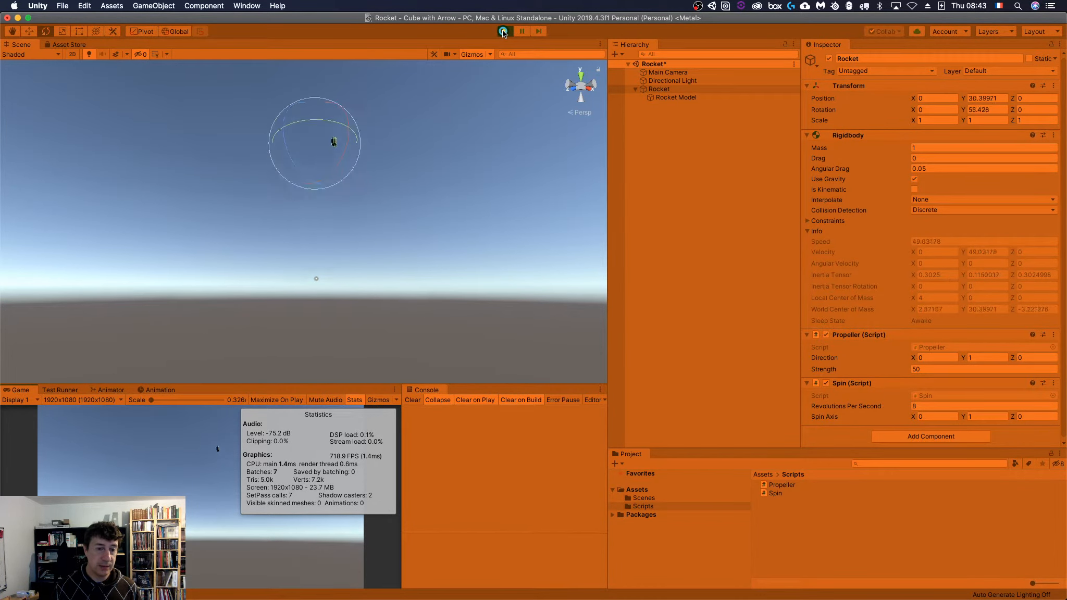
left_click(503, 32)
scroll(465, 180, "down", 3)
middle_click_drag(449, 178, 467, 260)
left_click_drag(457, 236, 476, 288, "alt")
Step: Switch to Rider and delete the blank line at the end of the Update method in Spin.cs
key("super+Tab")
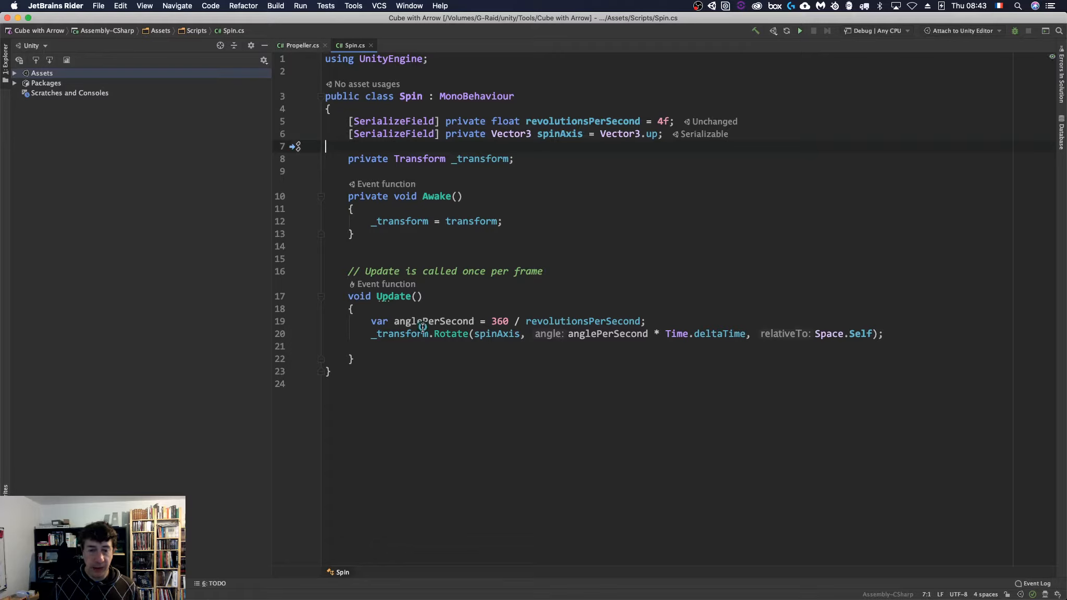
left_click(432, 346)
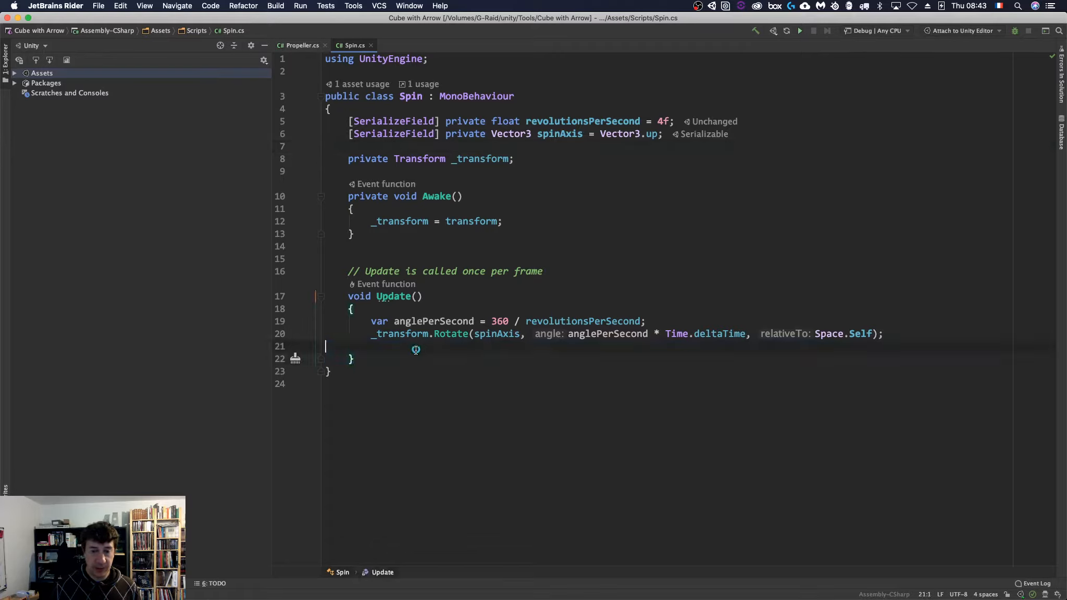
left_click(948, 337)
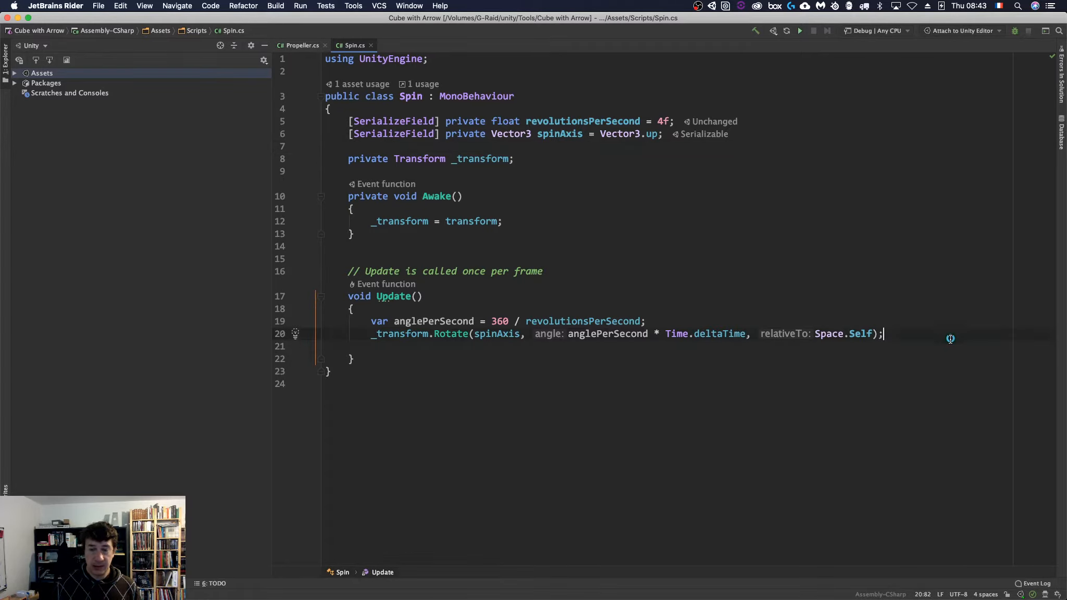
key("Down")
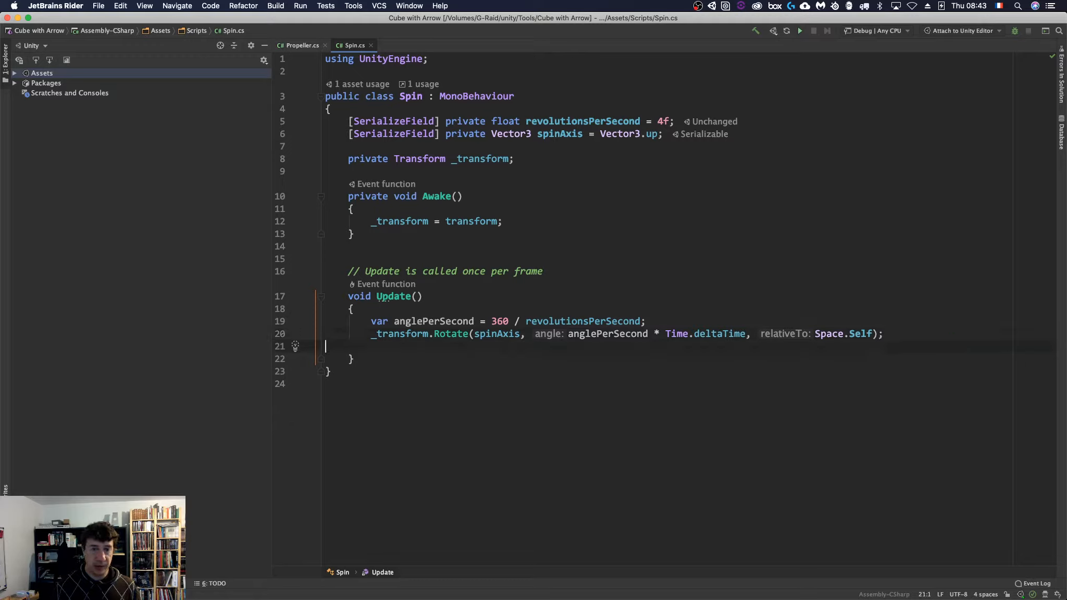
key("shift+Down")
key("BackSpace")
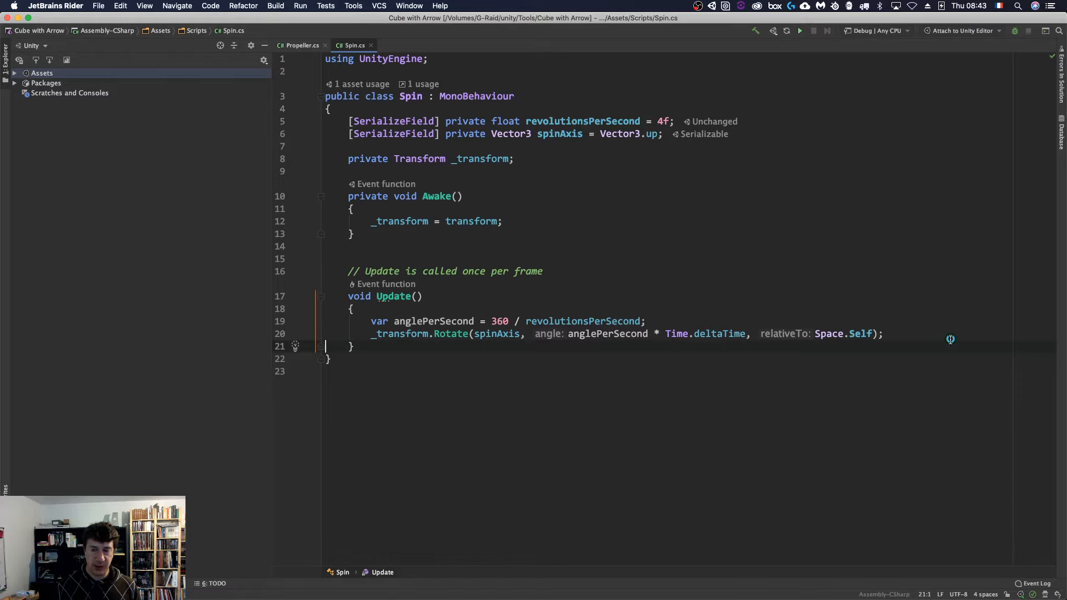
Step: Check the Rocket's Spin settings in Unity, and in Spin.cs compute anglePerSecond as 360 * revolutionsPerSecond
key("super+Tab")
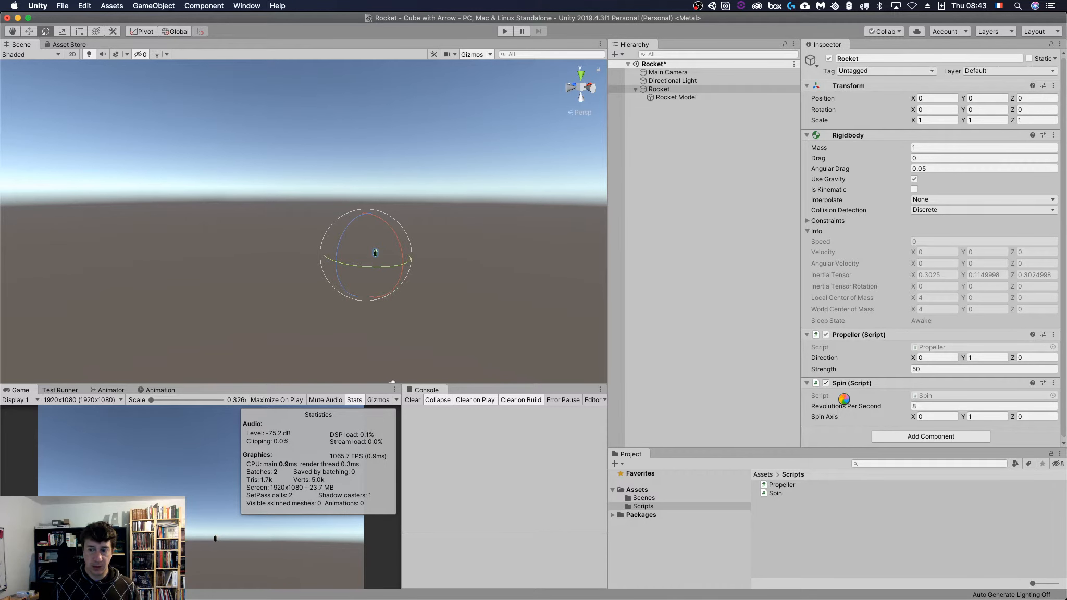
left_click(923, 406)
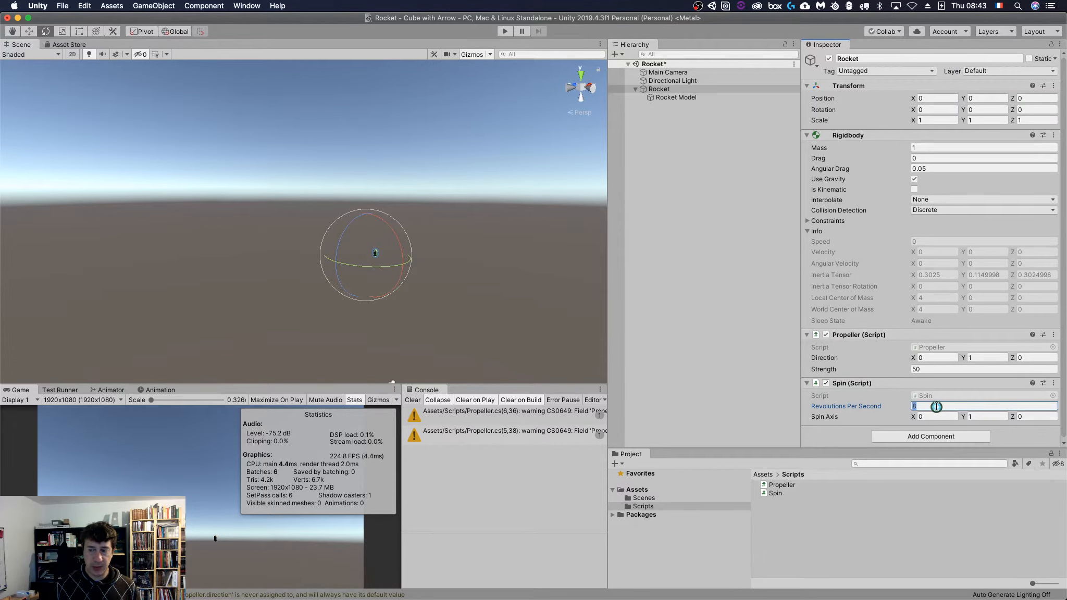
key("super+Tab")
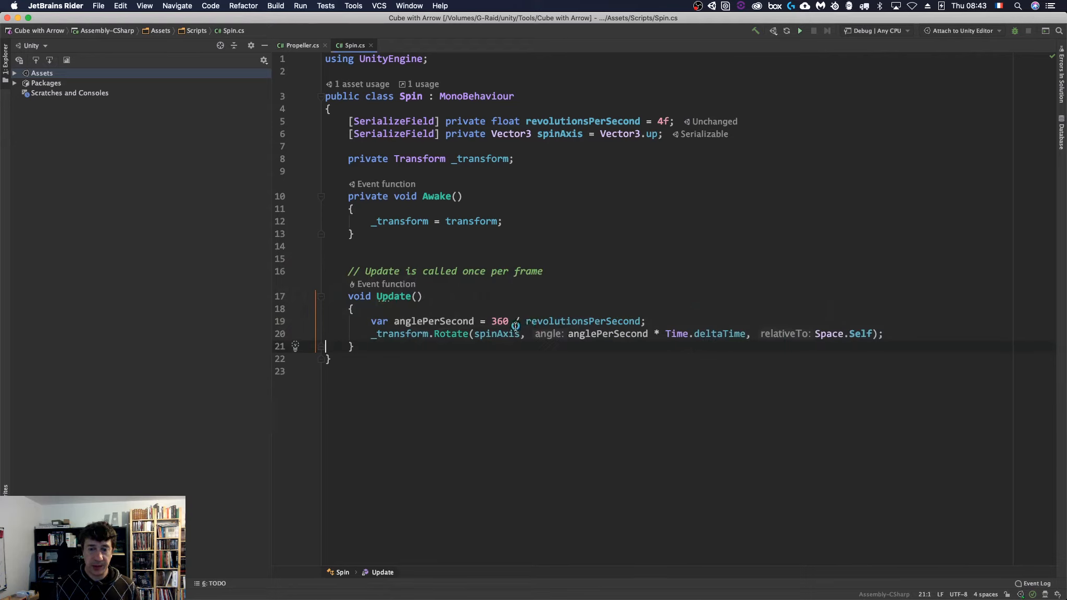
left_click_drag(515, 321, 525, 321)
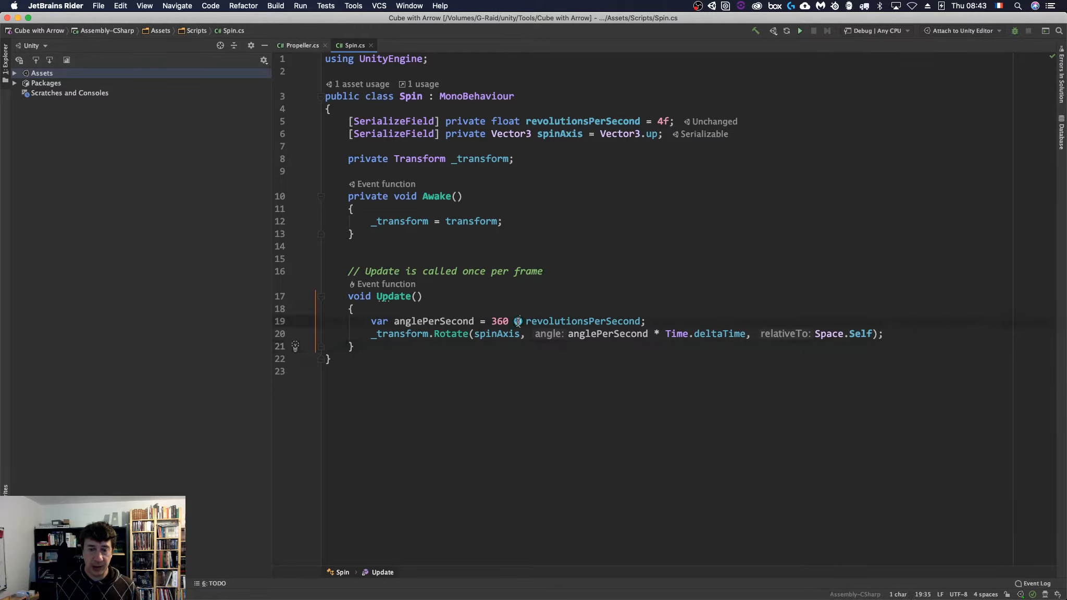
type("*")
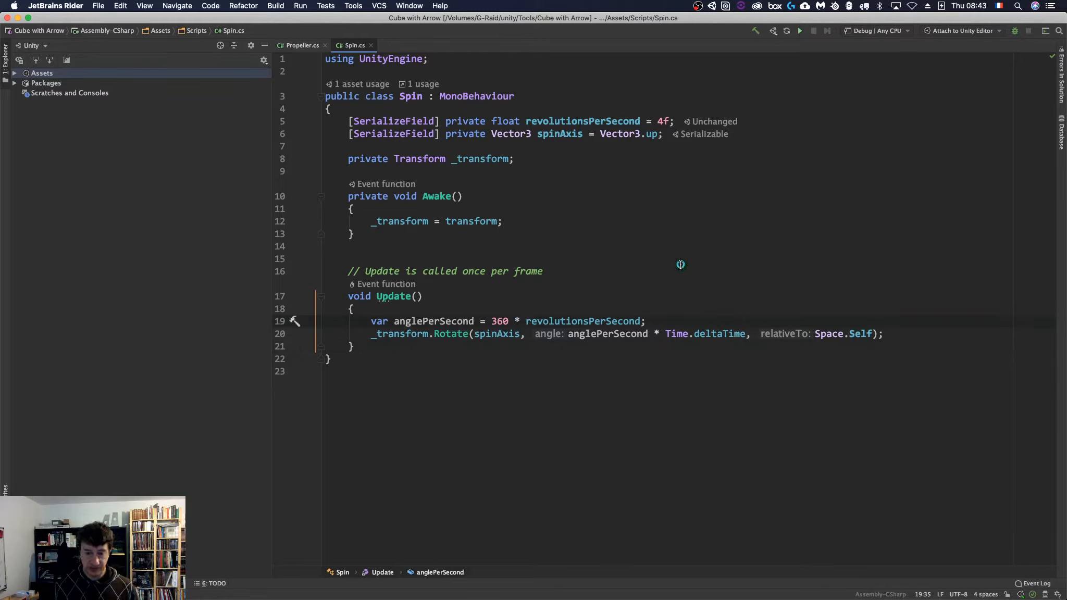
Step: Return to Unity and set the Rocket's Revolutions Per Second to 4
key("super+Tab")
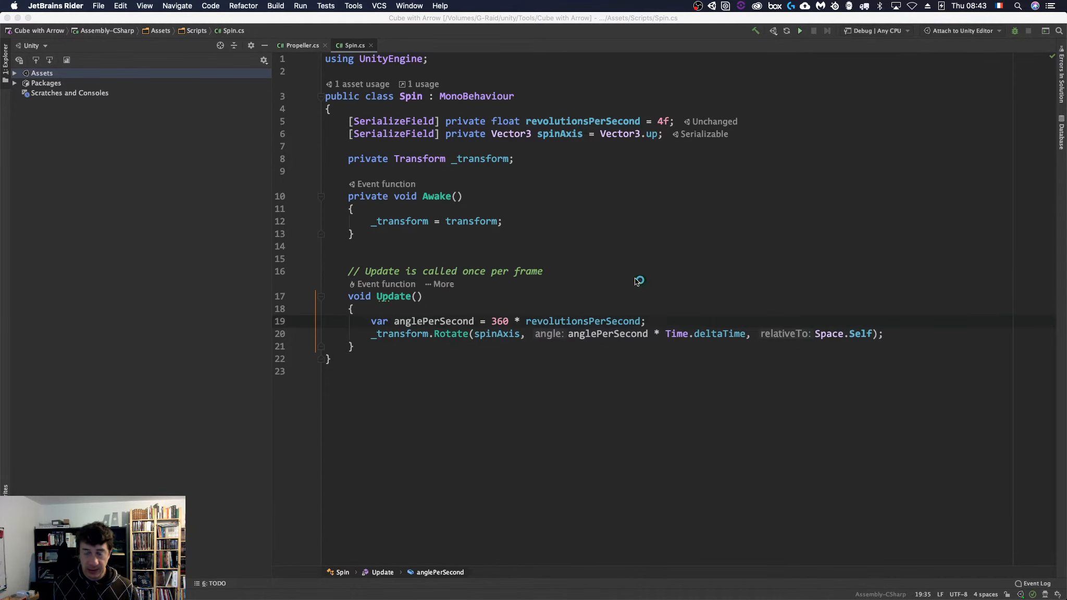
key("super+Tab")
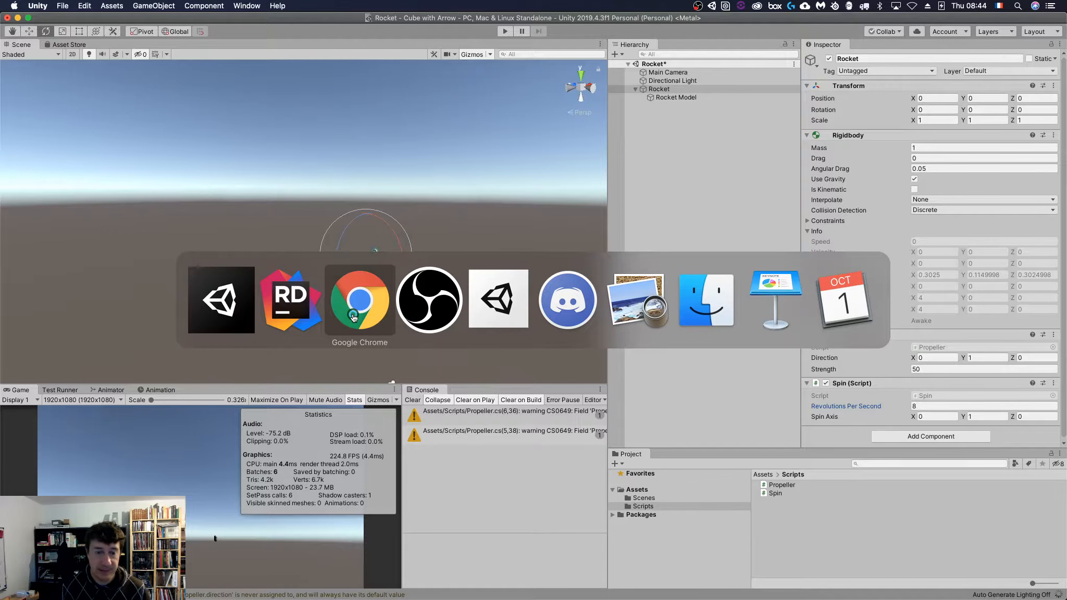
key("Escape")
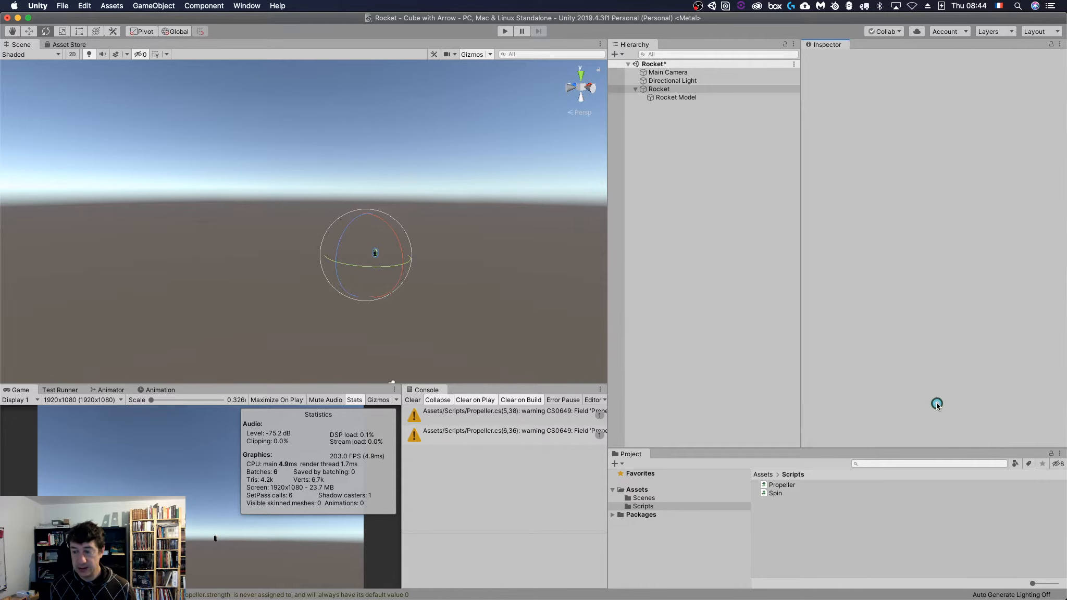
left_click(943, 406)
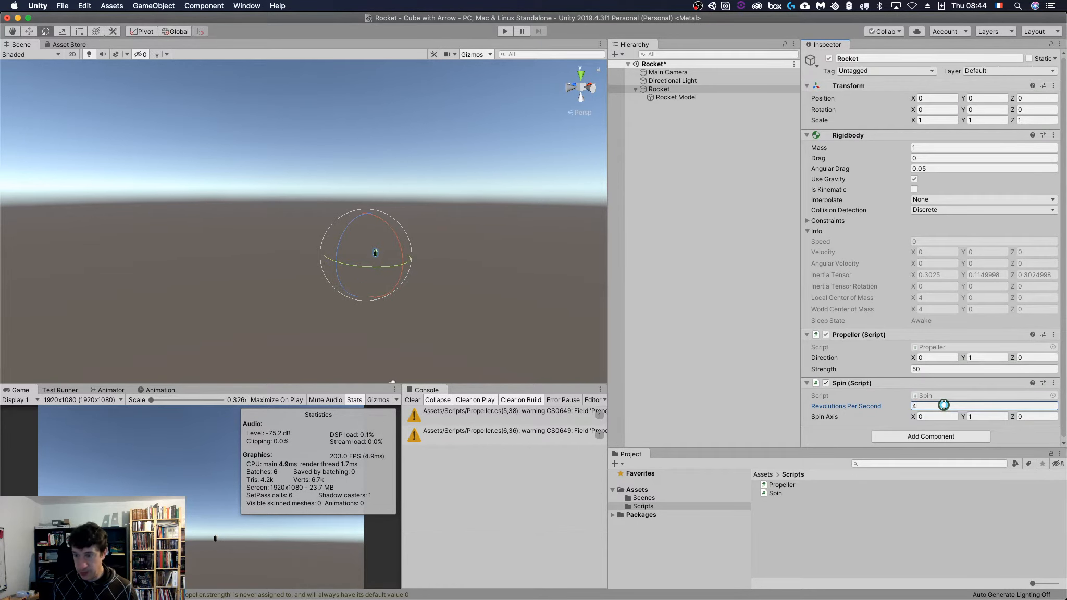
Step: Run the scene twice to check the rocket's spiral, stopping playback each time
left_click(503, 32)
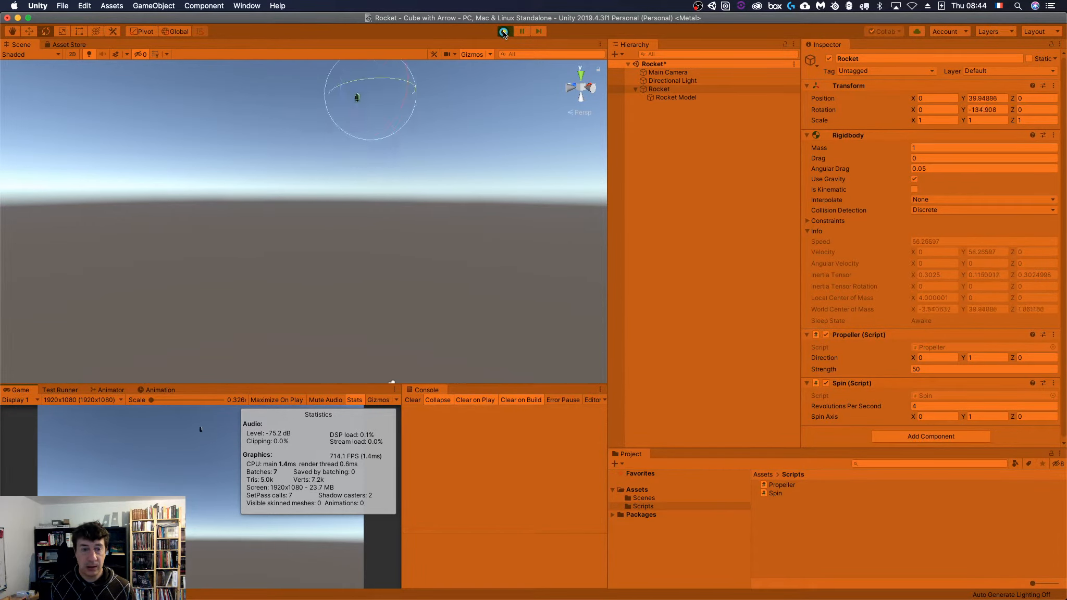
left_click(504, 32)
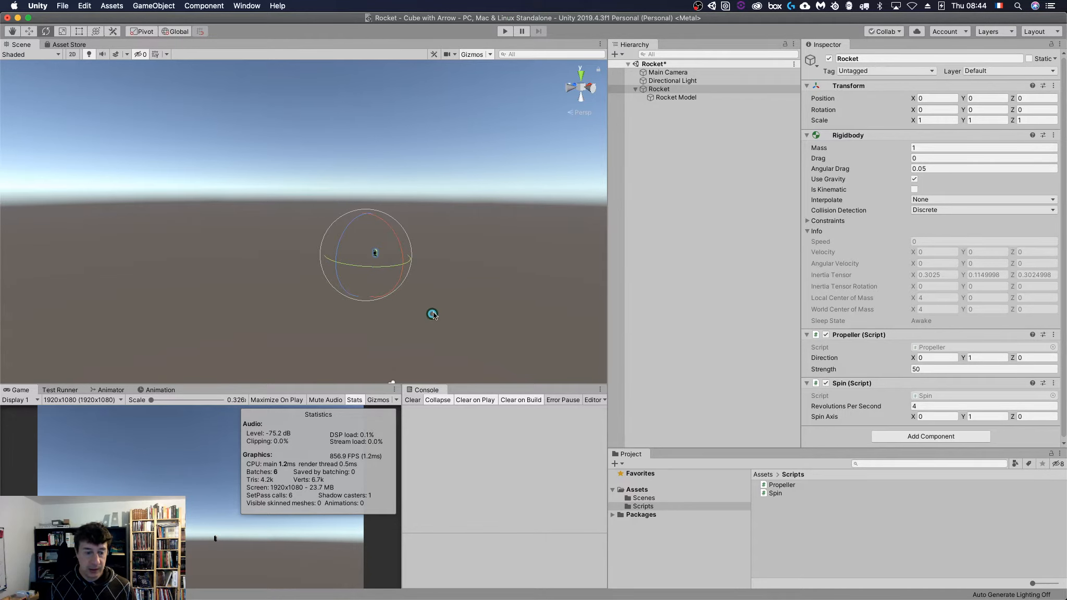
left_click(503, 31)
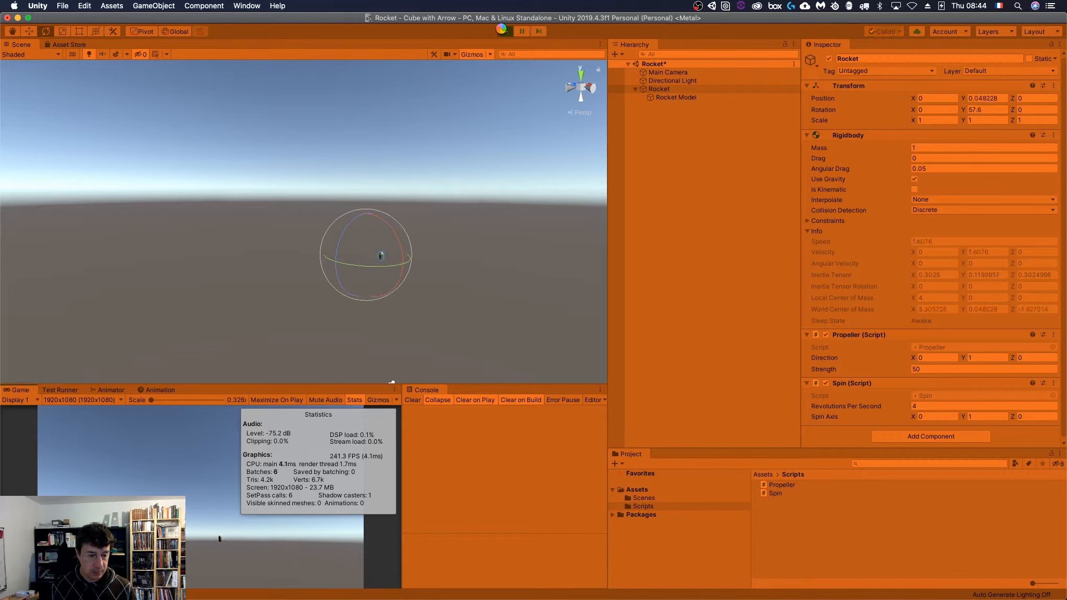
left_click(501, 31)
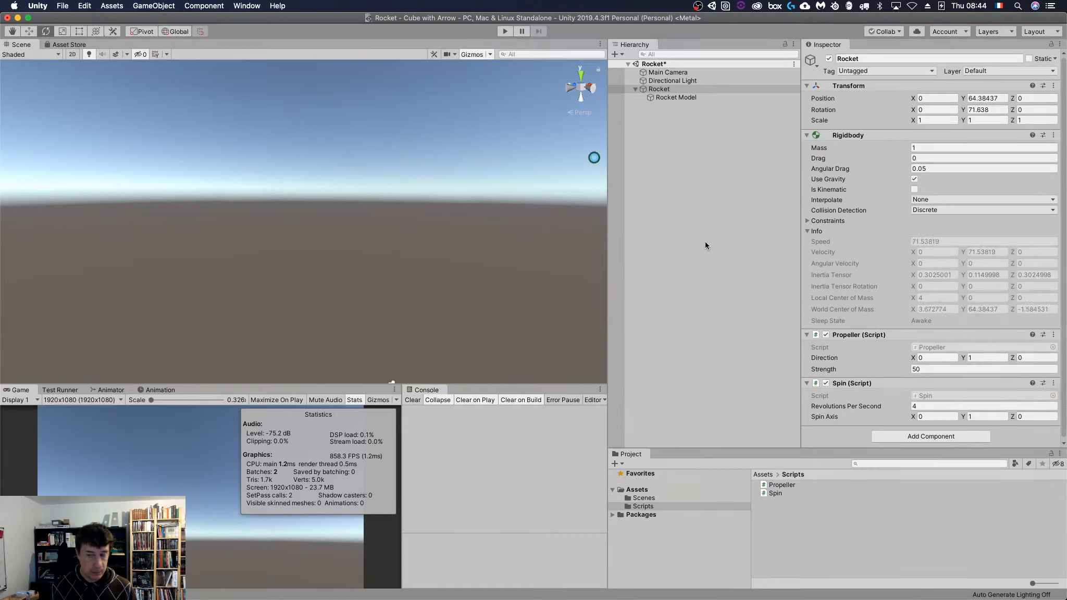
Step: Set the Rocket's Revolutions Per Second to 2 in the Spin script
left_click(920, 408)
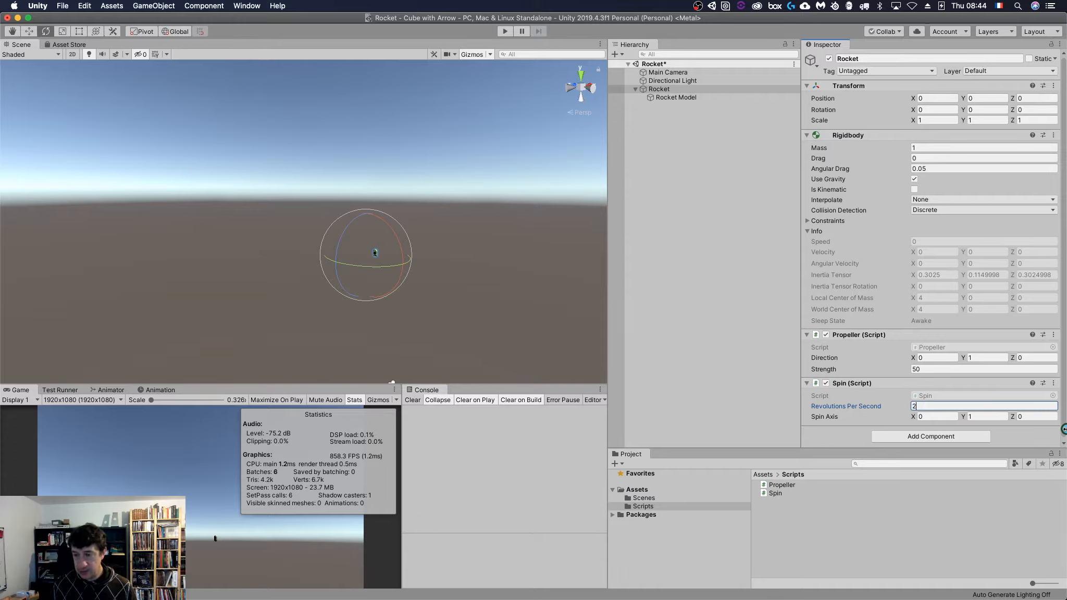
type("2")
left_click(977, 544)
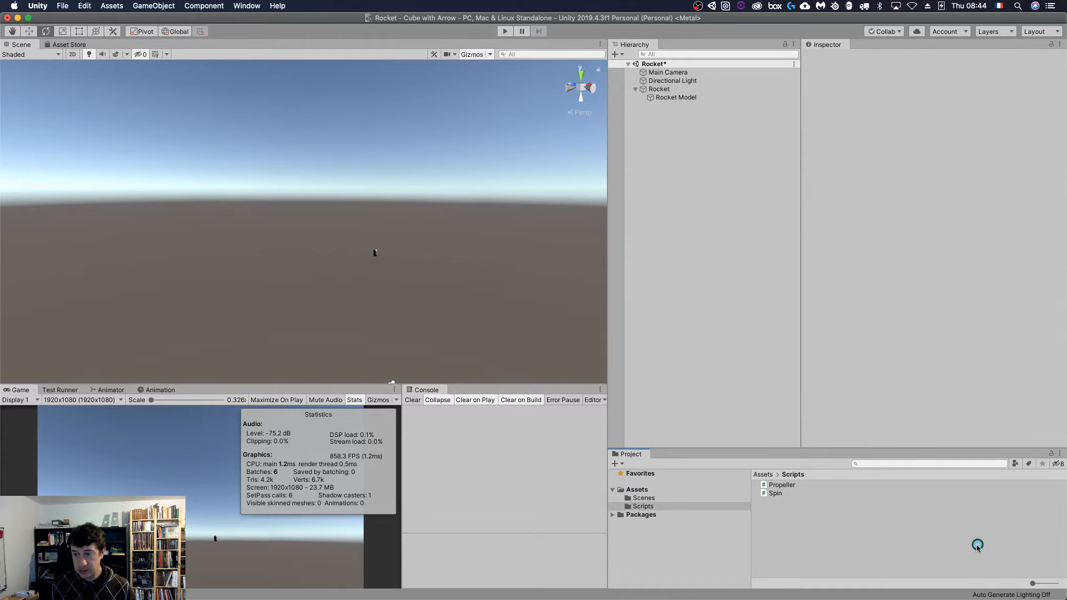
Step: Test the rocket's spiral in Play mode, stop playback and select the Rocket Model
left_click(503, 32)
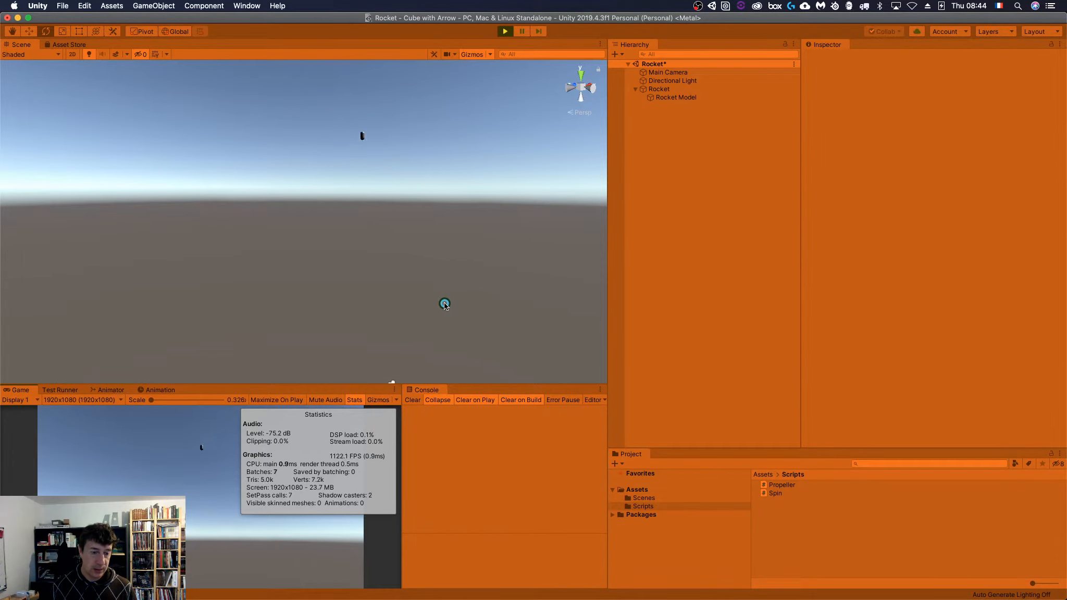
left_click(504, 31)
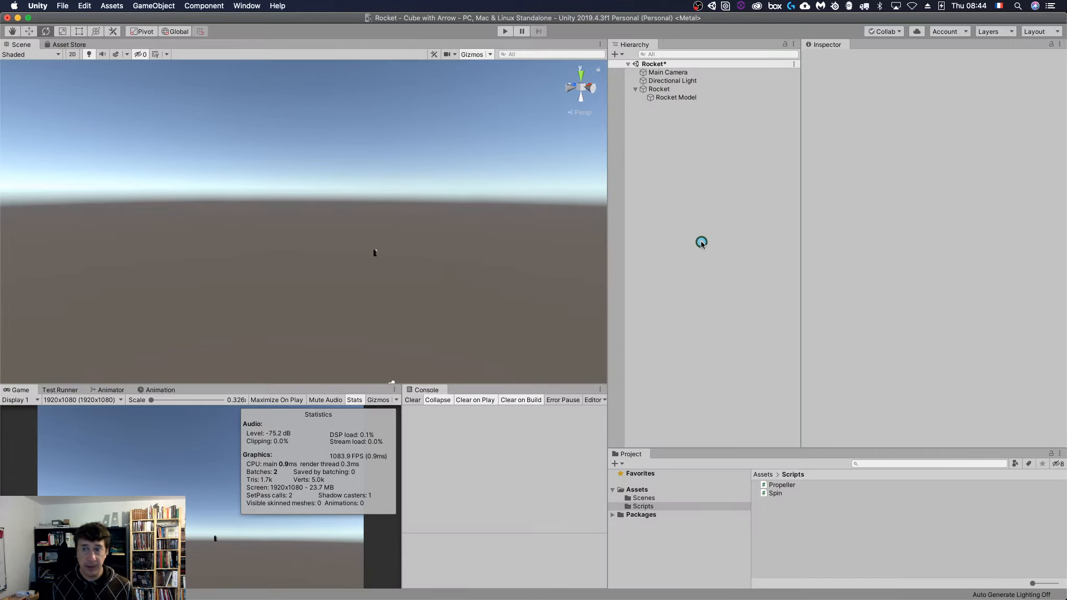
left_click(701, 97)
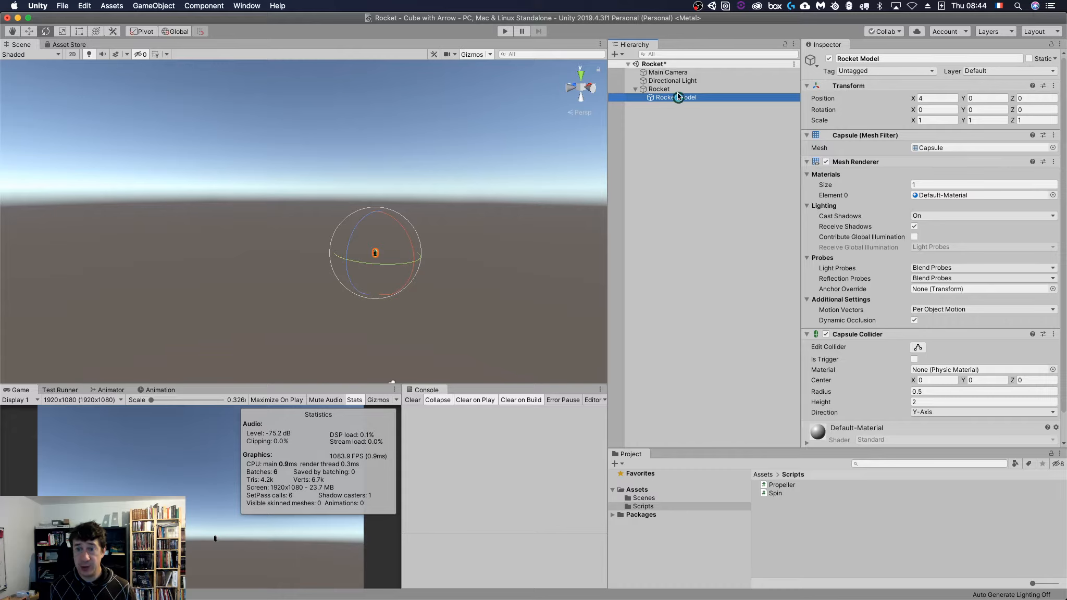
Step: Set the Rocket Model's X position to 2
left_click(812, 202)
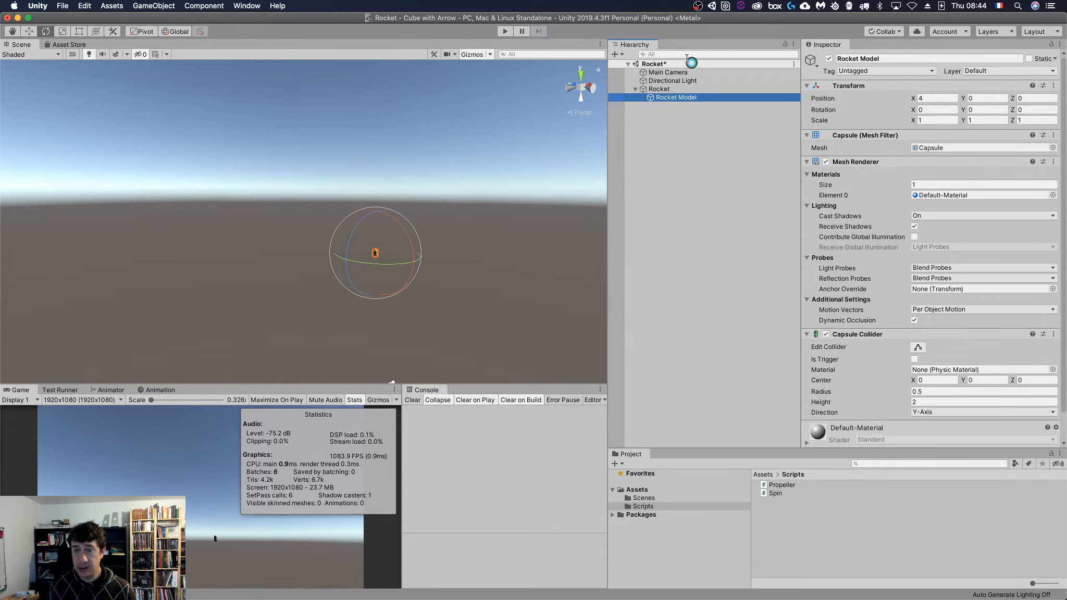
left_click(958, 98)
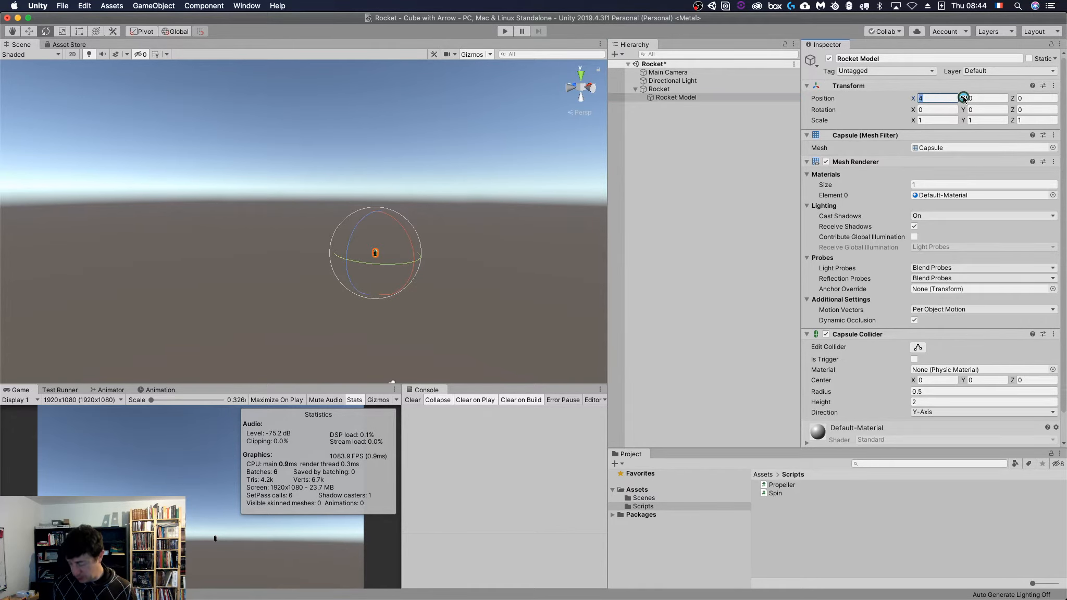
type("2")
left_click(688, 98)
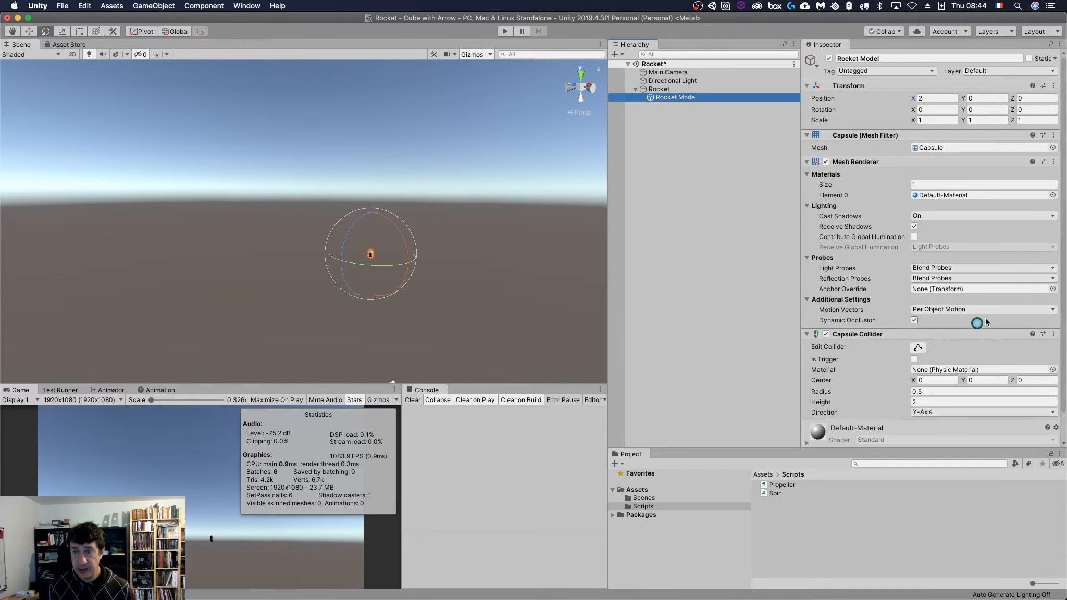
scroll(894, 293, "down", 2)
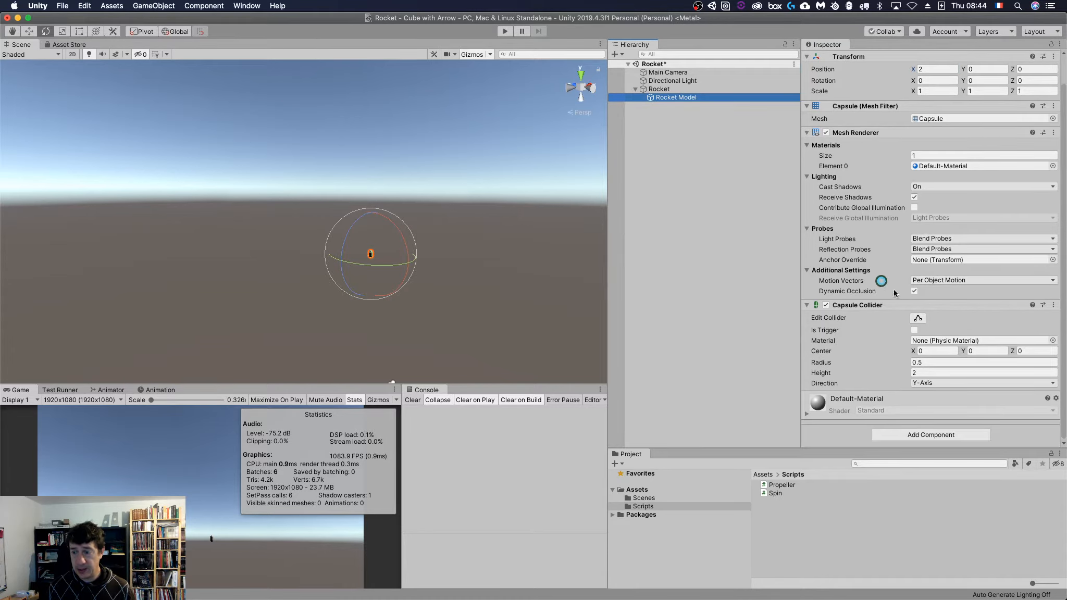
left_click(921, 436)
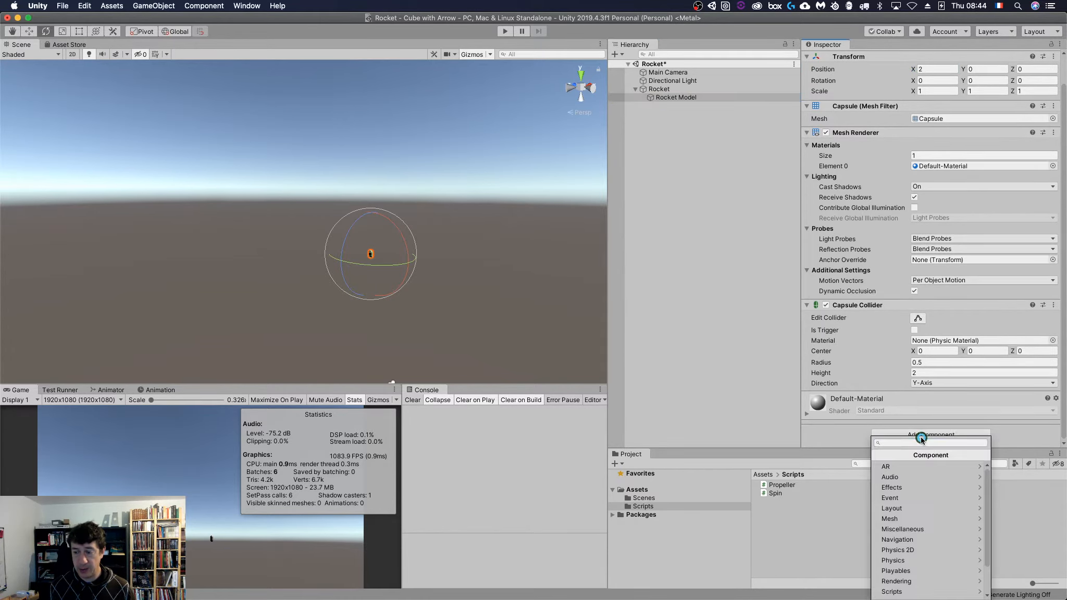
left_click(639, 177)
Step: Create a Particle System effect as a child of the Rocket Model
right_click(692, 98)
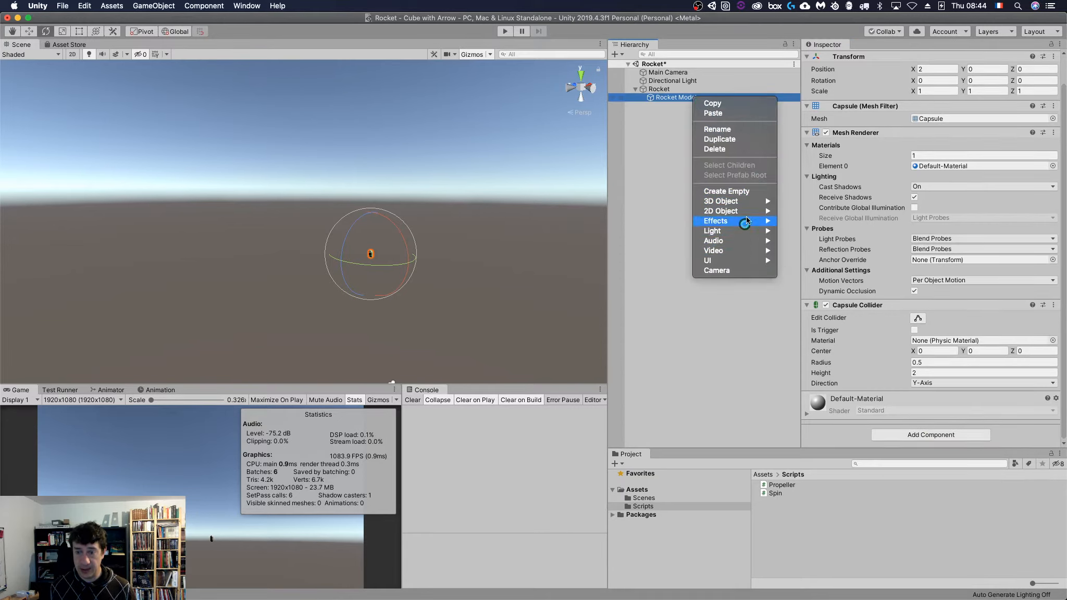
mouse_move(752, 221)
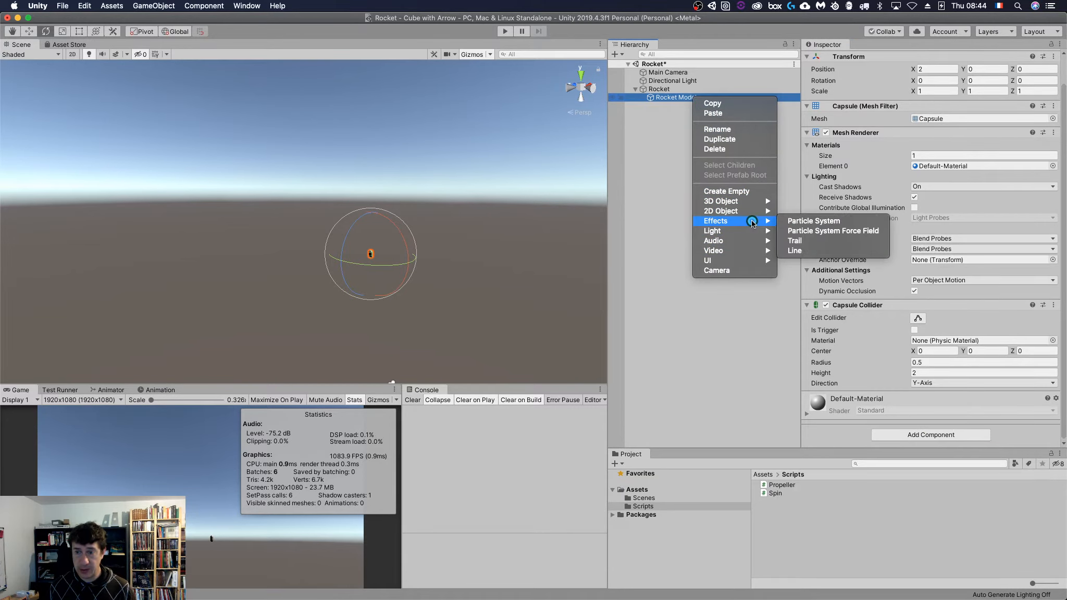
left_click(815, 220)
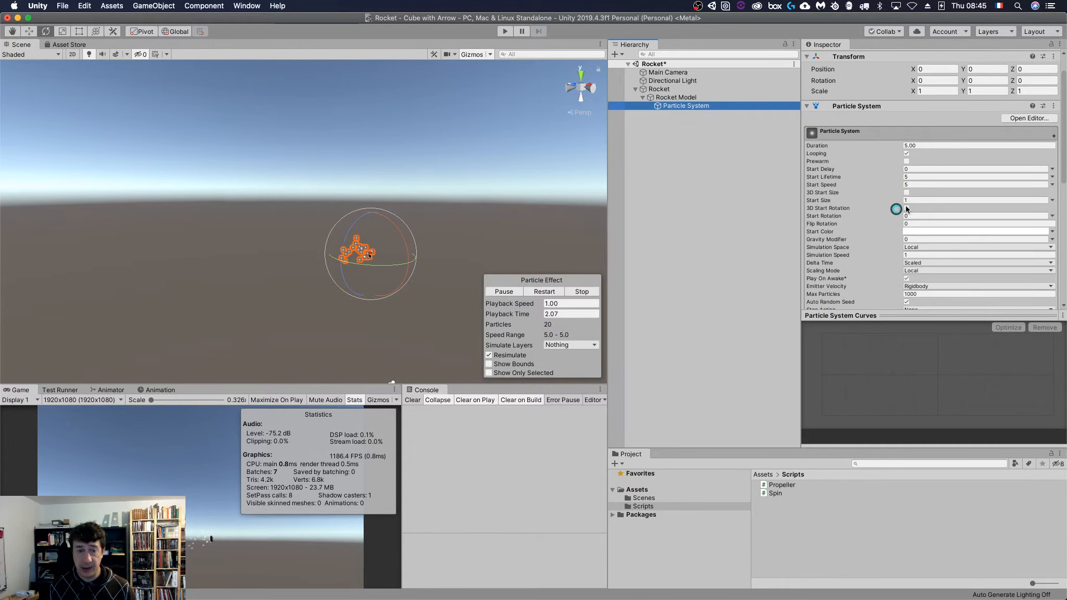
Step: Set the Particle System's Simulation Space to World, keeping its Scaling Mode at Local
scroll(938, 210, "down", 1)
scroll(938, 211, "down", 5)
scroll(941, 207, "up", 6)
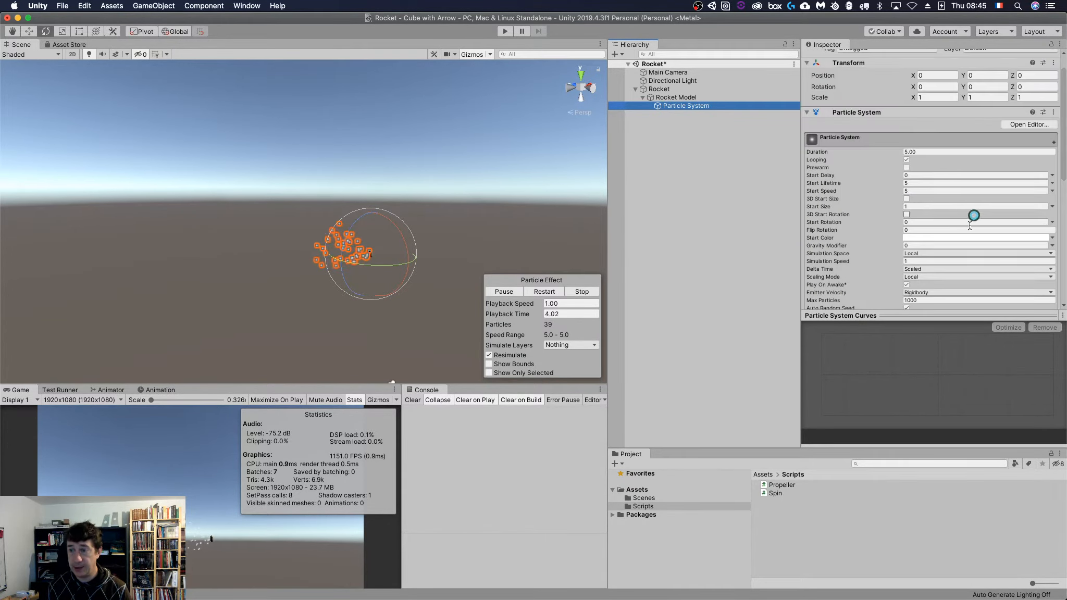
left_click(940, 277)
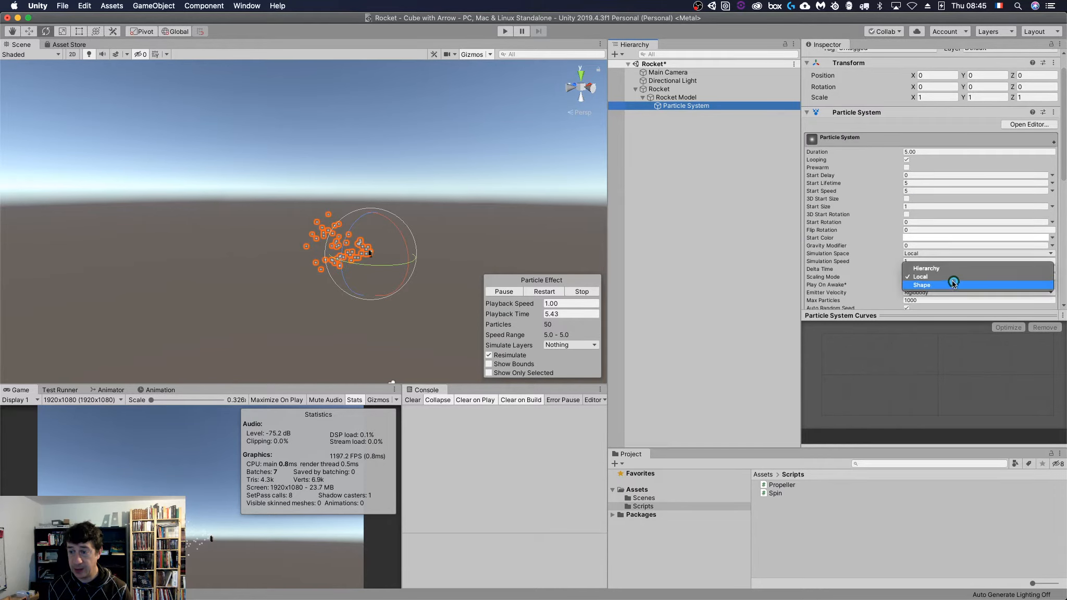
left_click(947, 276)
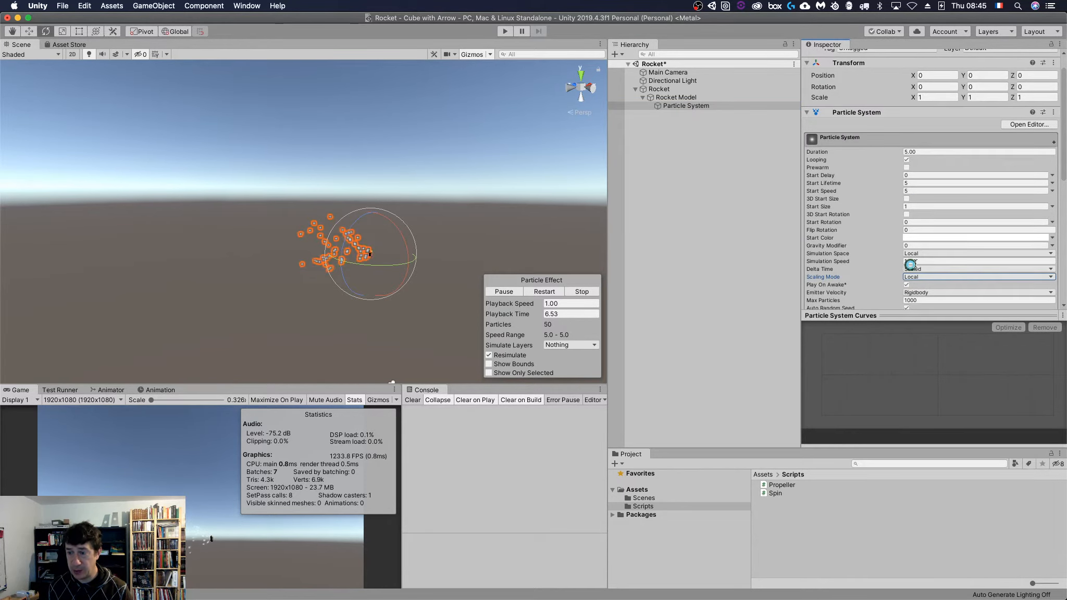
scroll(947, 276, "down", 2)
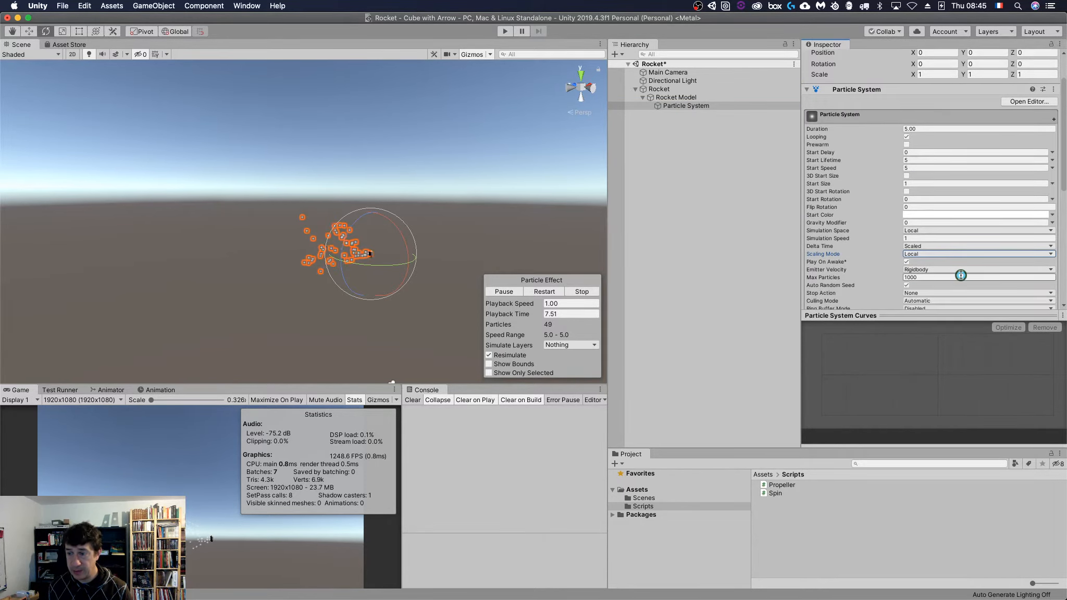
left_click(930, 231)
left_click(920, 238)
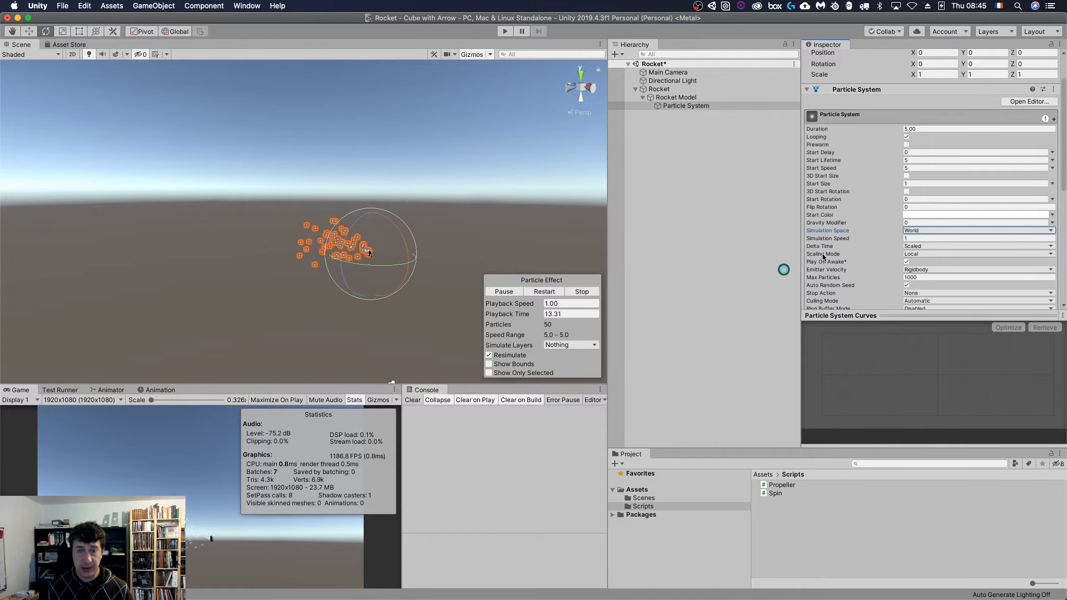
Step: Set the Particle System's Start Speed to 0 and check the particles around the rocket in the scene
scroll(895, 214, "up", 3)
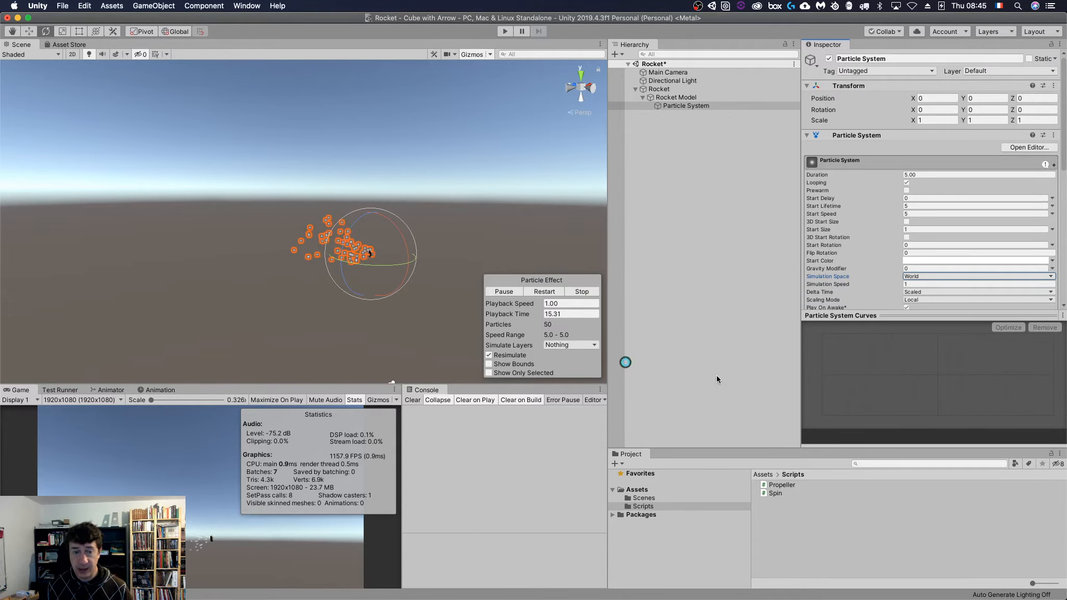
scroll(945, 241, "down", 1)
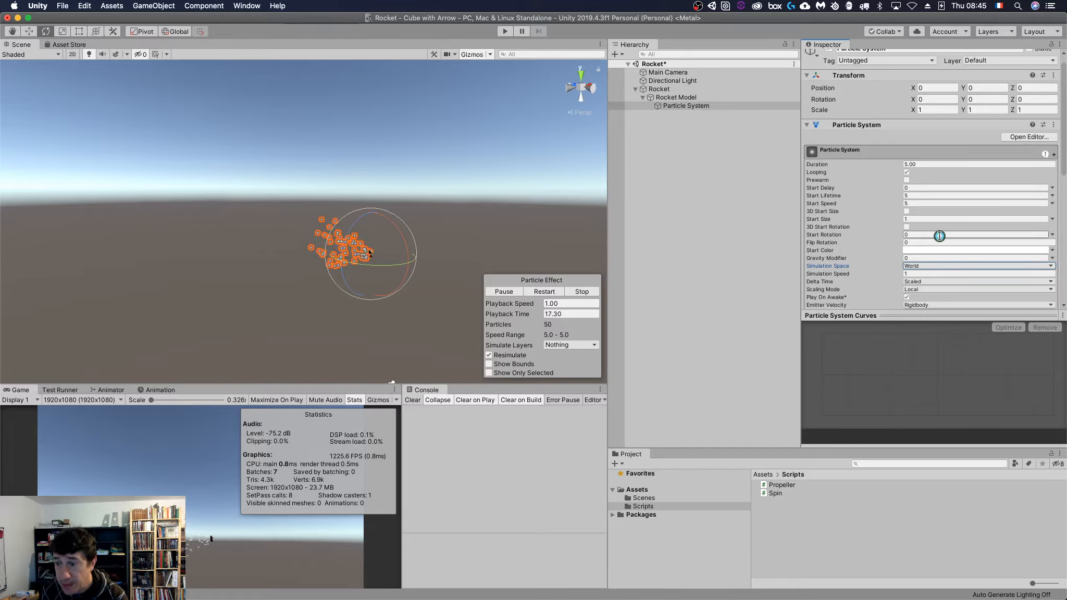
double_click(916, 202)
type("0")
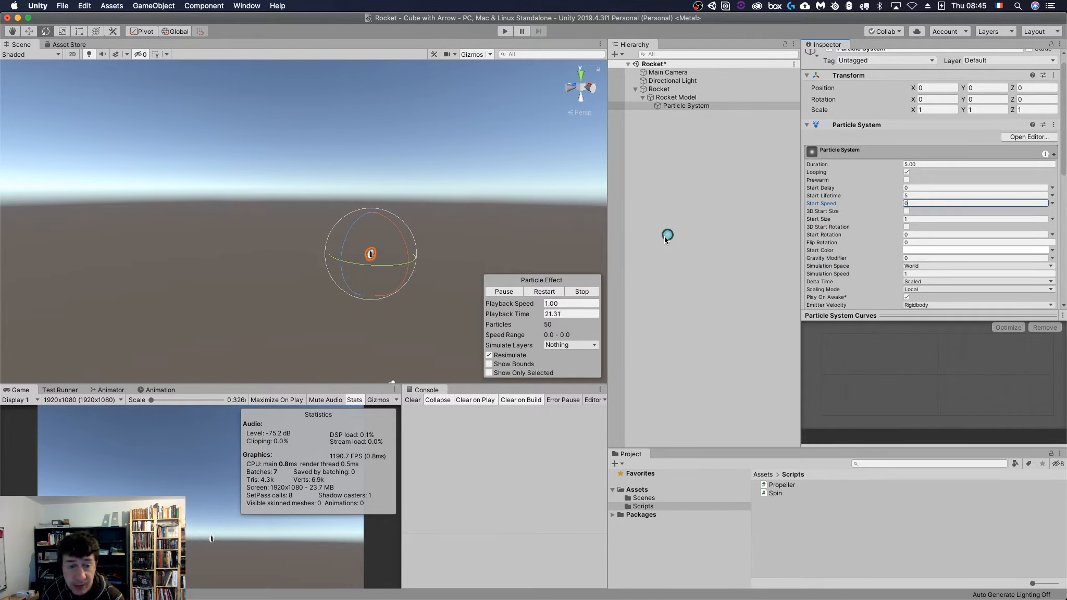
scroll(446, 277, "up", 5)
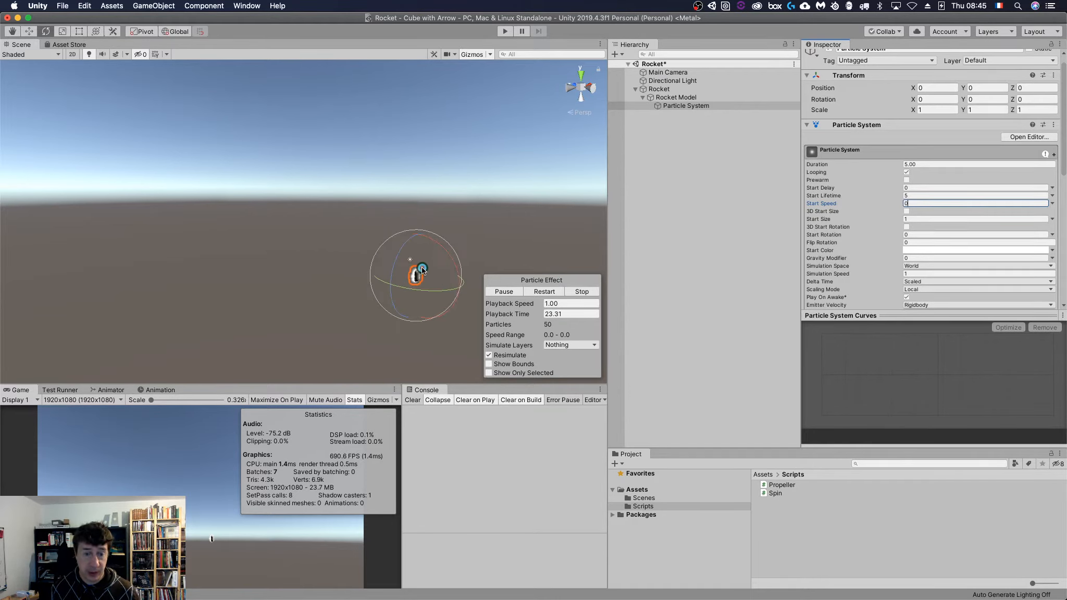
middle_click_drag(557, 245, 465, 191)
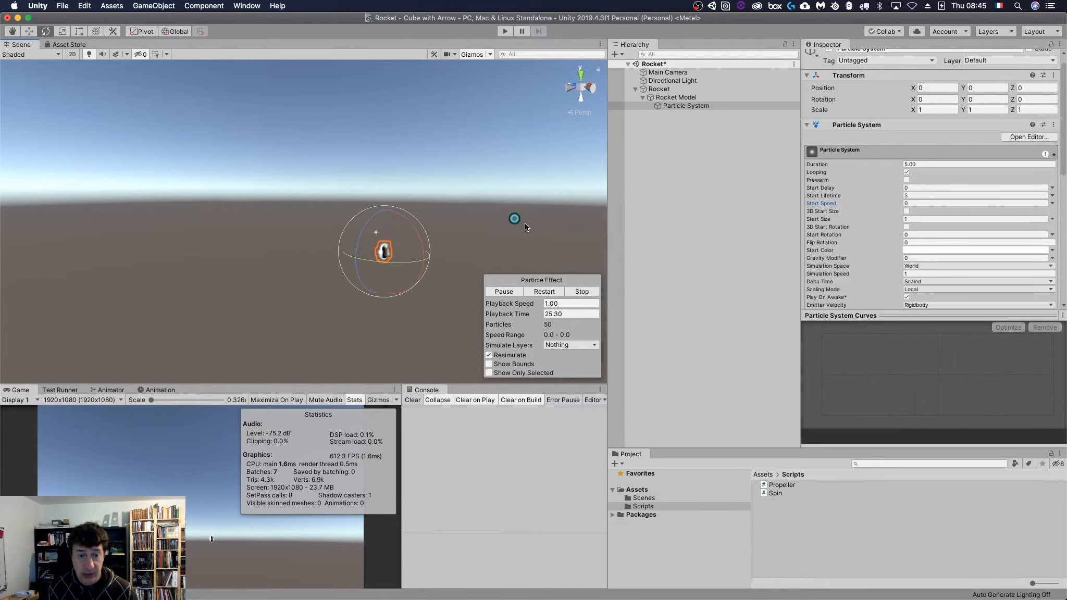
Step: Expand and enable the Color over Lifetime module of the Particle System
scroll(979, 281, "down", 3)
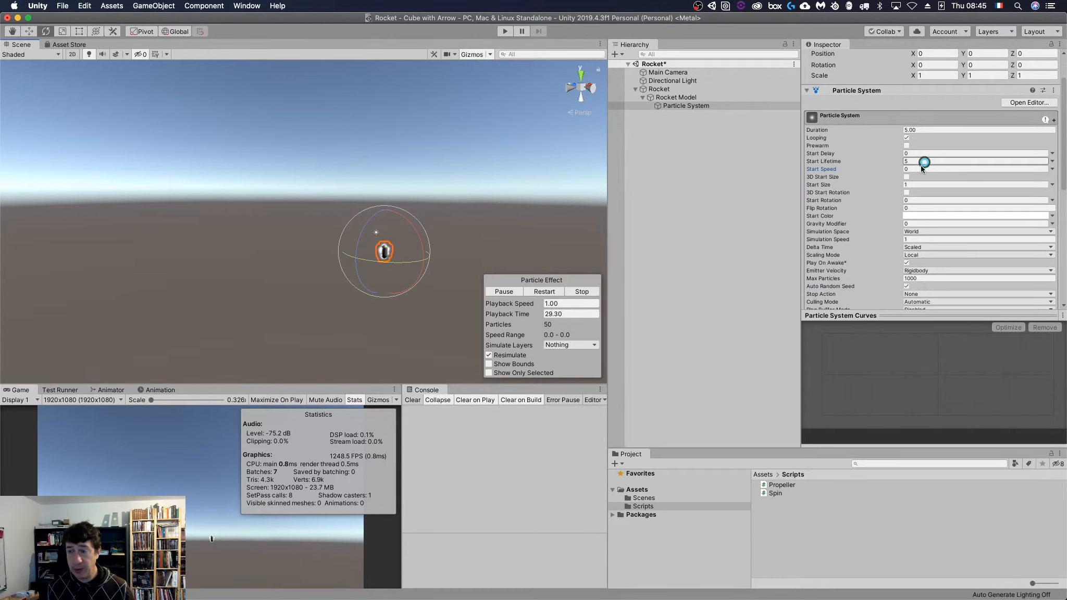
scroll(923, 223, "down", 15)
scroll(928, 214, "up", 8)
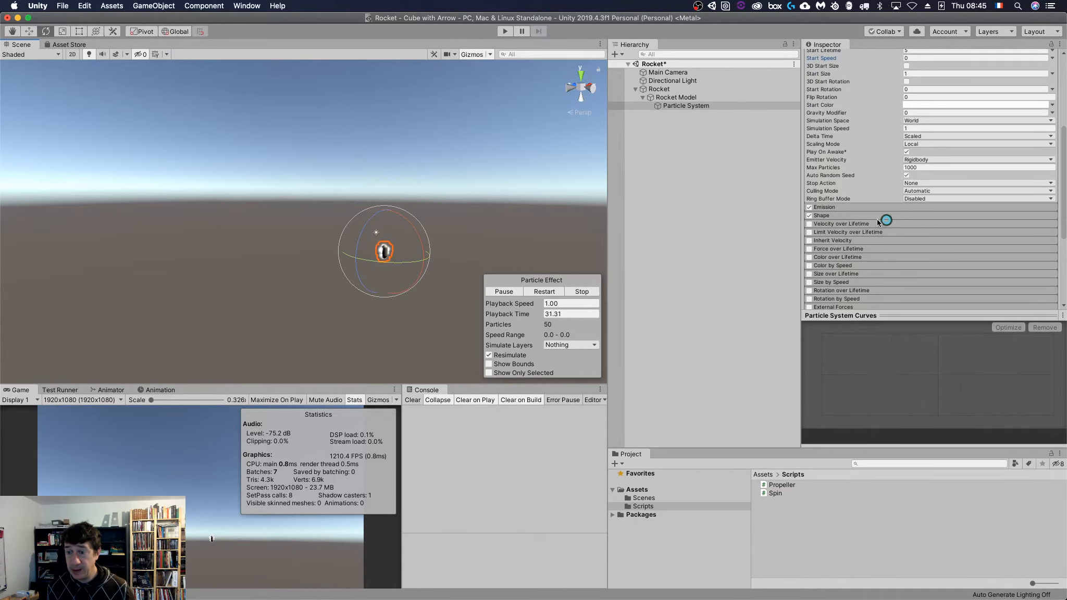
left_click(833, 258)
left_click(810, 257)
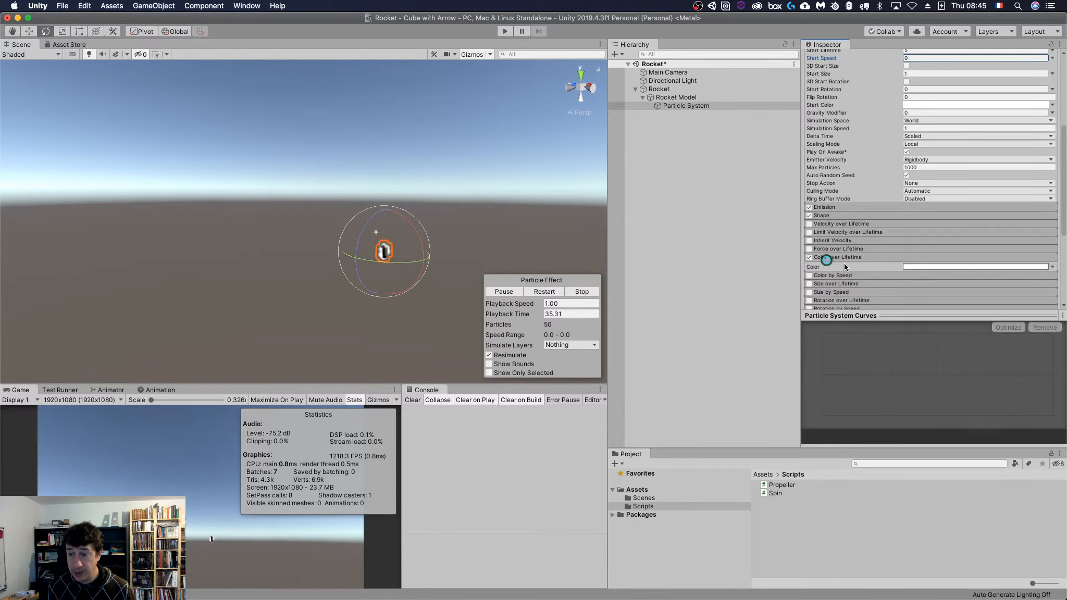
Step: In the Color over Lifetime gradient, add an opaque alpha key at about 55% and set the end key's alpha to 0
left_click(931, 266)
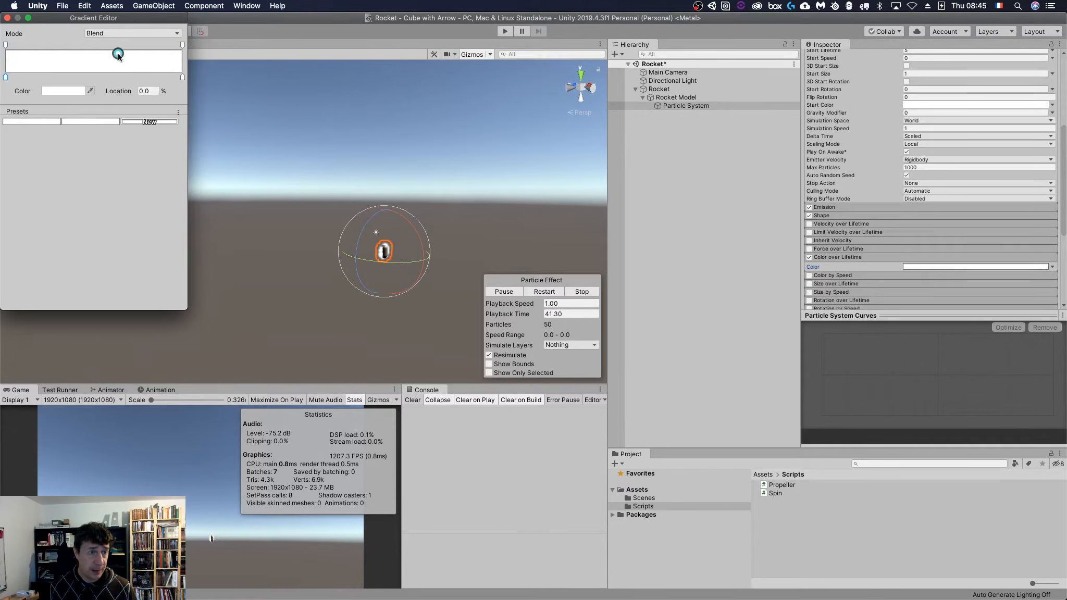
left_click(102, 44)
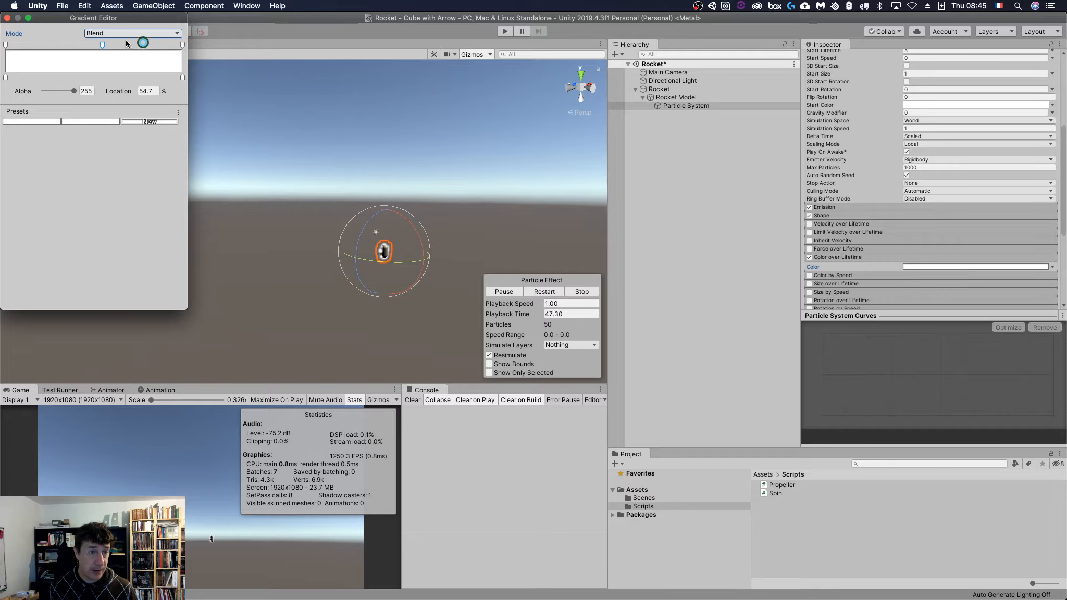
left_click(184, 45)
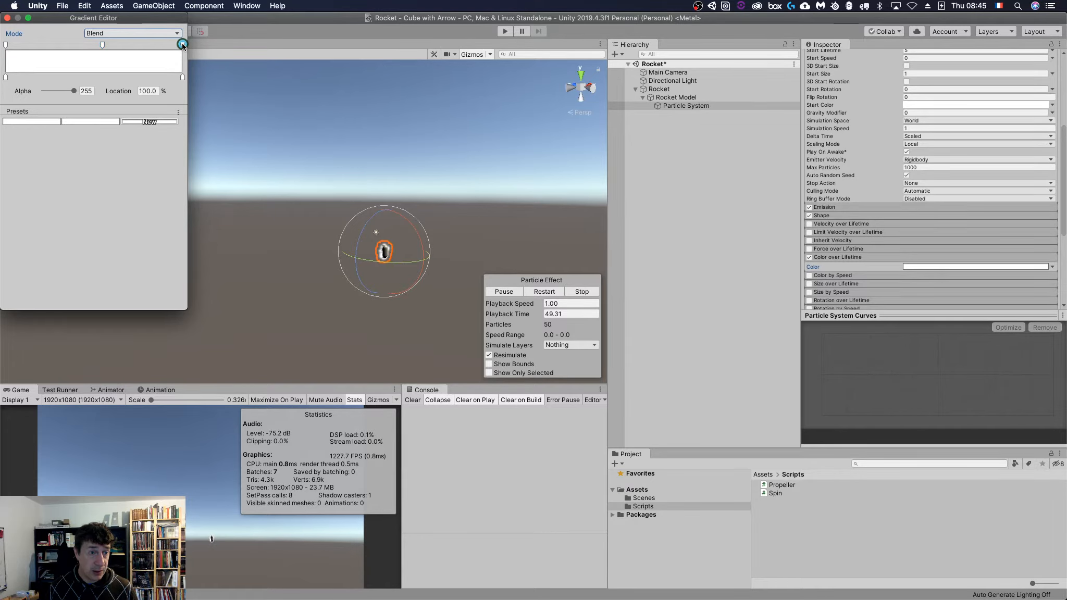
left_click_drag(73, 91, 14, 92)
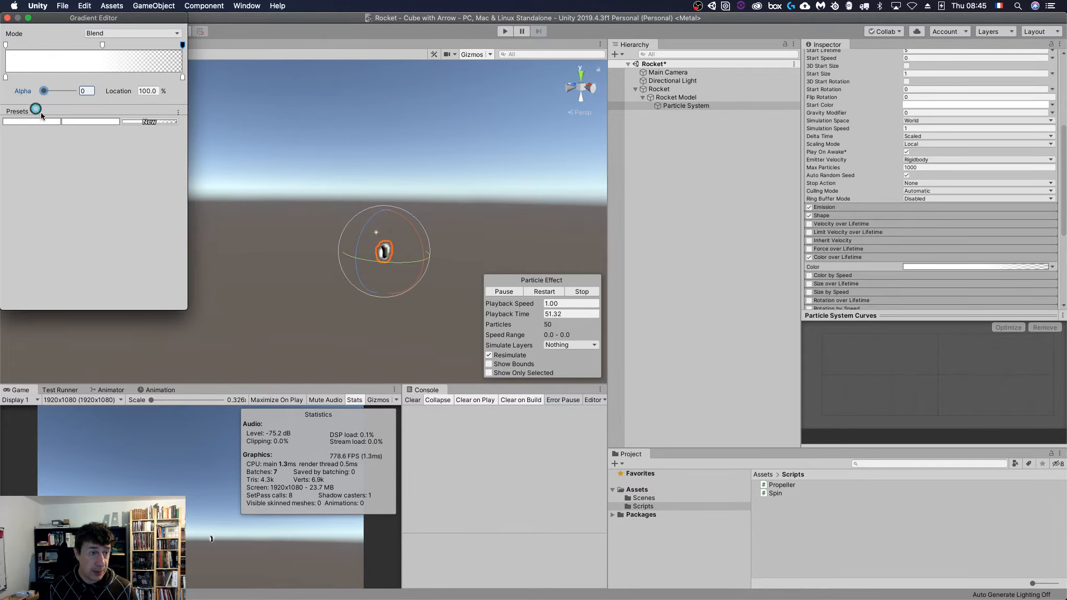
left_click(332, 132)
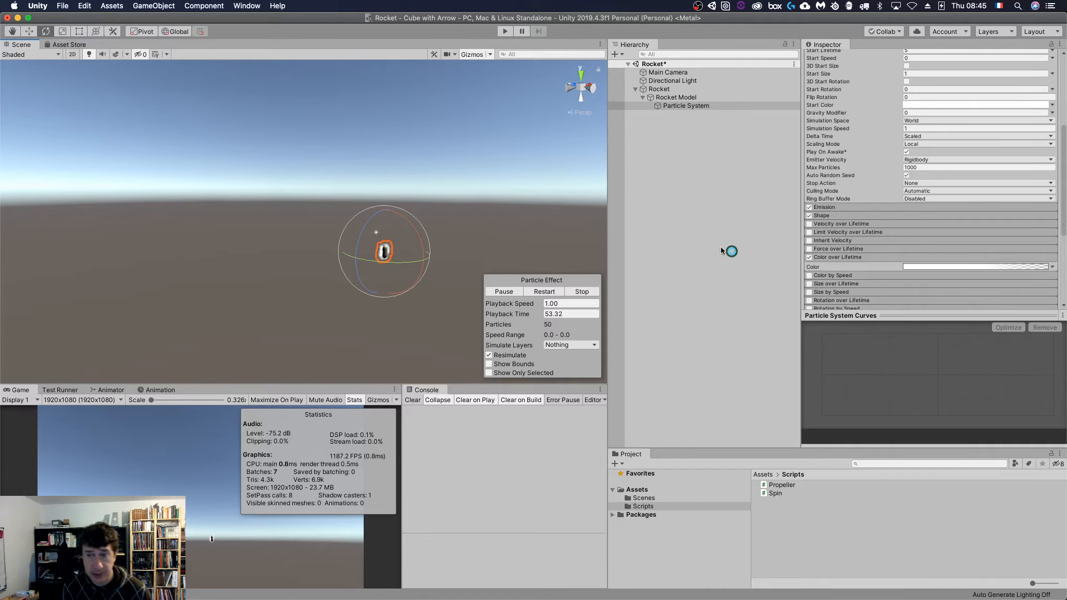
Step: Set the Emission module's Rate over Time to 100 for the Particle System
scroll(893, 183, "up", 5)
scroll(901, 217, "down", 10)
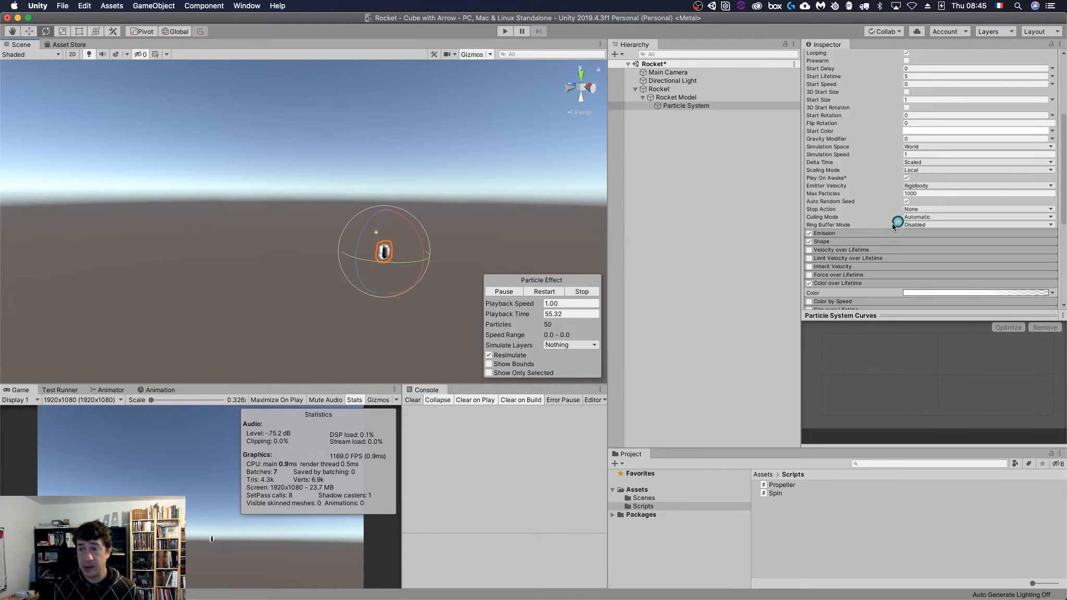
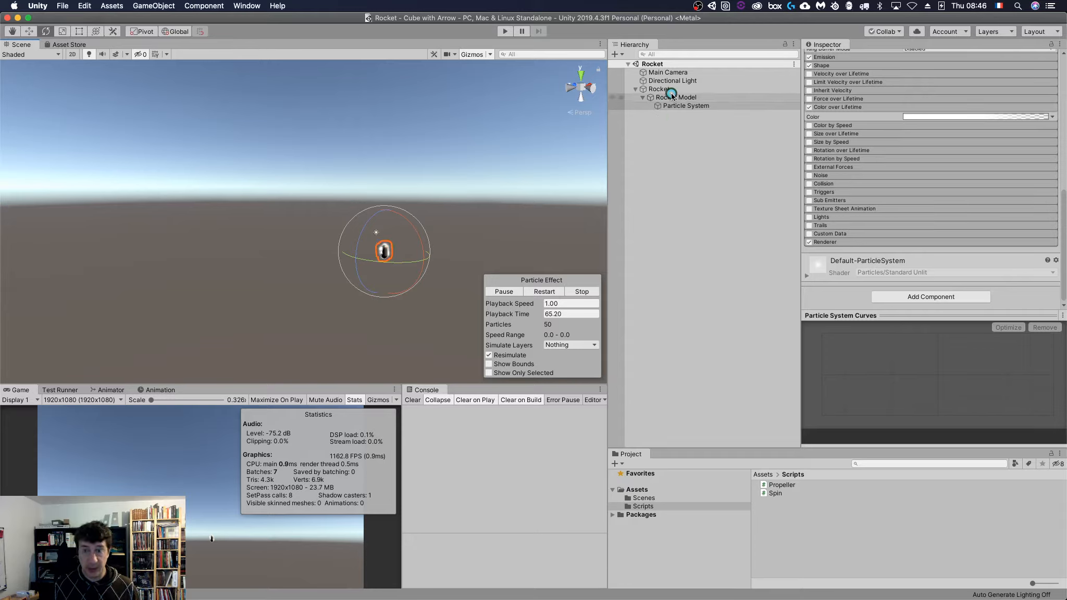
scroll(857, 183, "up", 2)
scroll(875, 183, "up", 10)
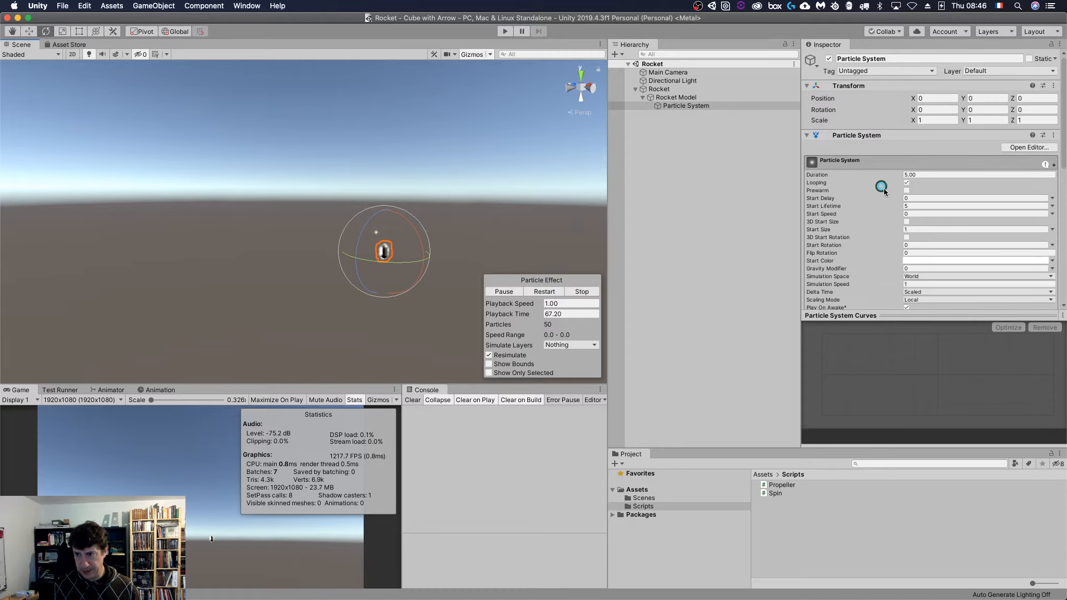
scroll(888, 193, "down", 8)
scroll(880, 172, "up", 2)
left_click(833, 127)
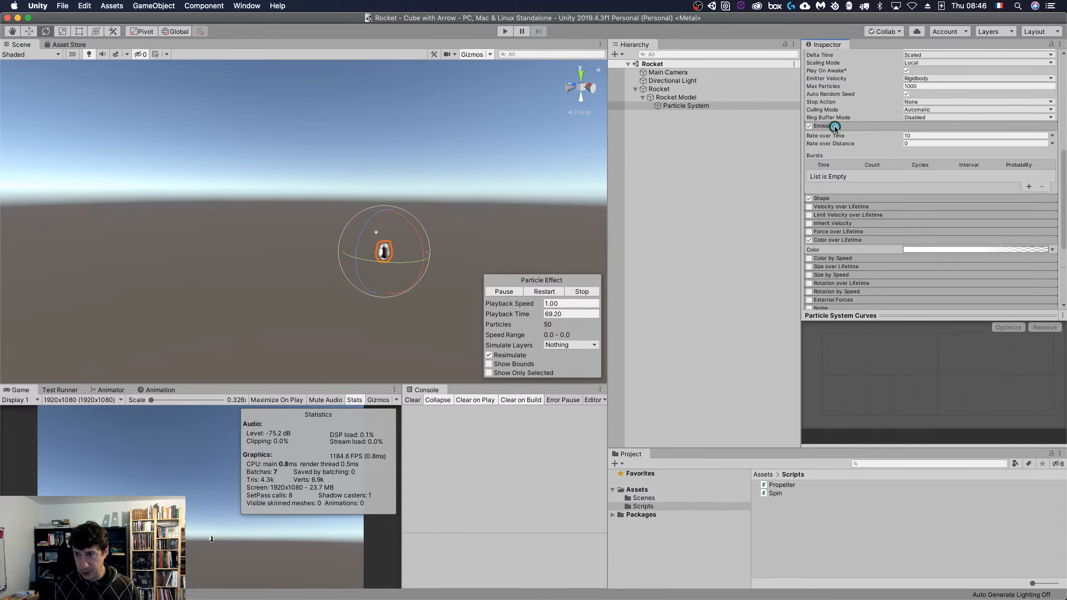
left_click(914, 136)
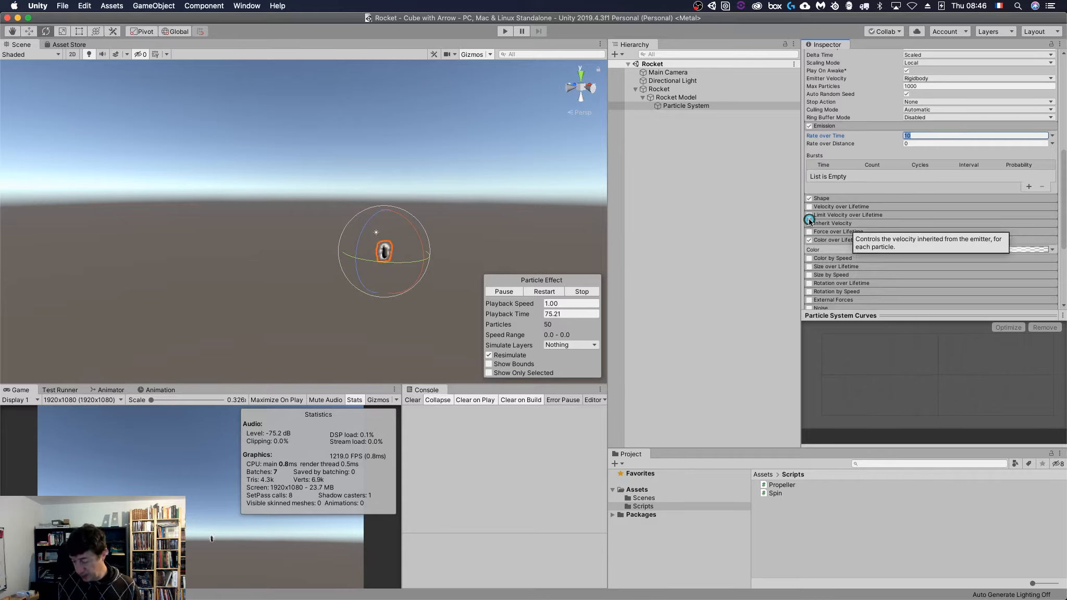
type("100")
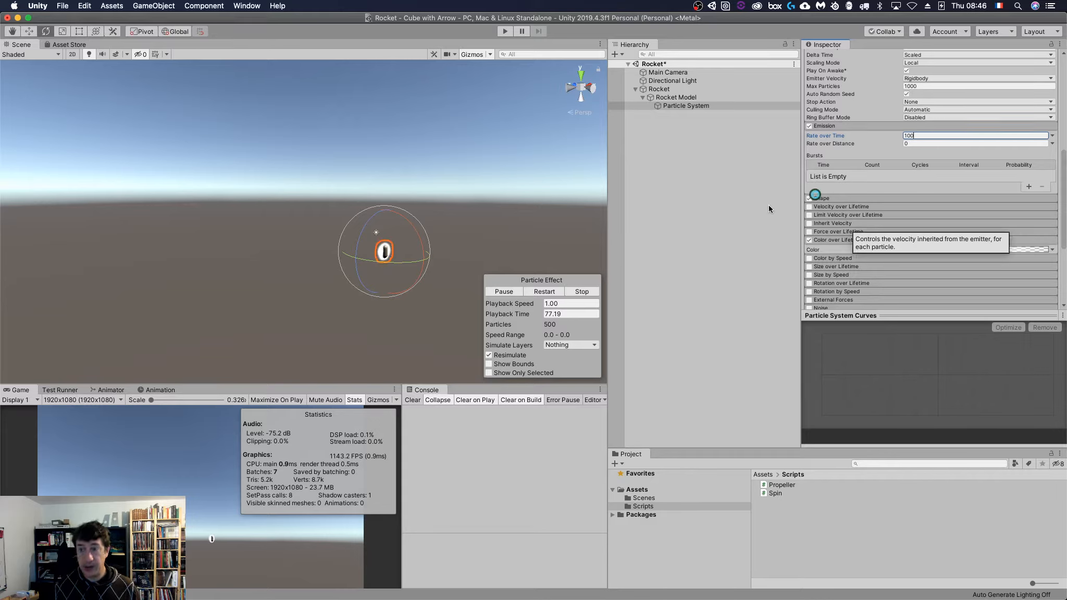
Step: Deselect the Particle System, run the scene to watch the rocket's particle trail, and stop playback
left_click(464, 254)
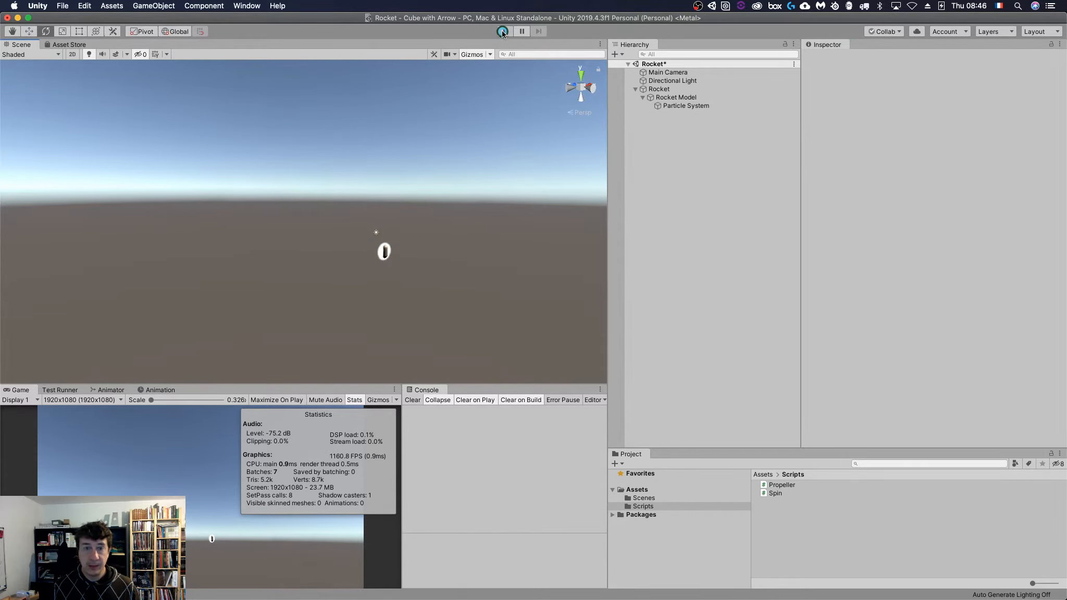
left_click(504, 35)
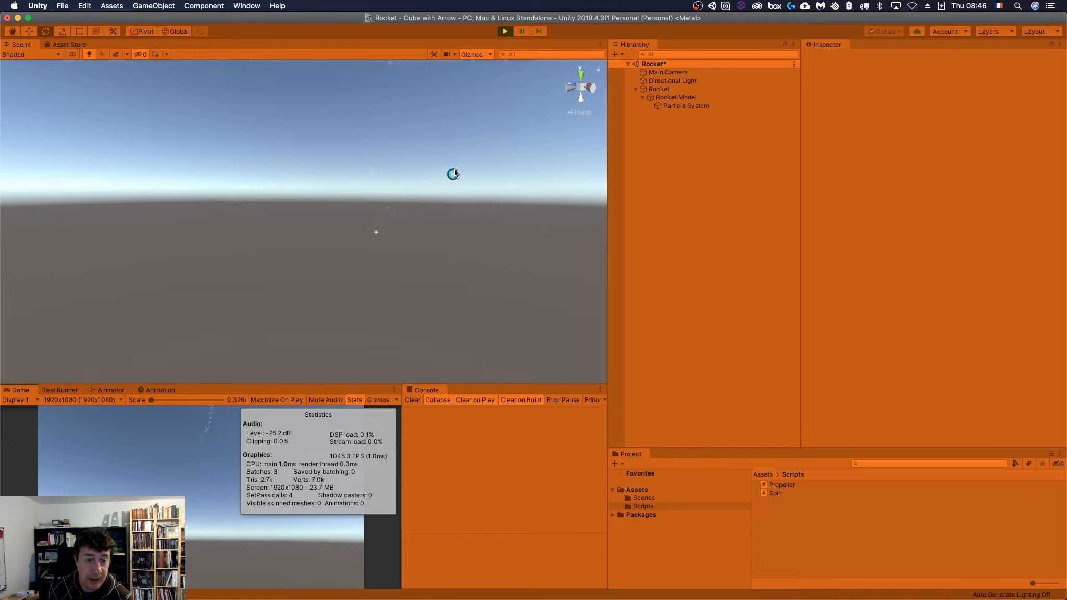
left_click(504, 31)
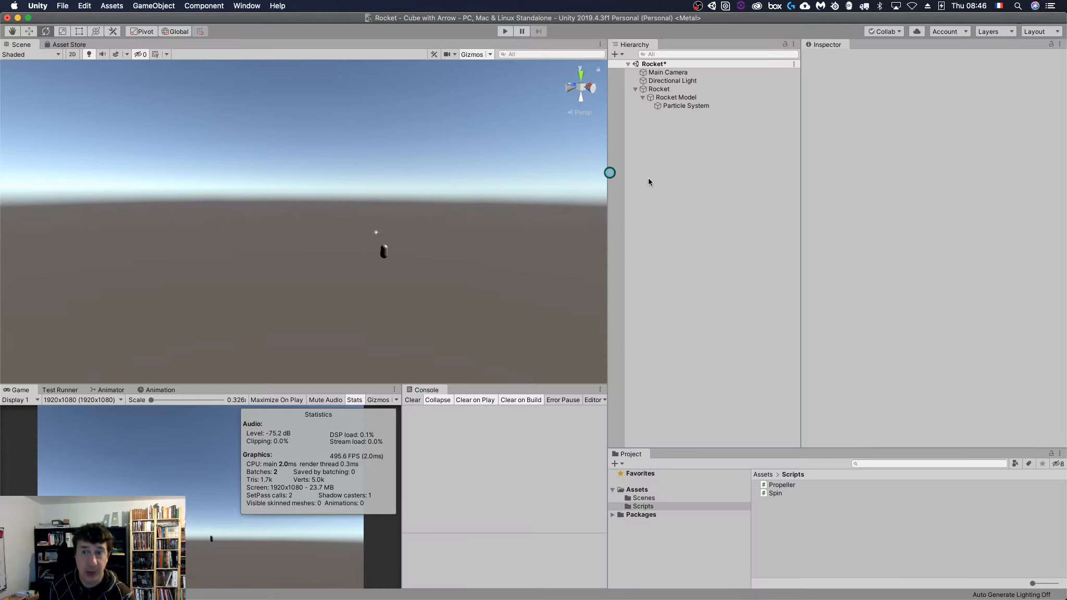
Step: Enable the Particle System's Size over Lifetime module and give its size a linear curve falling from 1 to 0
left_click(670, 98)
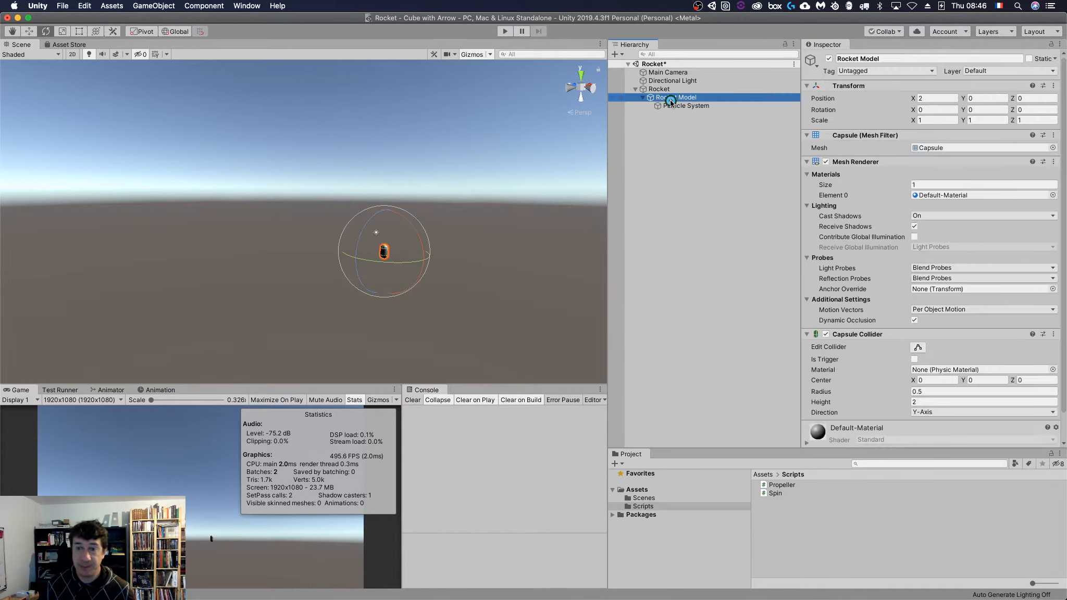
left_click(687, 106)
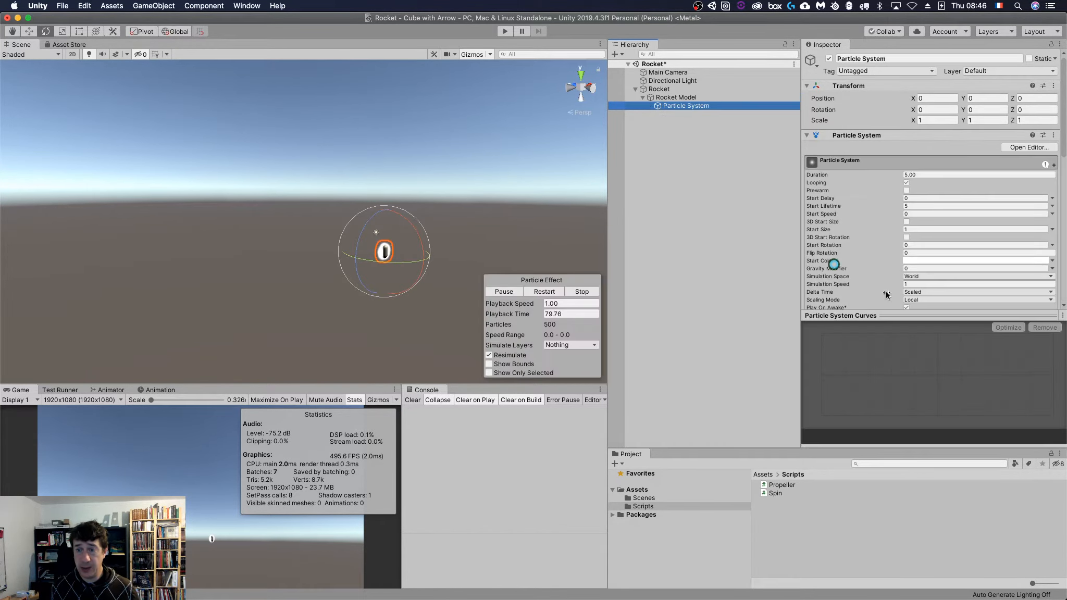
scroll(913, 248, "down", 10)
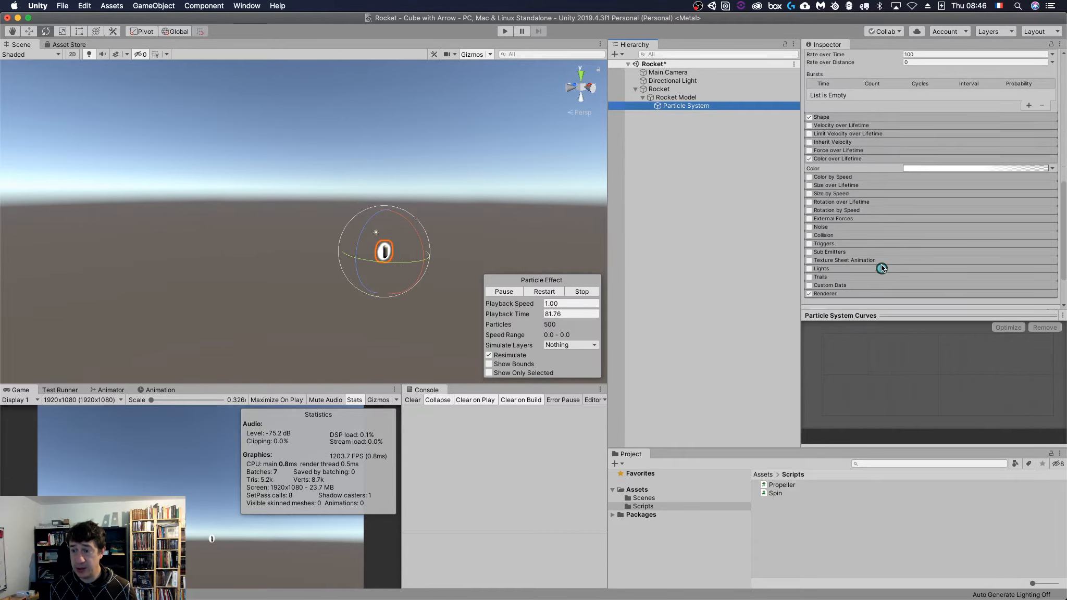
scroll(881, 264, "down", 5)
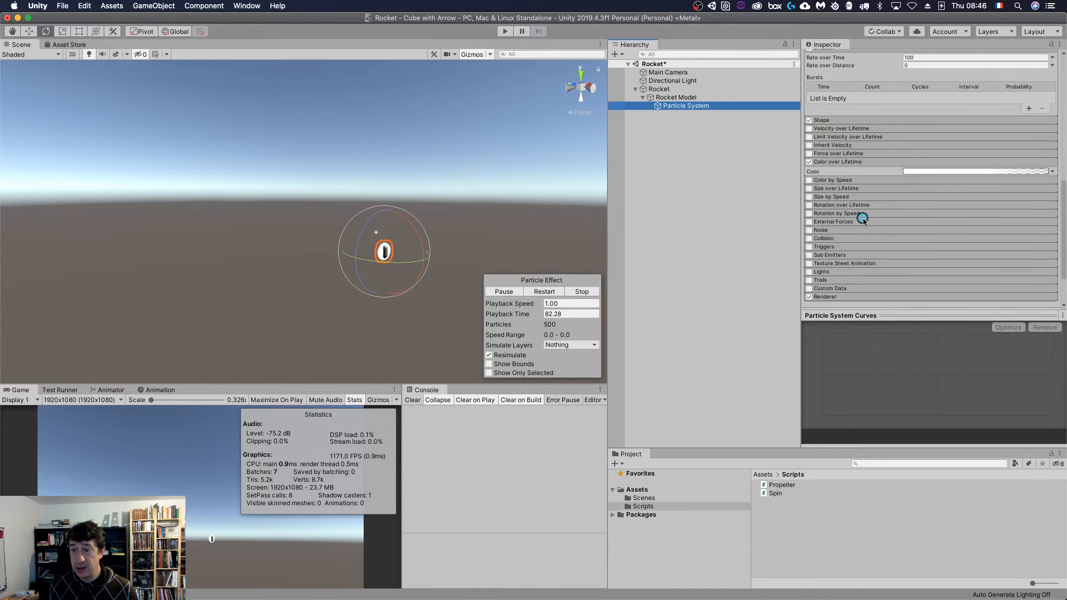
left_click(832, 187)
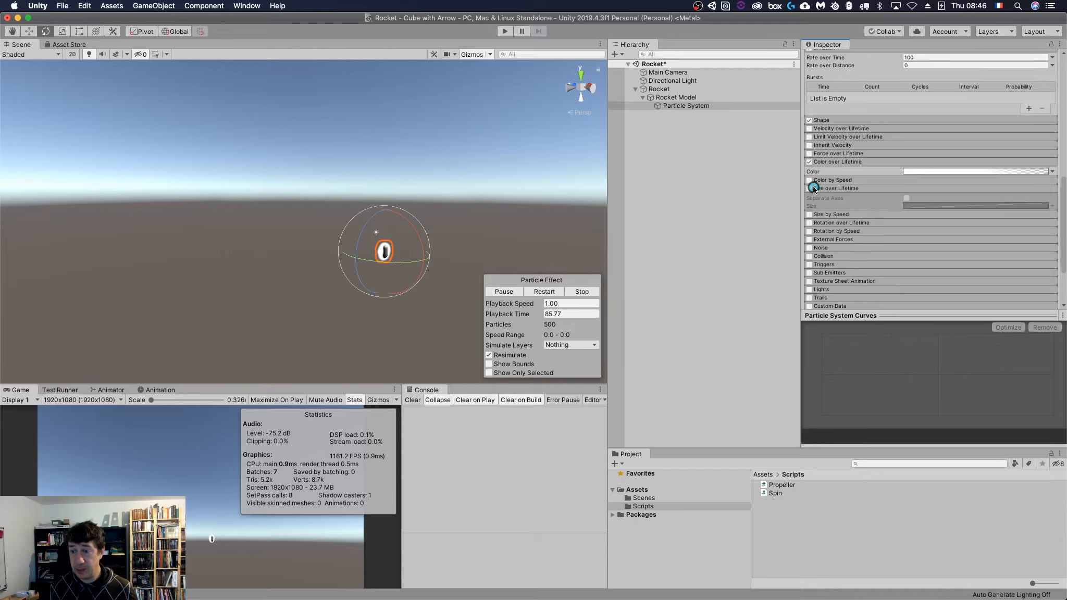
left_click(811, 189)
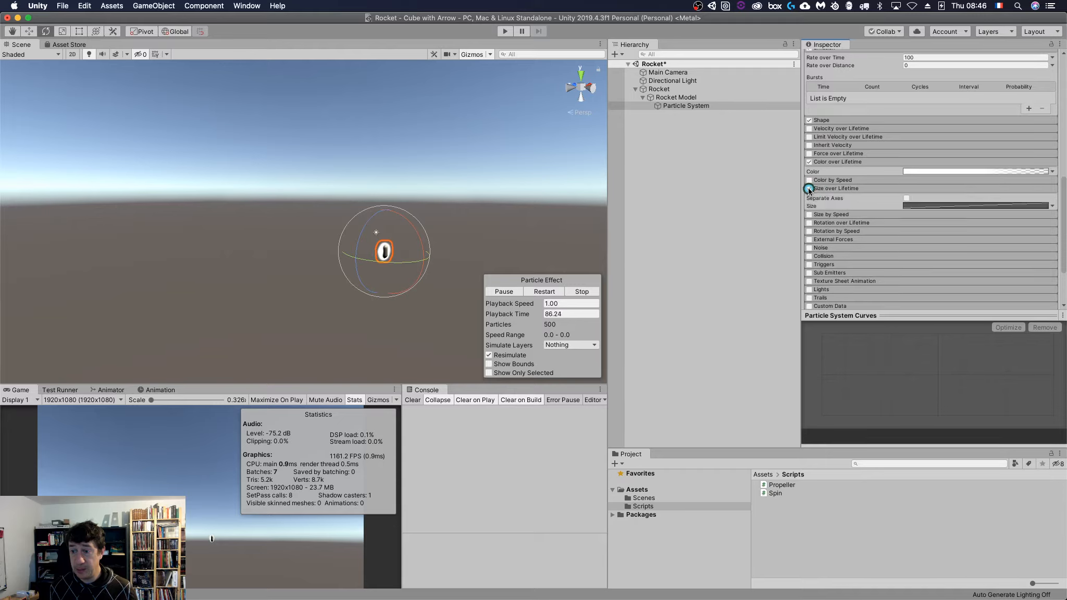
left_click(914, 204)
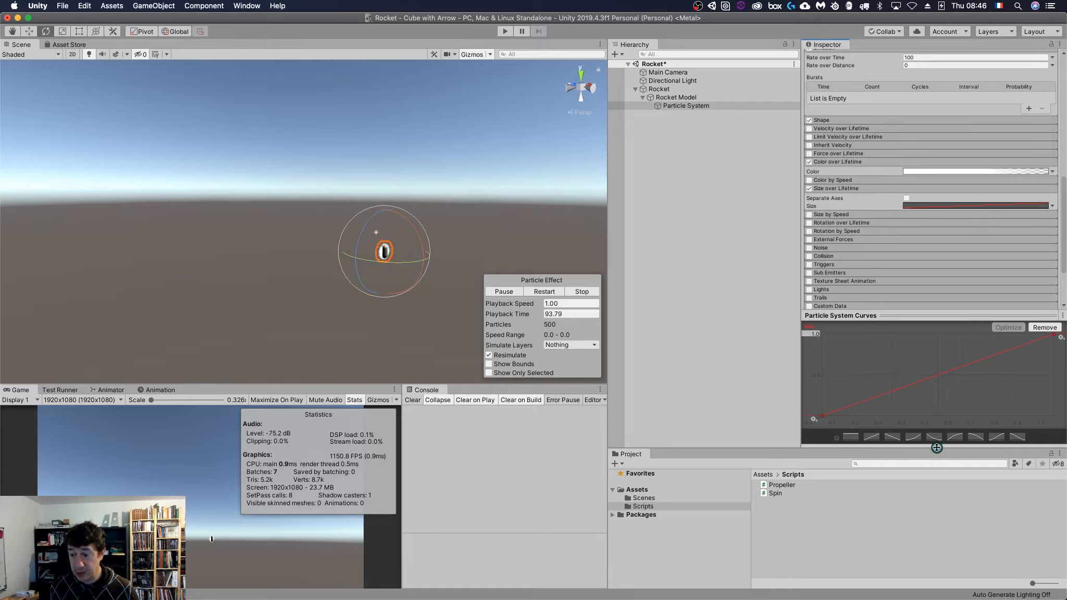
left_click(892, 436)
Step: Set the Particle System's Start Size to 2
scroll(894, 228, "up", 1)
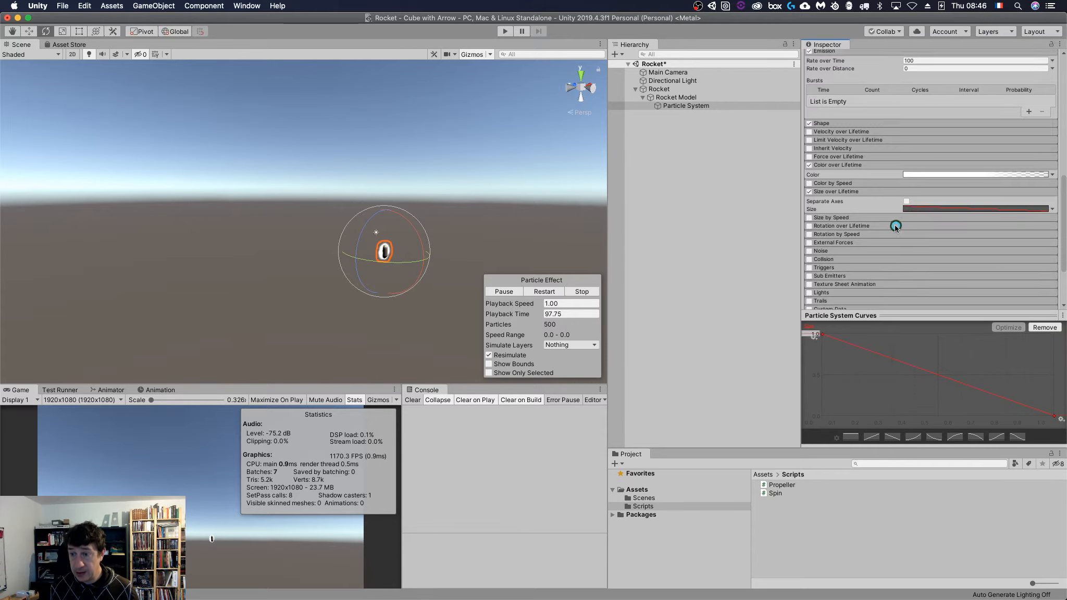
scroll(895, 227, "up", 10)
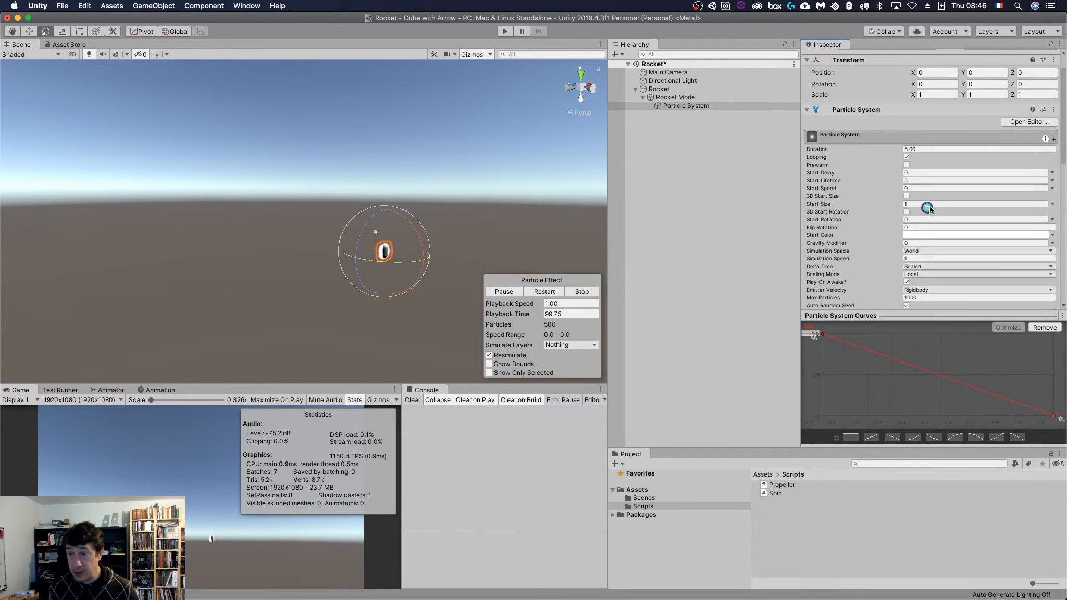
left_click(964, 205)
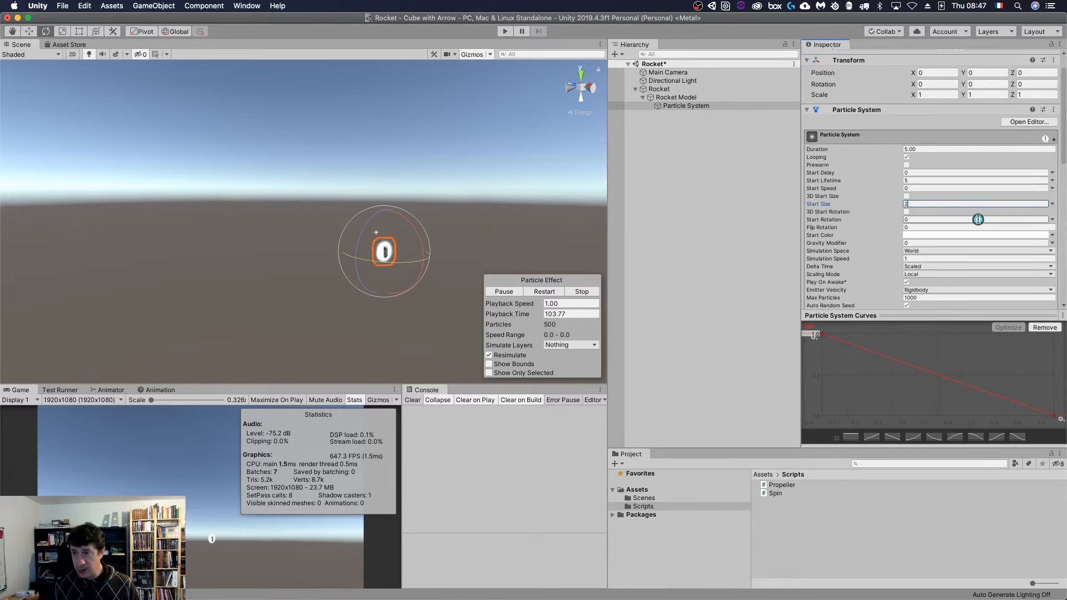
type("2")
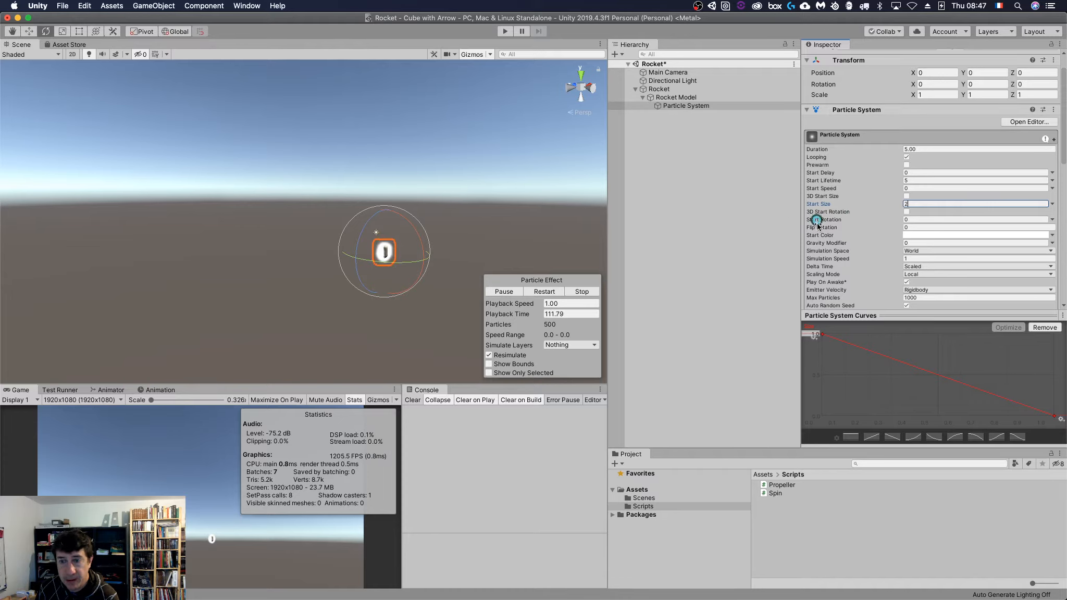
Step: Run the scene to watch the rocket's shrinking particle trail, and stop playback
scroll(854, 226, "down", 6)
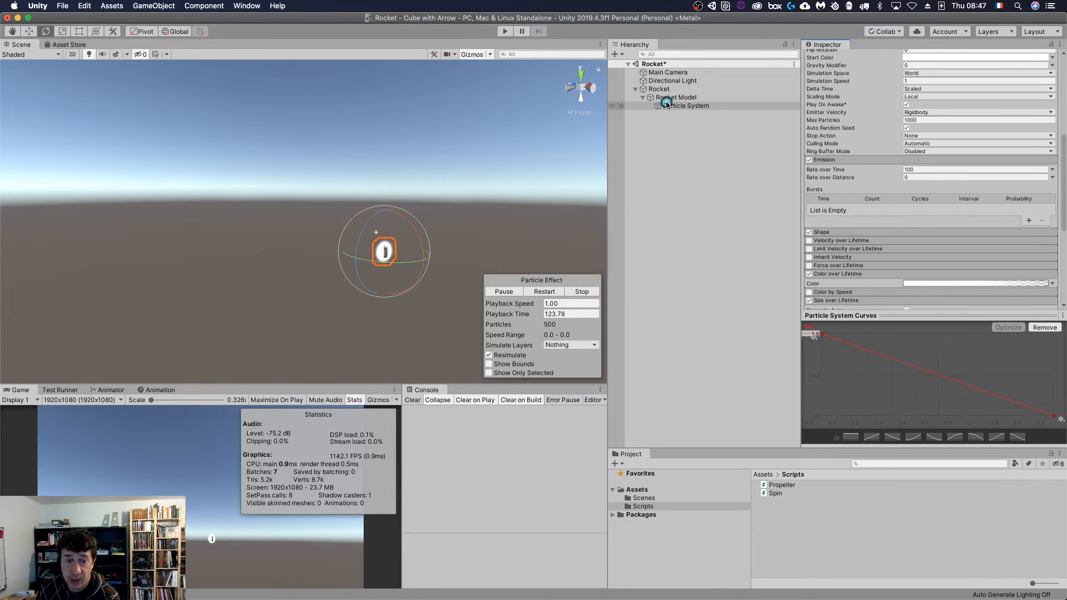
left_click(505, 32)
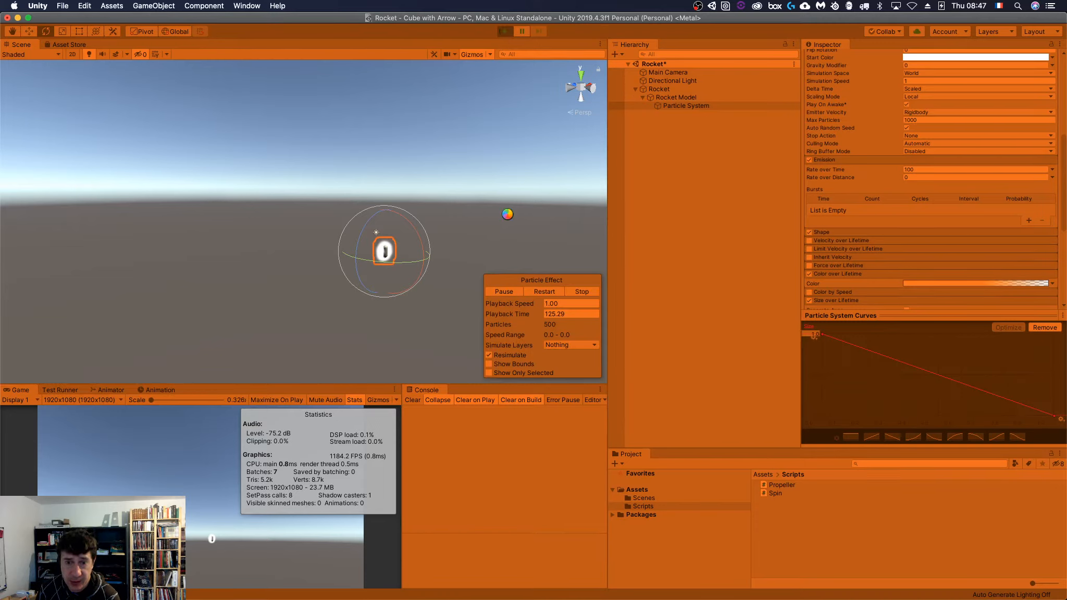
key("space")
left_click(507, 214)
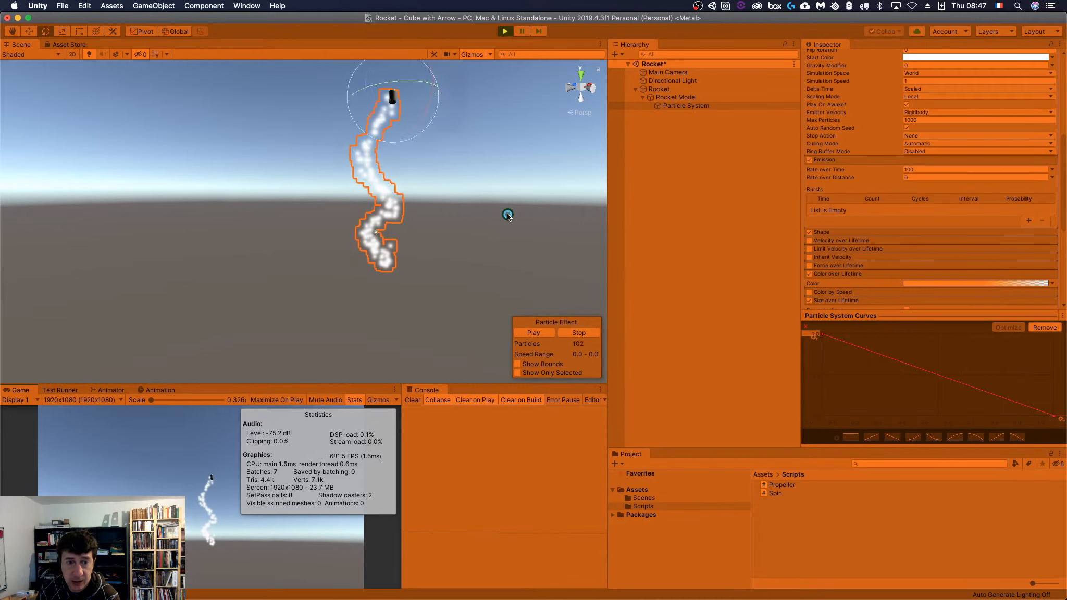
left_click(504, 34)
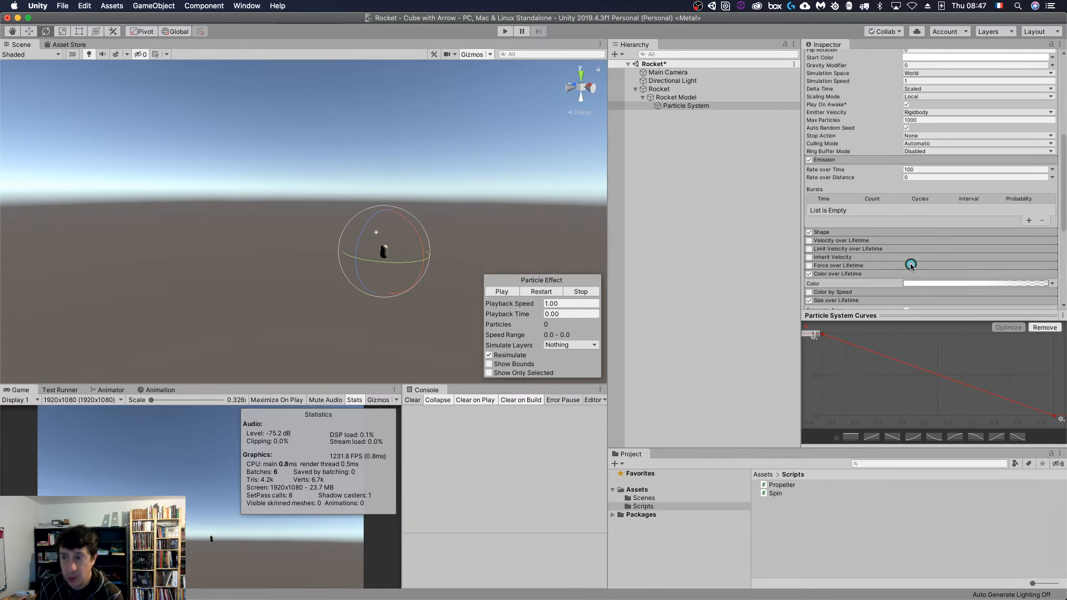
Step: Review the components of Rocket, Rocket Model and the Particle System, and glance at the Spin script in JetBrains Rider before returning to Unity
scroll(905, 258, "up", 2)
scroll(868, 270, "up", 1)
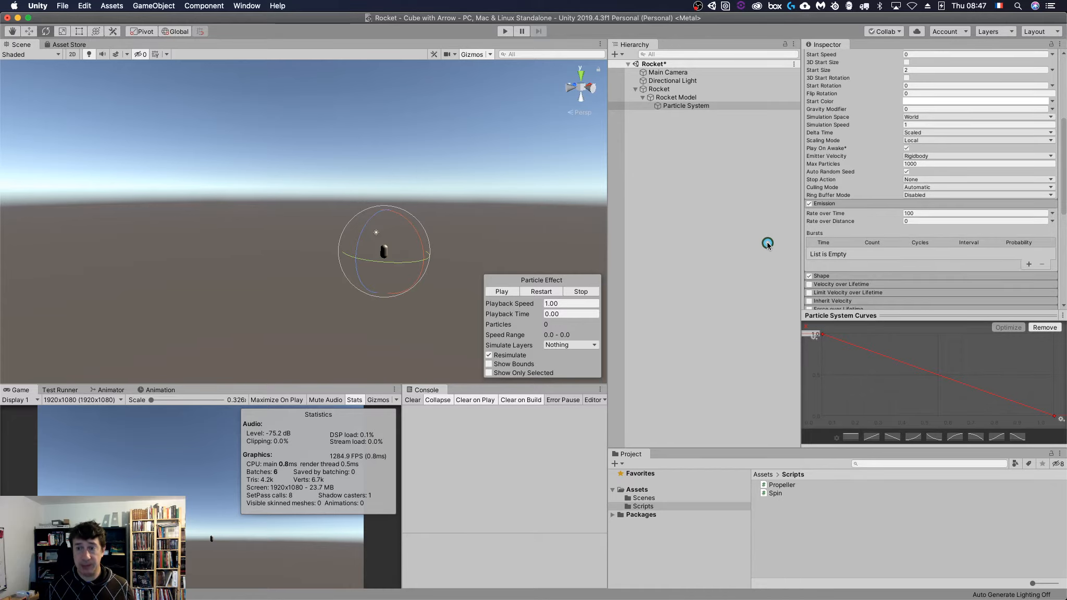
left_click(674, 90)
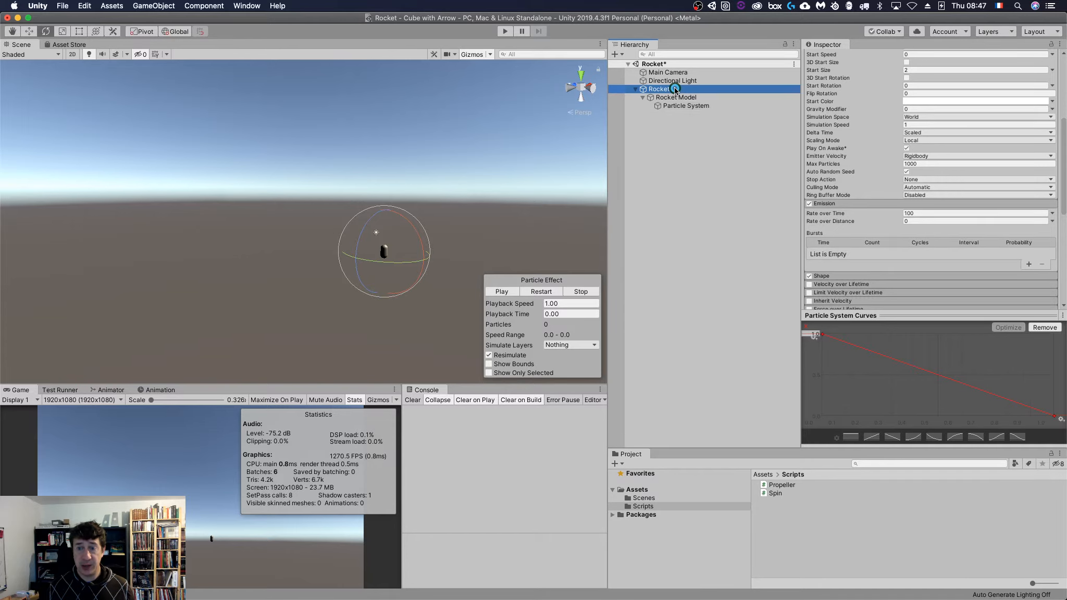
left_click(672, 98)
left_click(667, 88)
left_click(672, 97)
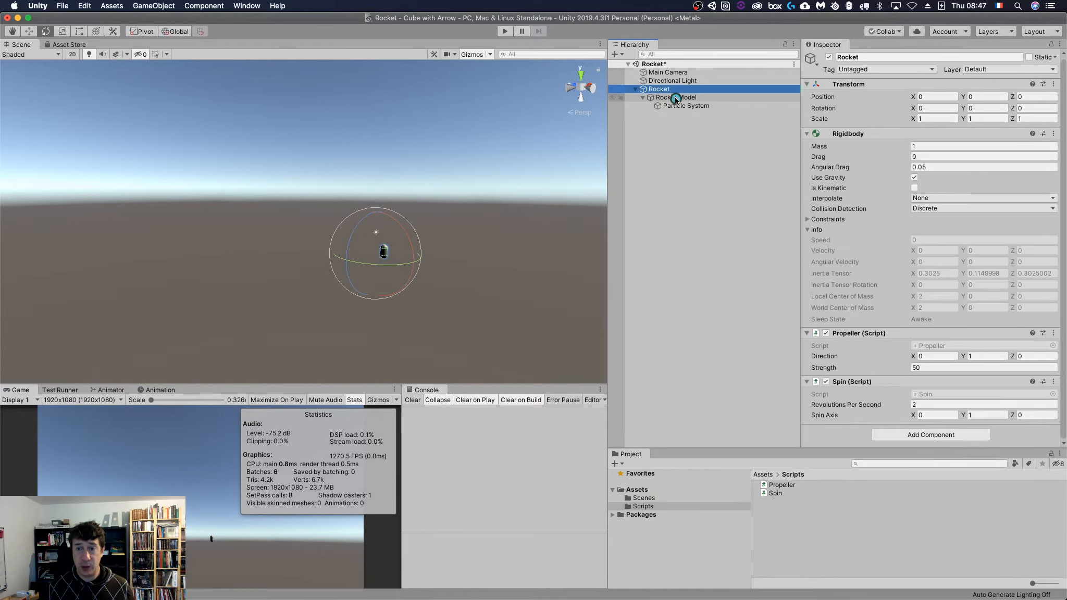
left_click(666, 89)
left_click(686, 98)
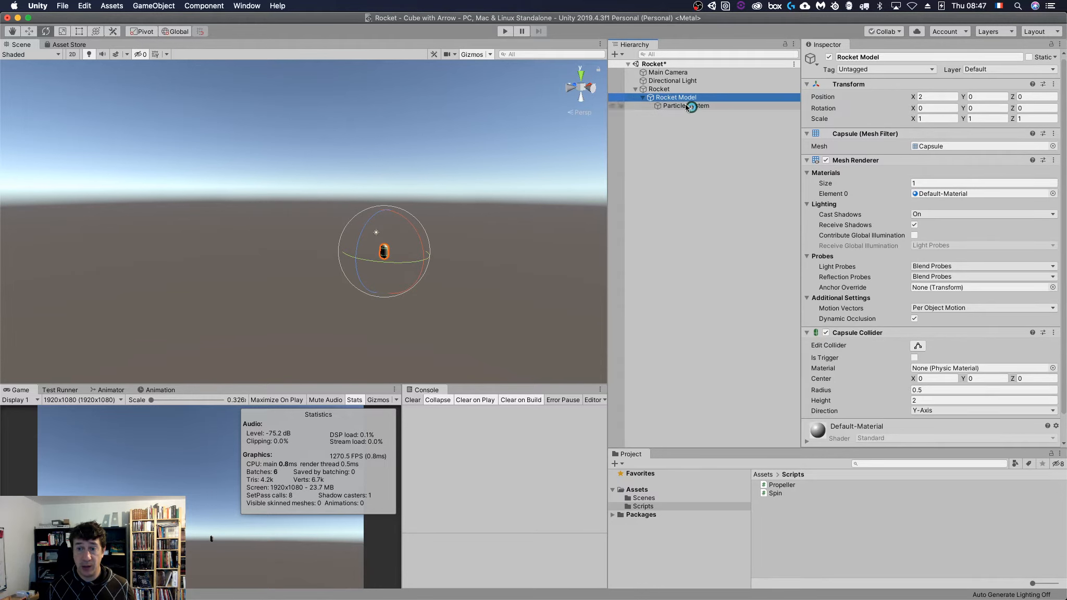
left_click(671, 90)
left_click(676, 97)
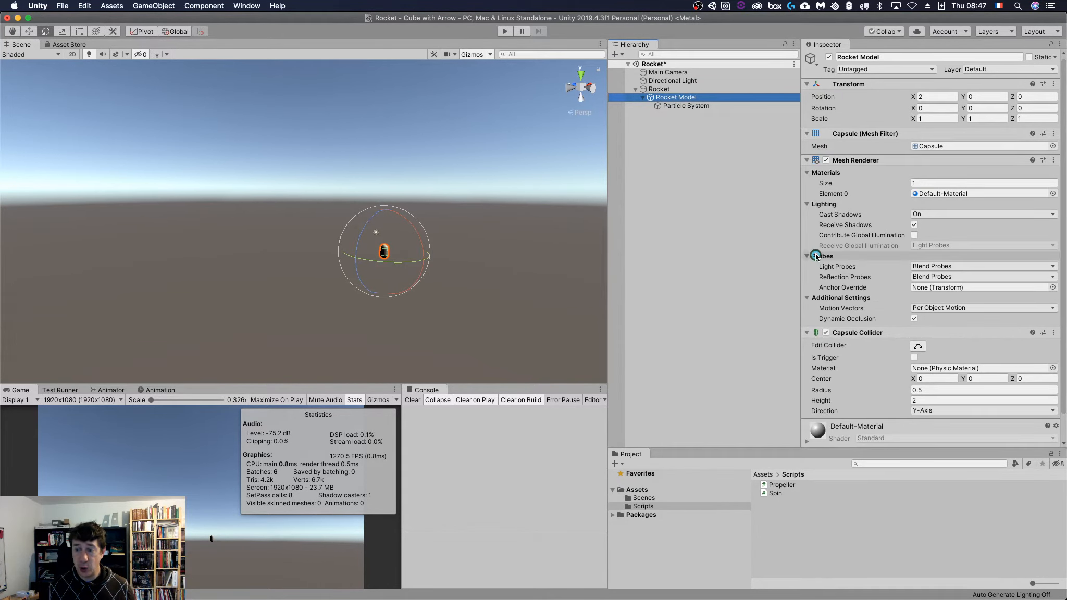
left_click(676, 106)
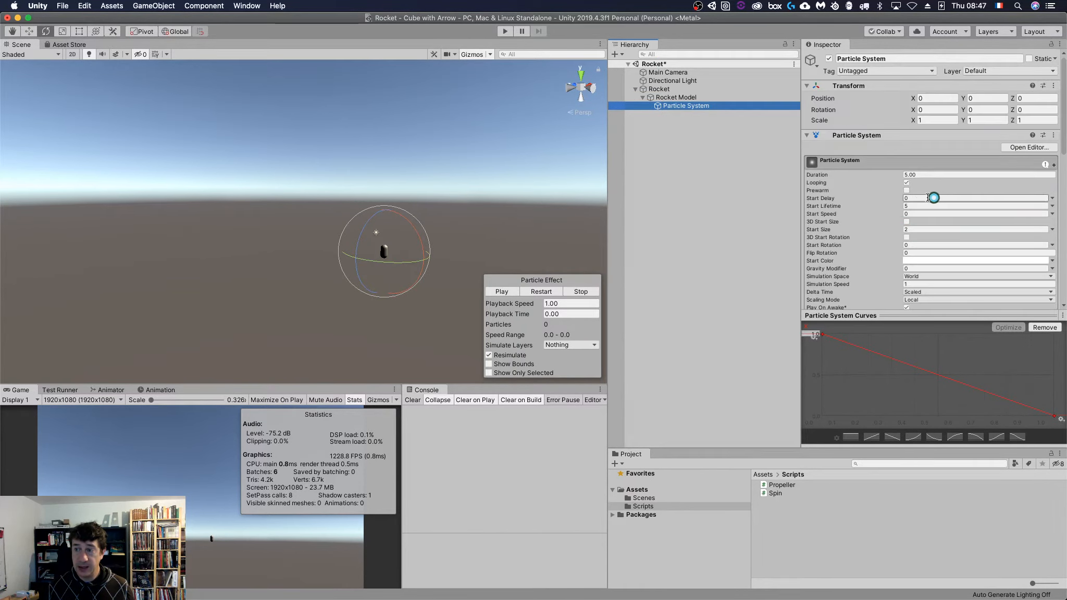
key("super+Tab")
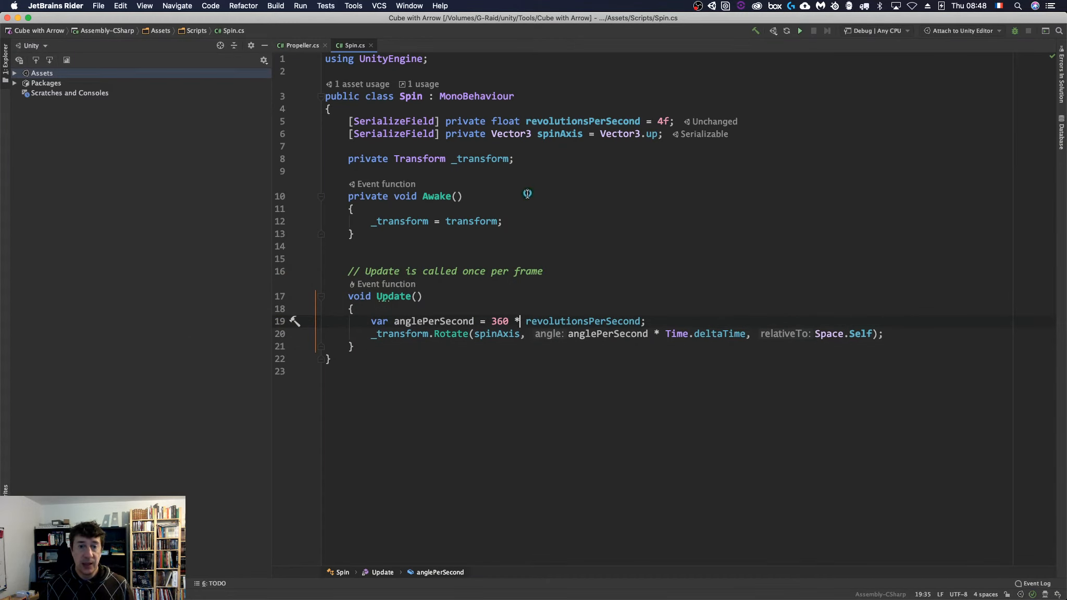
key("super+Tab")
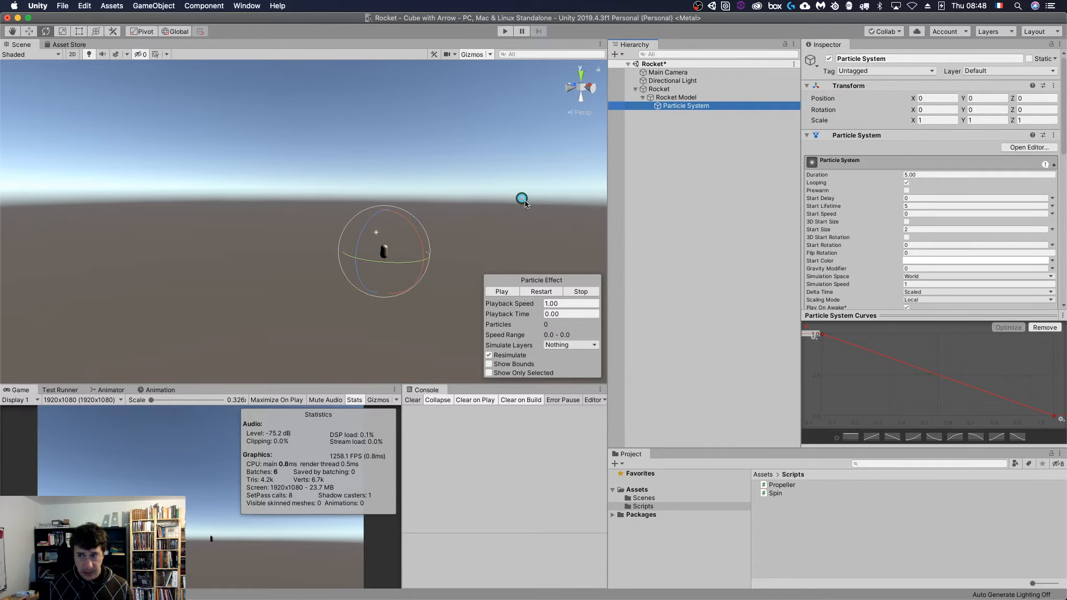
Step: Look through the Particle System's modules and save the Rocket scene
scroll(875, 240, "down", 15)
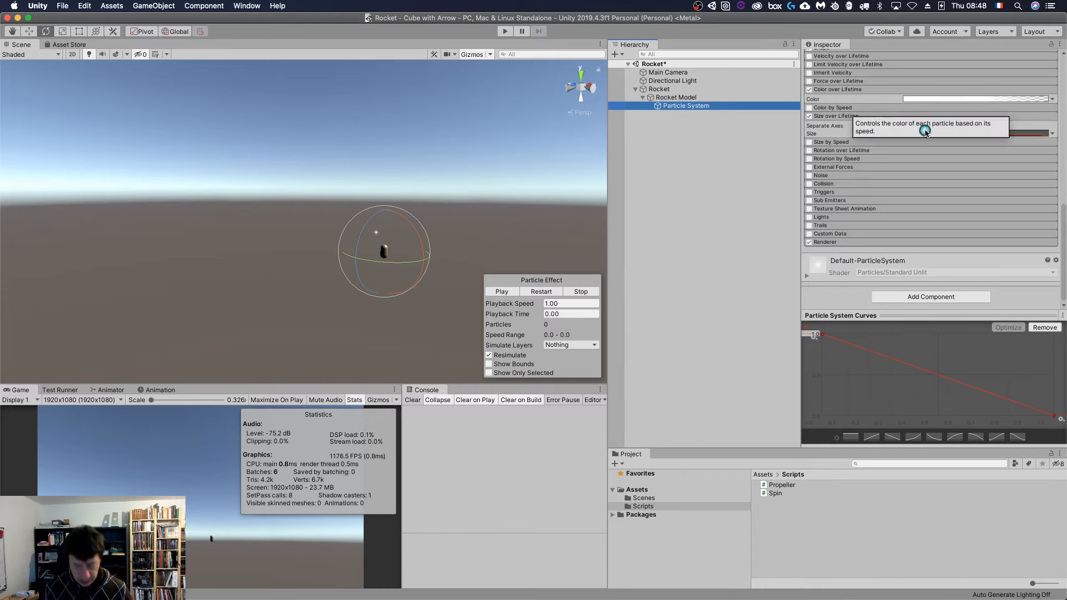
scroll(859, 177, "up", 5)
scroll(862, 179, "up", 10)
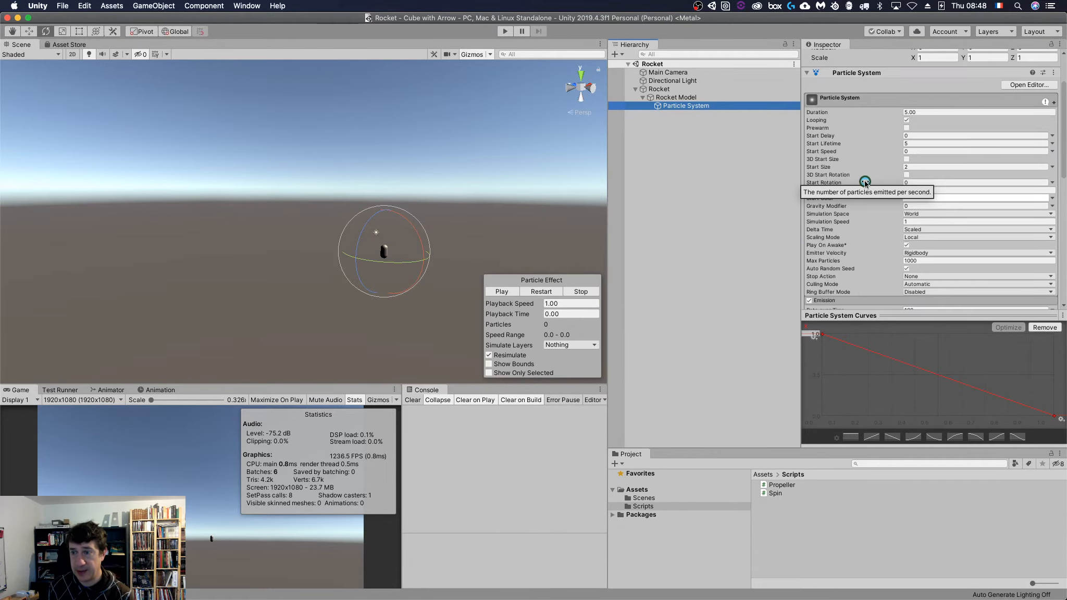
Step: Create a C# script named ParticleScatter in the Scripts folder
left_click(765, 525)
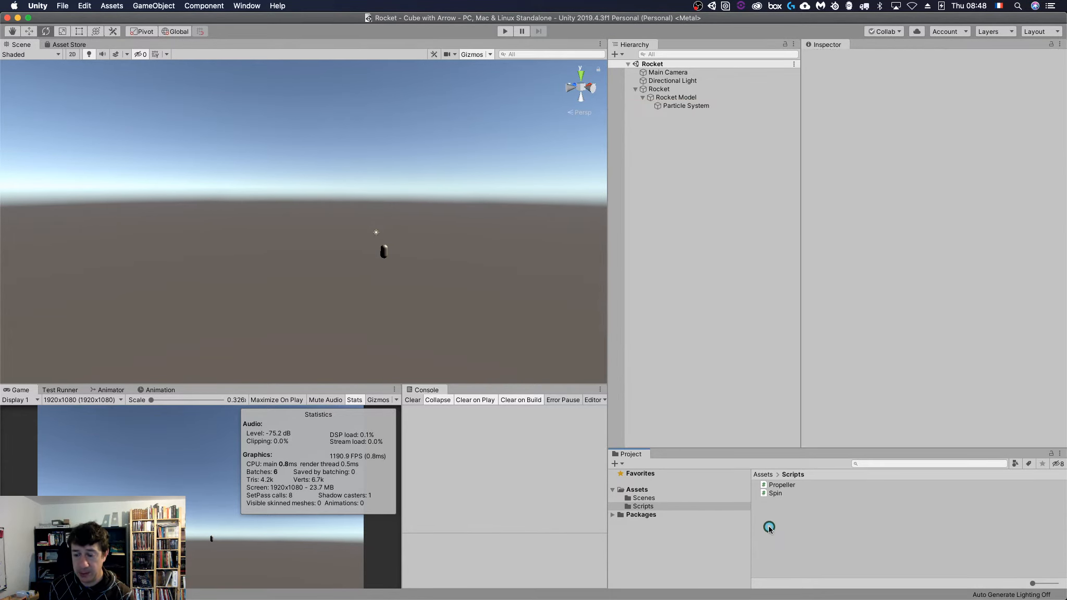
right_click(762, 511)
mouse_move(805, 347)
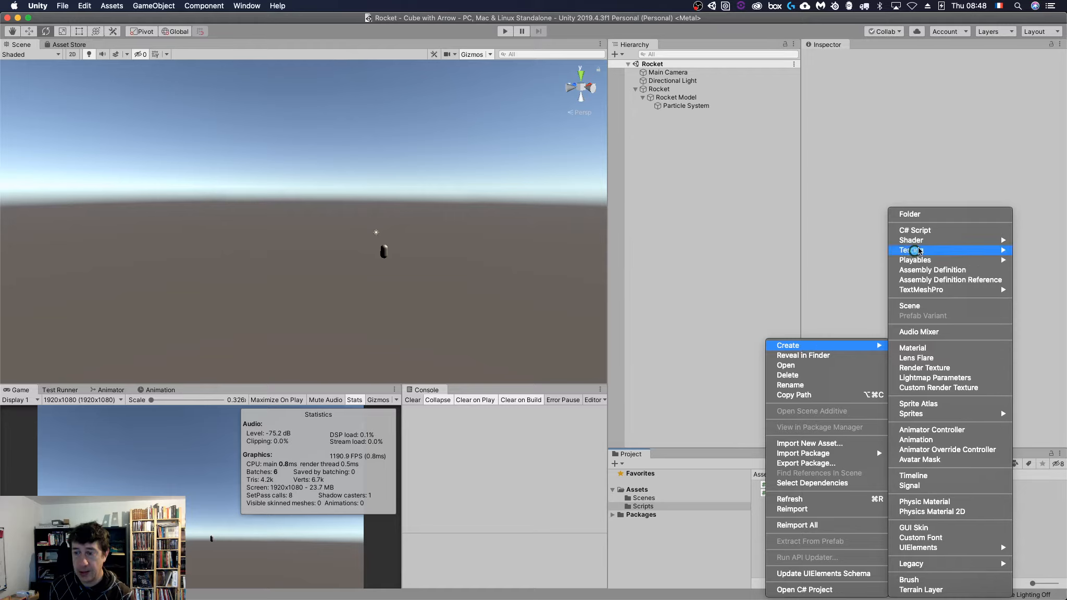
left_click(915, 230)
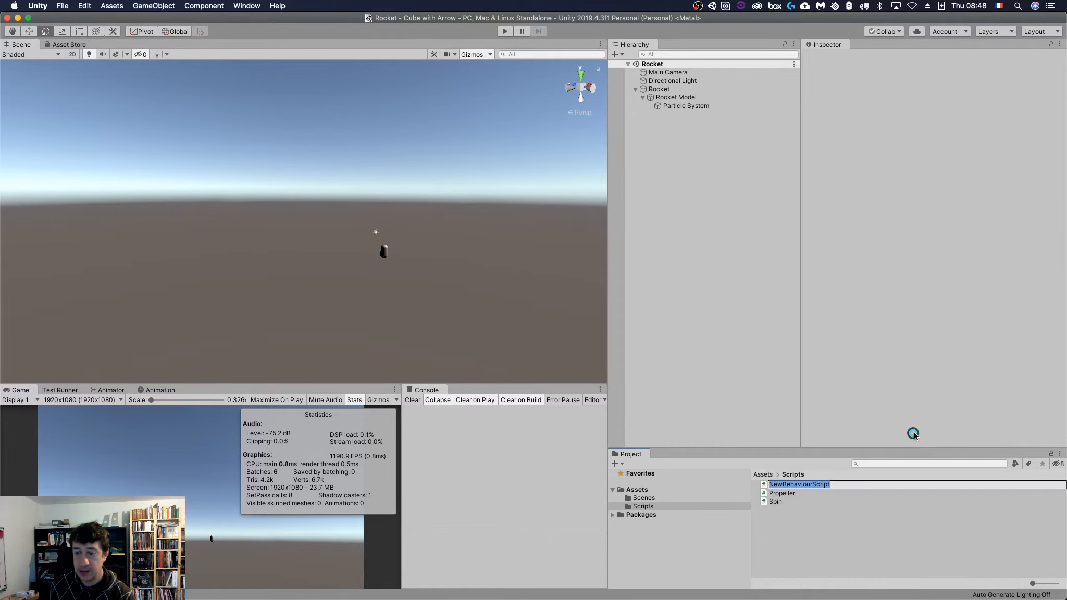
type("Prticl")
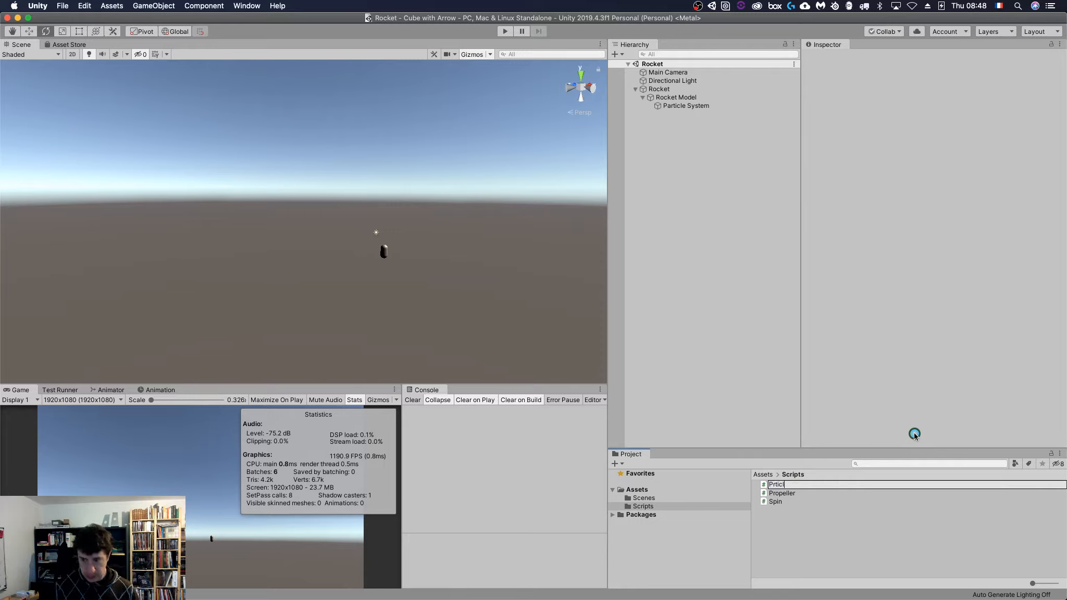
key("BackSpace")
key("BackSpace")
key("BackSpace")
key("BackSpace")
key("BackSpace")
type("a")
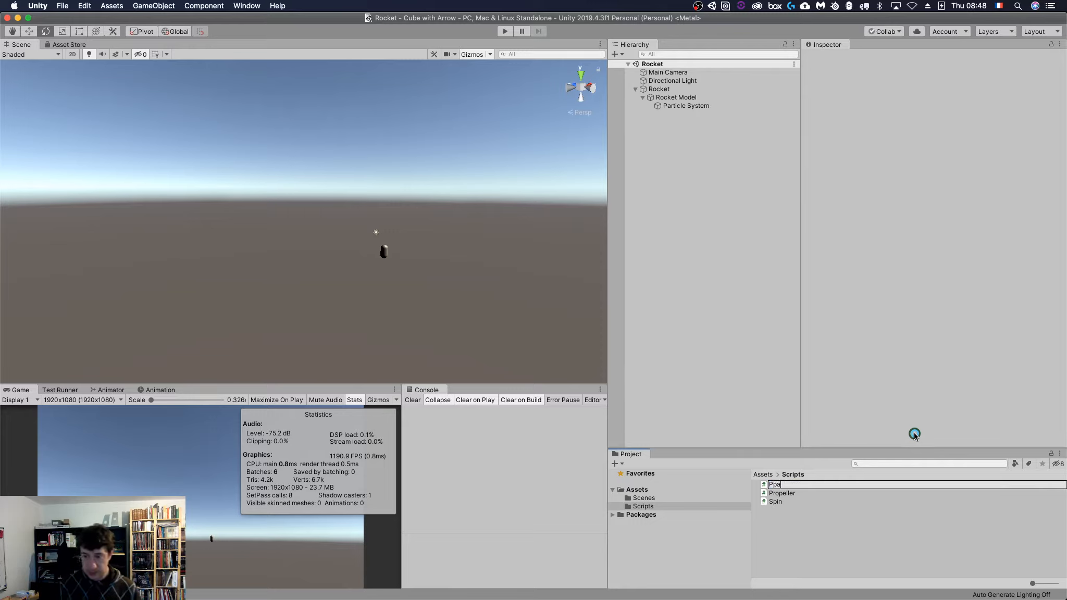
type("ri")
type("ticle")
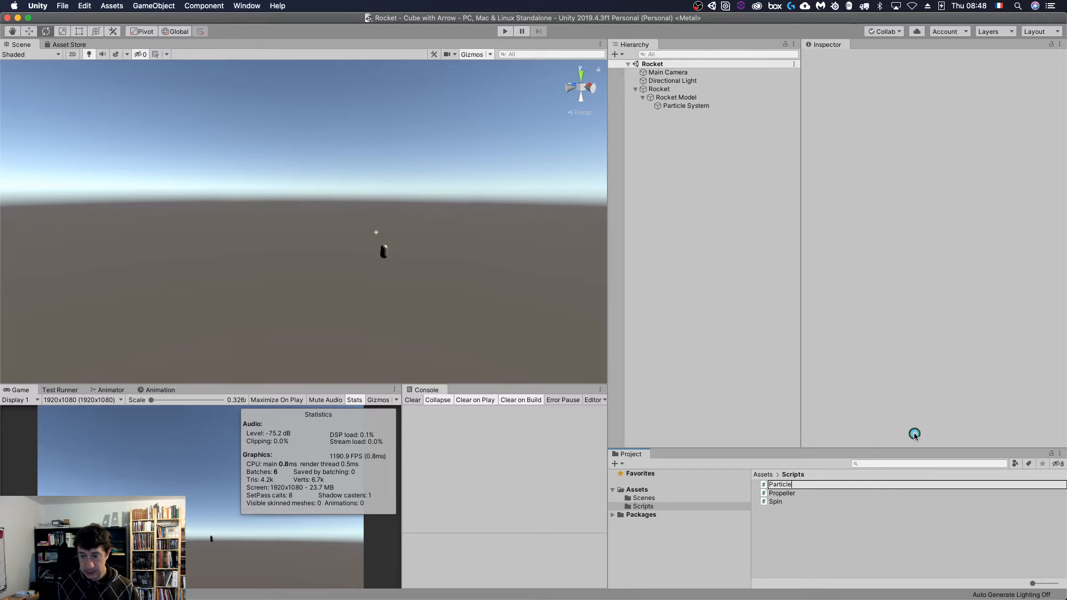
type("Scatter")
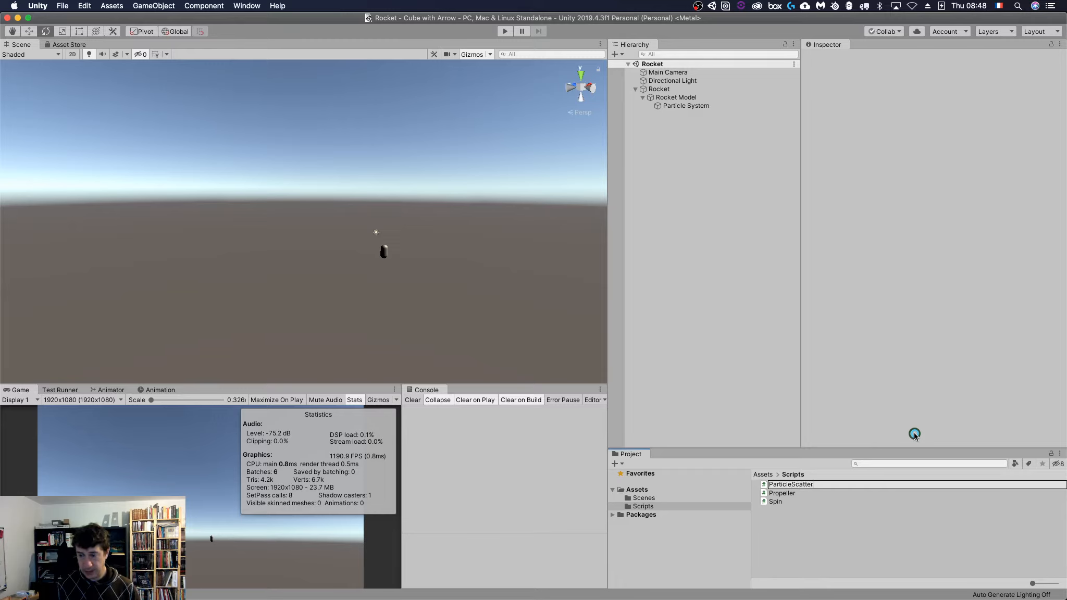
key("Return")
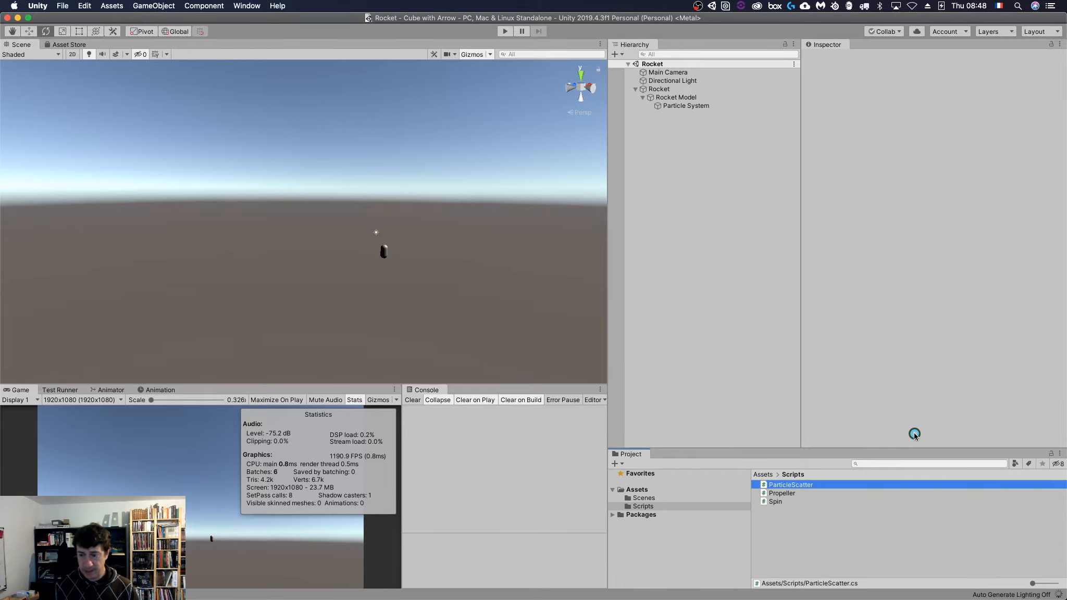
Step: Open the ParticleScatter script in JetBrains Rider and delete the System.Collections using lines and the default Start and Update methods
double_click(762, 488)
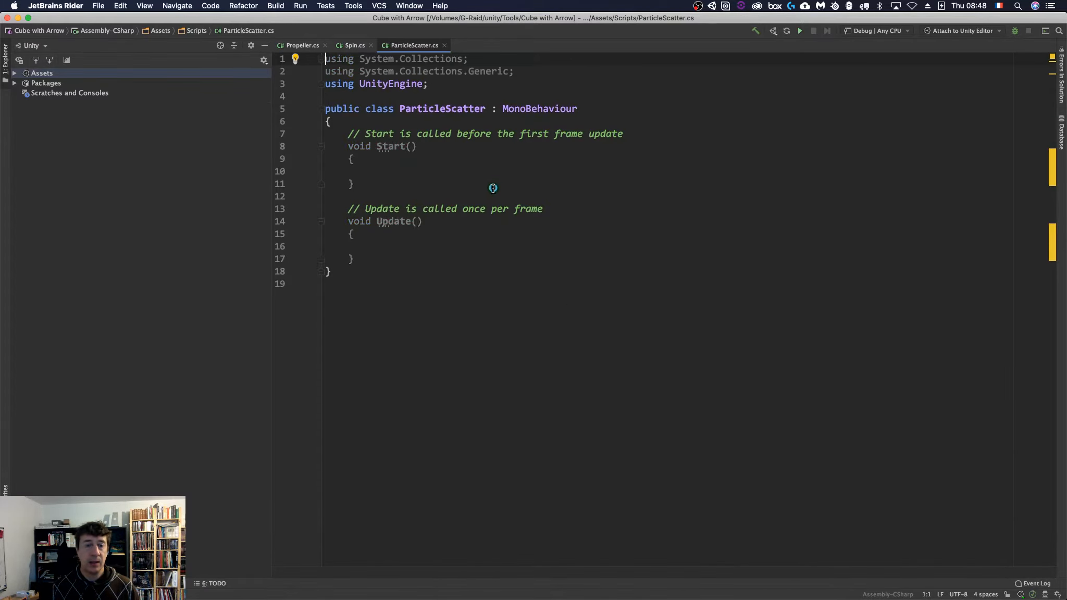
left_click_drag(514, 72, 325, 59)
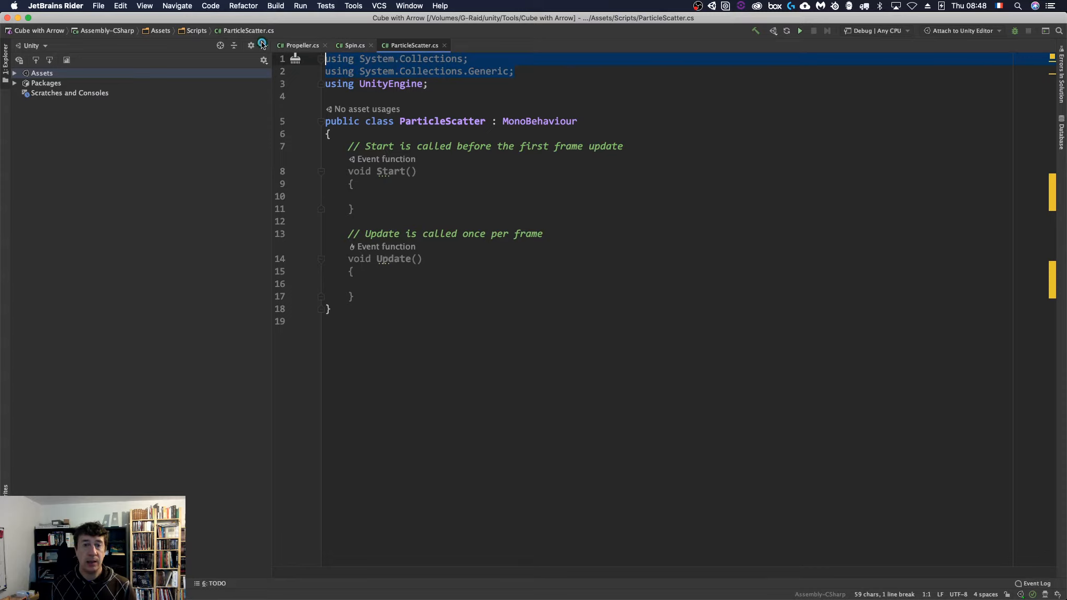
key("BackSpace")
key("Delete")
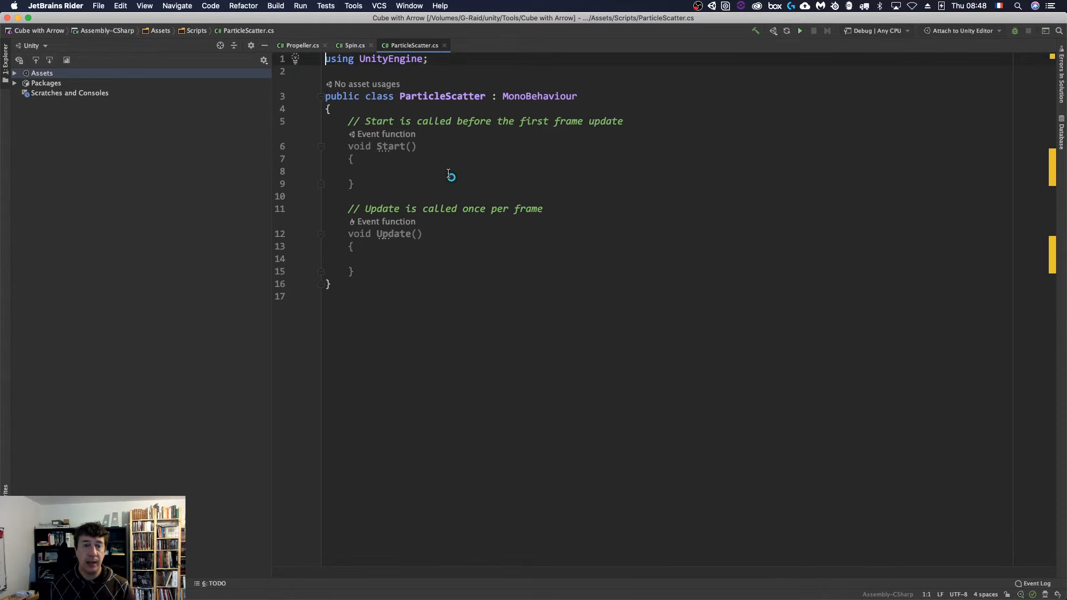
left_click(371, 111)
left_click_drag(291, 120, 295, 270)
key("BackSpace")
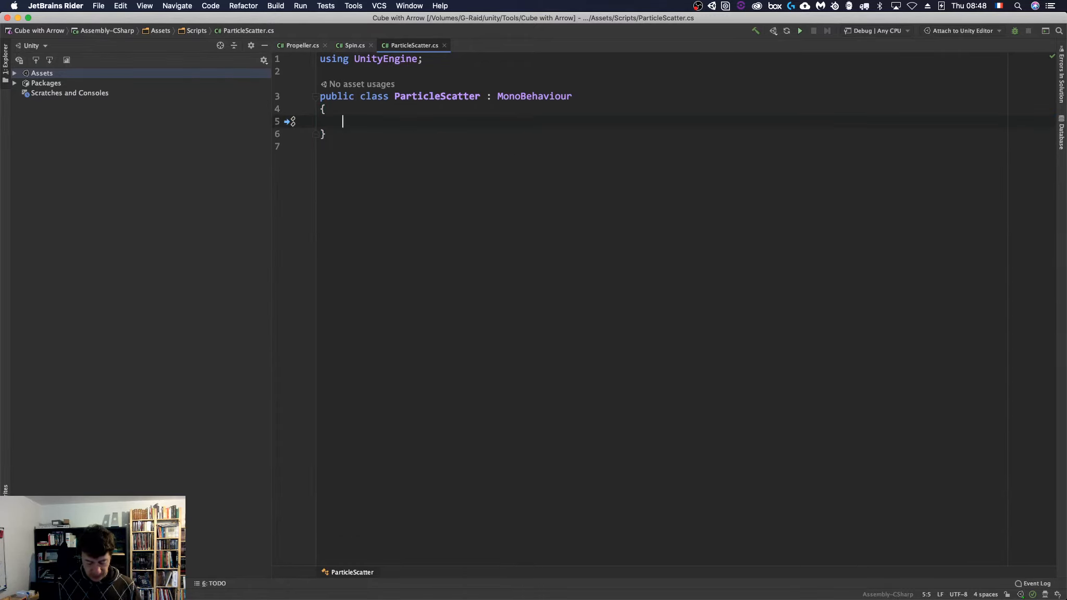
Step: Declare two private Transform fields named reference and offset in the ParticleScatter class
type("Transform ")
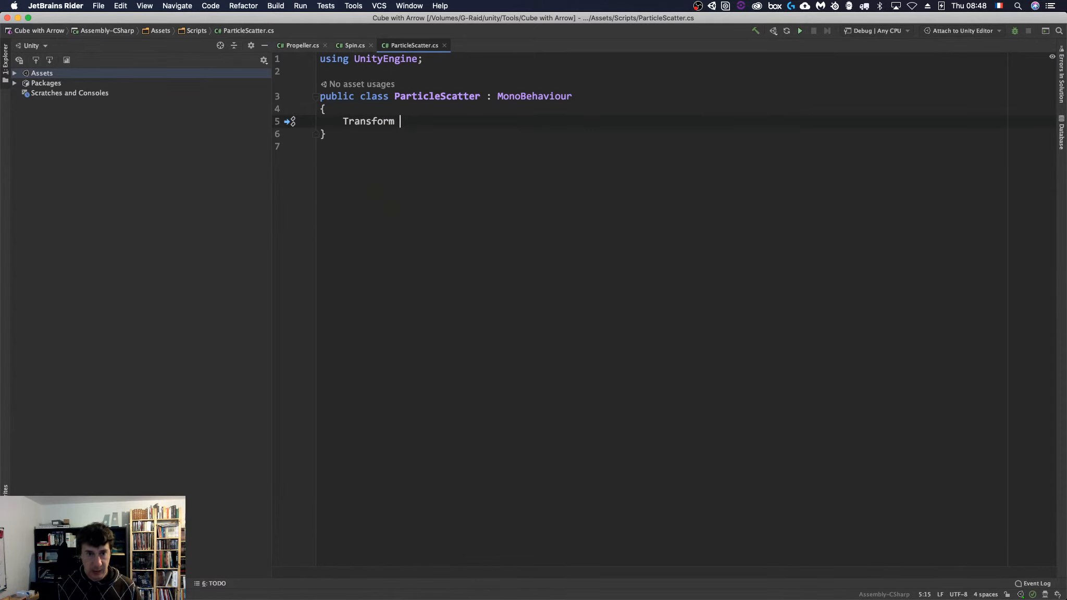
type("refere")
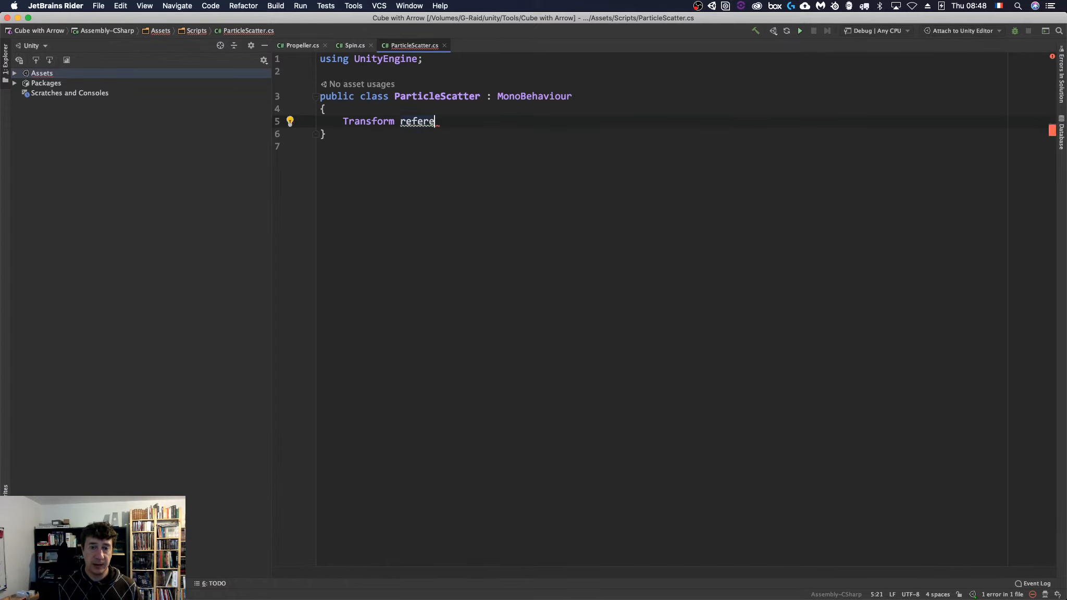
type("nce;")
key("Return")
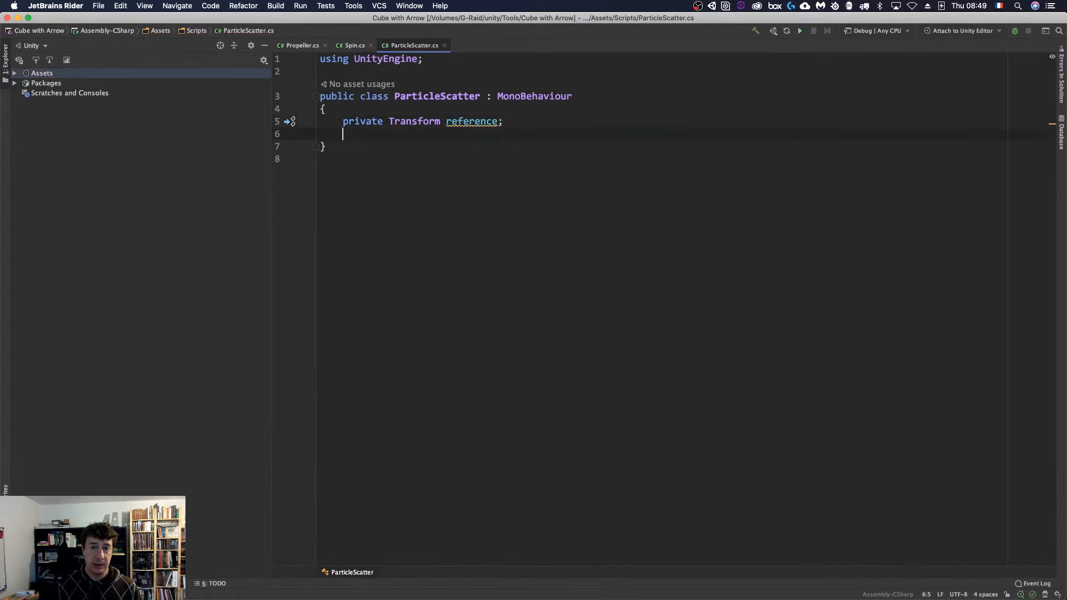
type("private T")
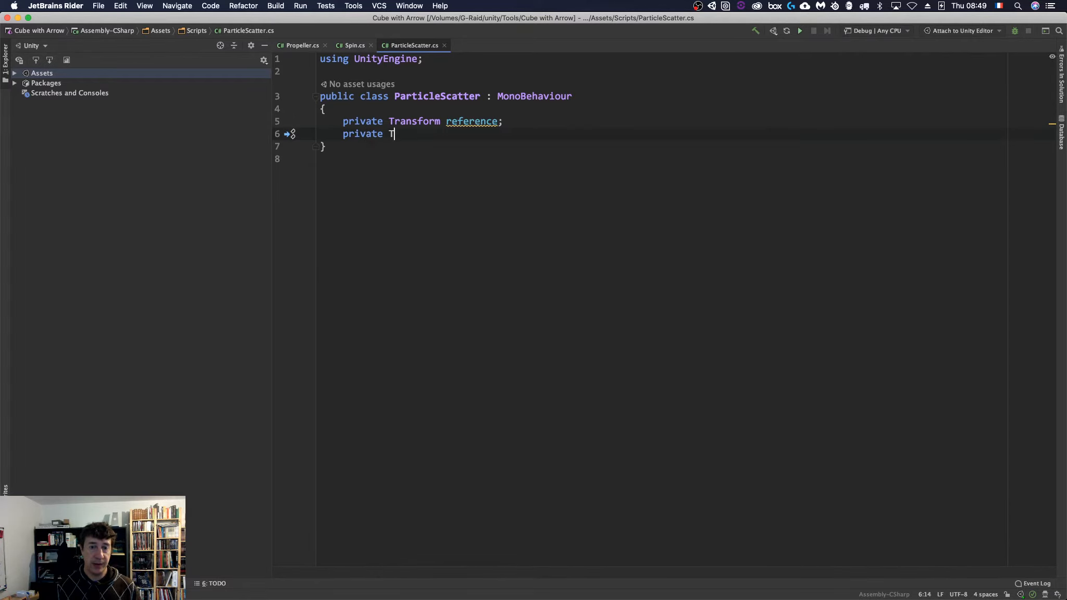
type("ransform")
key("Return")
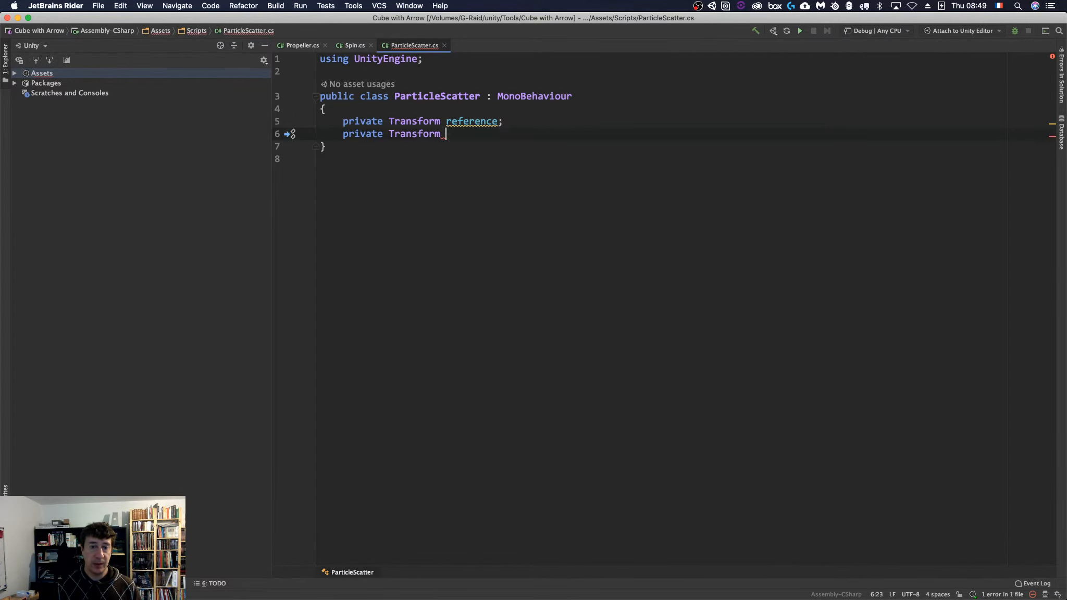
type("offset;")
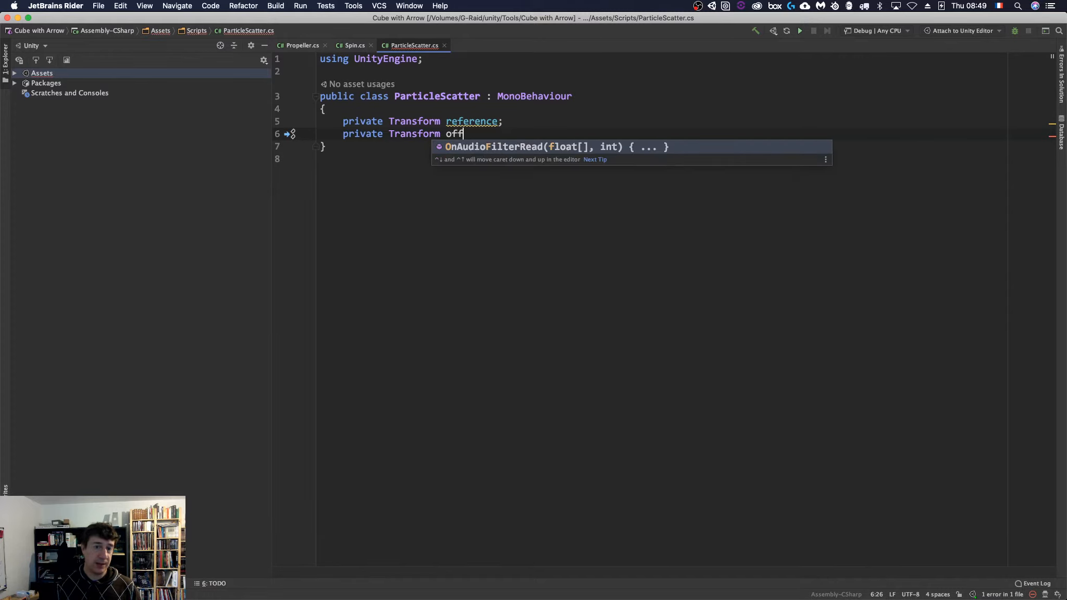
key("Return")
key("Return")
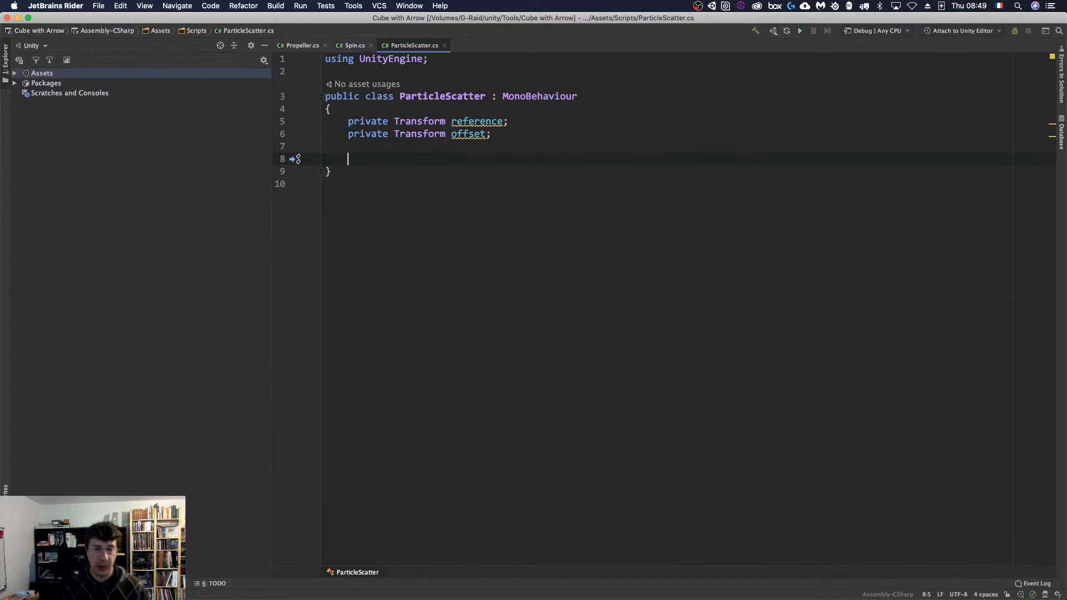
left_click(469, 119)
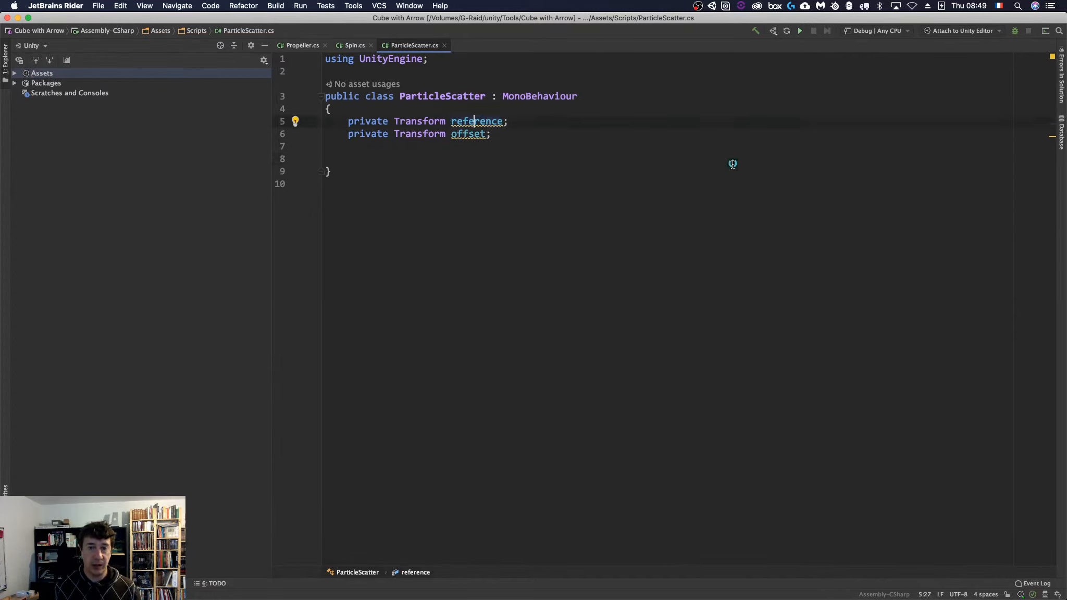
key("alt+Return")
key("Return")
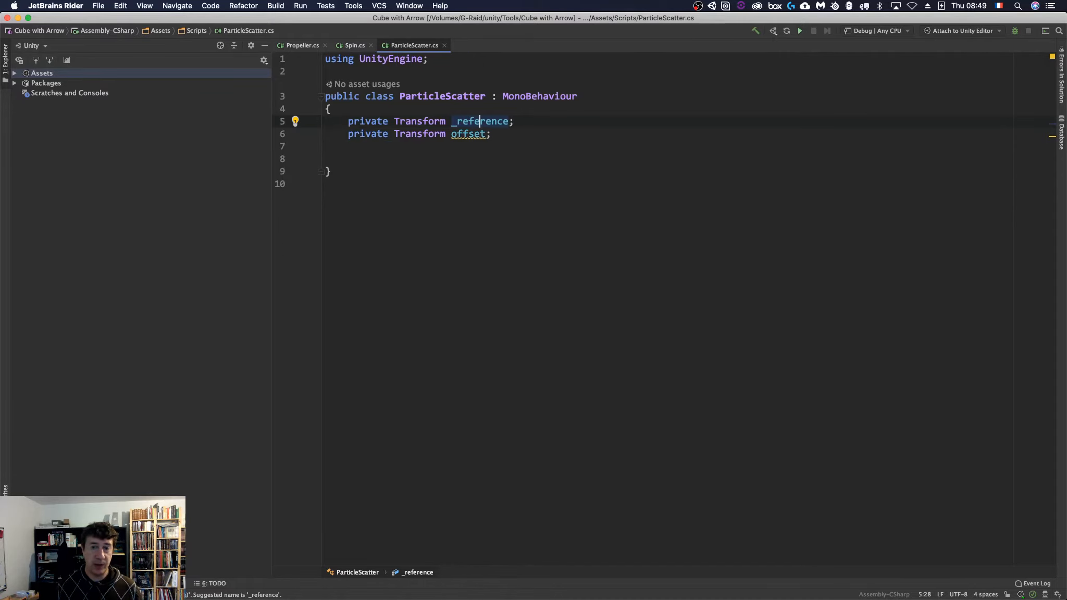
key("Down")
key("Up")
key("super+z")
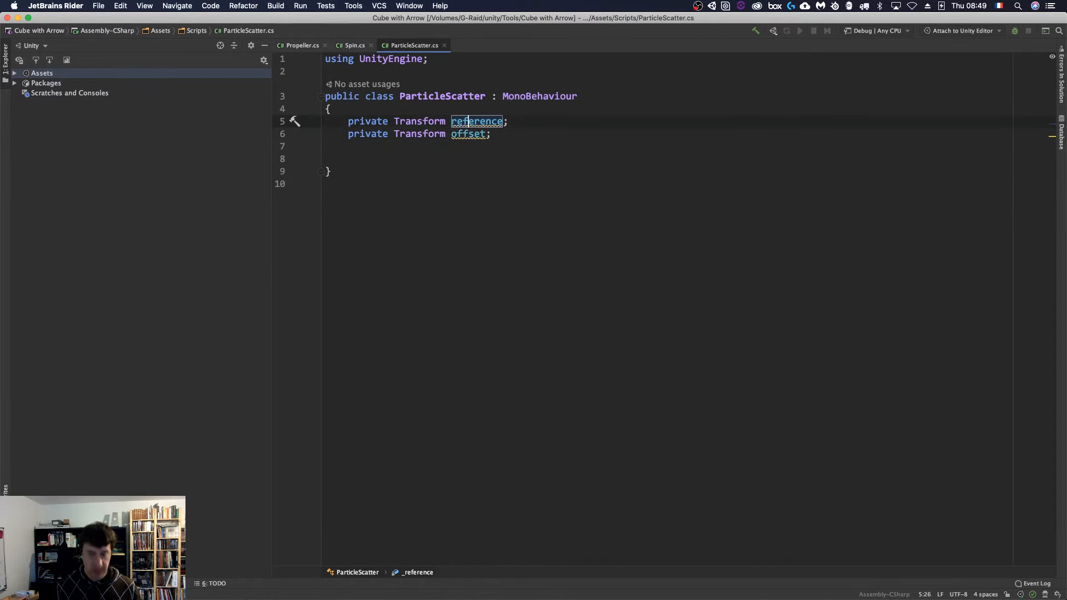
Step: Convert the reference and offset fields to serialized fields with the [SerializeField] attribute
key("alt+Return")
key("Down")
key("Down")
key("Down")
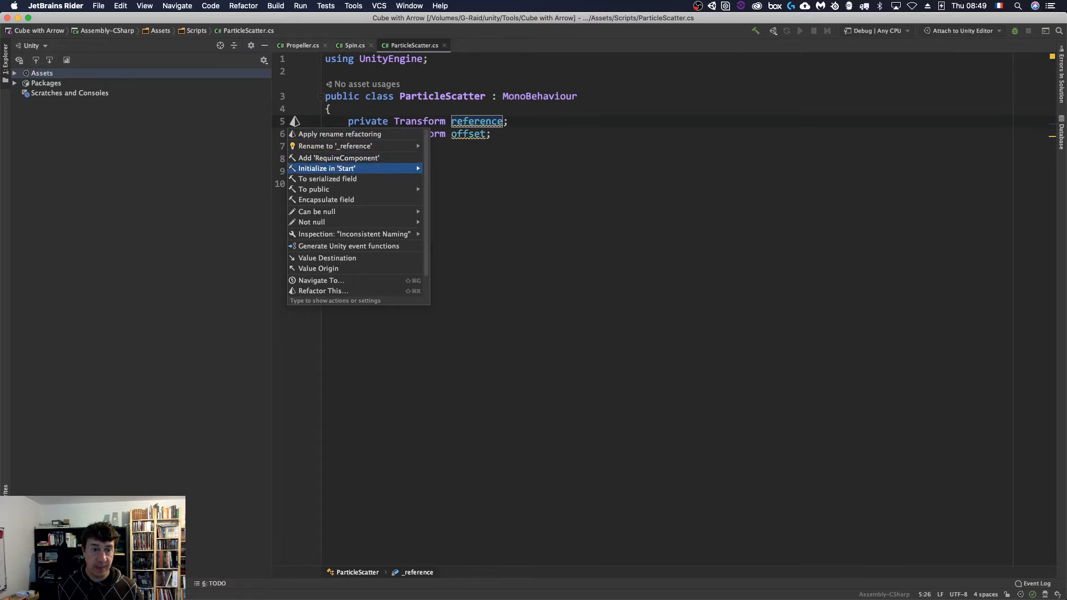
key("Down")
key("Return")
key("Down")
key("alt+Return")
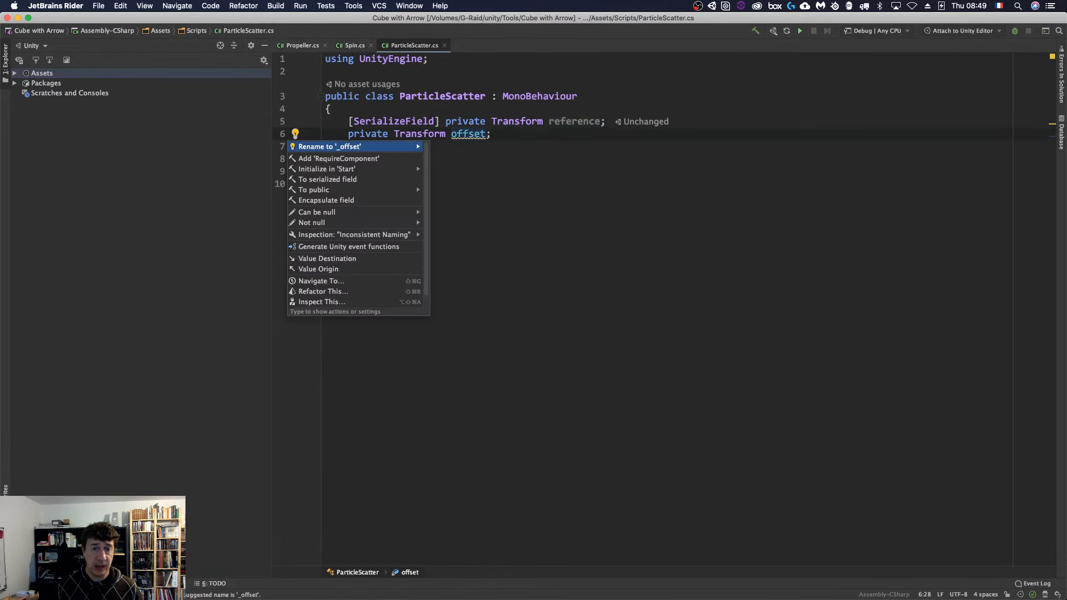
key("Down")
key("Down")
key("Down")
key("Return")
Step: Generate a private Update event function below the two Transform fields
key("Down")
key("Down")
key("Return")
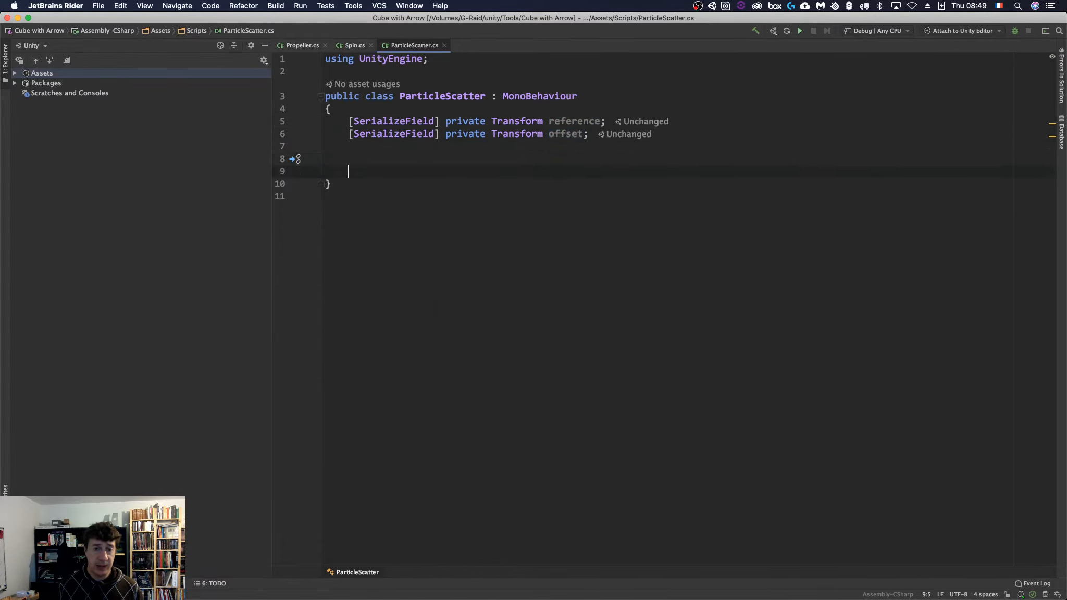
key("Return")
key("Up")
key("Up")
type("up")
key("Return")
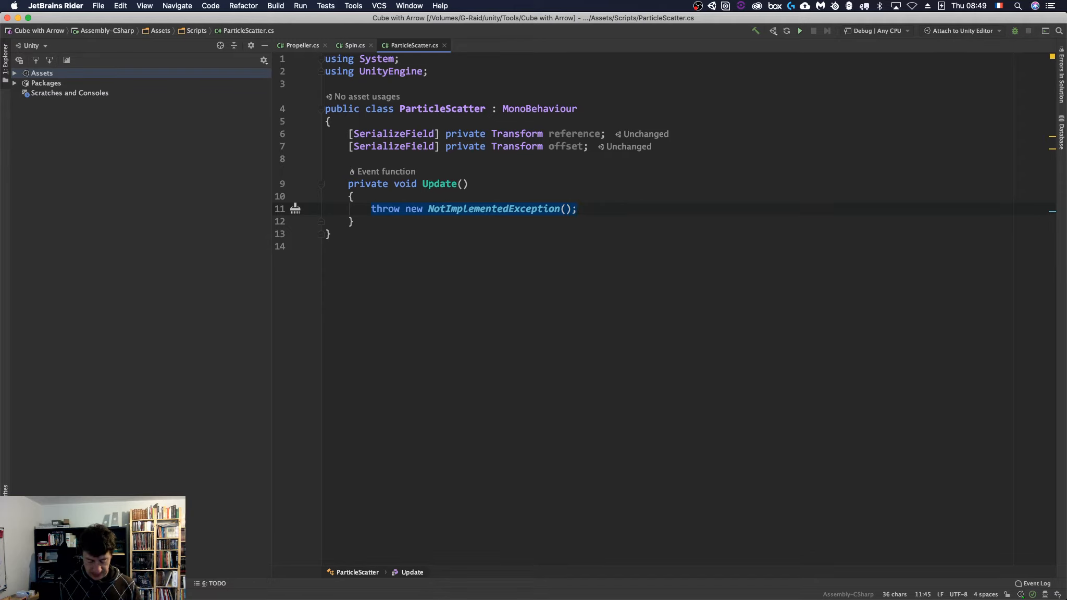
Step: Replace the placeholder exception in Update with the line "var direction = offset - reference;"
type("dire")
key("BackSpace")
key("BackSpace")
key("BackSpace")
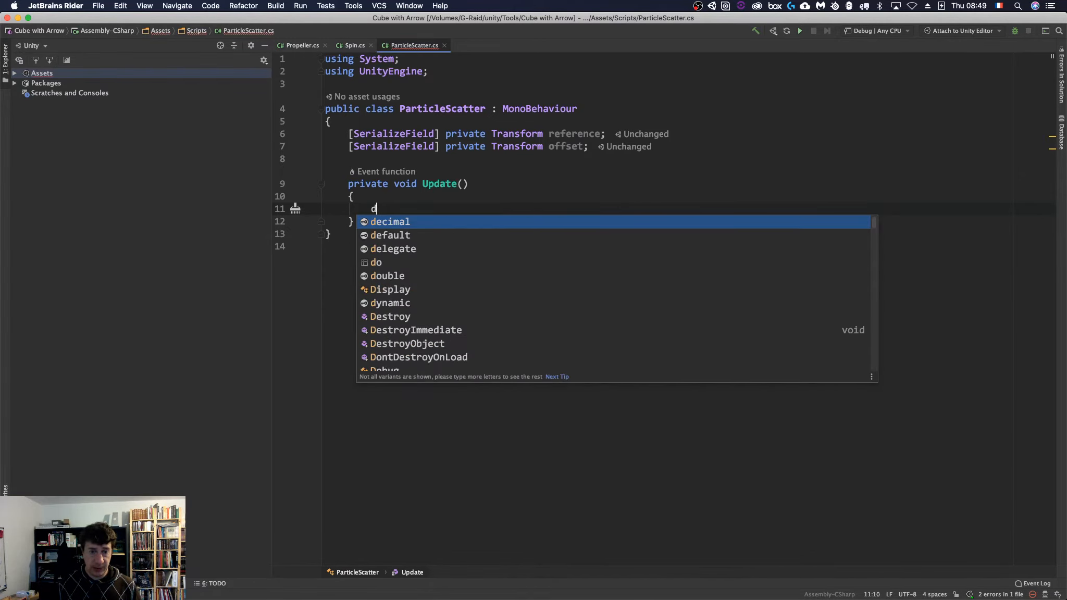
key("BackSpace")
type("var direction = o")
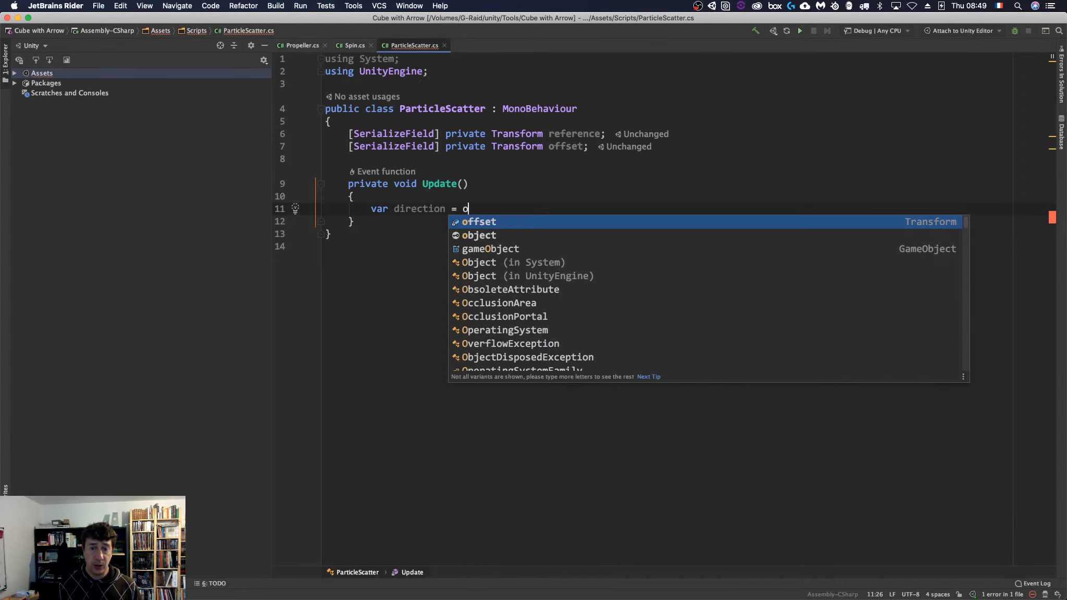
key("Return")
type("- re")
key("Return")
type(";")
key("Return")
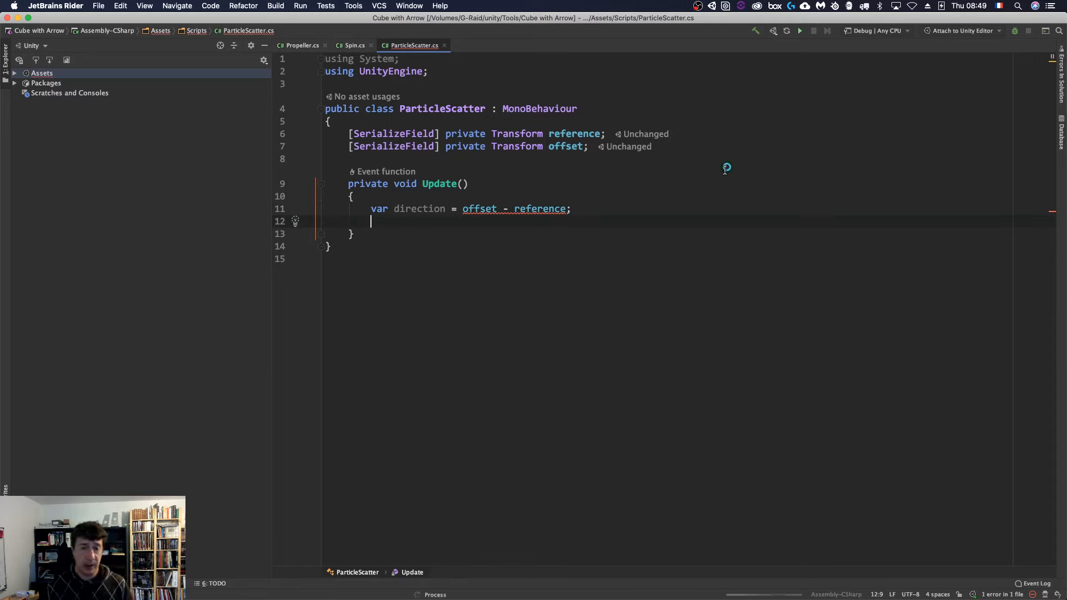
Step: Change the direction calculation to subtract positions: "offset.position - reference.position"
mouse_move(488, 208)
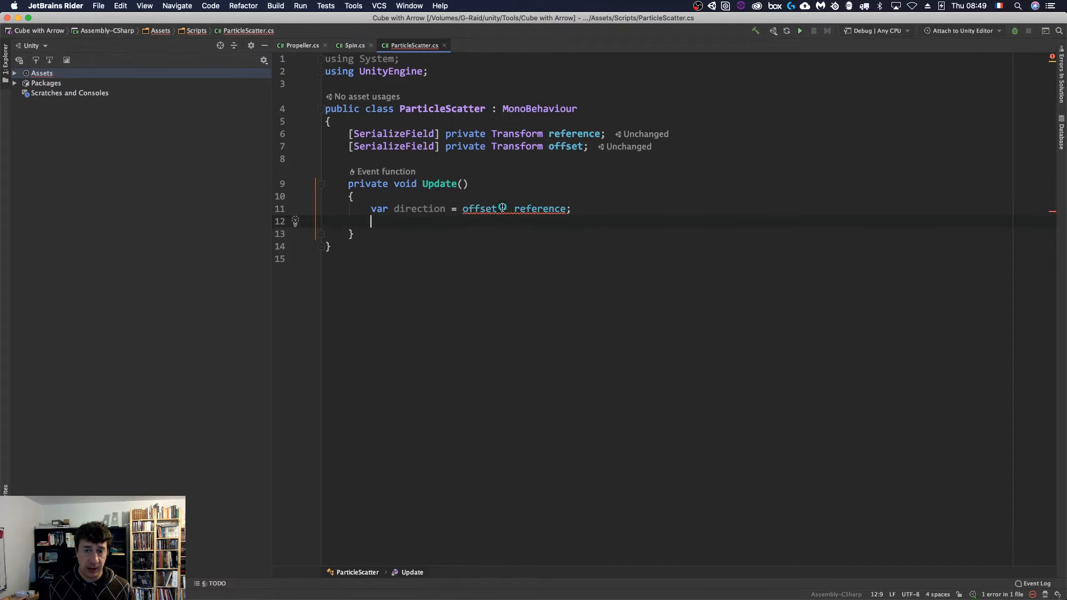
left_click(498, 208)
type(".p")
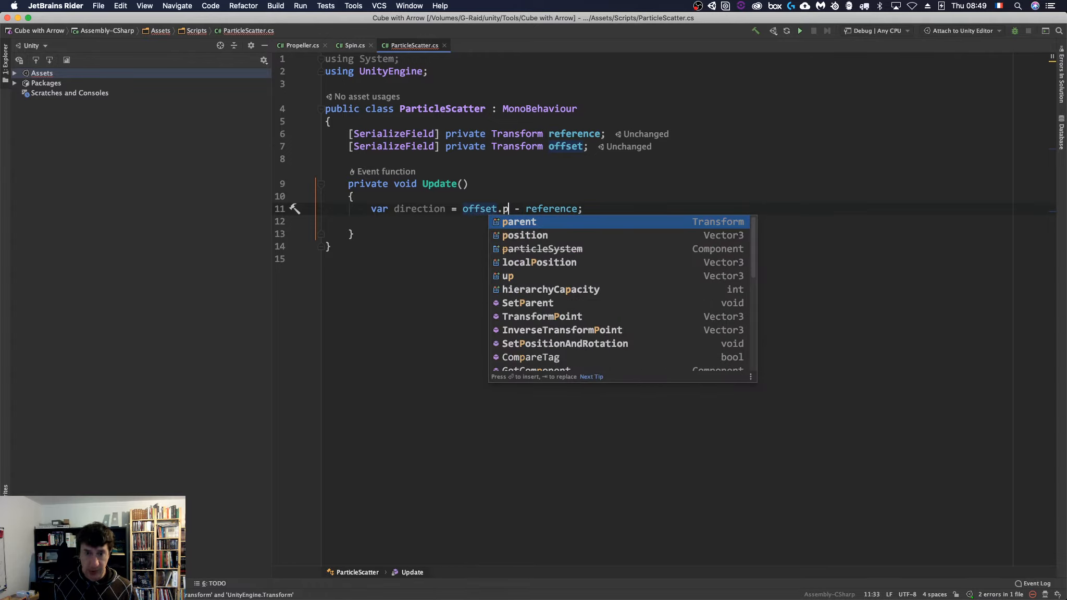
key("Down")
key("Return")
key("Right")
key("Right")
key("Right")
key("Right")
key("Right")
key("Right")
key("Right")
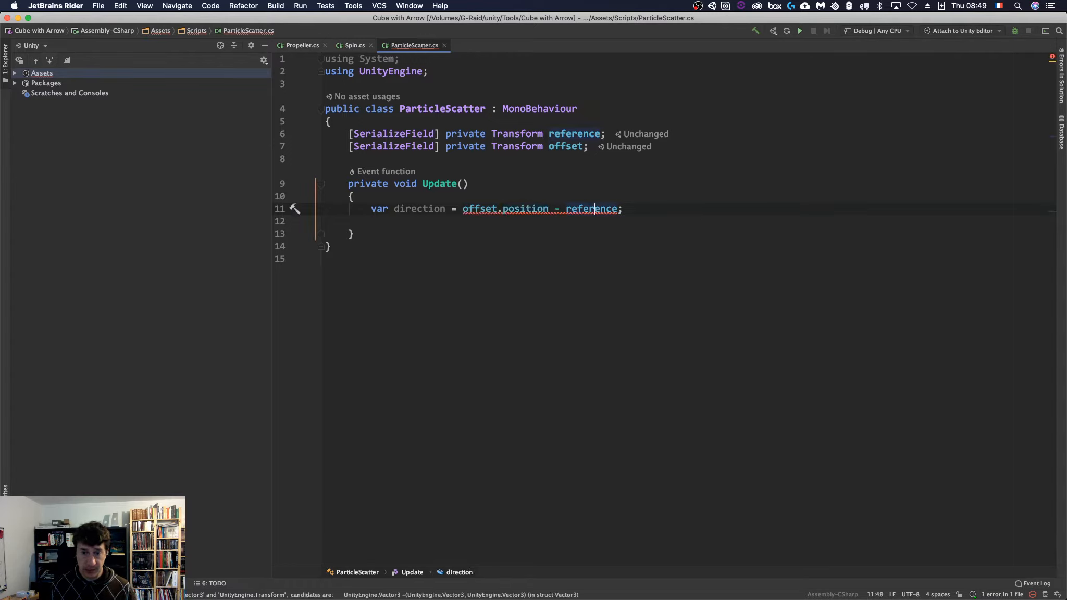
type(".po")
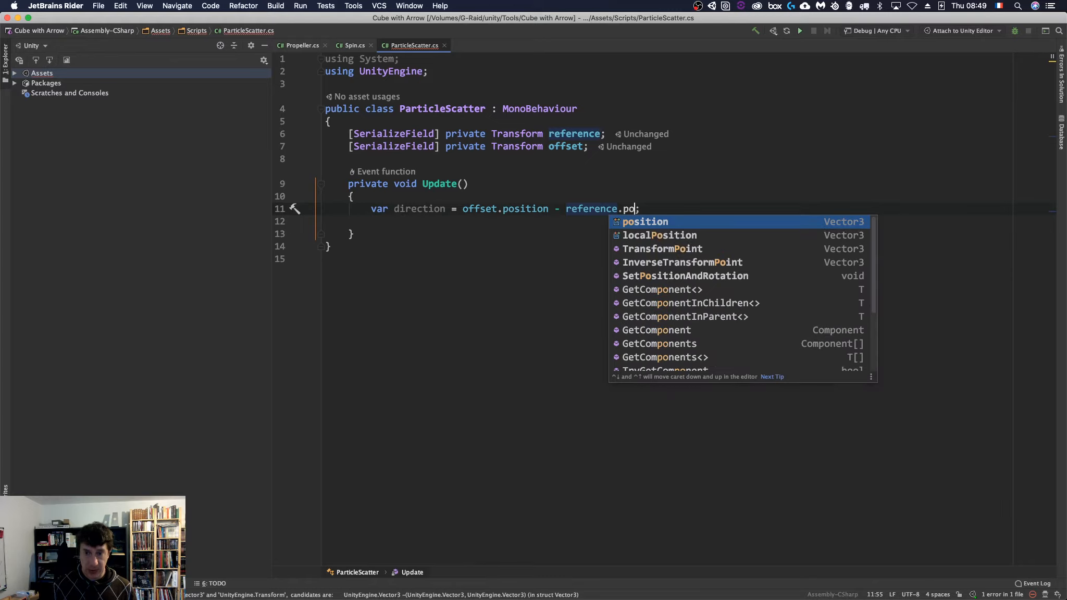
key("Return")
key("Down")
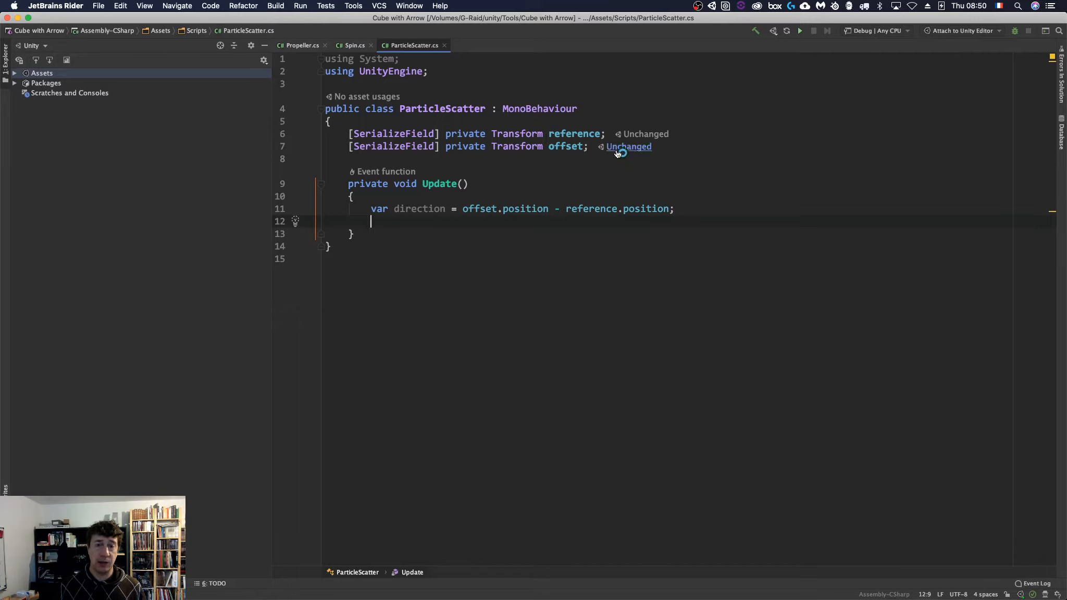
Step: Add a private float field named scatterSpeed below offset and convert it to a serialized field
left_click(594, 147)
key("Return")
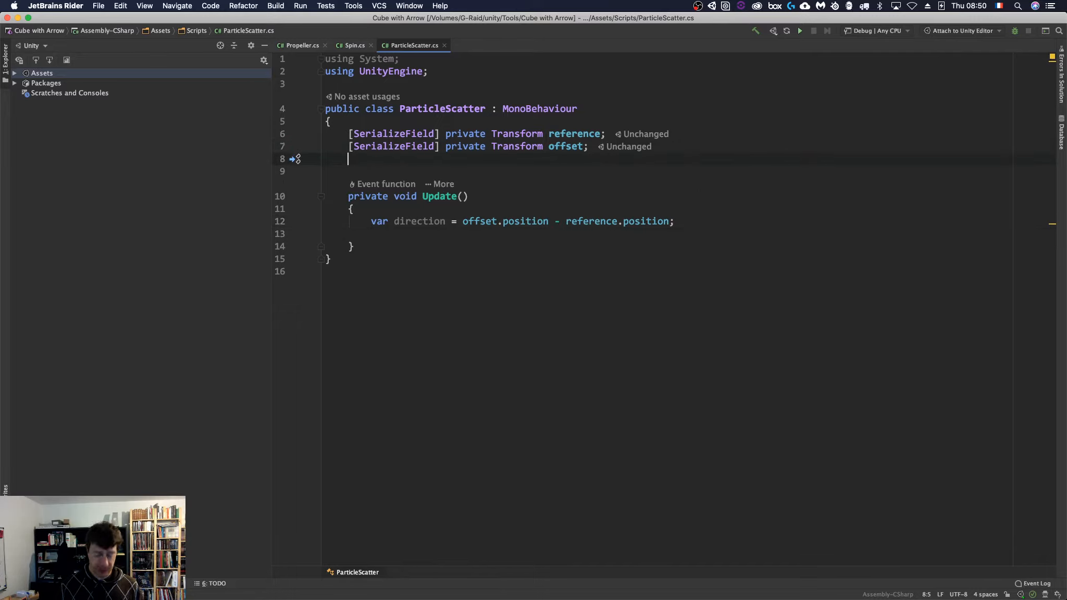
type("float ")
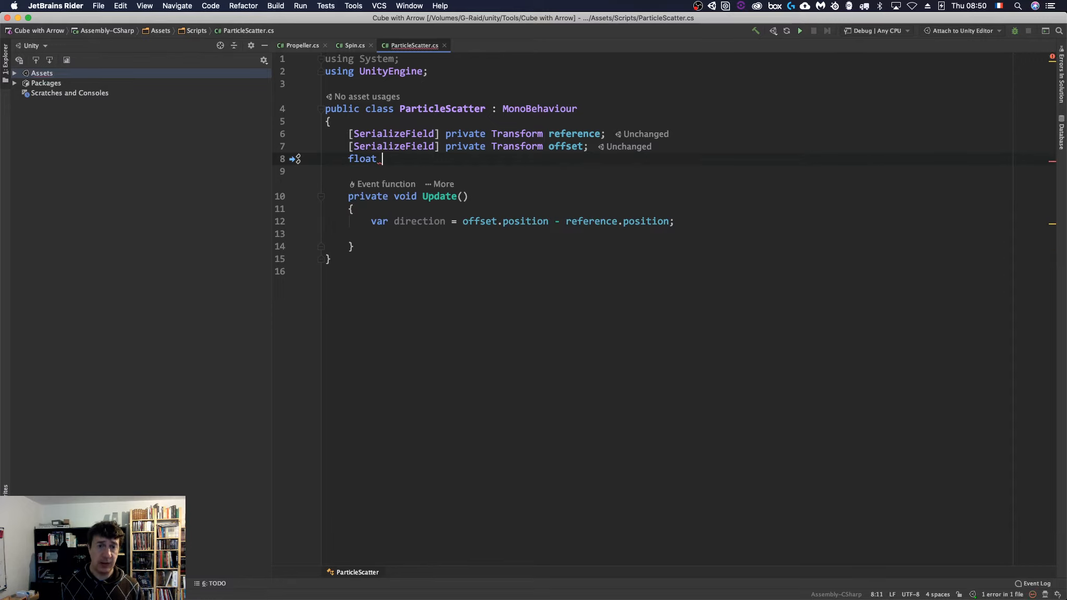
type("scatte'r")
key("BackSpace")
key("BackSpace")
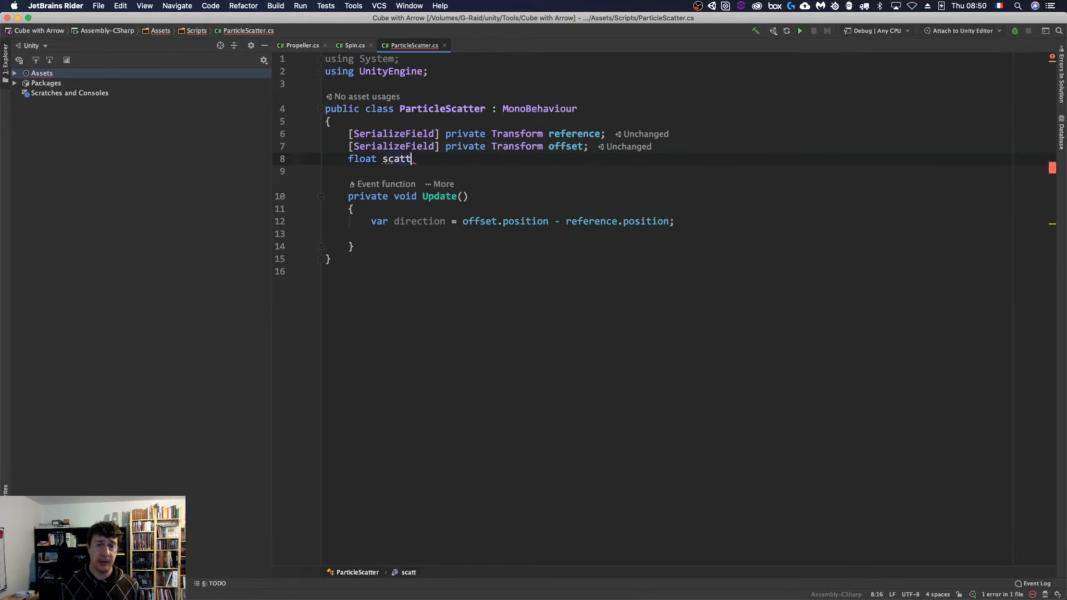
type("rSpee")
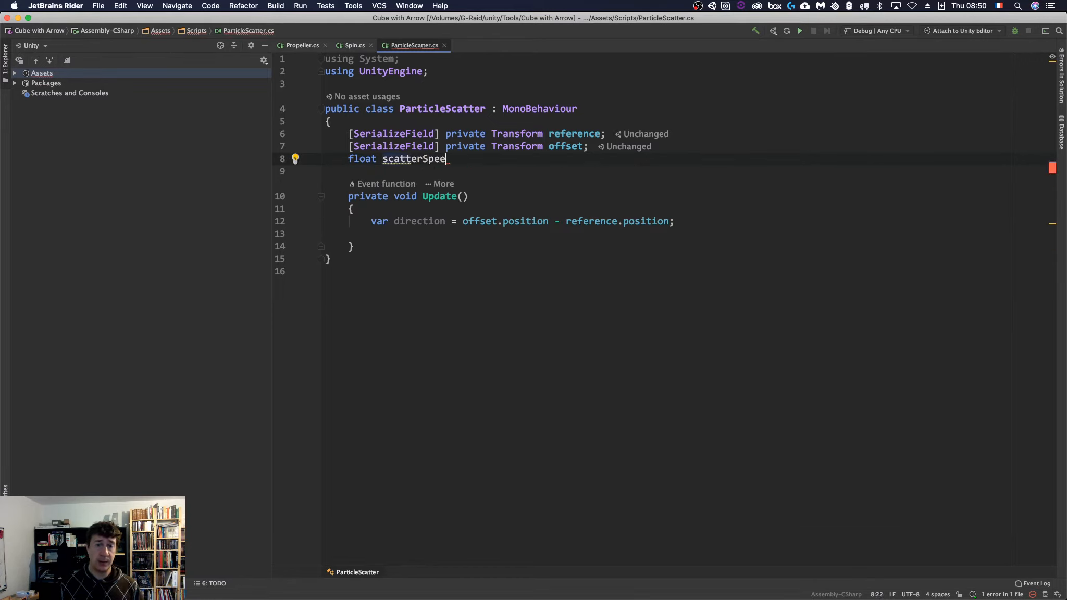
type("d;")
key("Left")
key("Left")
key("alt+Return")
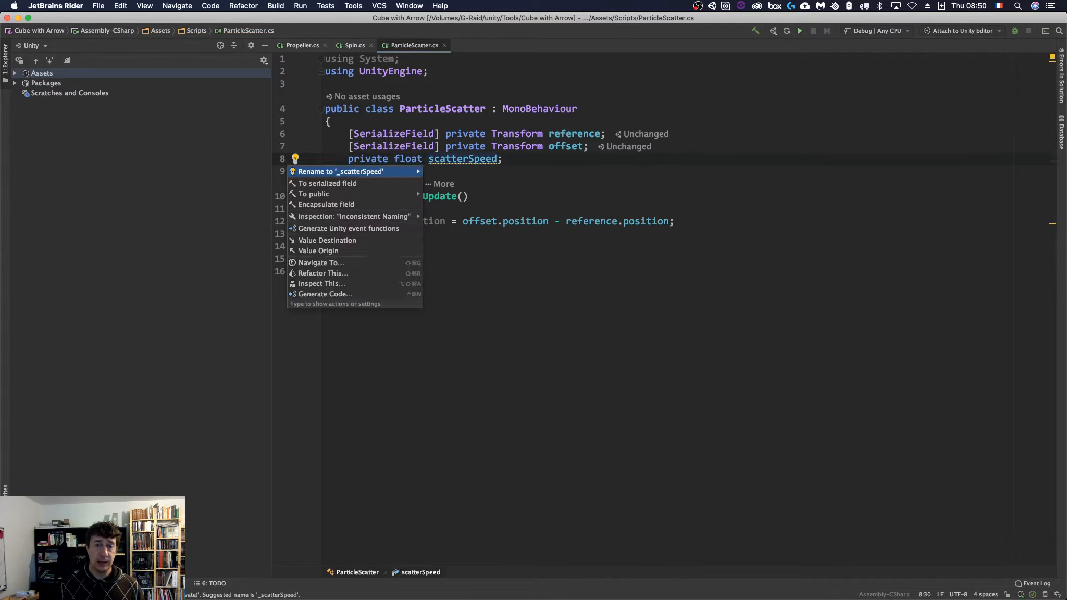
key("Down")
key("Return")
Step: Write "var speed = scatterSpeed*direction" on a new line below the direction calculation in Update
key("Down")
key("Down")
key("Down")
key("Down")
key("Down")
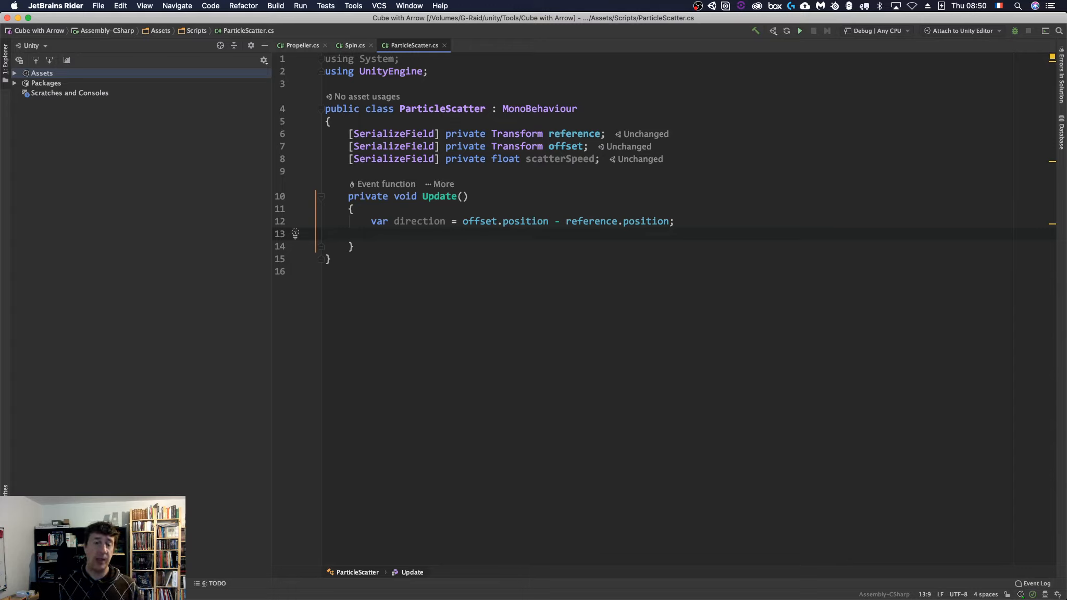
type("var speed ")
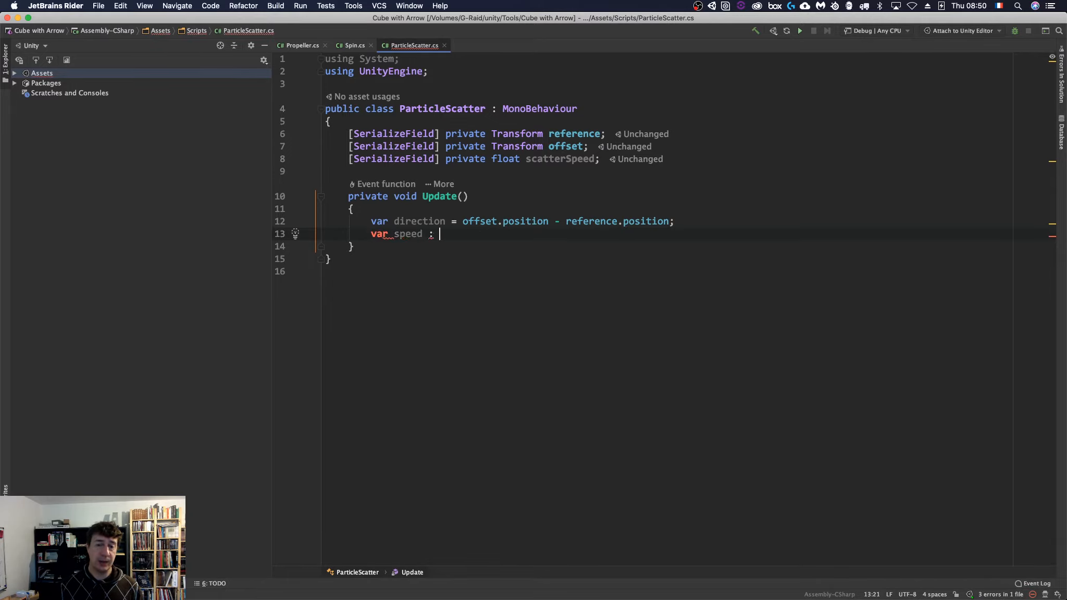
type("= s")
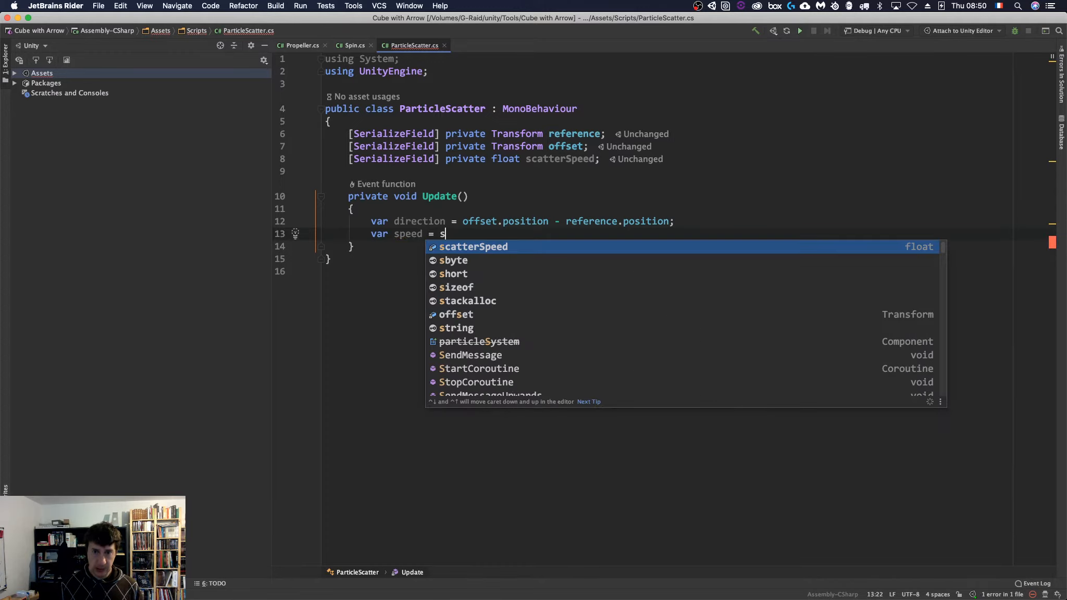
key("Return")
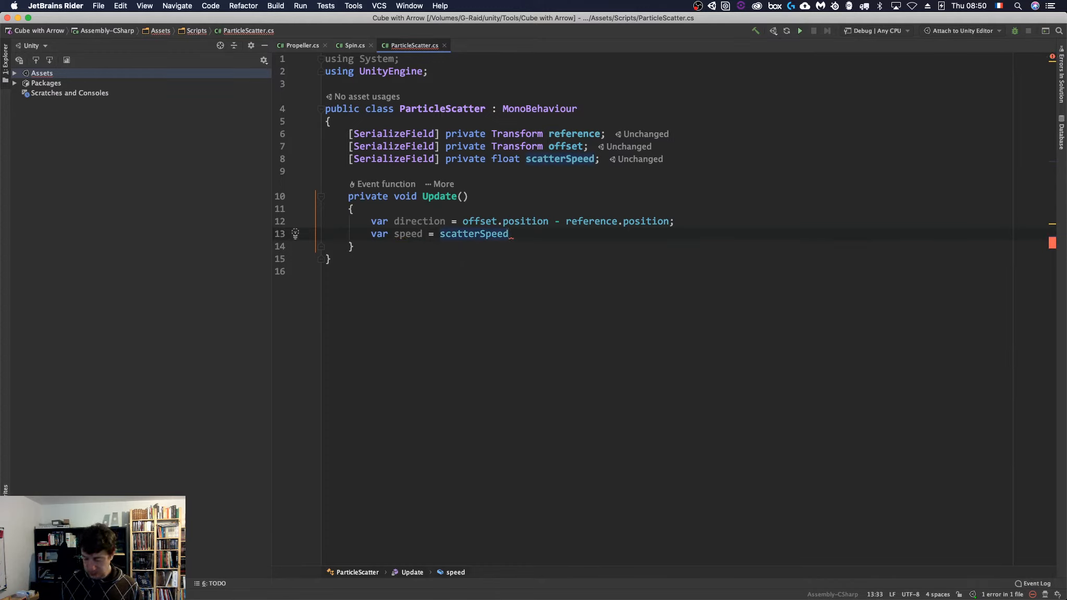
type("*")
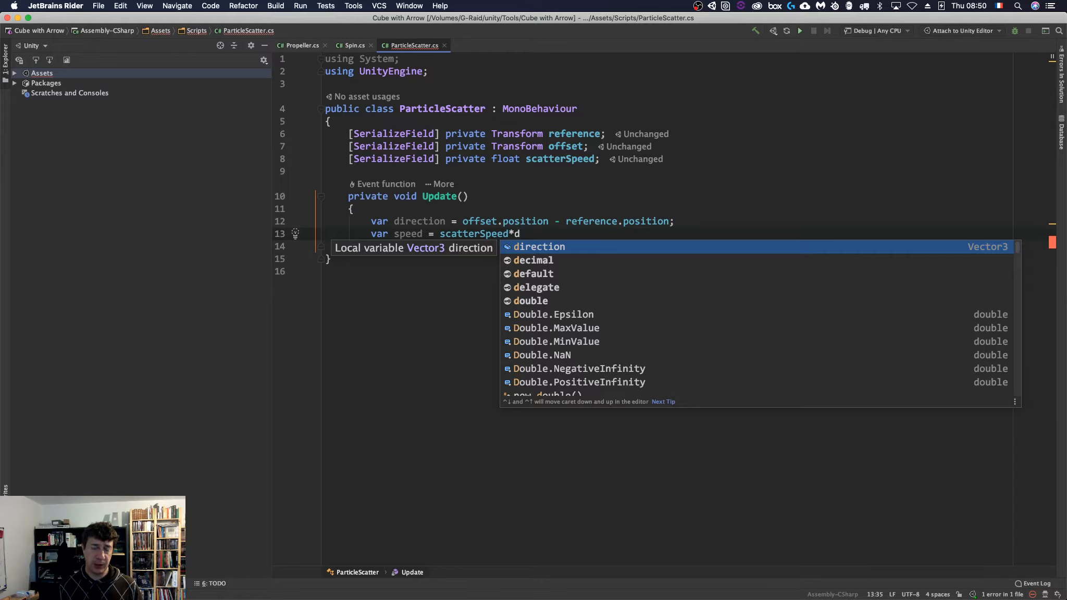
type("d")
key("Return")
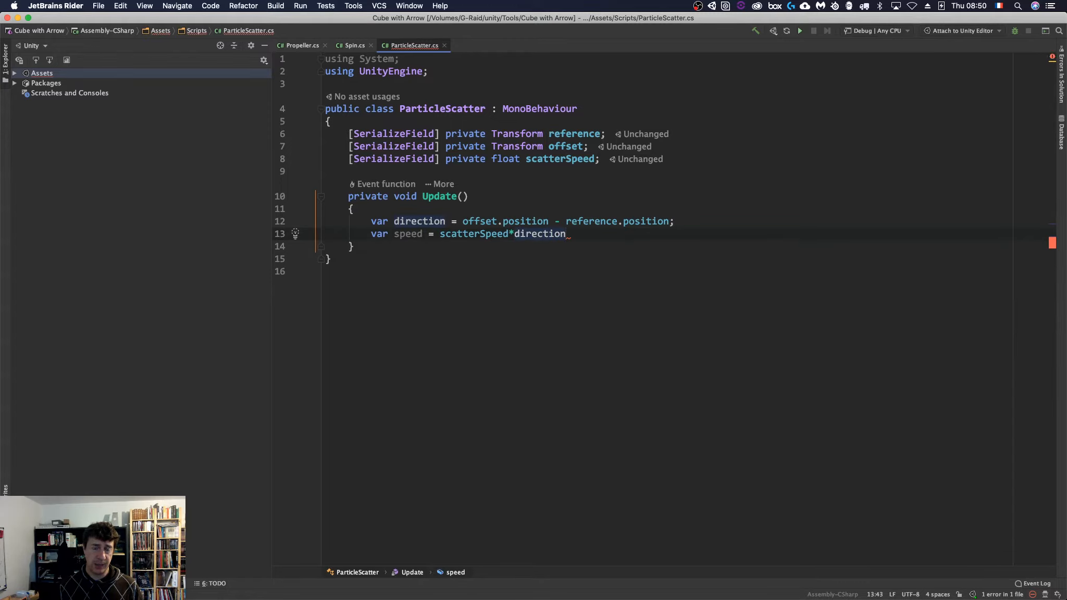
Step: Delete the speed line from Update
left_click(691, 219)
key("shift+Down")
key("BackSpace")
Step: Add a private ParticleSystem field named particles below the scatterSpeed field
key("Up")
key("Up")
key("Up")
key("Up")
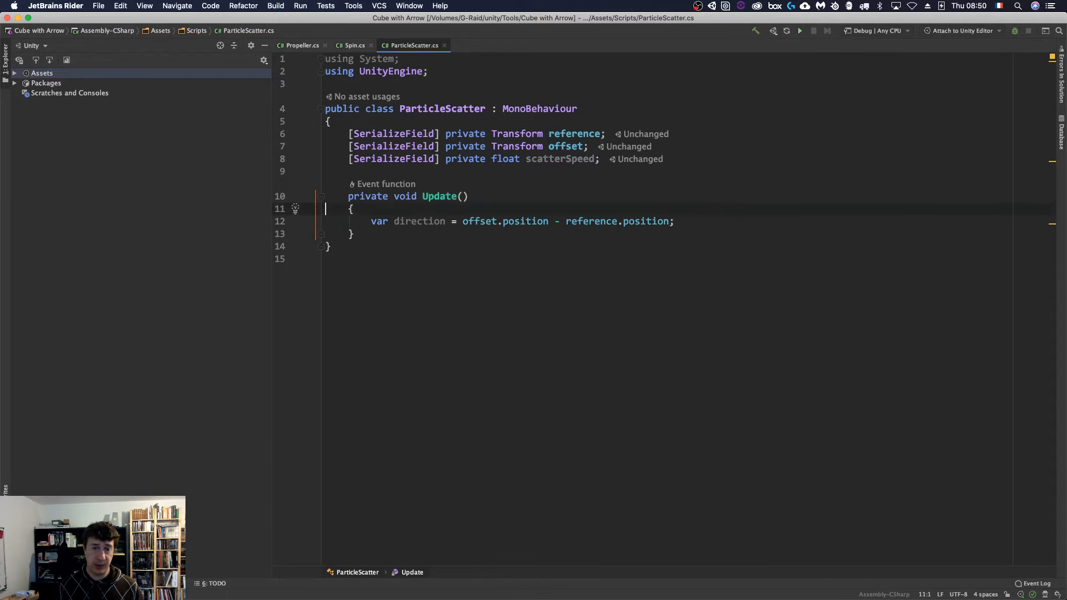
key("End")
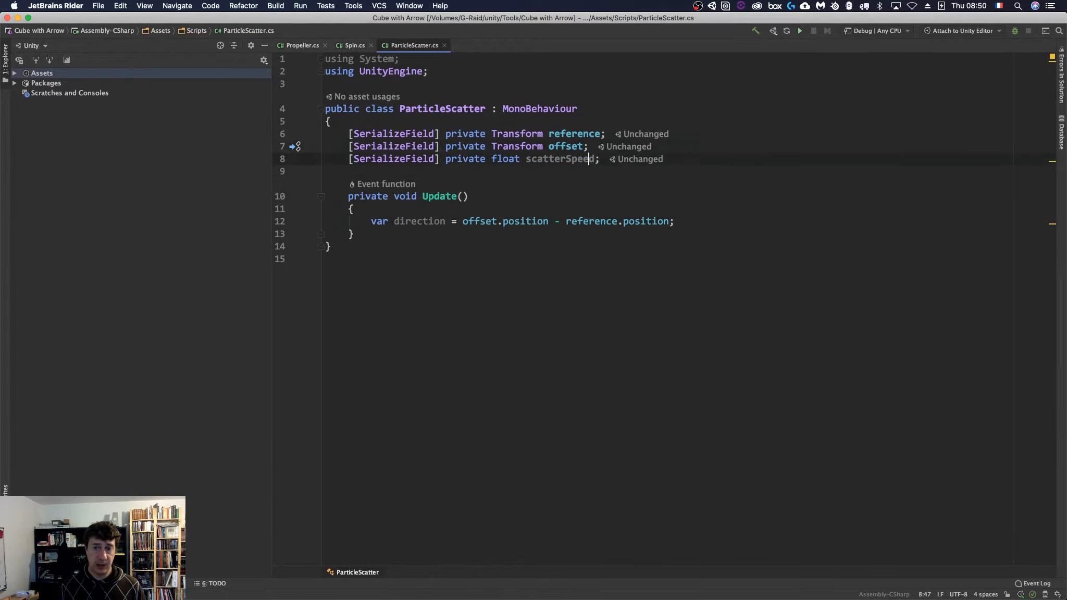
key("Return")
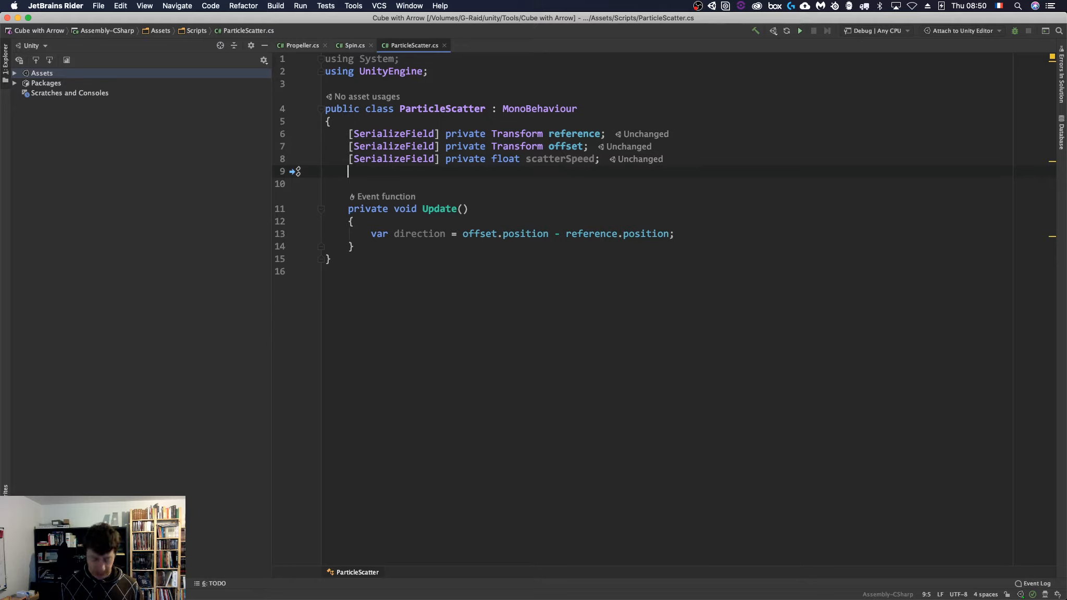
type("Part")
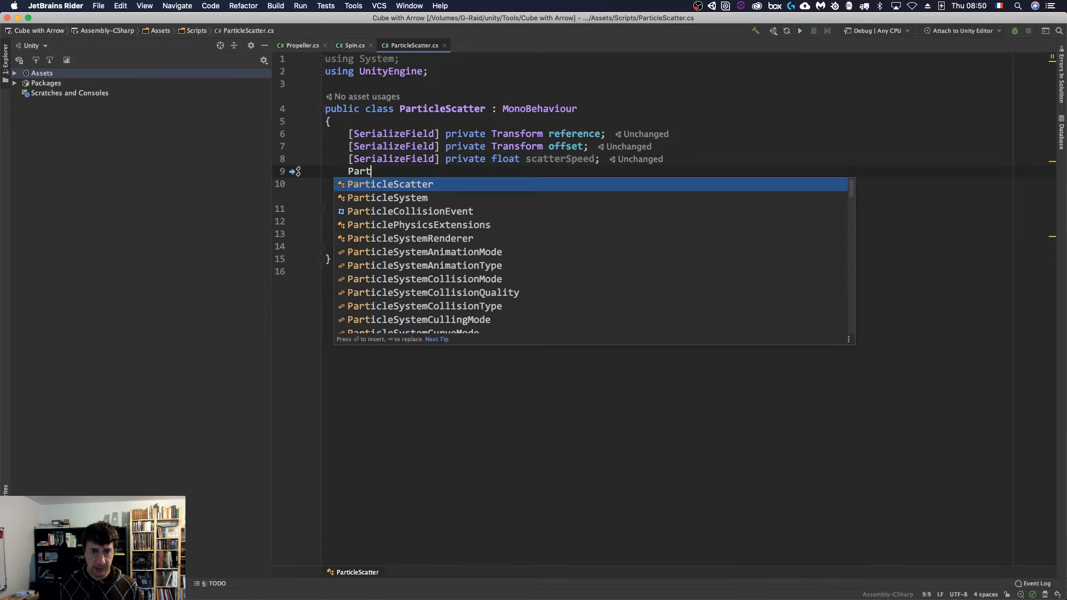
key("Down")
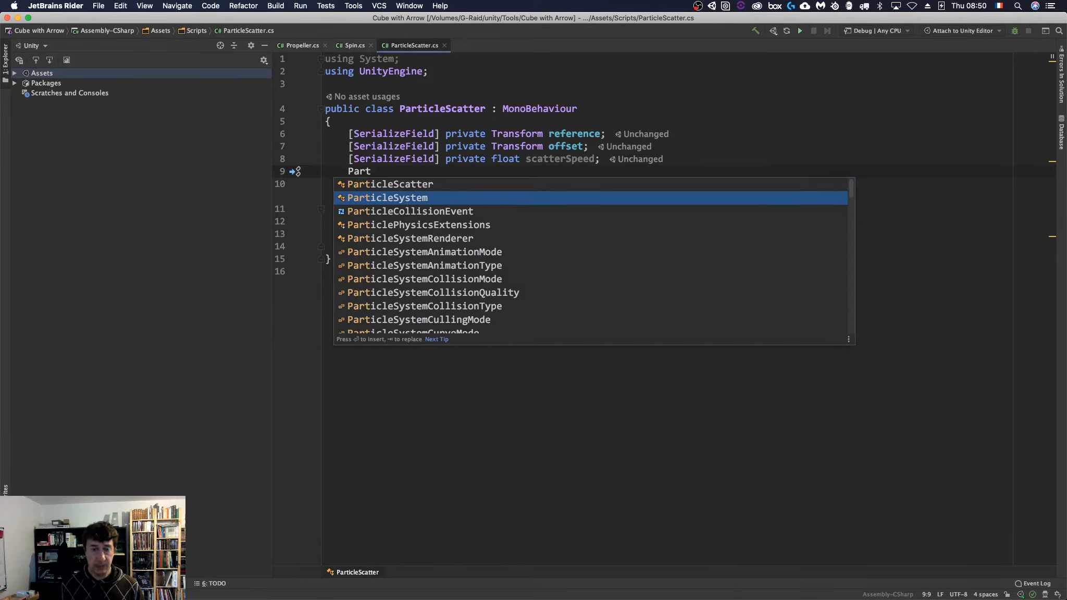
key("Return")
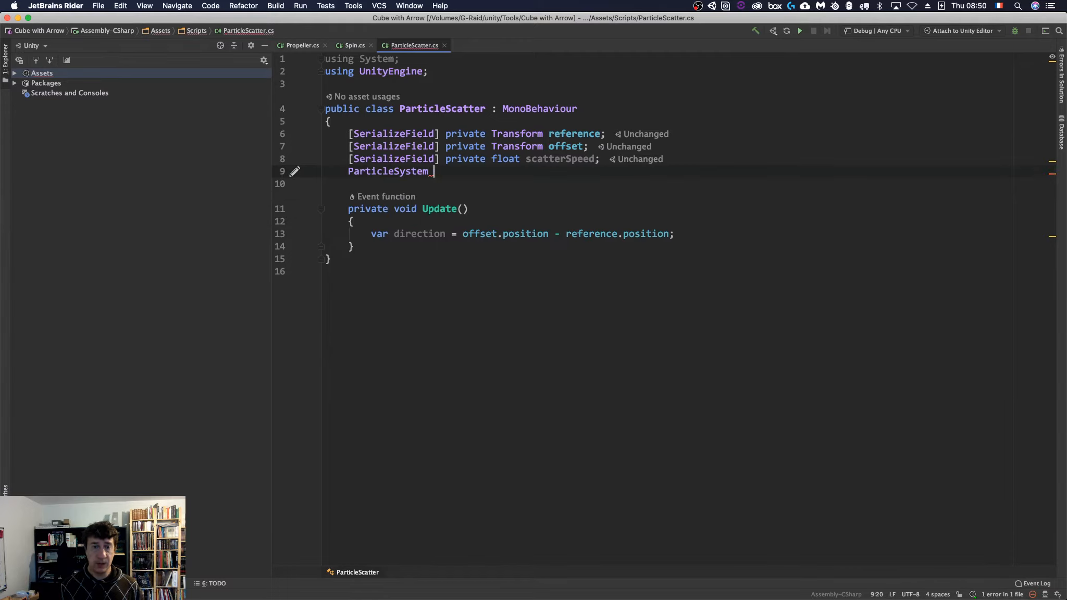
type("particles;")
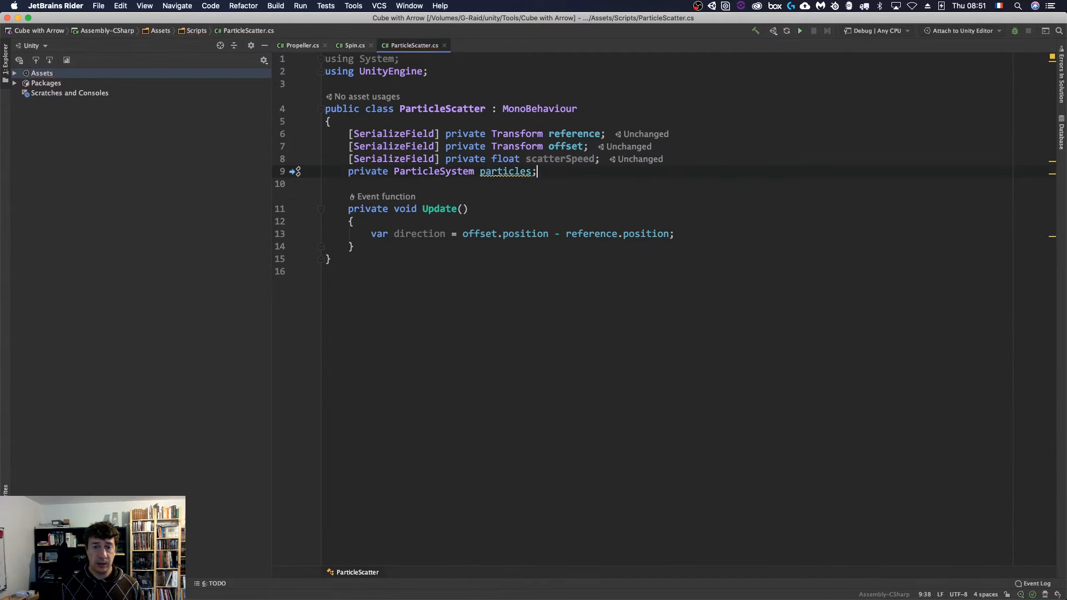
Step: Convert the particles field to a serialized field
key("alt+Return")
key("Down")
key("Down")
key("Down")
key("Return")
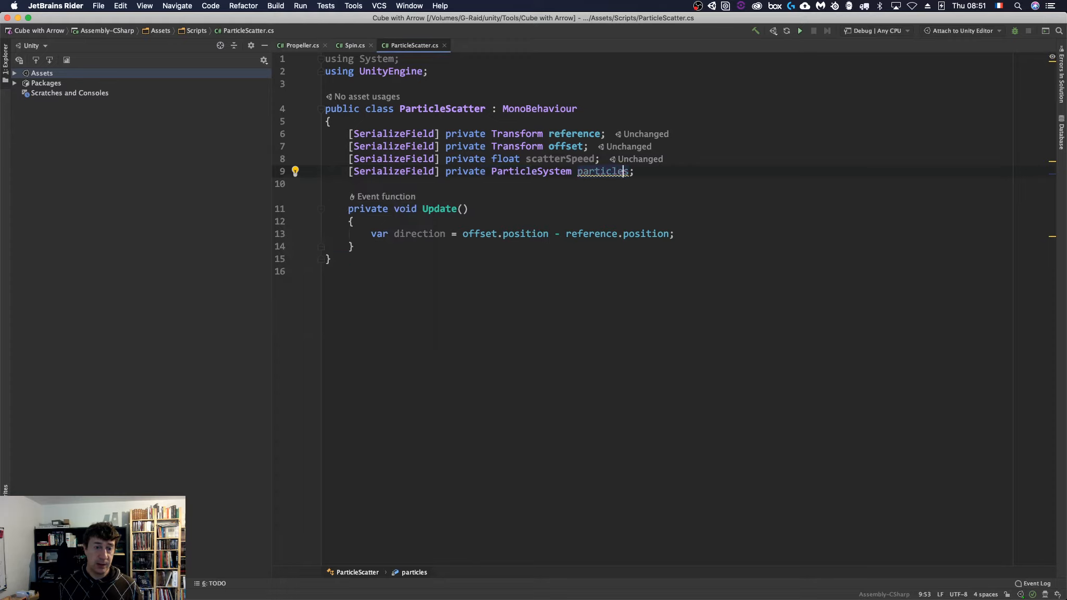
Step: Move the particles field to the start of the class, above the reference field
key("alt+Up")
key("alt+Up")
key("alt+Up")
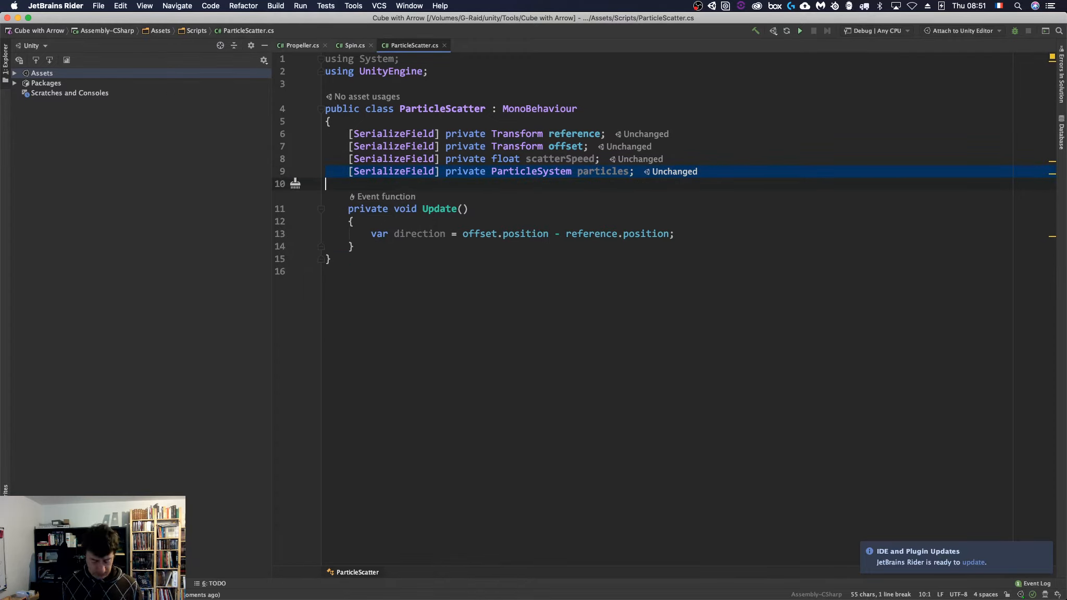
key("super+x")
key("Up")
key("Up")
key("Up")
key("super+v")
key("Down")
key("Down")
key("Down")
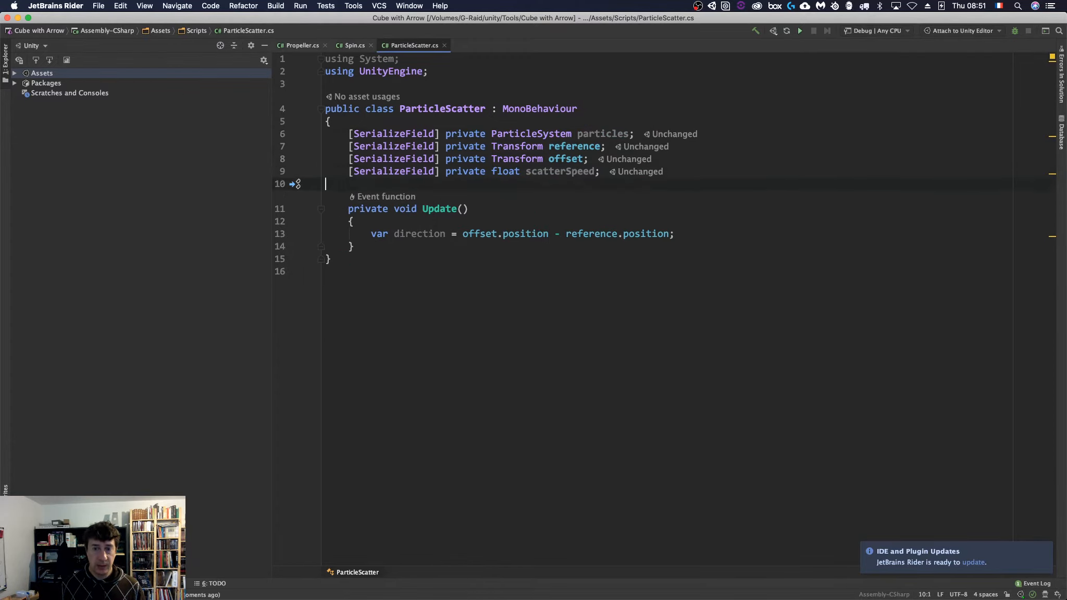
Step: Start a line reading "particles.main." below the direction calculation in Update
left_click(326, 246)
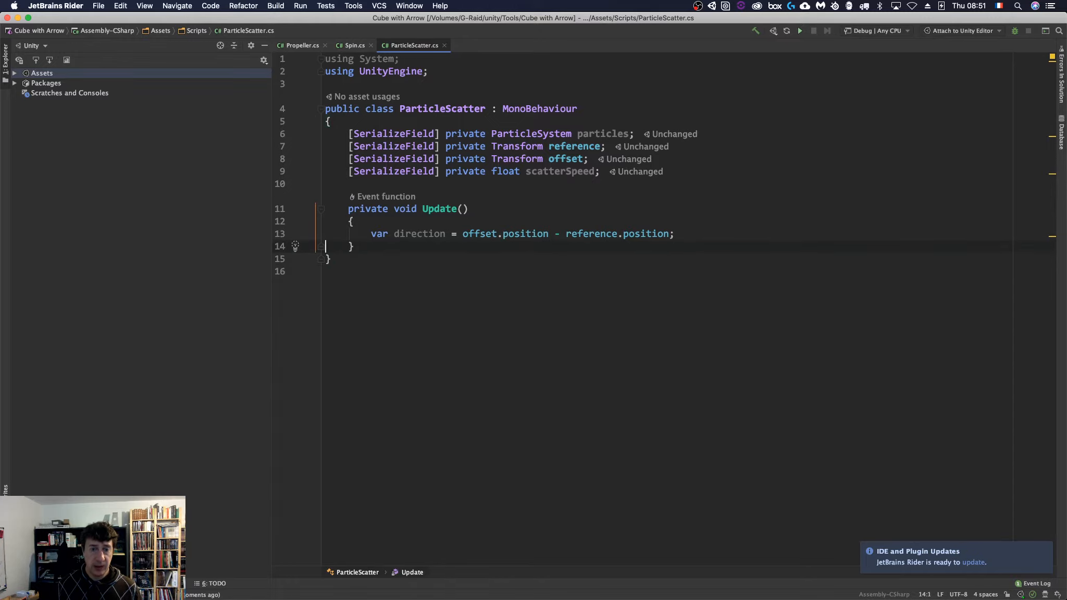
left_click(674, 233)
key("Return")
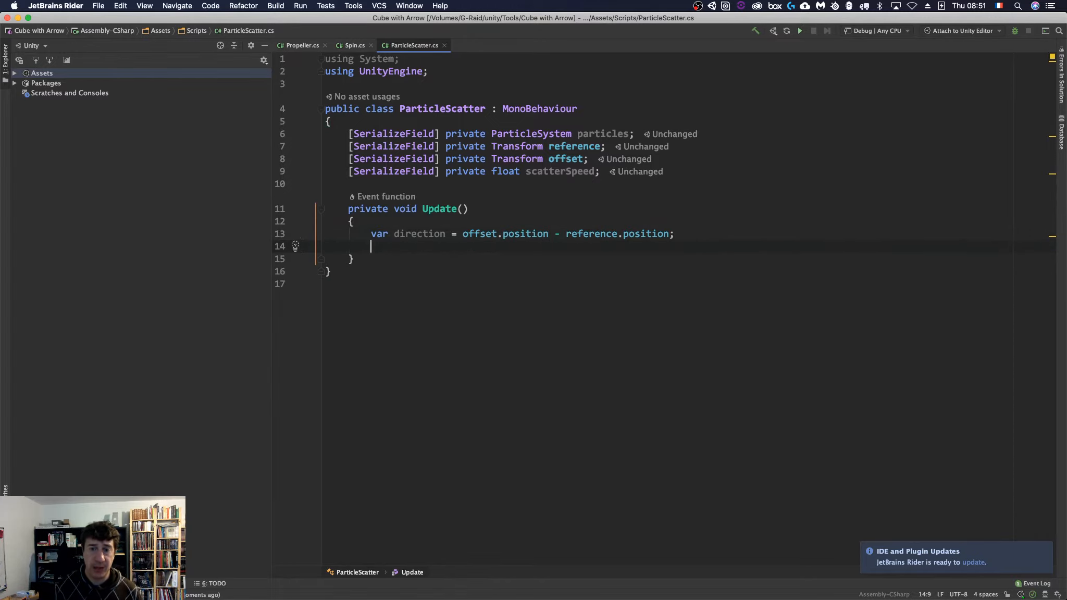
type("particles.")
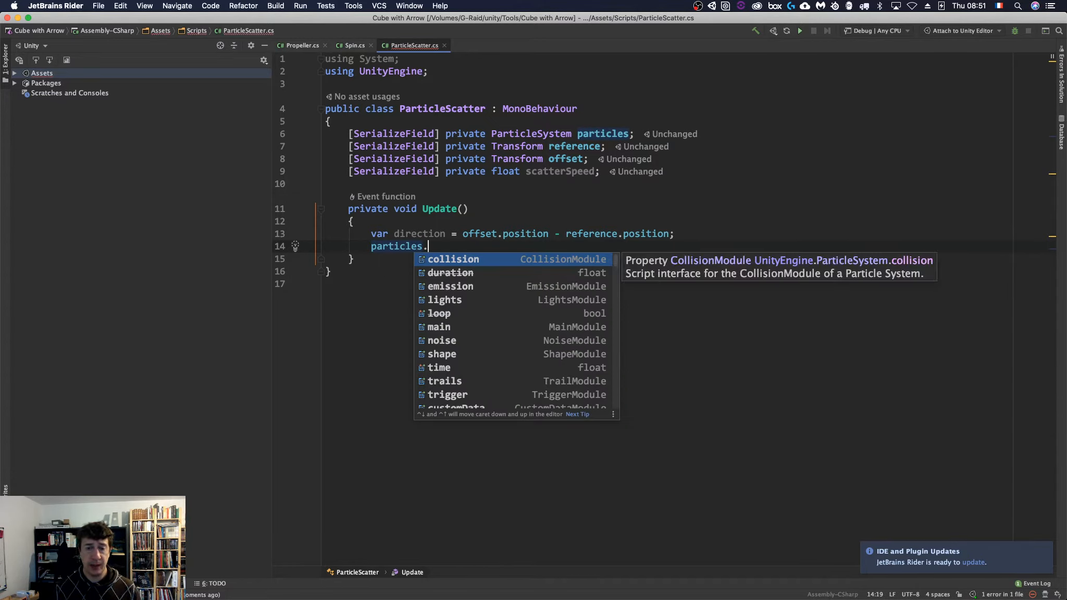
type("m")
key("Return")
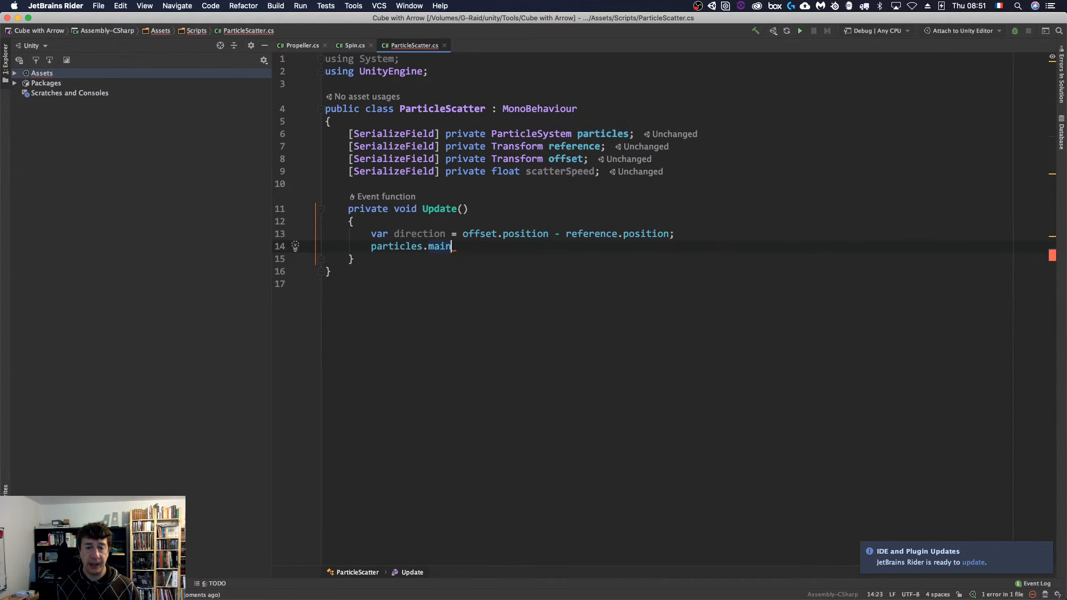
type(".")
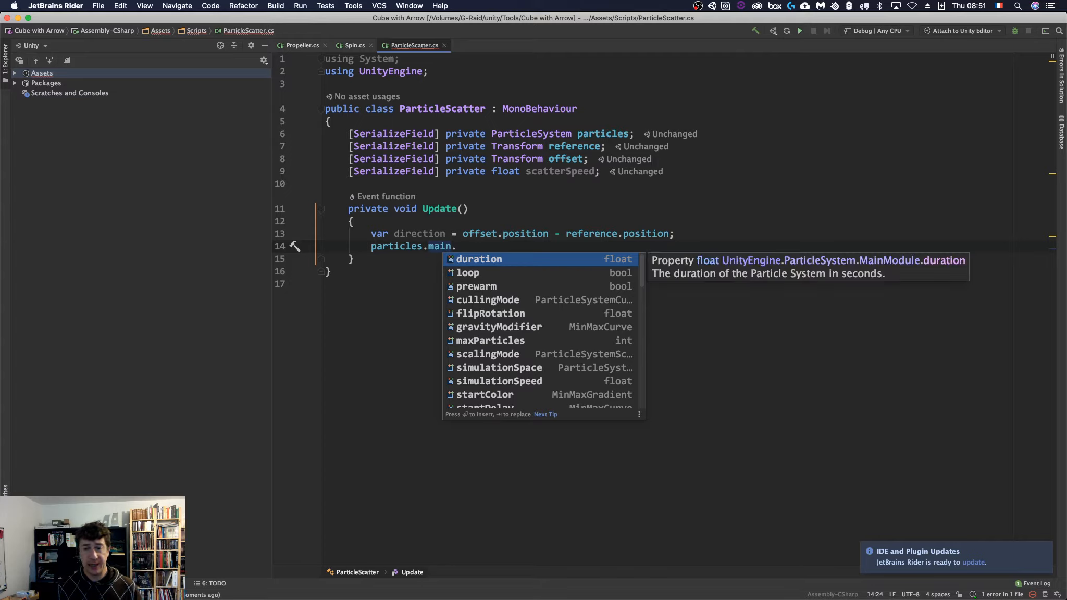
Step: Look through the particle main module's members for ones matching "sp" and "dir"
type("s")
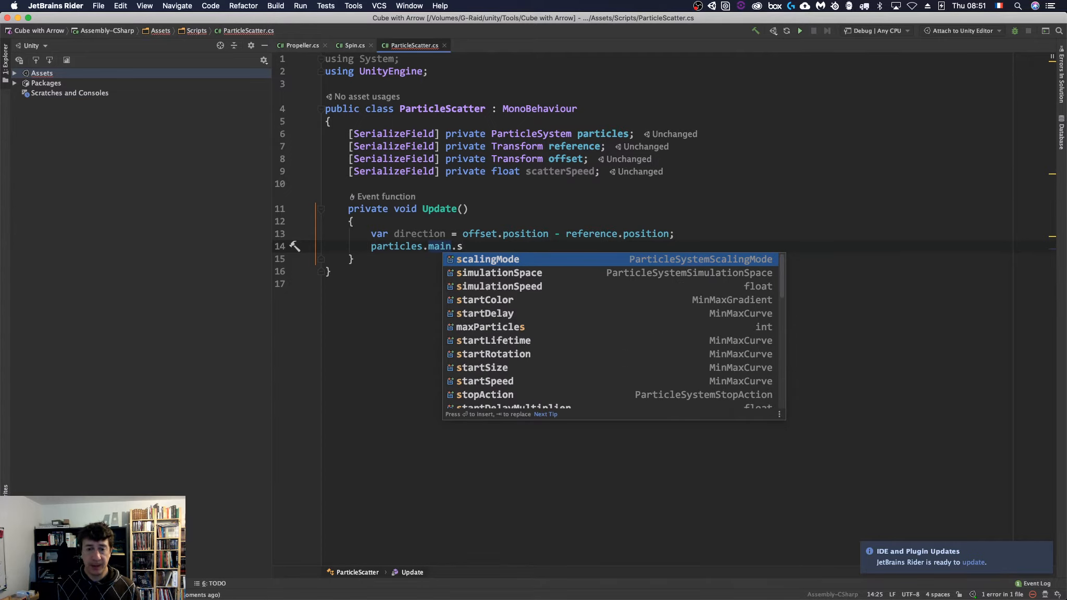
type("p")
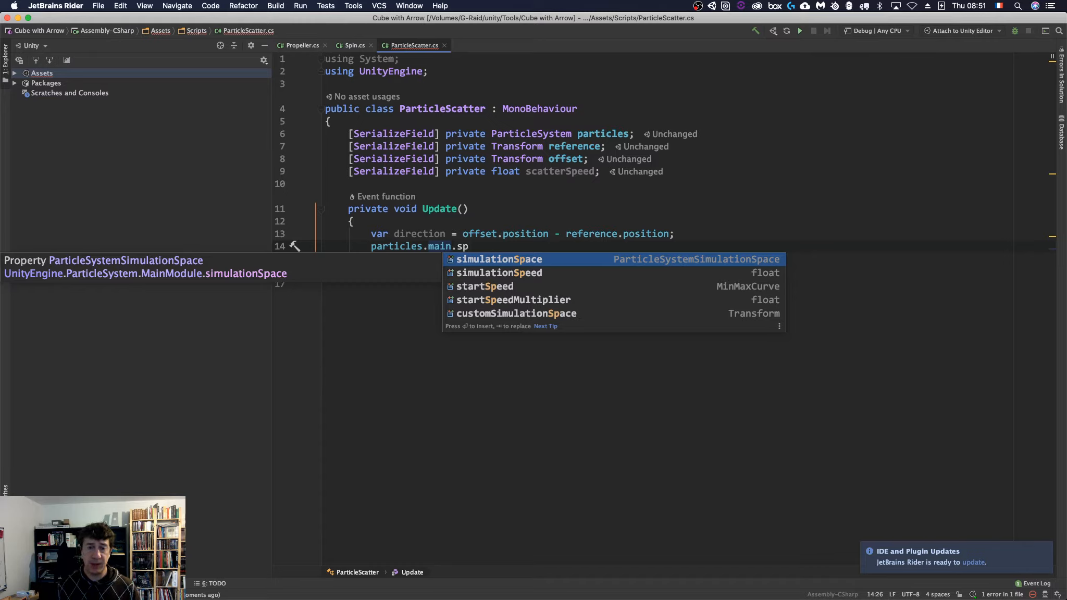
key("BackSpace")
key("BackSpace")
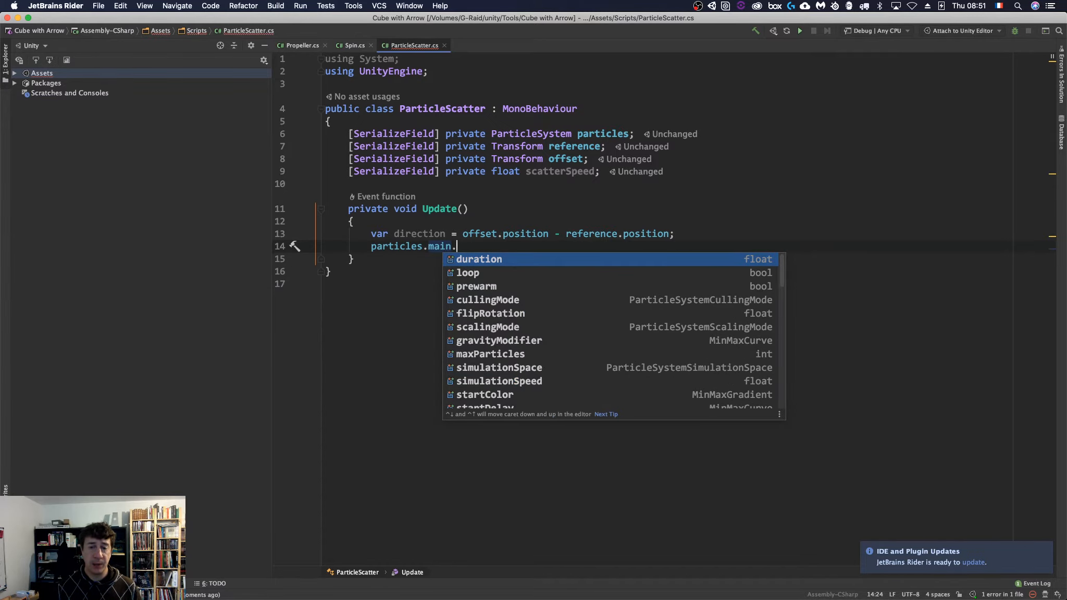
type("dir")
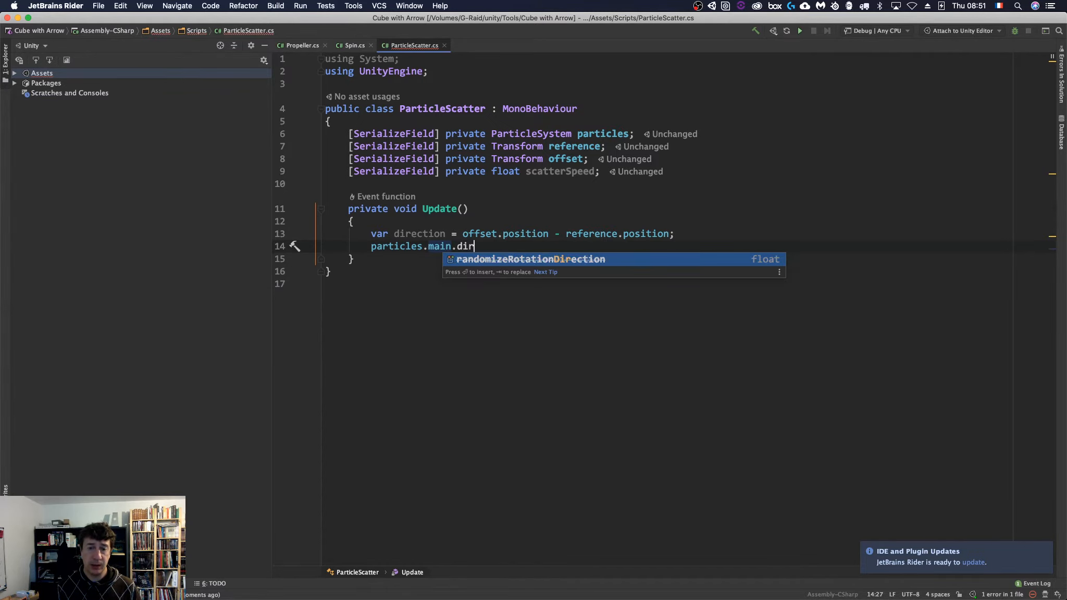
key("BackSpace")
key("BackSpace")
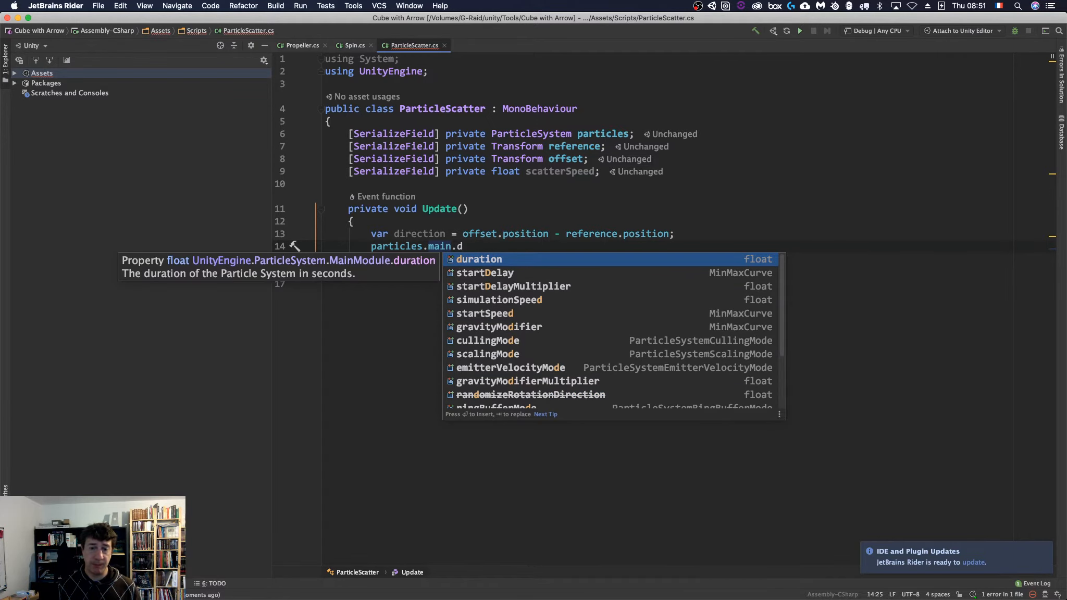
key("BackSpace")
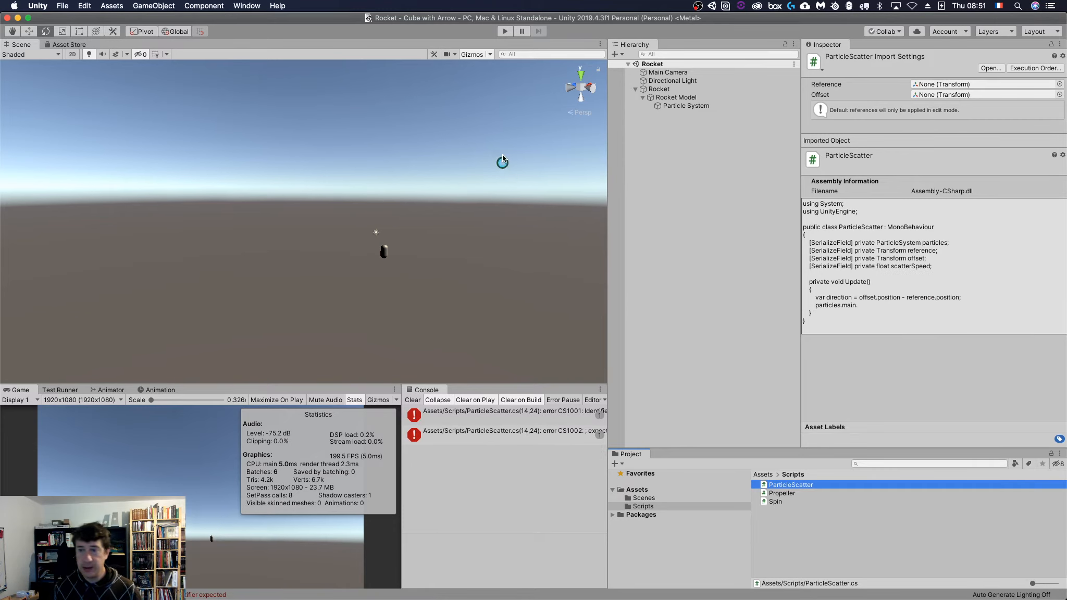
Step: Switch to Unity and examine the Particle System's main, Renderer and Shape settings
left_click(677, 105)
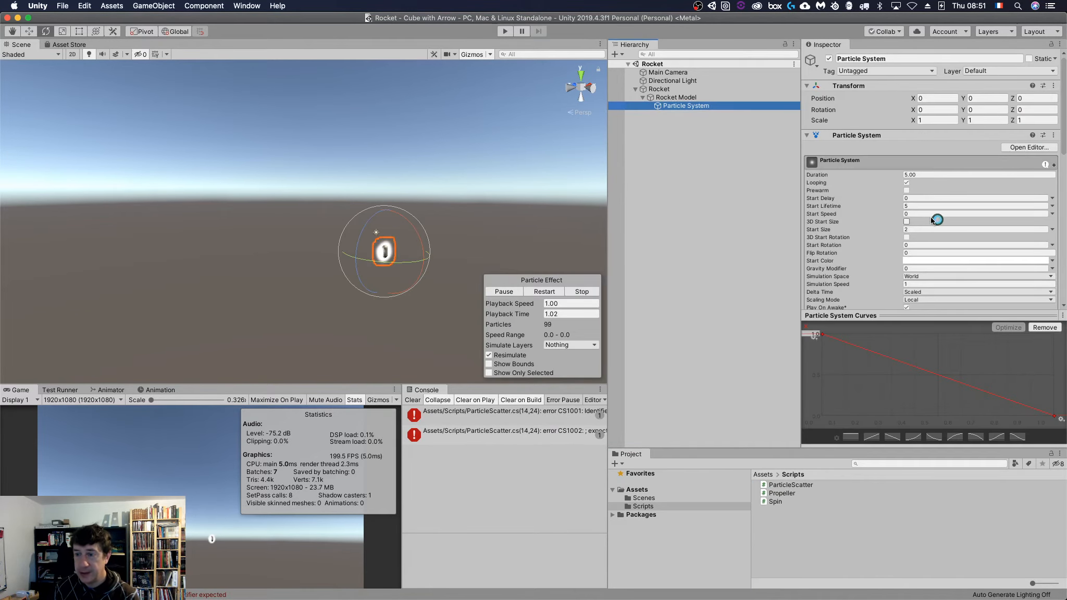
scroll(924, 223, "down", 5)
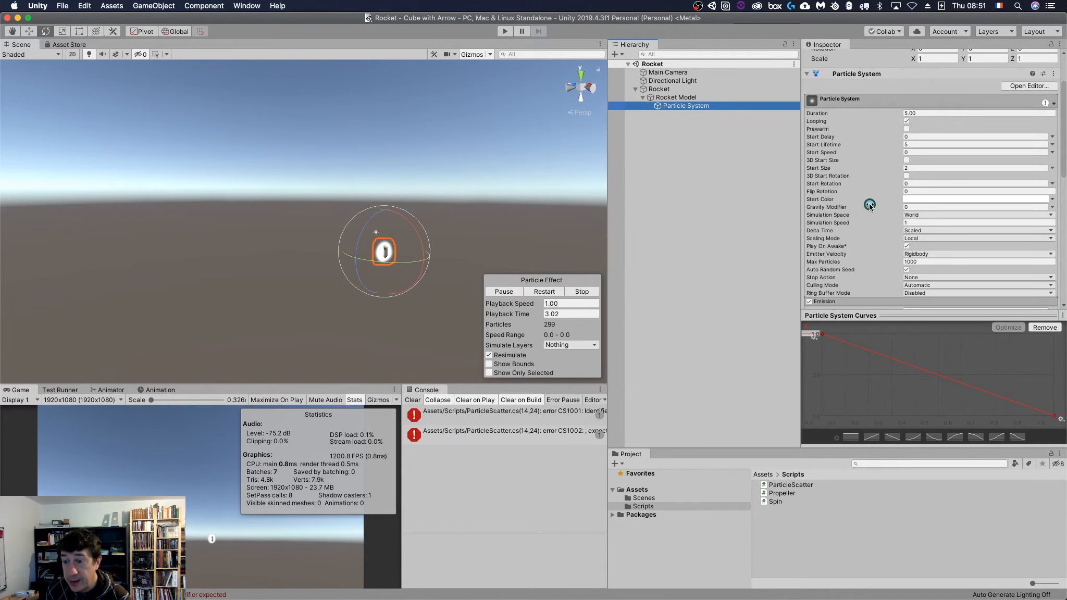
scroll(869, 205, "down", 3)
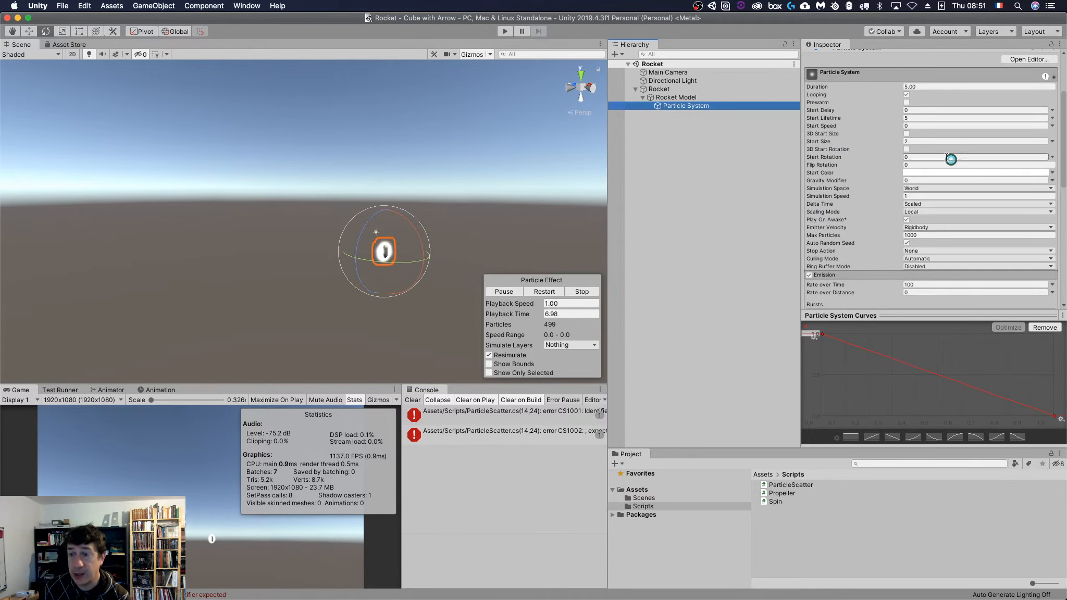
scroll(865, 162, "down", 15)
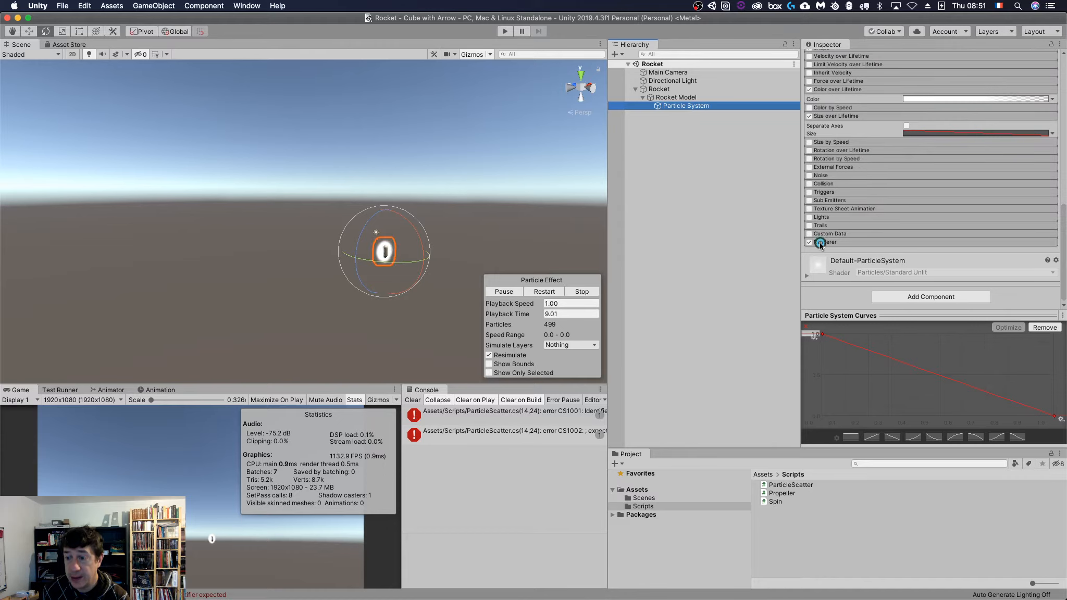
left_click(839, 242)
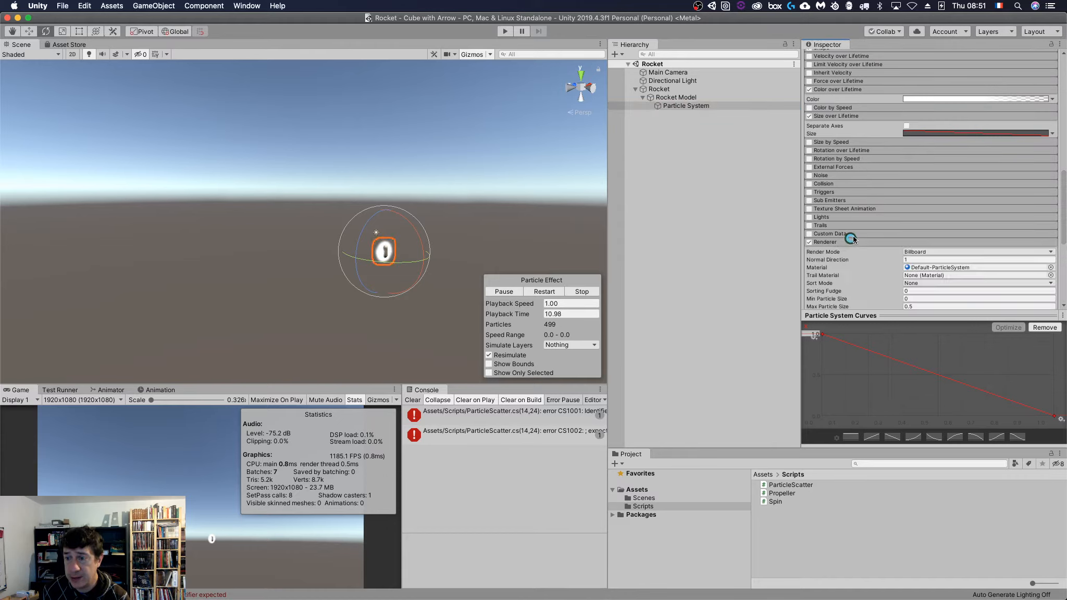
scroll(886, 224, "down", 5)
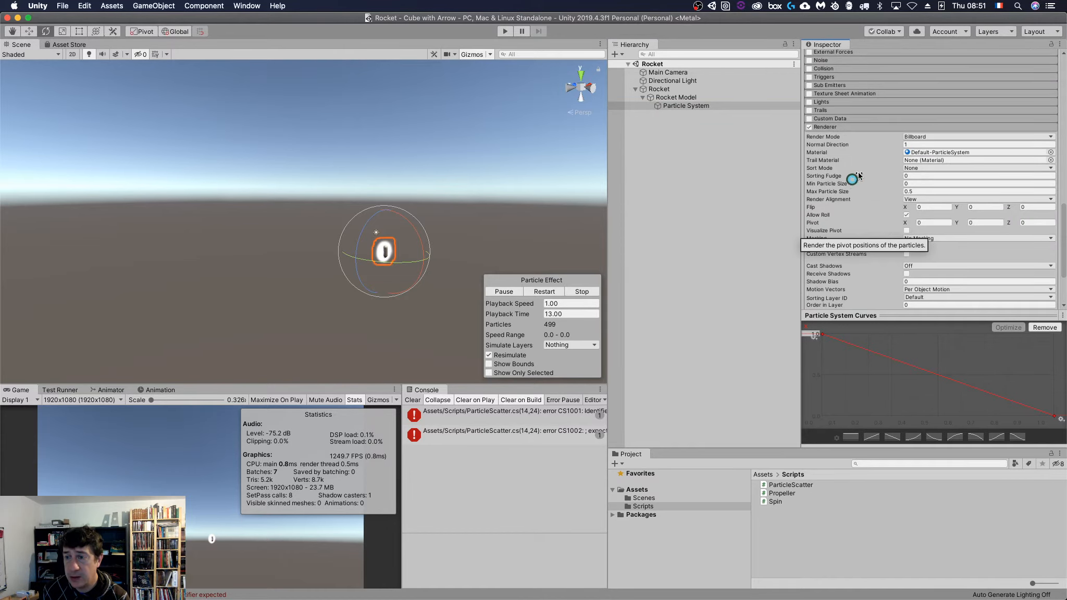
scroll(885, 227, "up", 10)
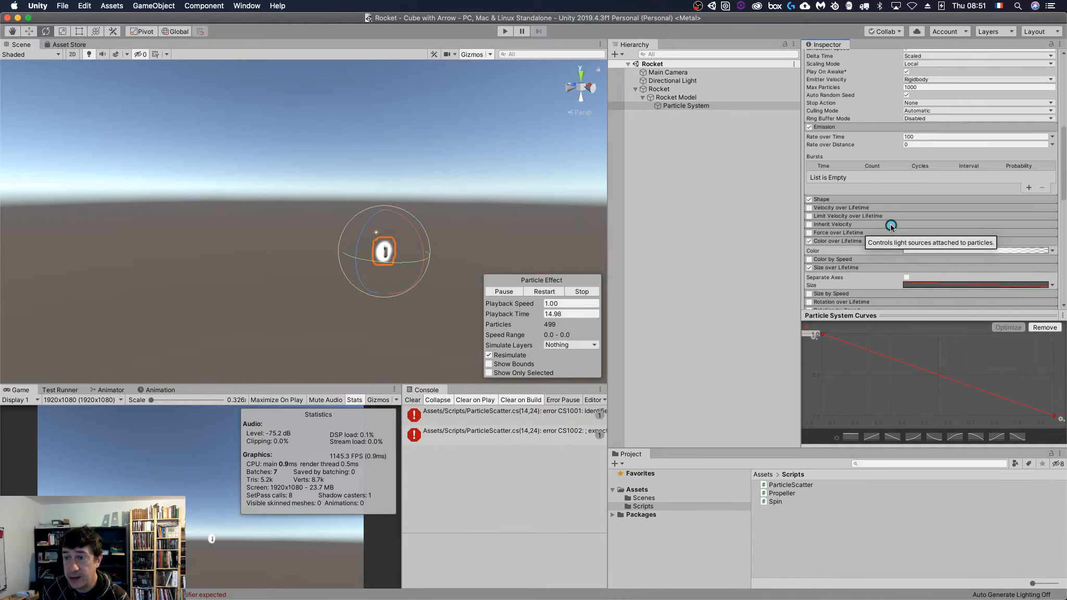
left_click(844, 199)
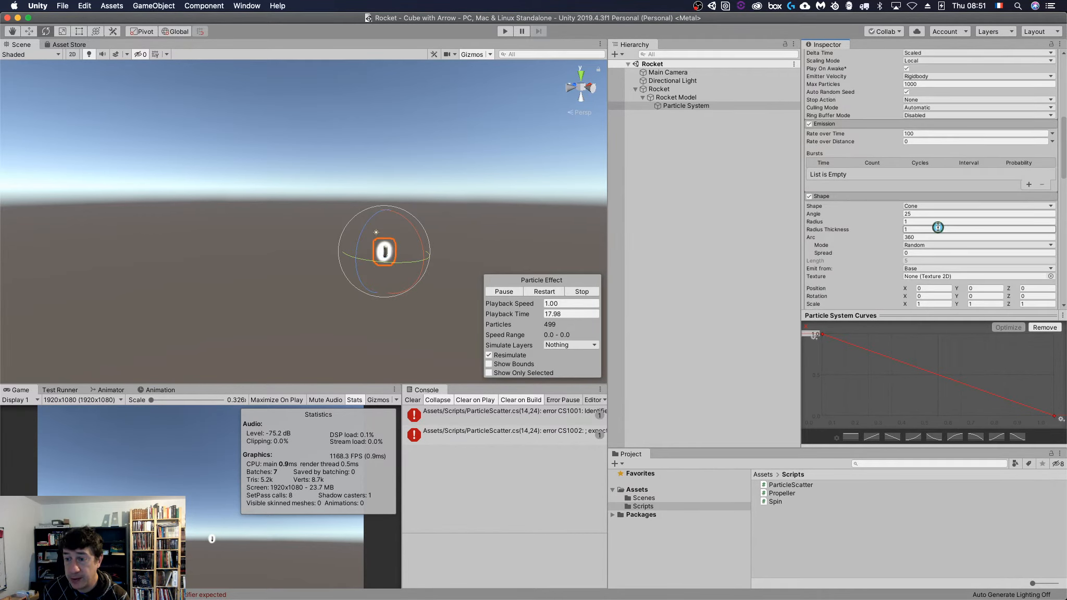
Step: Set the Particle System's emission shape to Sphere
left_click(972, 207)
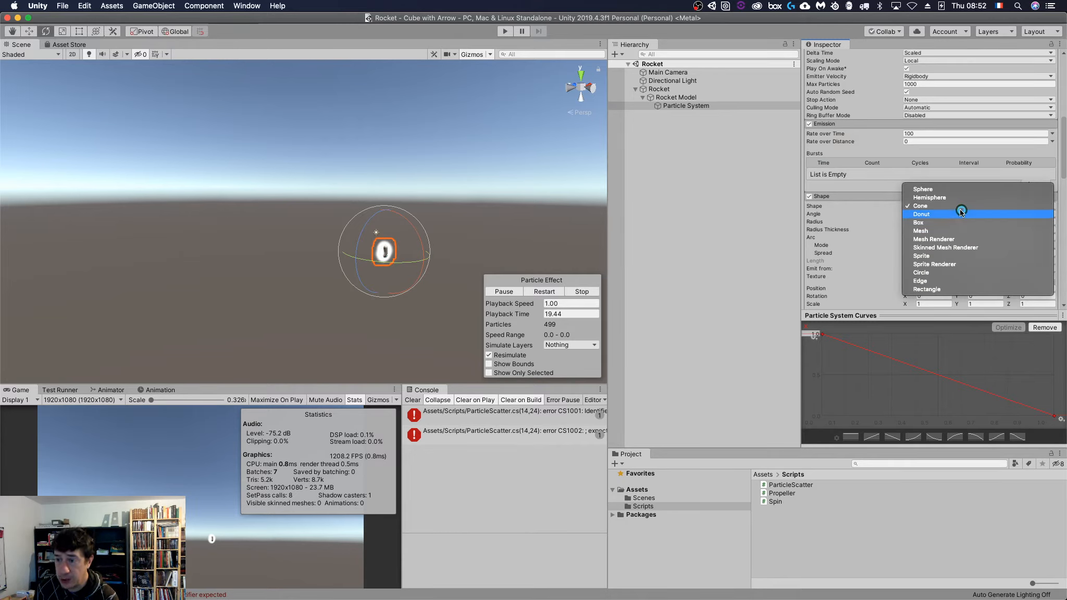
left_click(923, 189)
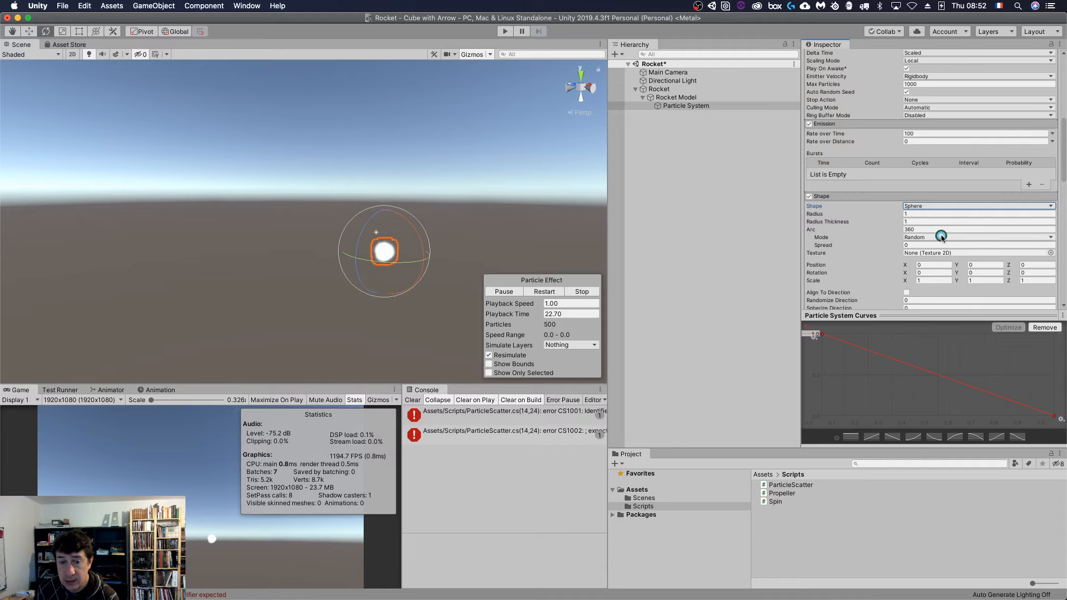
Step: Examine the Particle System's Shape, Velocity over Lifetime and Inherit Velocity settings for a way to control particle direction
scroll(942, 236, "down", 1)
scroll(942, 235, "down", 3)
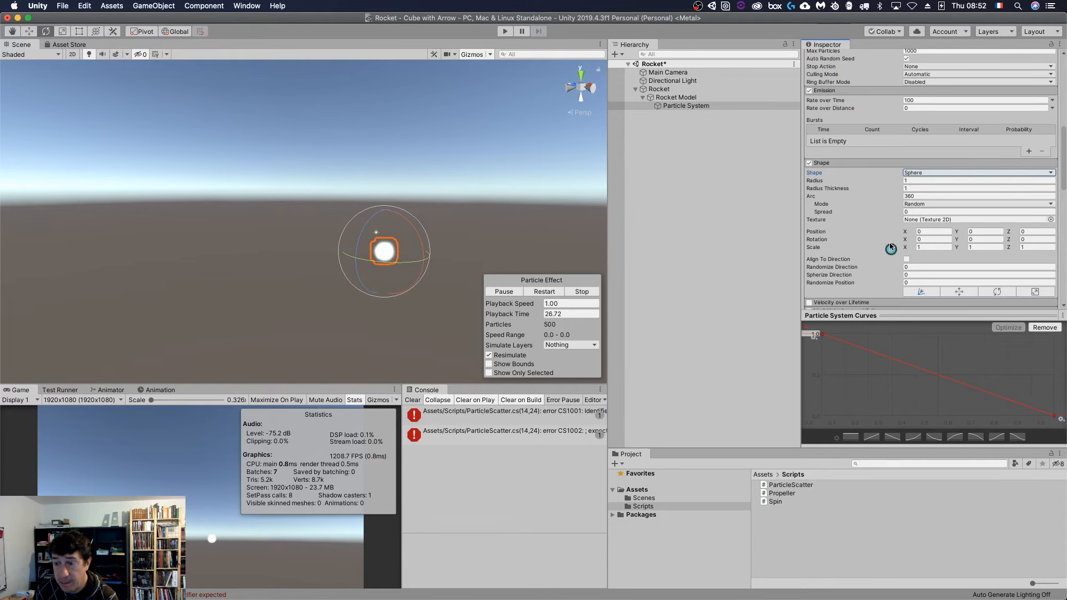
scroll(885, 229, "down", 1)
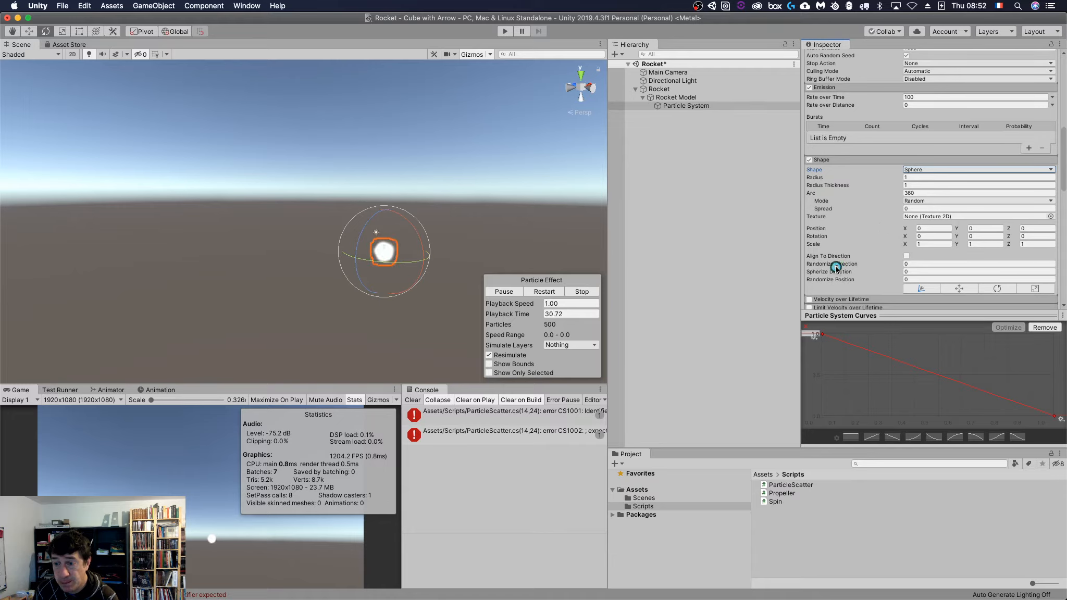
scroll(869, 224, "down", 2)
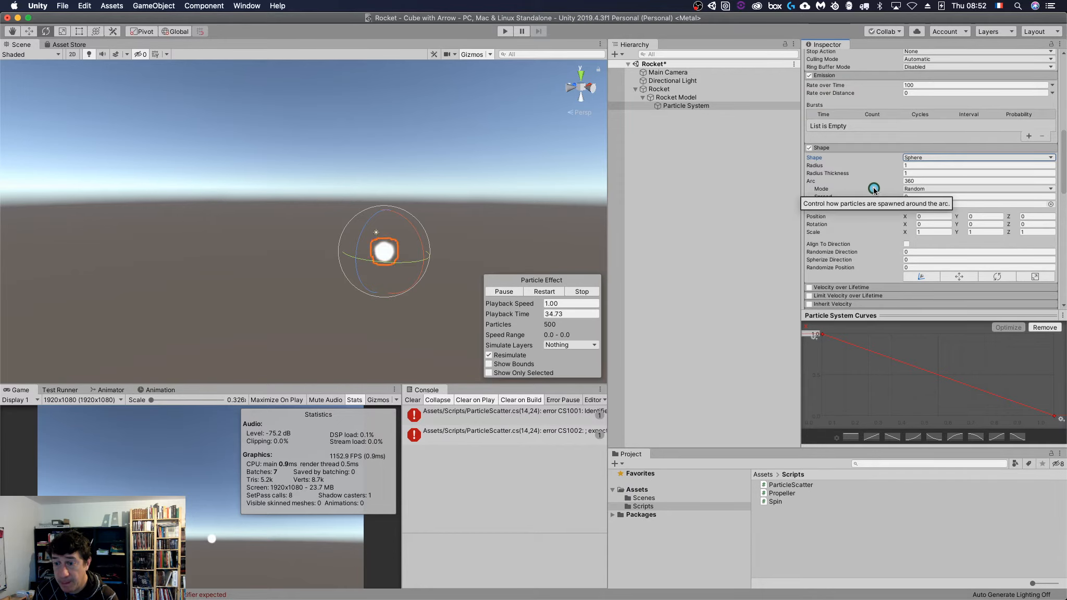
scroll(866, 191, "down", 4)
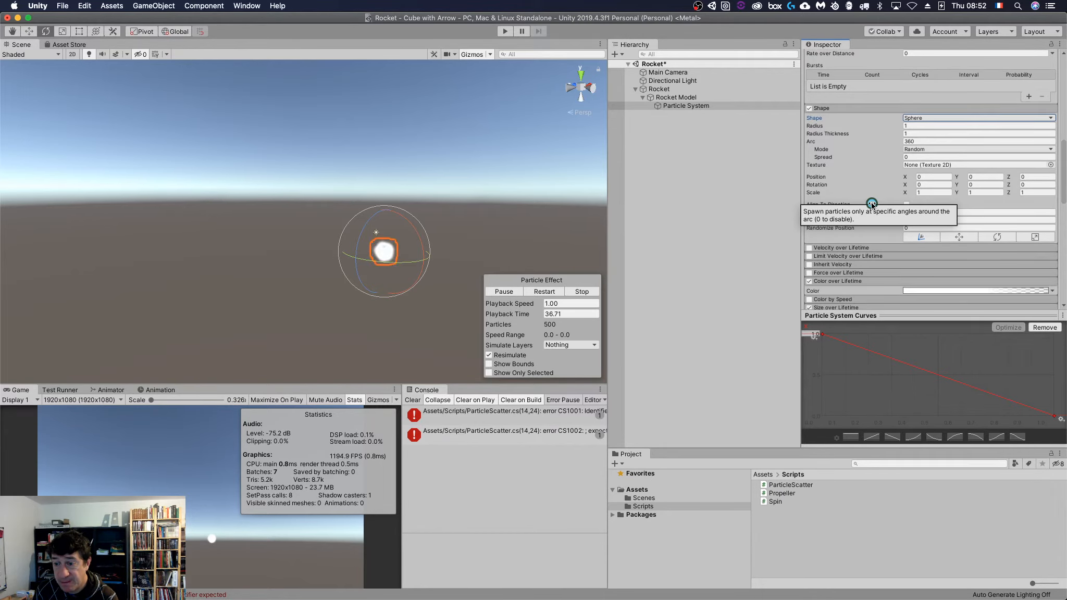
left_click(835, 248)
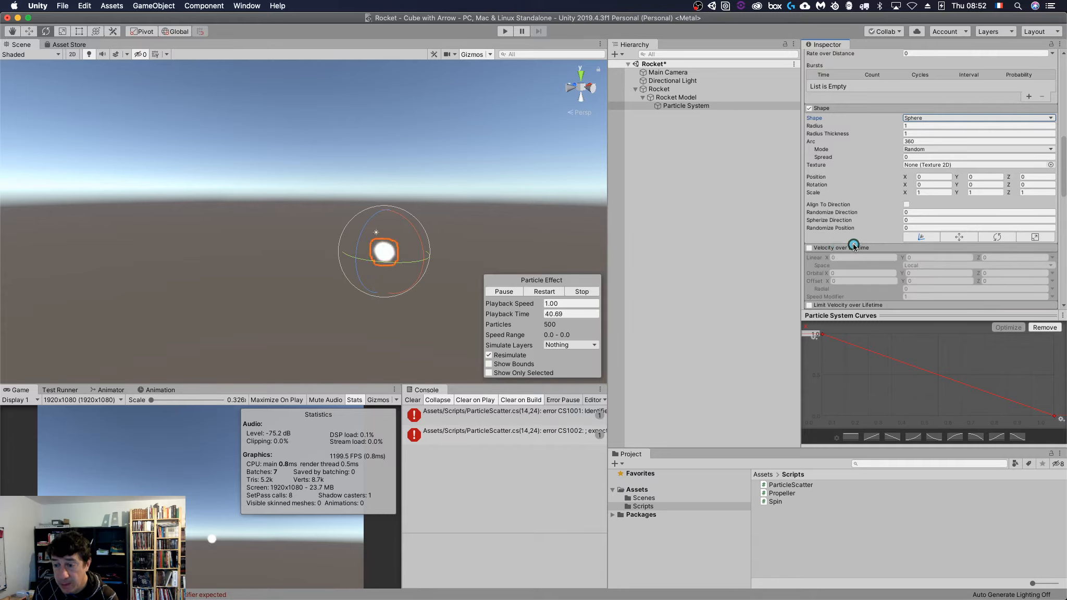
scroll(852, 244, "down", 3)
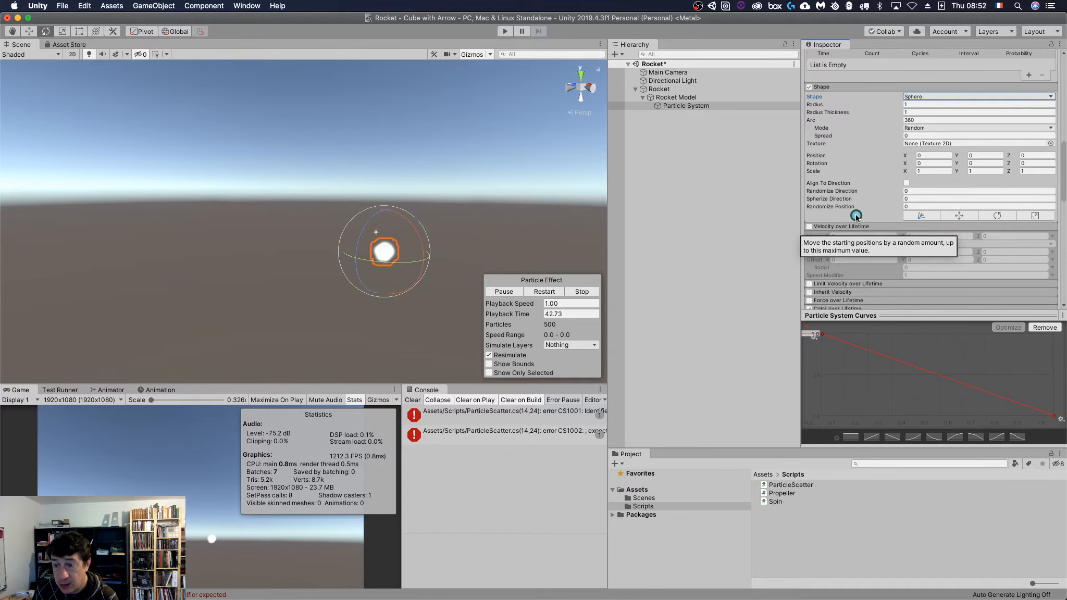
scroll(862, 194, "down", 2)
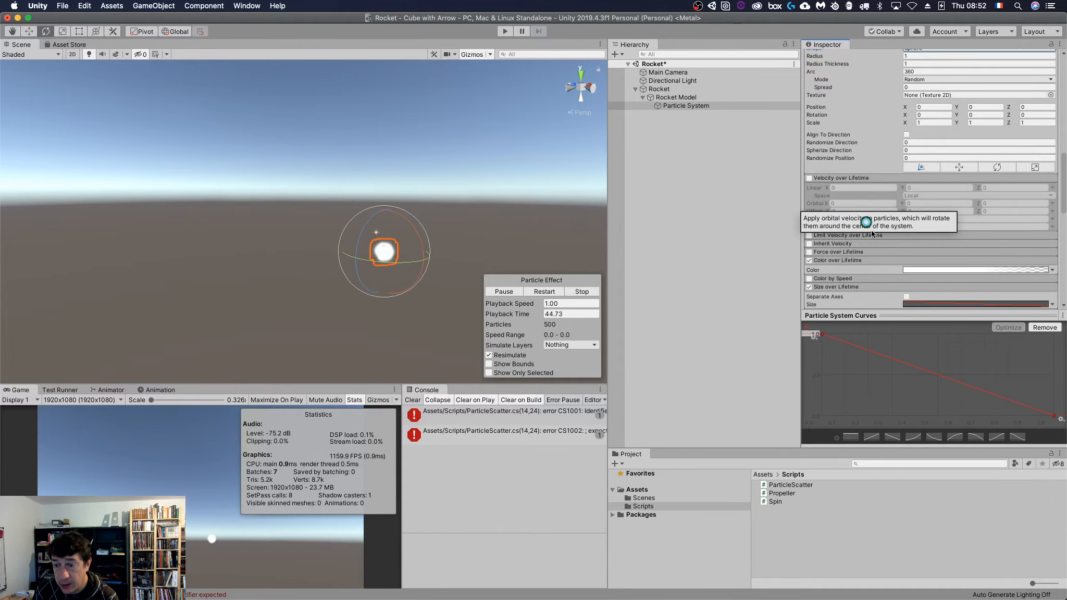
left_click(853, 245)
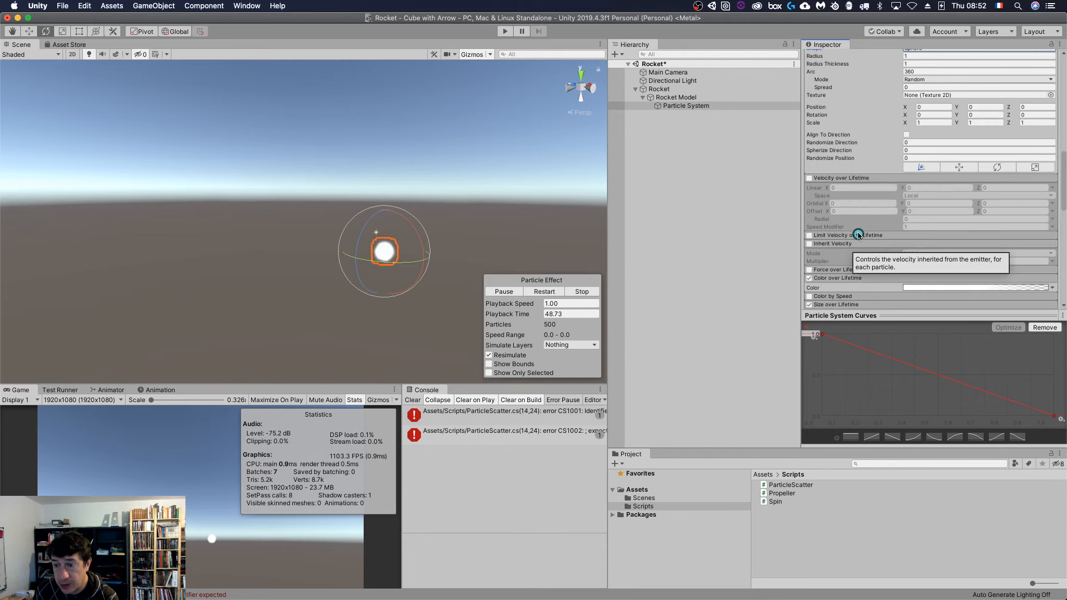
scroll(858, 235, "down", 2)
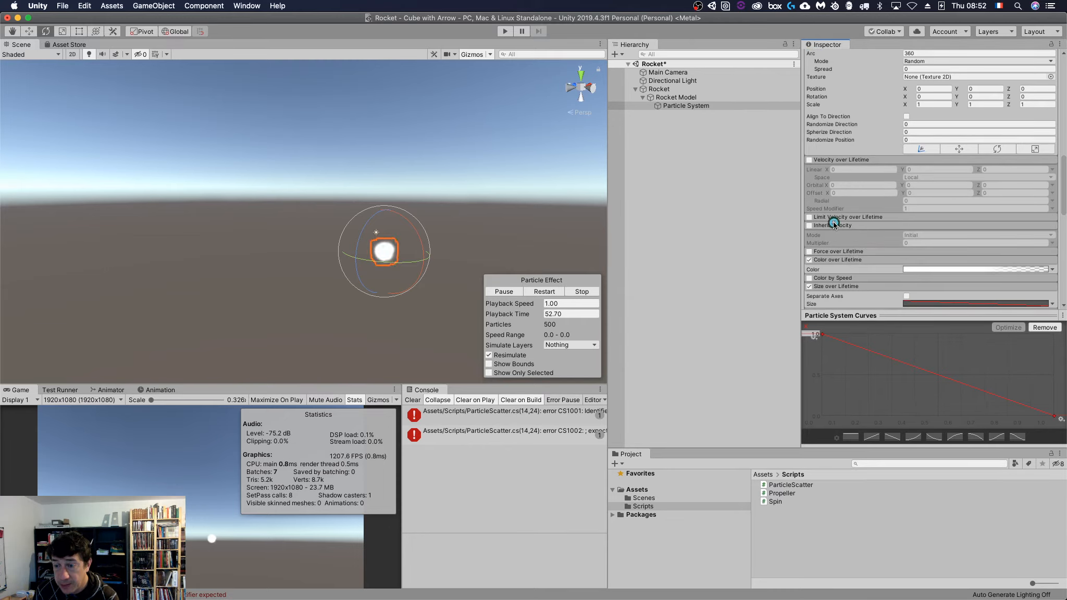
left_click(831, 159)
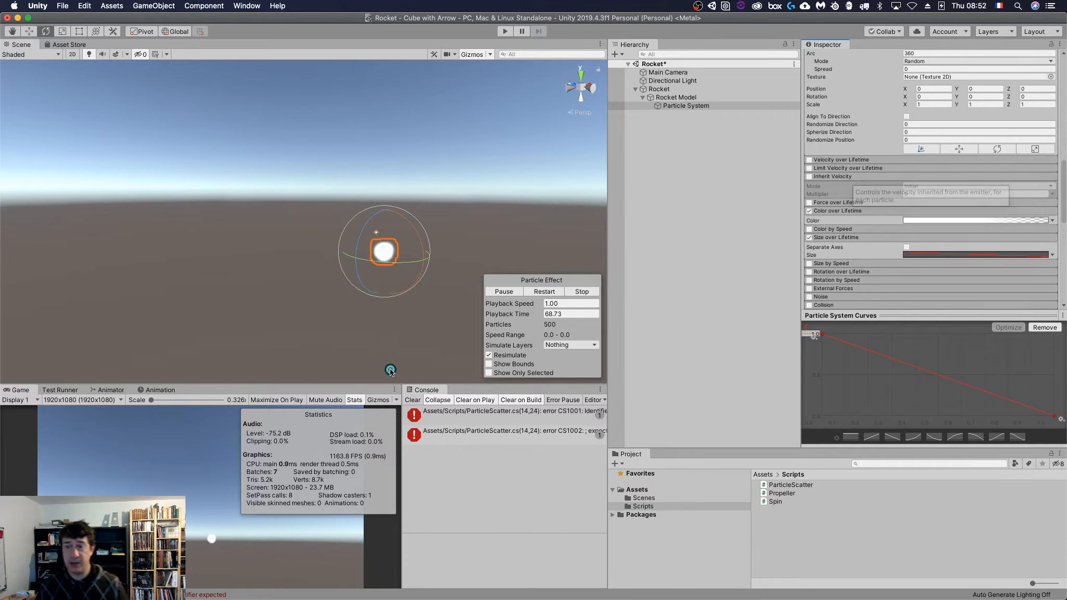
Step: Switch to Chrome, search the web for "inherit velocity particles unity" and open the Unity Manual page on the Inherit Velocity module
key("super+Tab")
key("super+Tab")
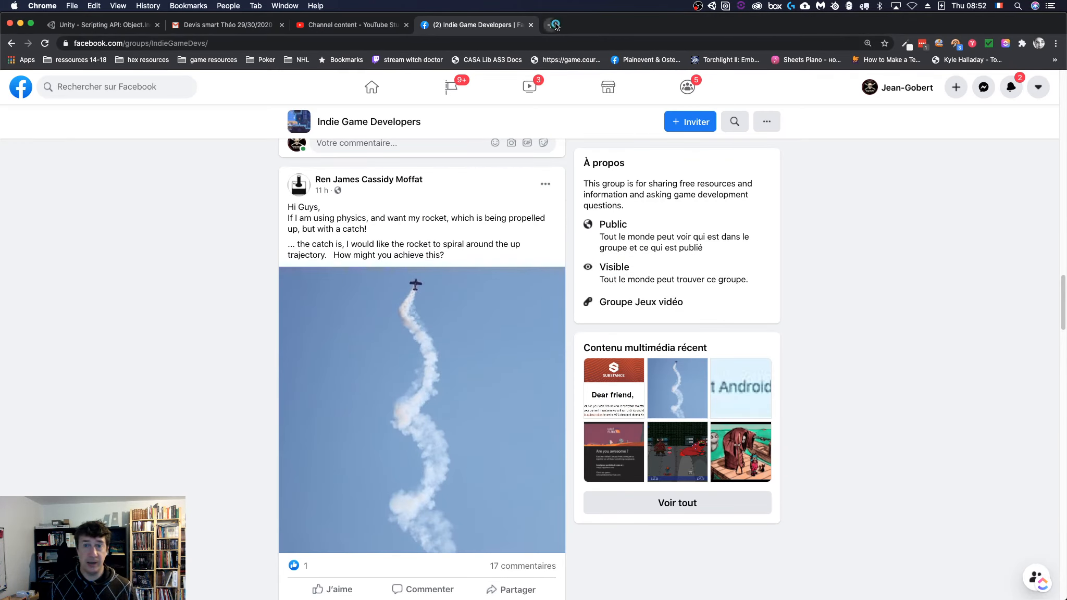
left_click(556, 25)
type("inherit velocity ")
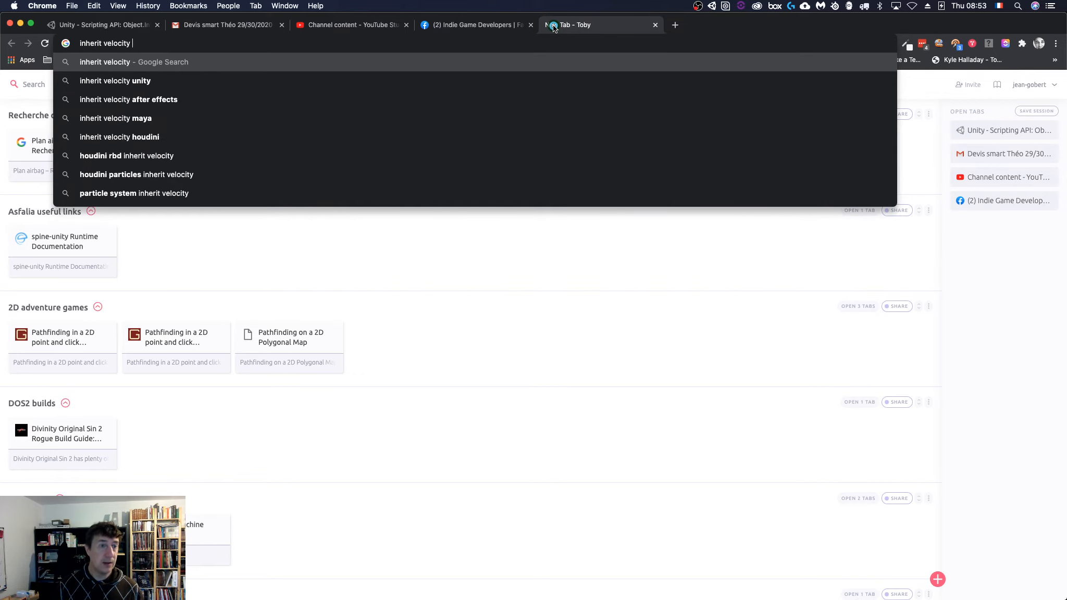
type("particles unity")
key("Return")
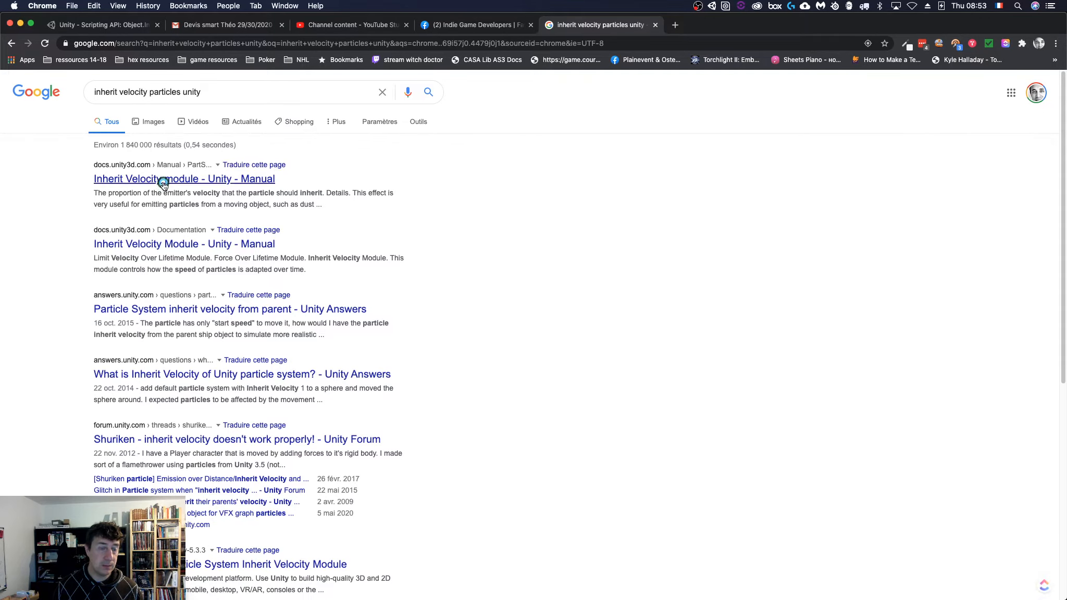
left_click(163, 180)
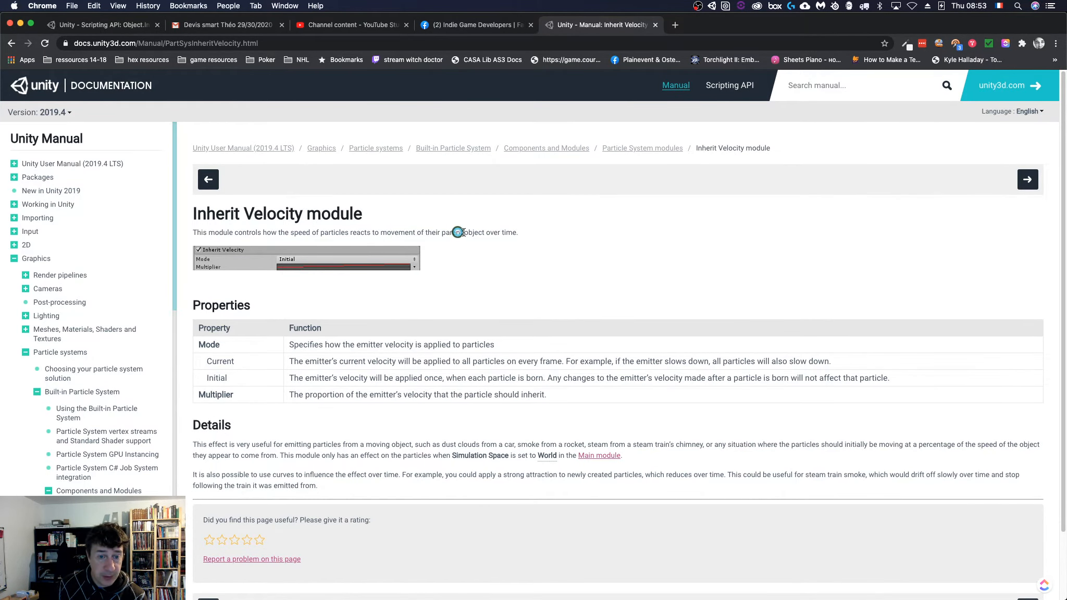
Step: Read the Inherit Velocity module's description, its Mode and Multiplier properties, and the Details section
left_click_drag(465, 233, 299, 229)
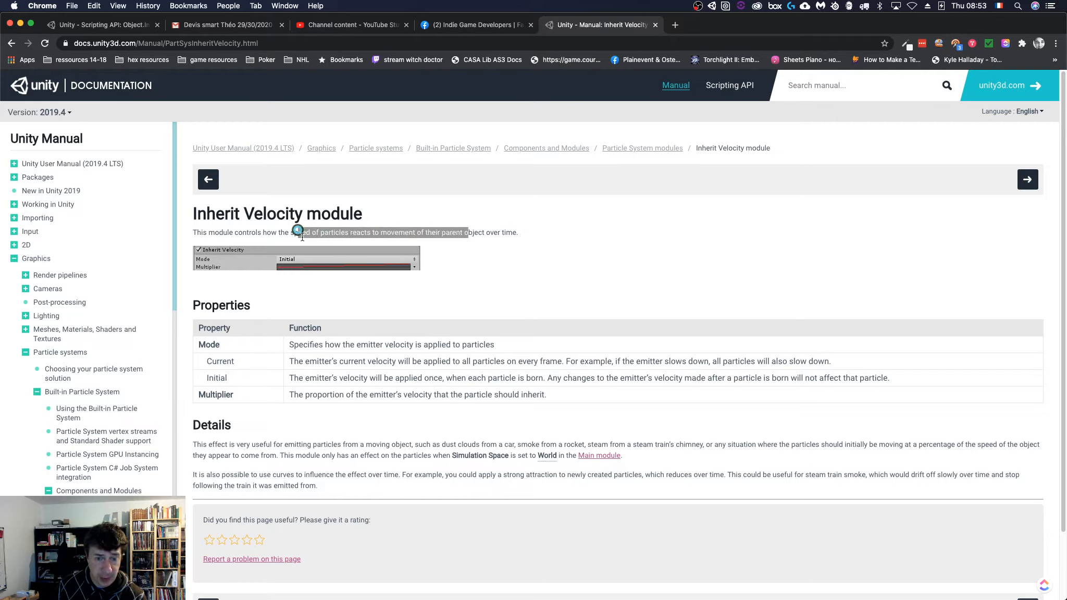
left_click_drag(323, 344, 444, 345)
left_click(366, 356)
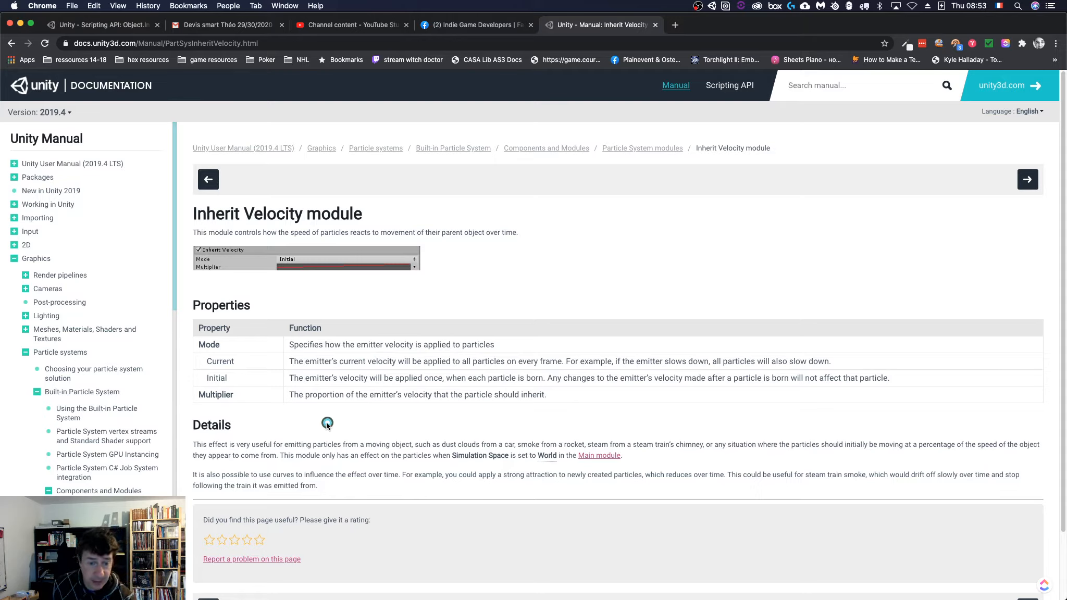
left_click_drag(326, 395, 487, 395)
left_click(423, 435)
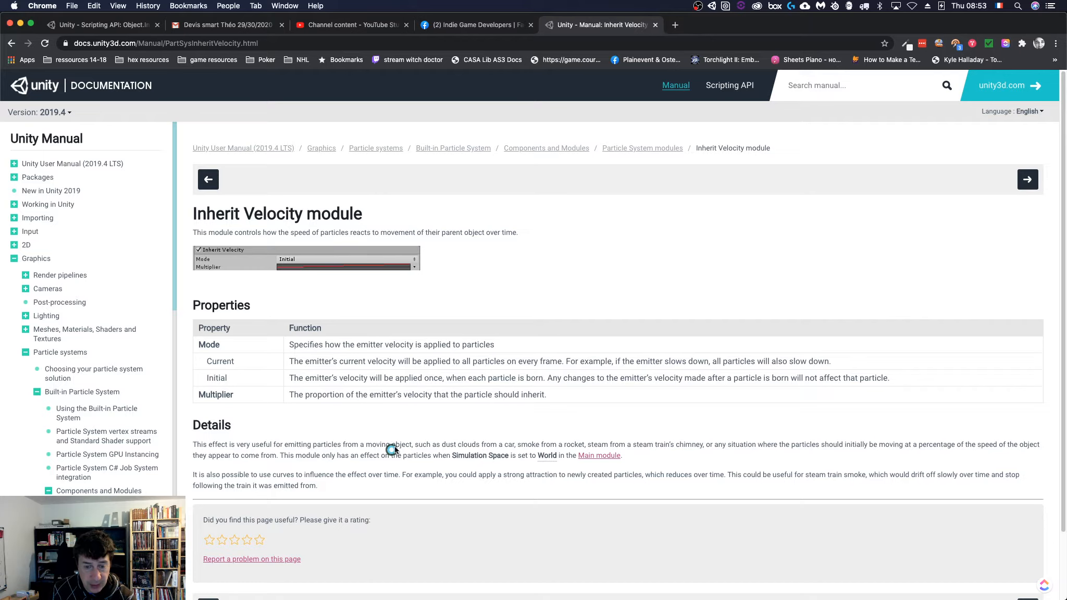
scroll(385, 427, "down", 1)
scroll(383, 424, "down", 2)
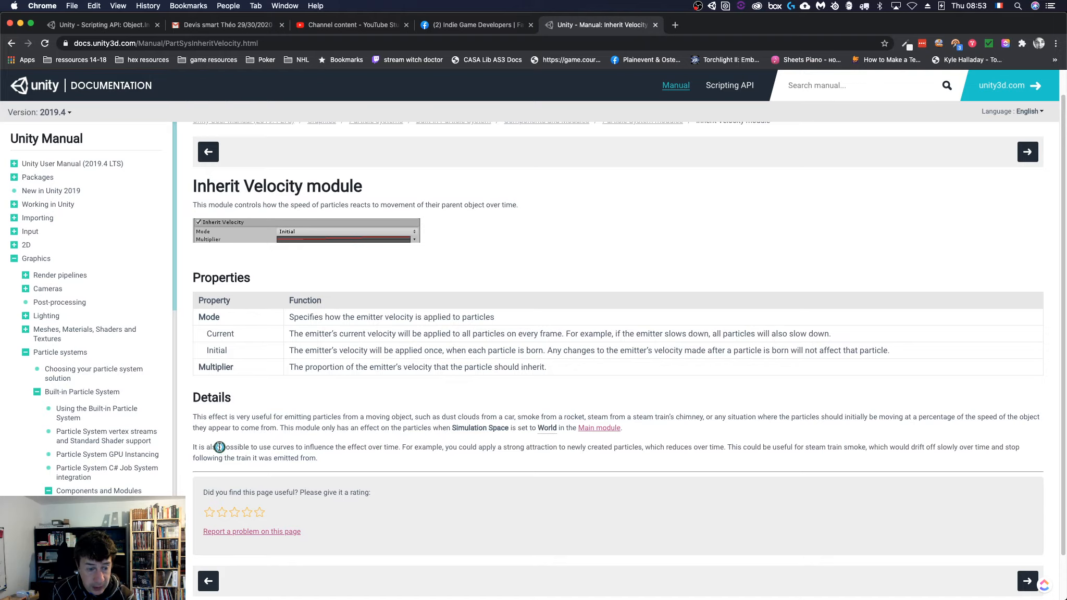
left_click_drag(219, 447, 286, 458)
left_click(279, 456)
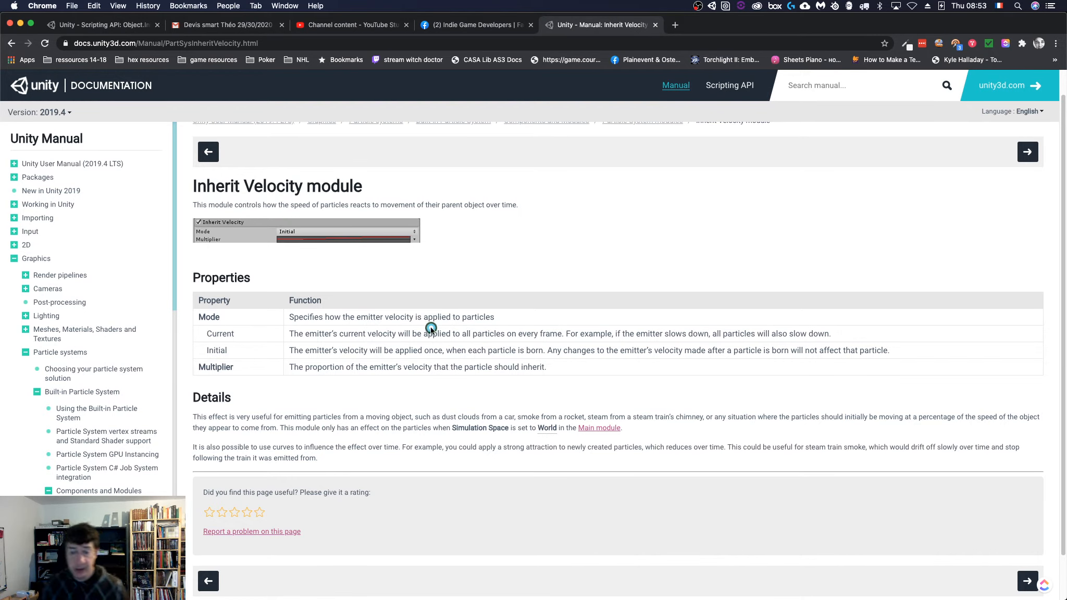
Step: Switch back to Unity, stop the particle effect preview and look over the Particle System's modules again
key("super+Tab")
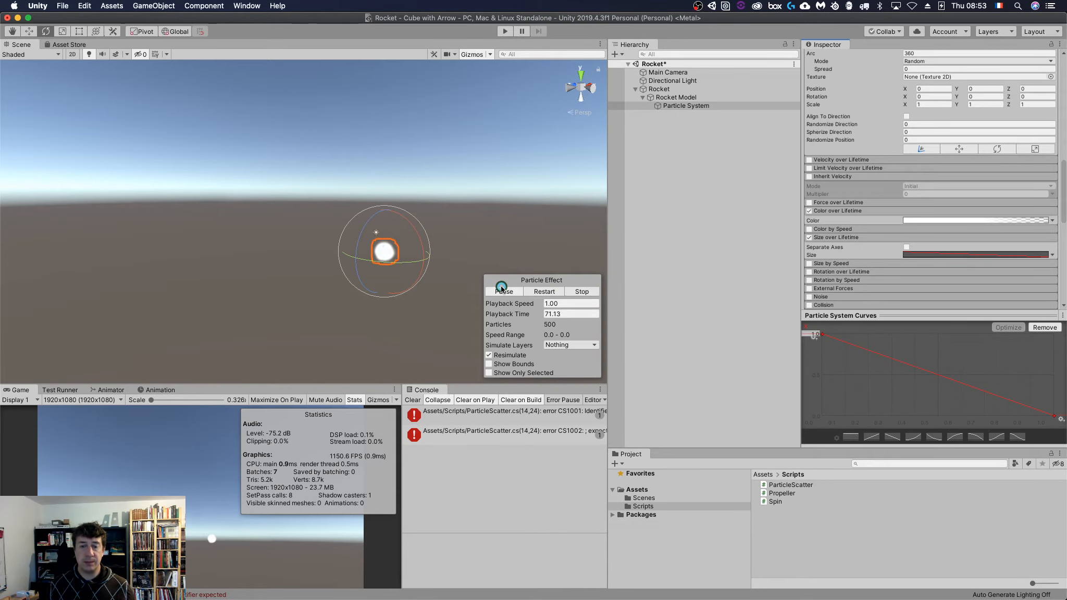
left_click(581, 292)
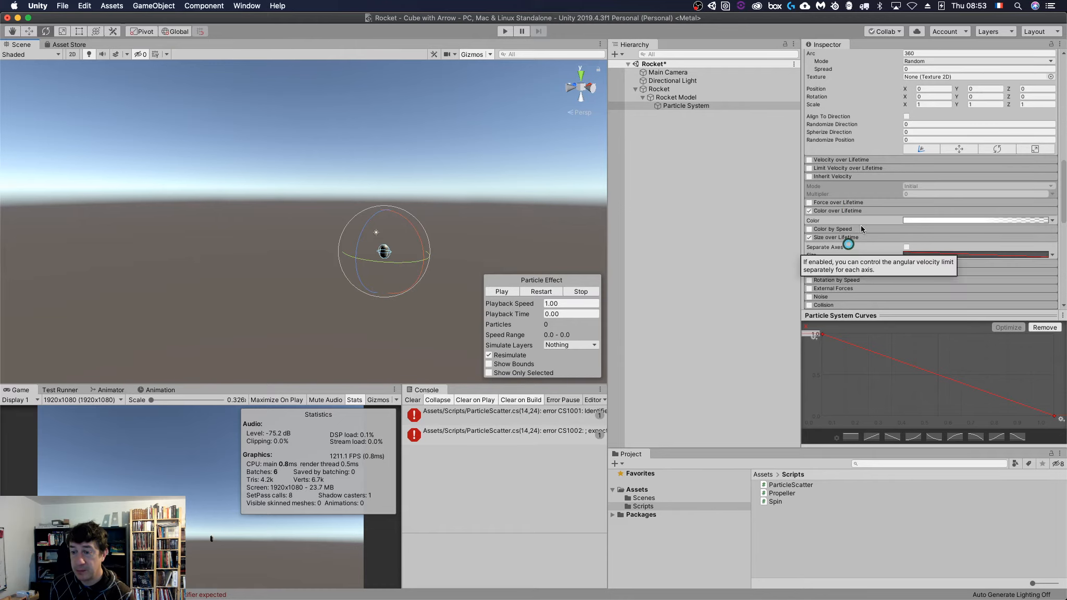
scroll(857, 221, "down", 4)
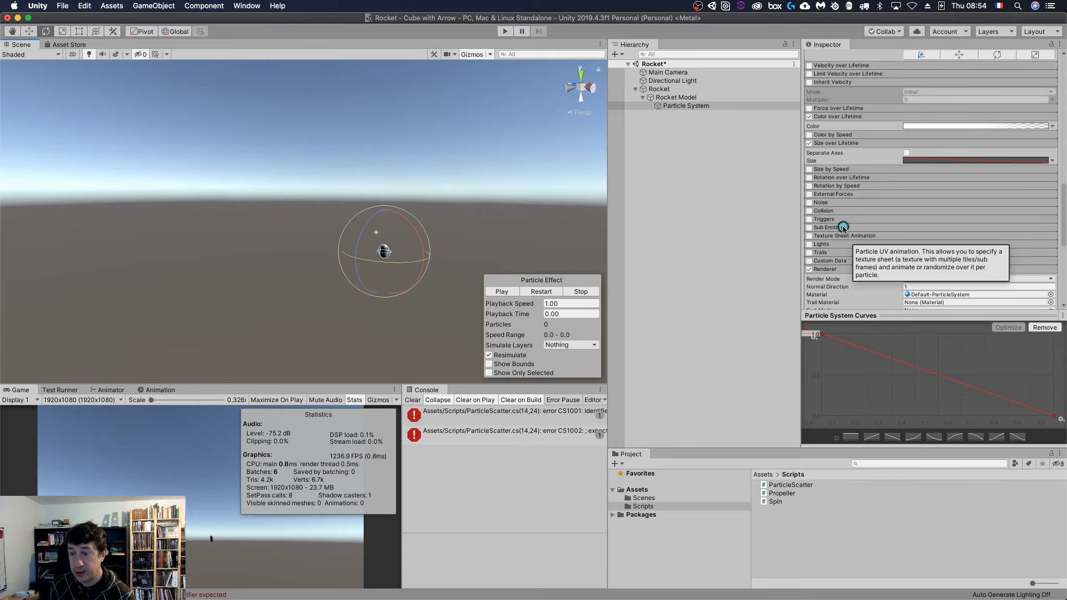
scroll(844, 229, "up", 5)
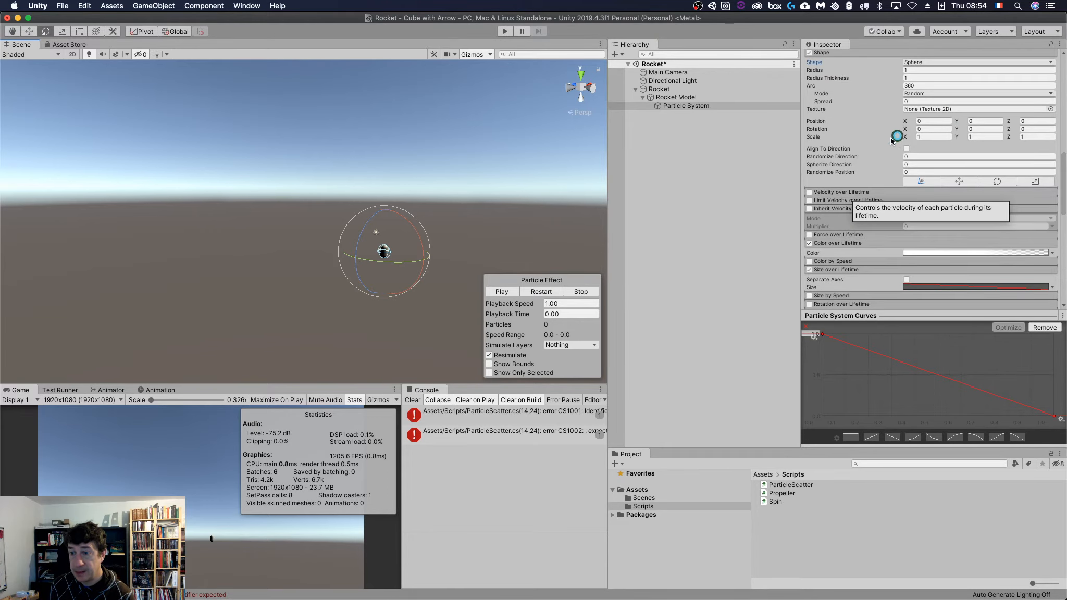
scroll(858, 205, "up", 3)
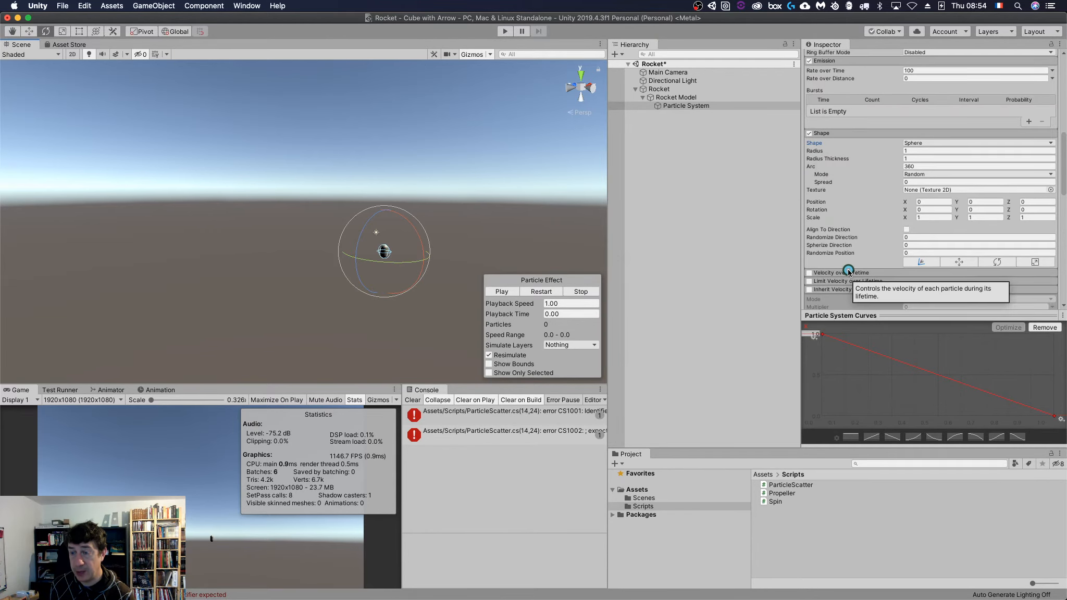
Step: Switch to Rider and change the unfinished line in Update to read "particles.shape." instead of accessing the main module
key("super+Tab")
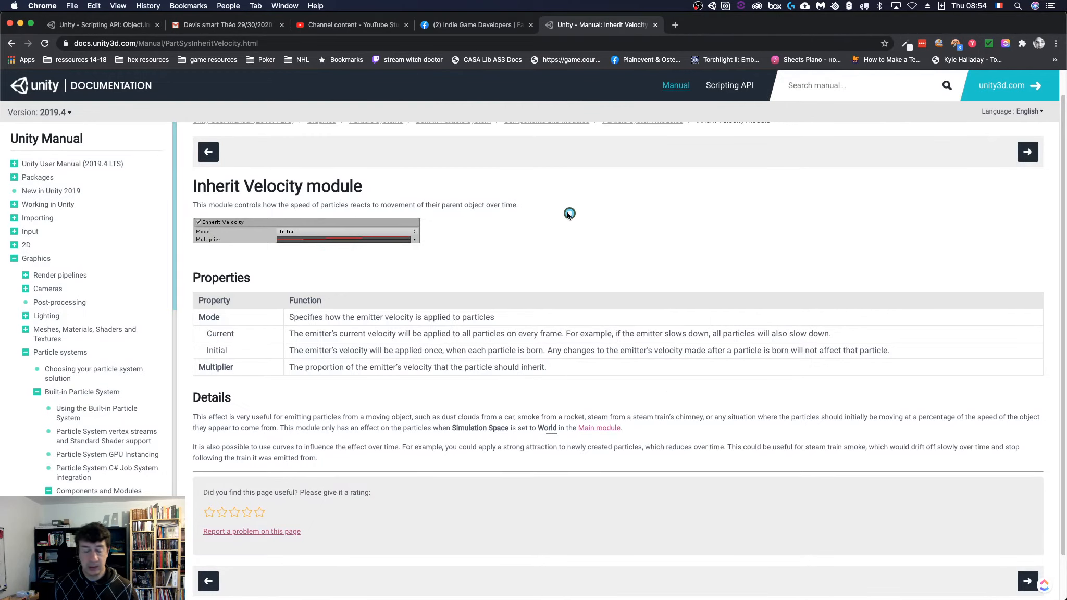
key("super+Tab")
left_click(358, 308)
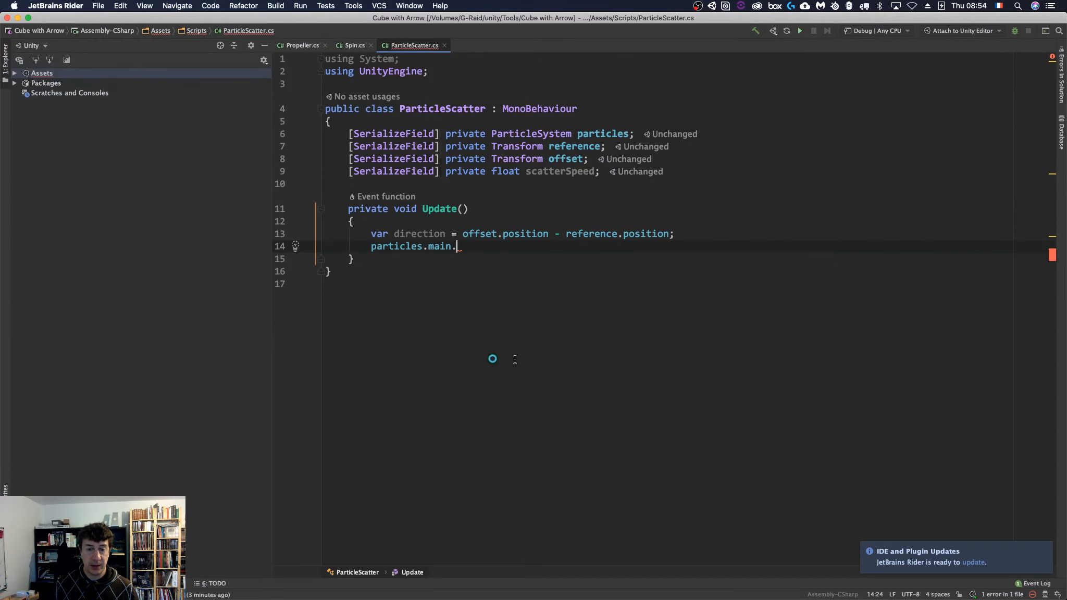
key("BackSpace")
key("BackSpace")
key("BackSpace")
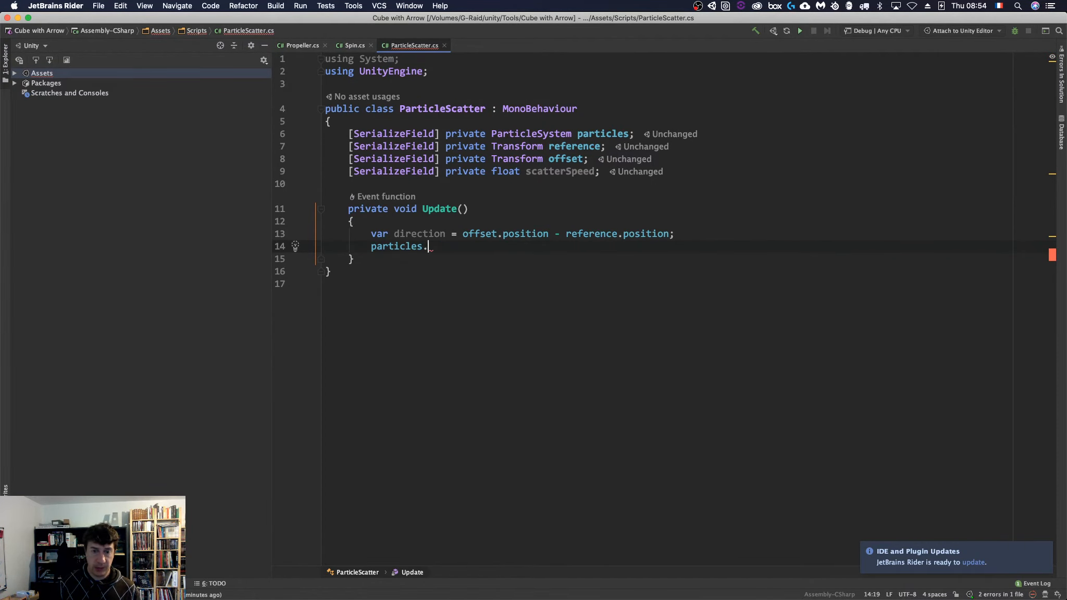
key("ctrl+space")
type("sh")
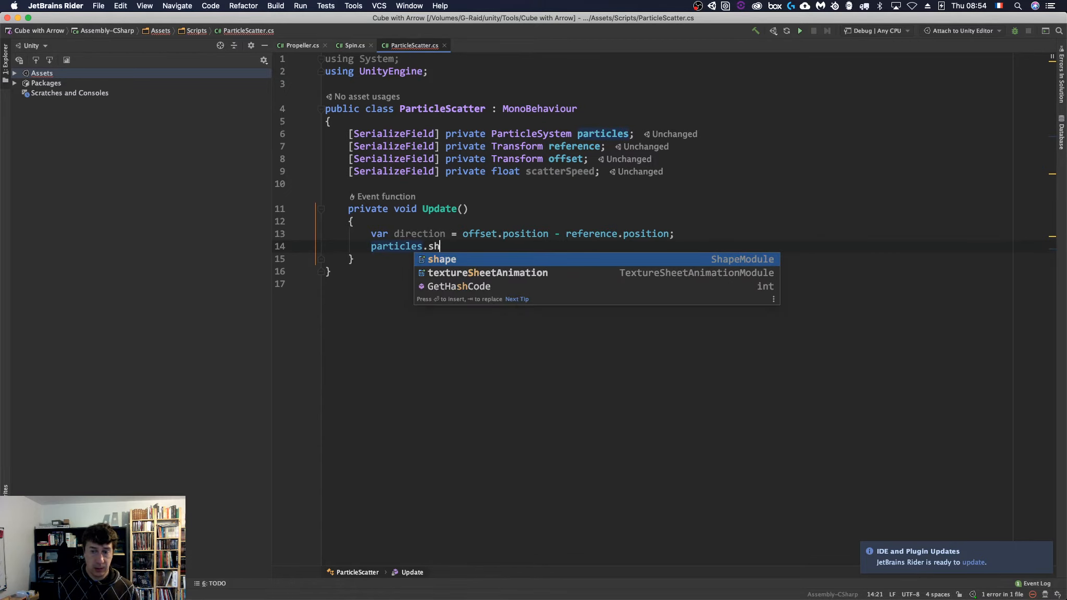
key("Return")
type(".")
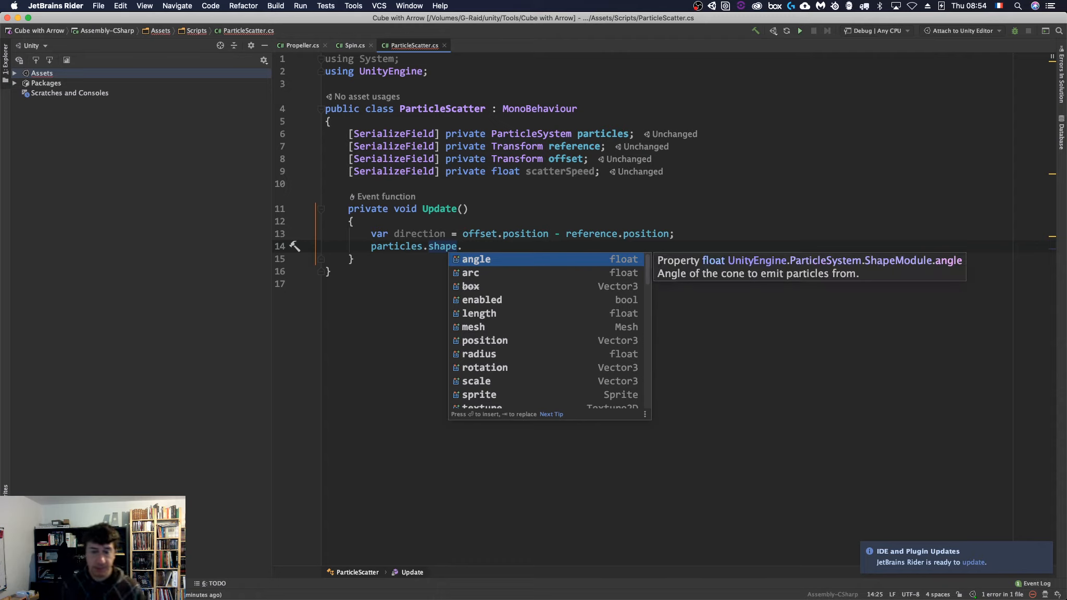
Step: Look through the members available on particles.shape for a property controlling the particles' direction
key("Down")
key("Down")
key("Down")
key("Down")
key("Down")
key("Down")
key("Down")
key("Down")
key("Down")
key("Down")
key("Down")
key("Down")
key("Down")
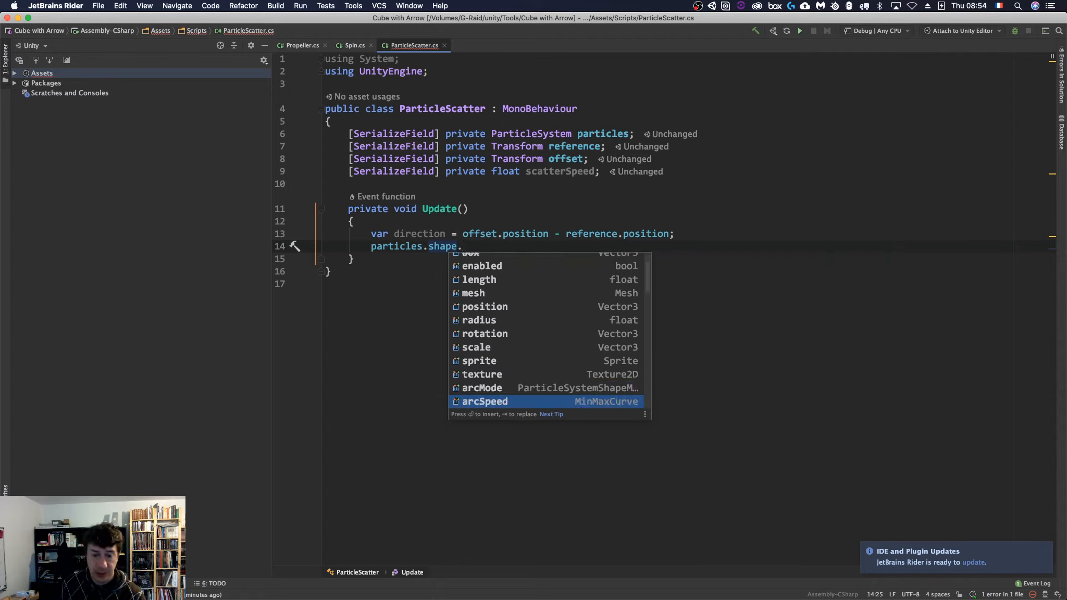
key("Down")
key("Down")
key("Down")
key("Down")
key("Down")
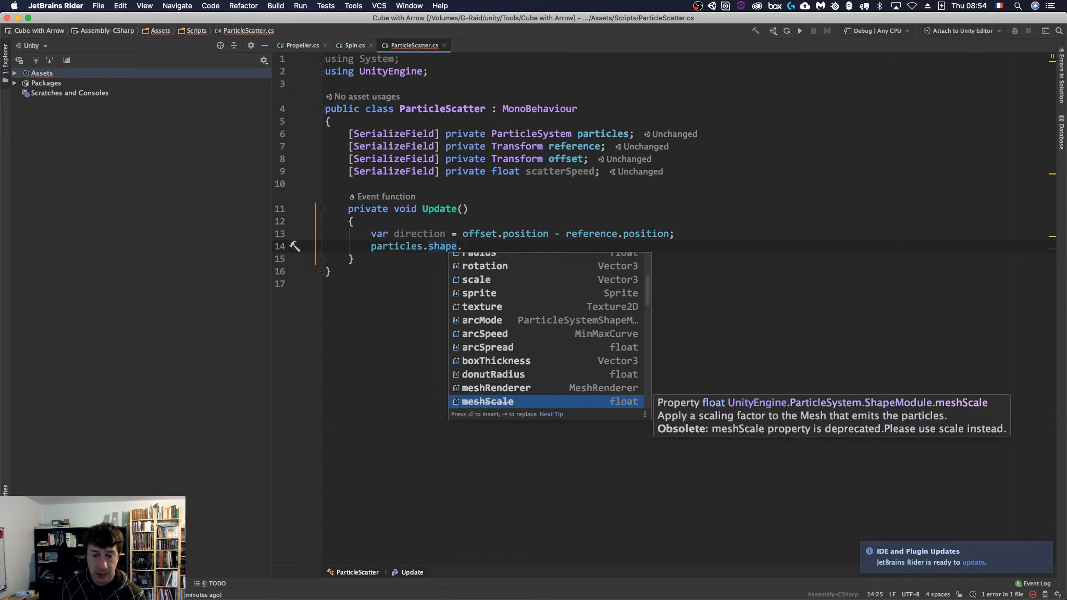
key("Down")
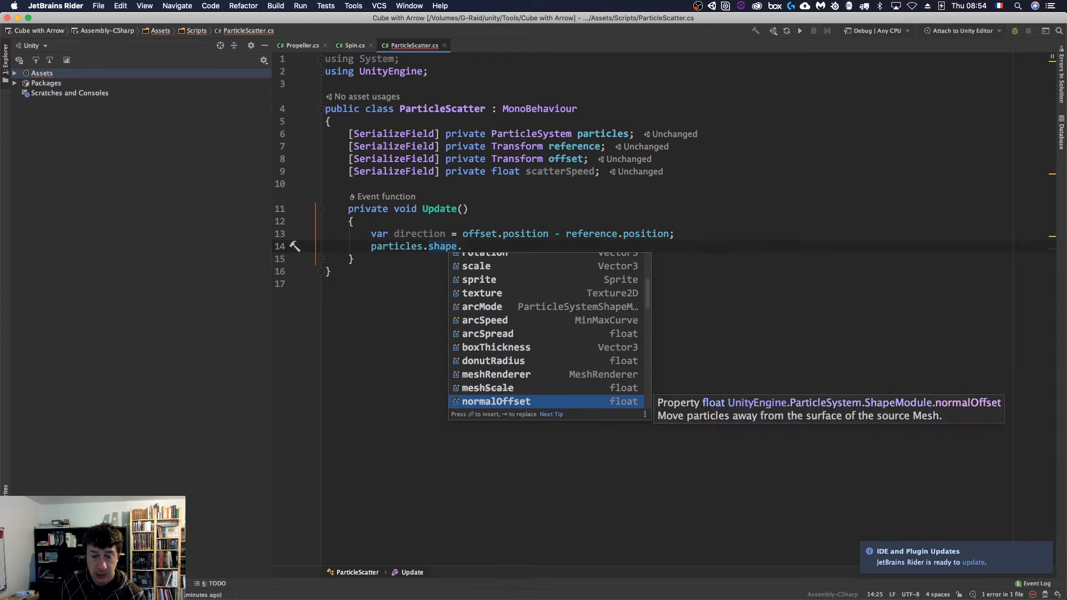
key("Down")
key("Down")
key("Down")
key("Down")
key("Down")
key("Down")
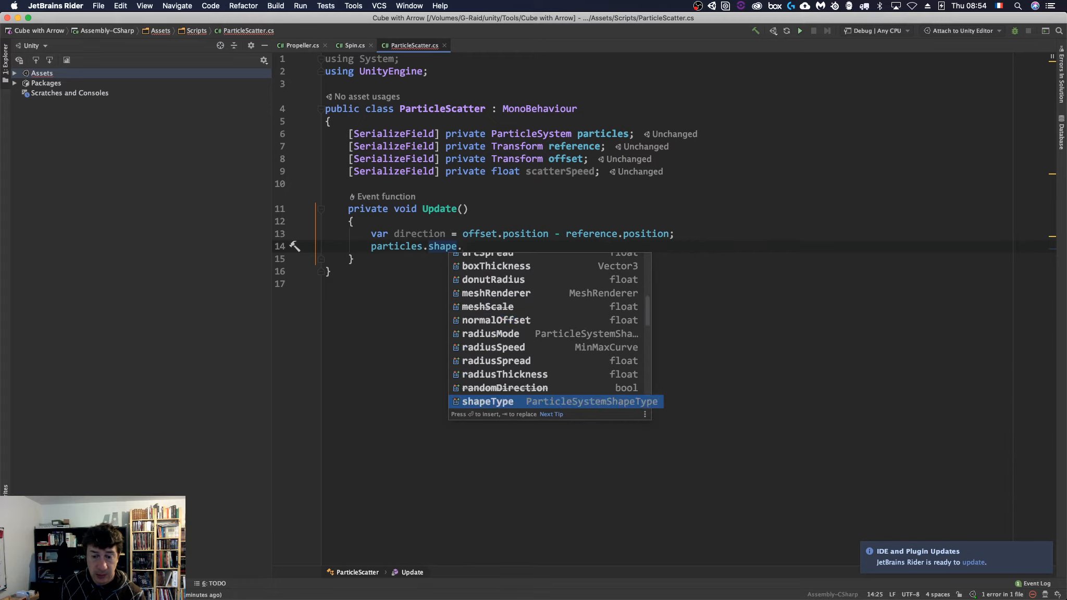
key("Down")
key("Down")
key("Down")
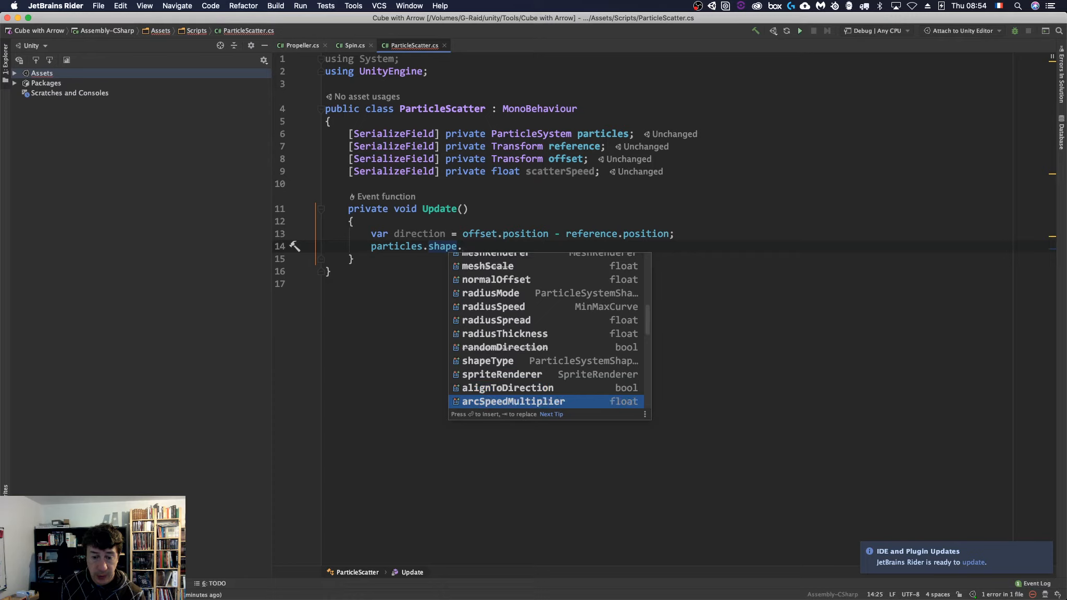
key("Up")
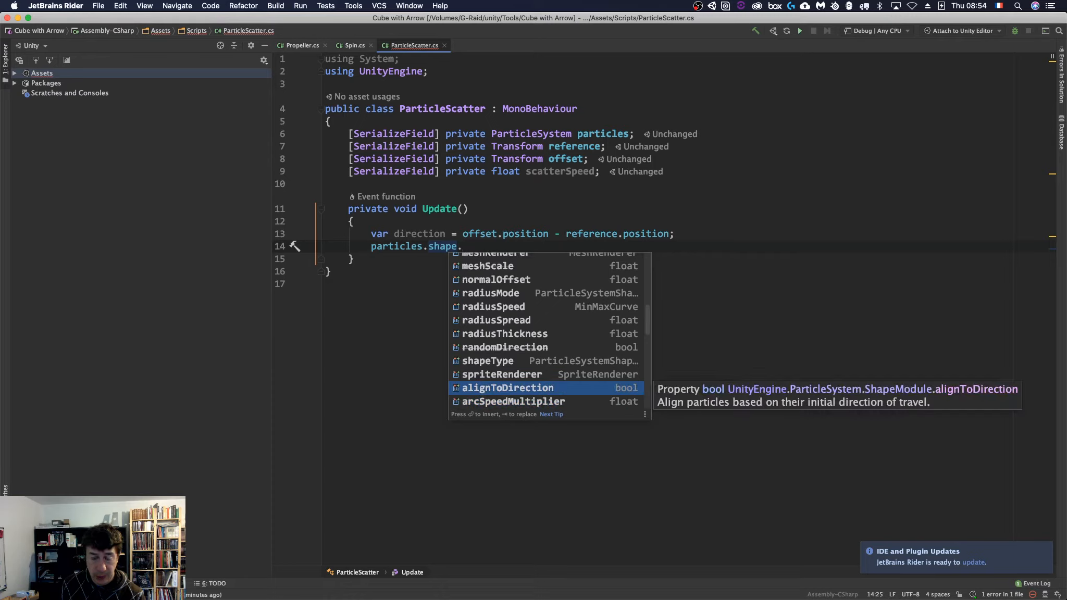
key("Down")
key("Down")
key("Down")
key("Down")
key("Down")
key("Down")
key("Down")
key("Down")
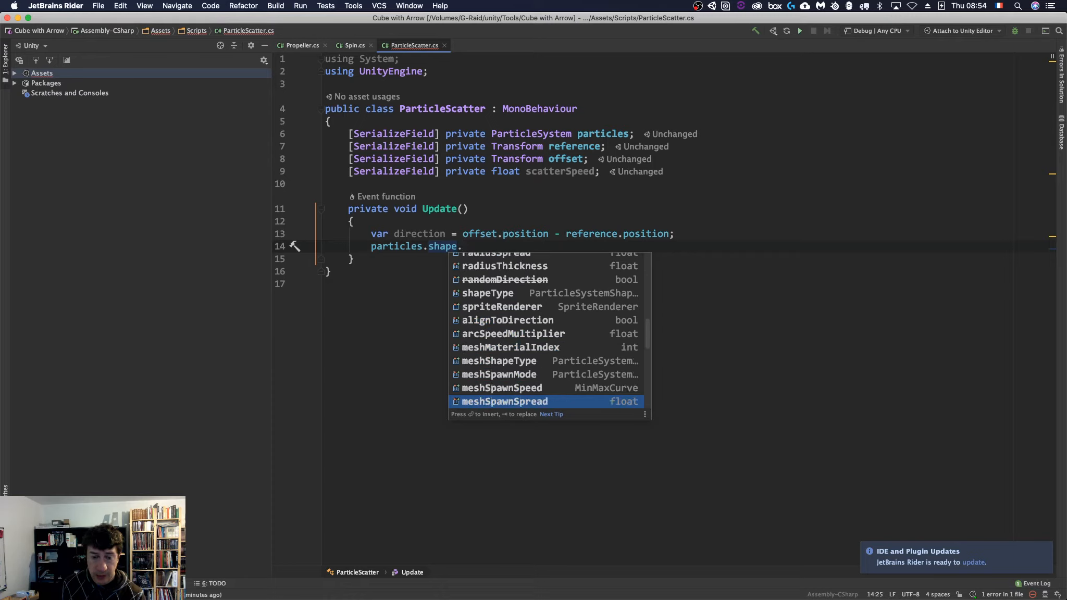
key("Down")
key("Down")
key("Down")
key("Down")
key("Down")
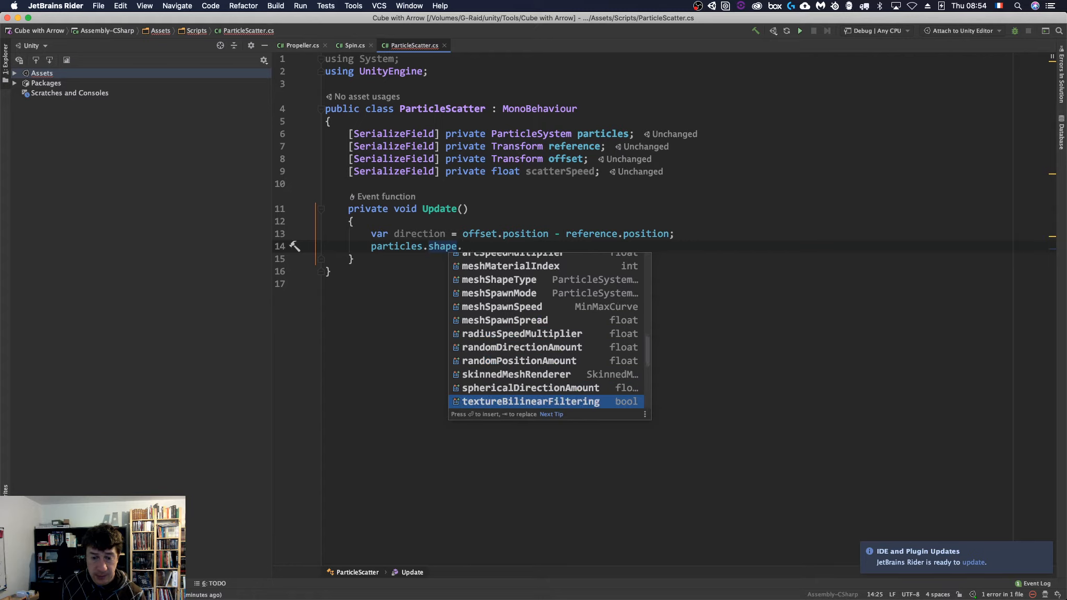
key("Up")
key("Up")
key("Up")
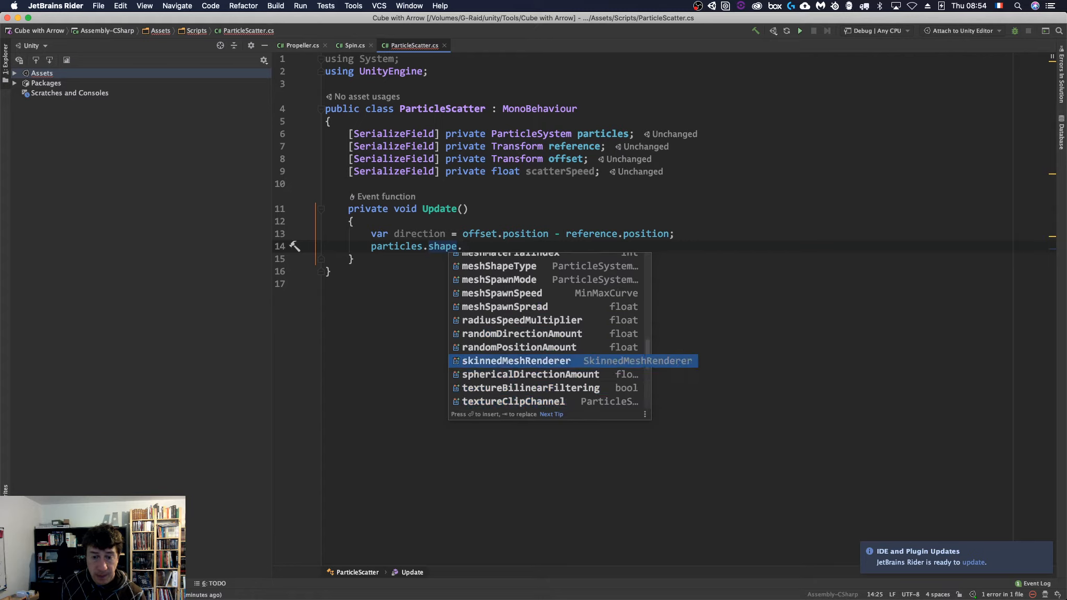
key("Up")
key("Down")
key("Down")
key("Down")
key("Down")
key("Down")
key("Down")
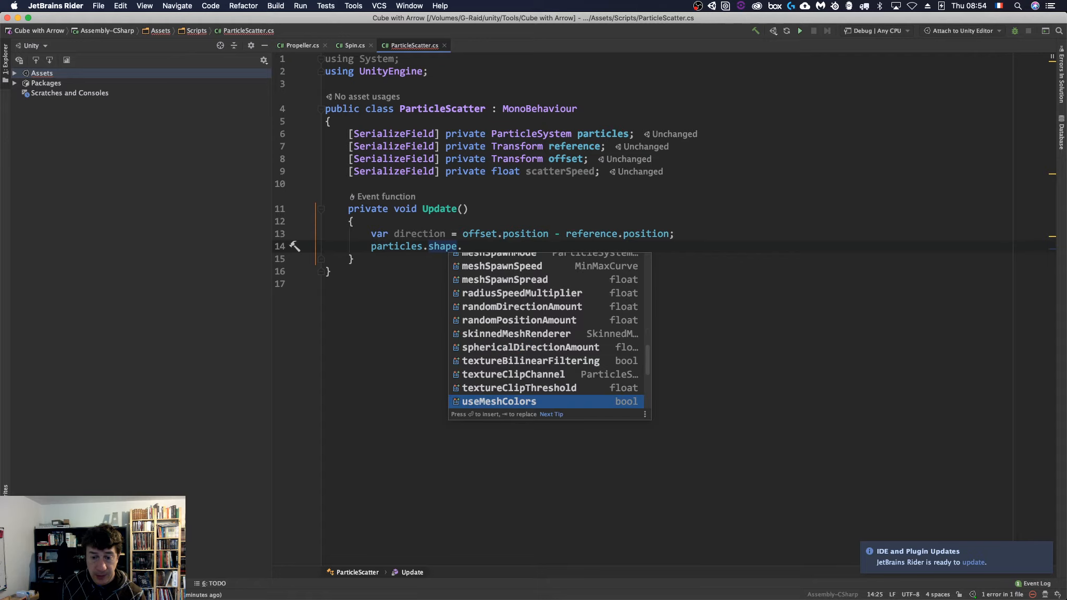
Step: Search the shape module's members for "dir" and "spee", clearing the text so the line still reads "particles.shape."
type("di")
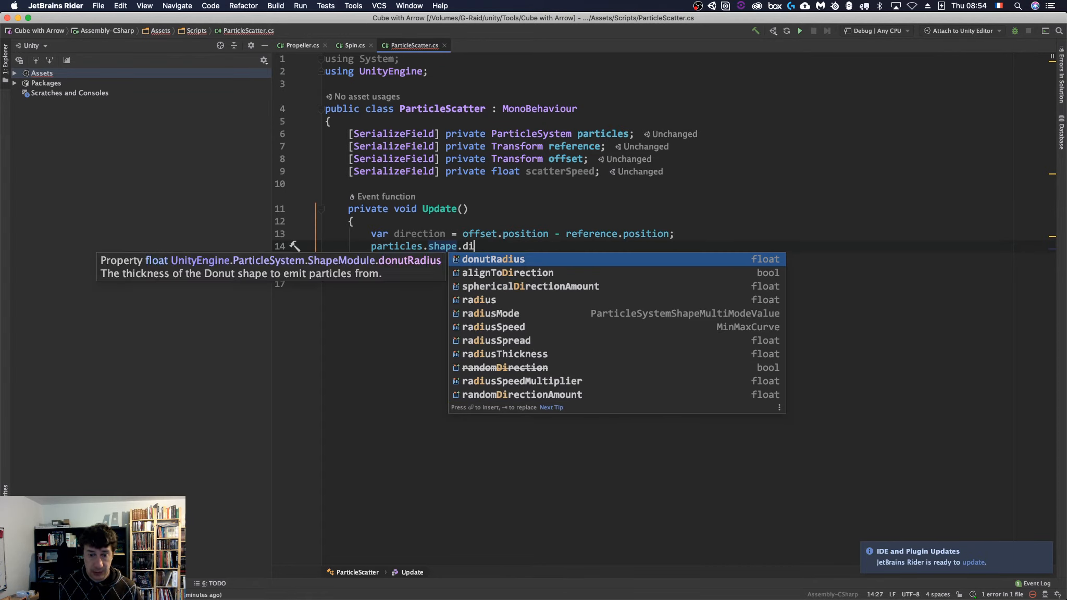
type("r")
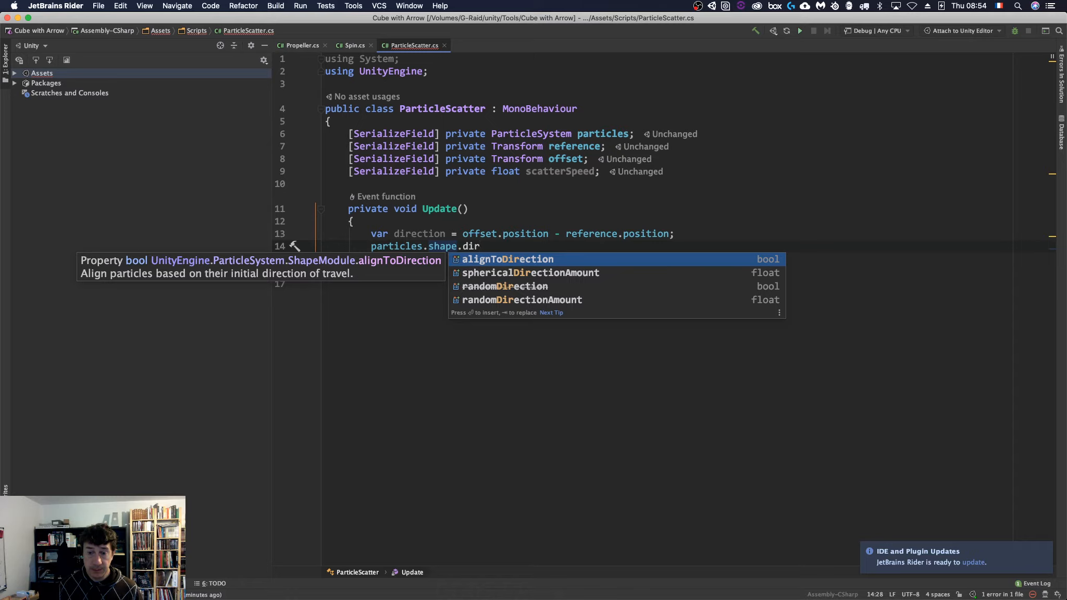
key("BackSpace")
key("BackSpace")
key("BackSpace")
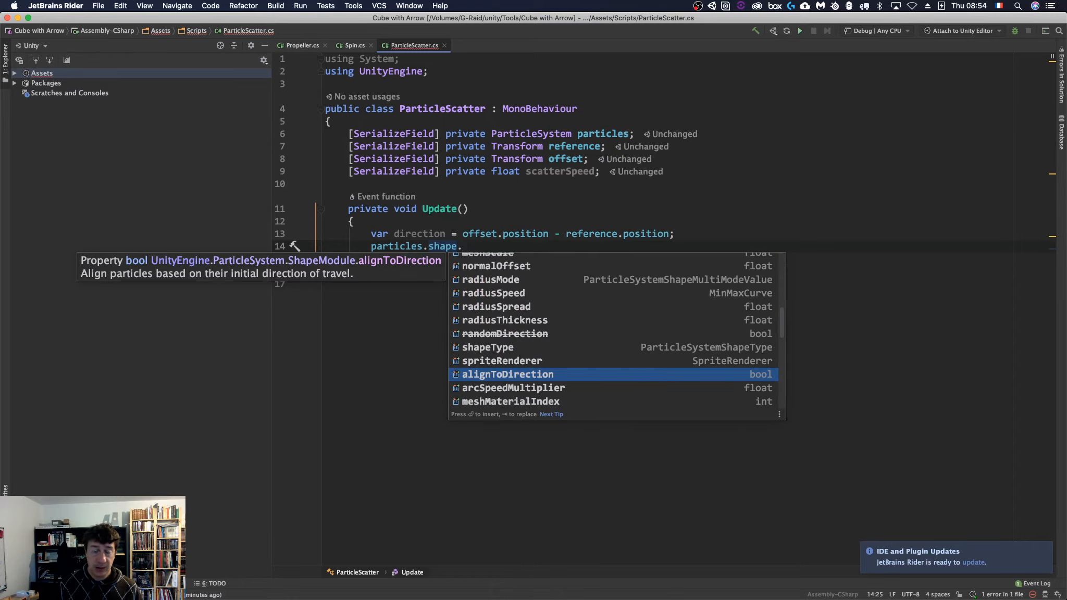
type("spee")
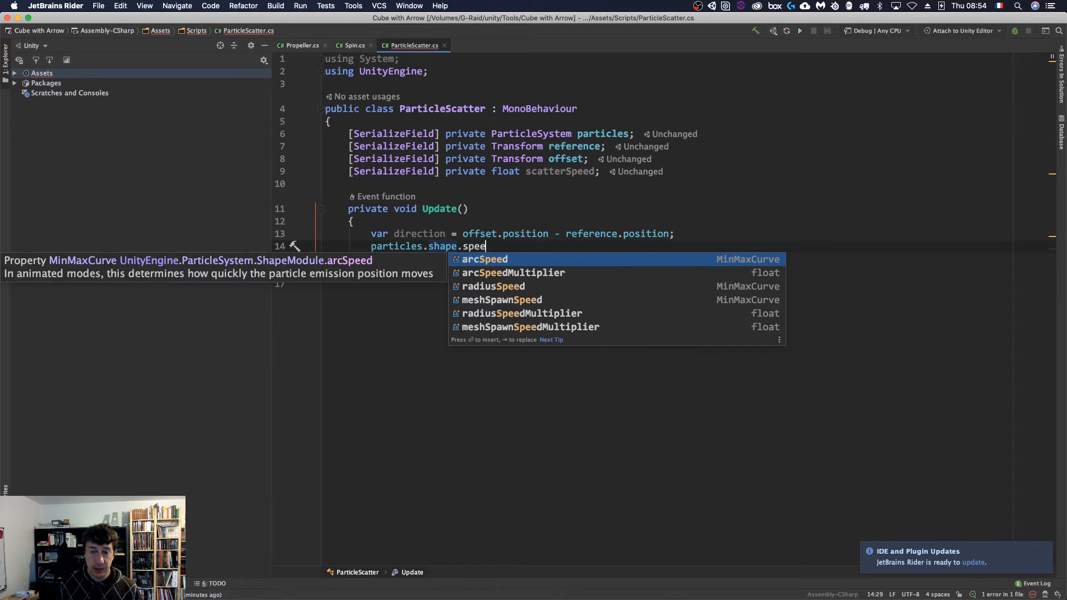
key("BackSpace")
key("BackSpace")
key("BackSpace")
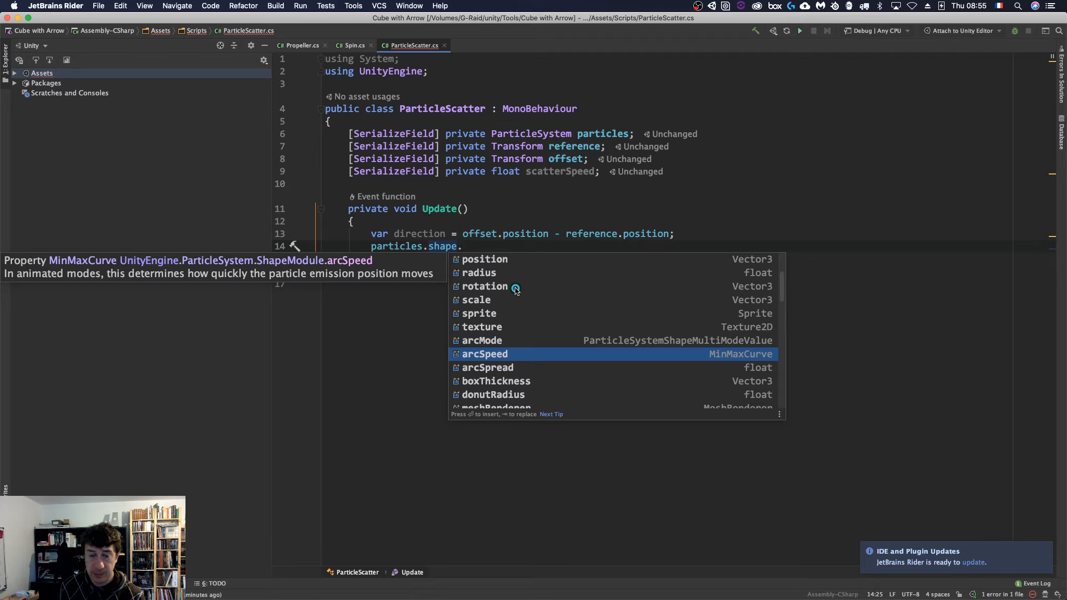
Step: Switch to Unity and look at the Particle System's Shape settings
key("super+Tab")
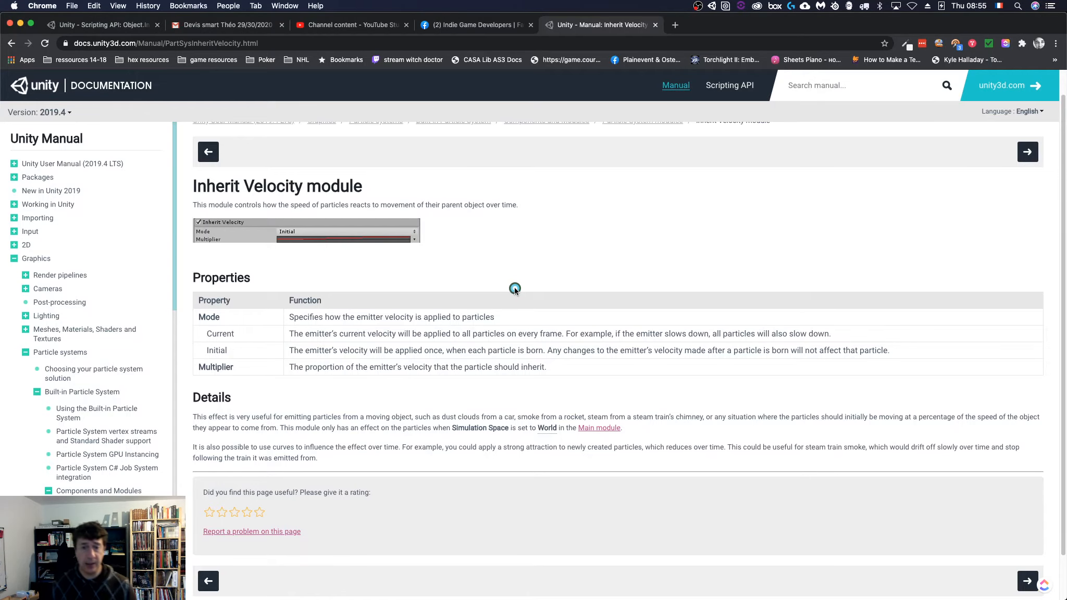
key("super+Tab")
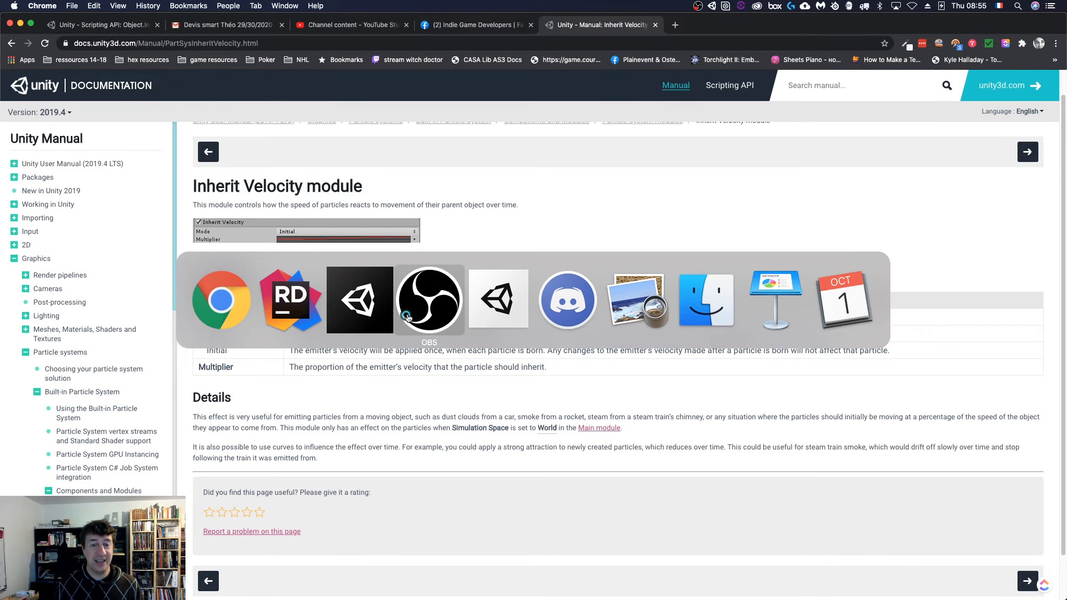
key("super+Tab")
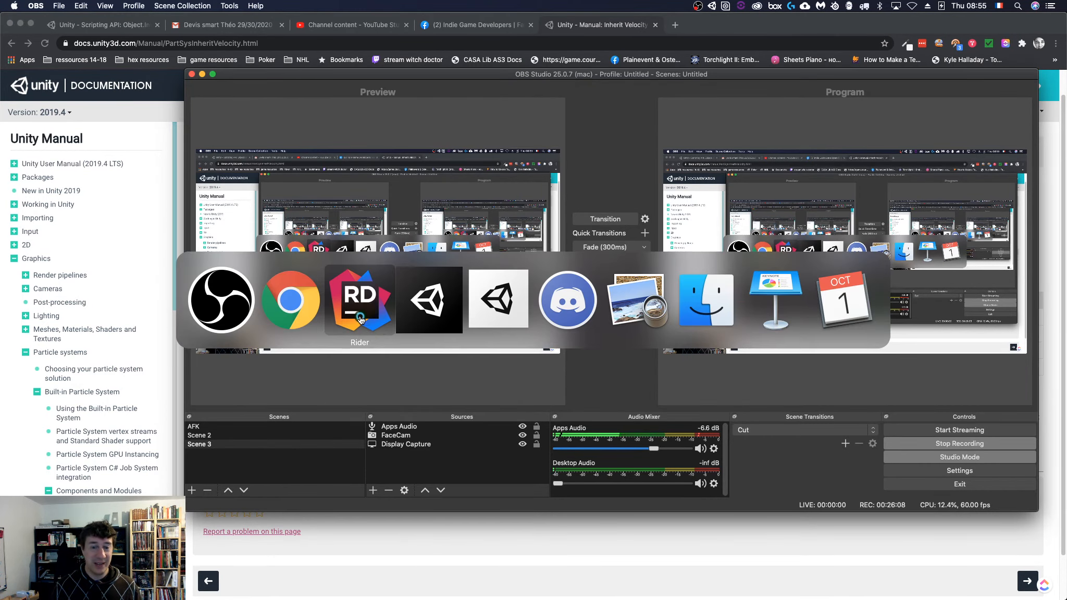
key("super+Tab")
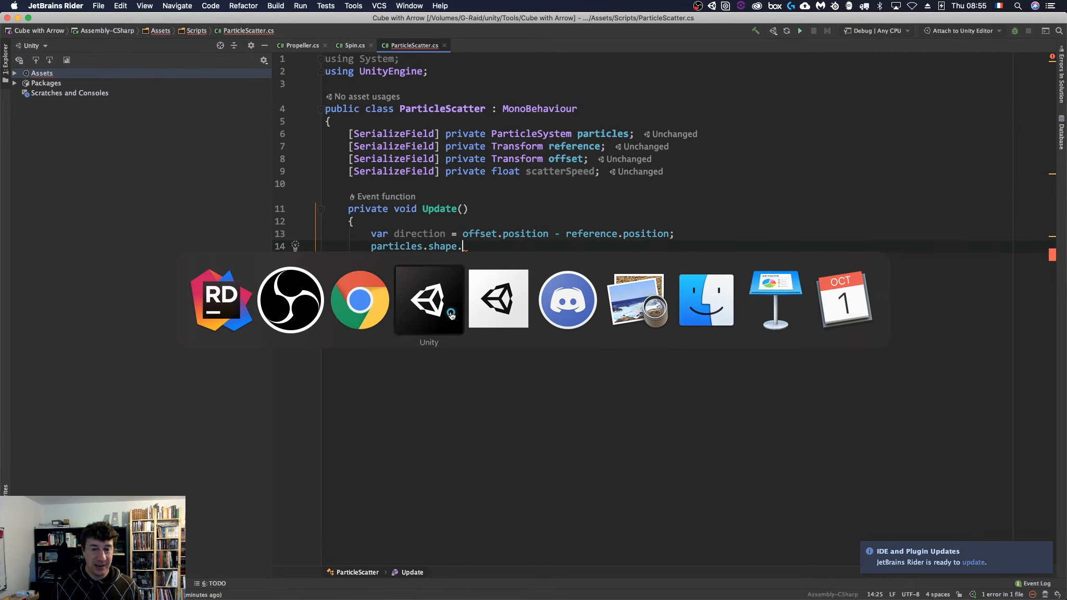
left_click(414, 318)
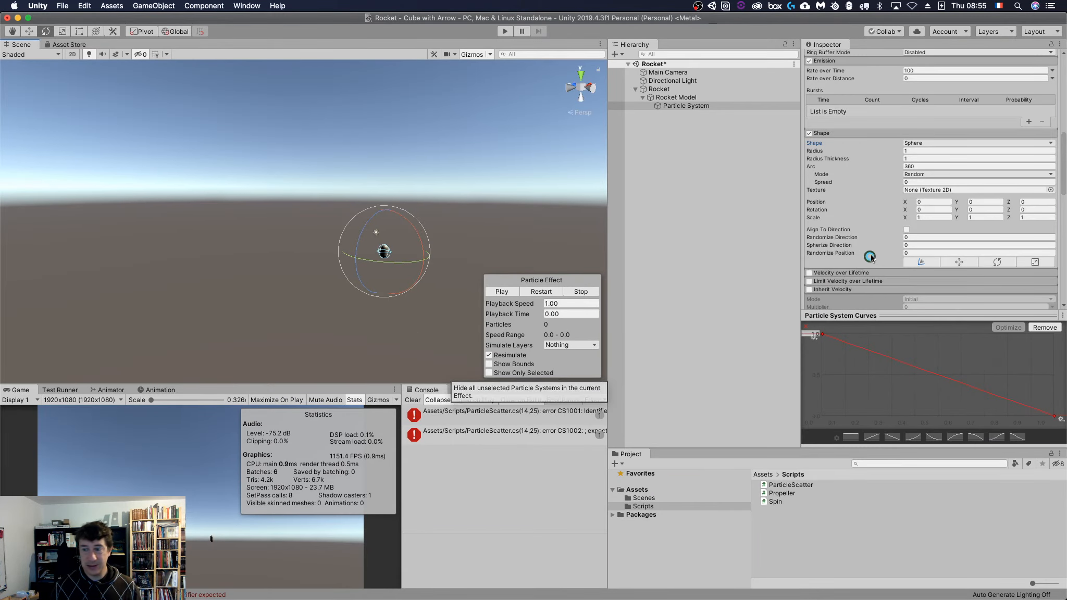
Step: Close ParticleScatter.cs in Rider, switch back to Unity and delete the ParticleScatter script from Assets/Scripts
key("super+Tab")
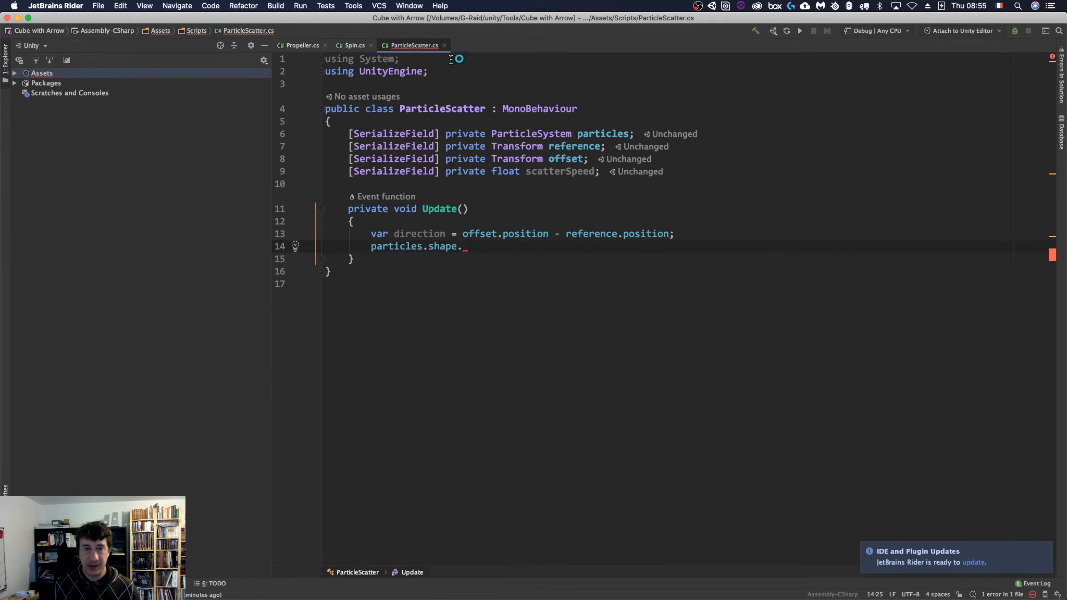
left_click(447, 44)
key("super+Tab")
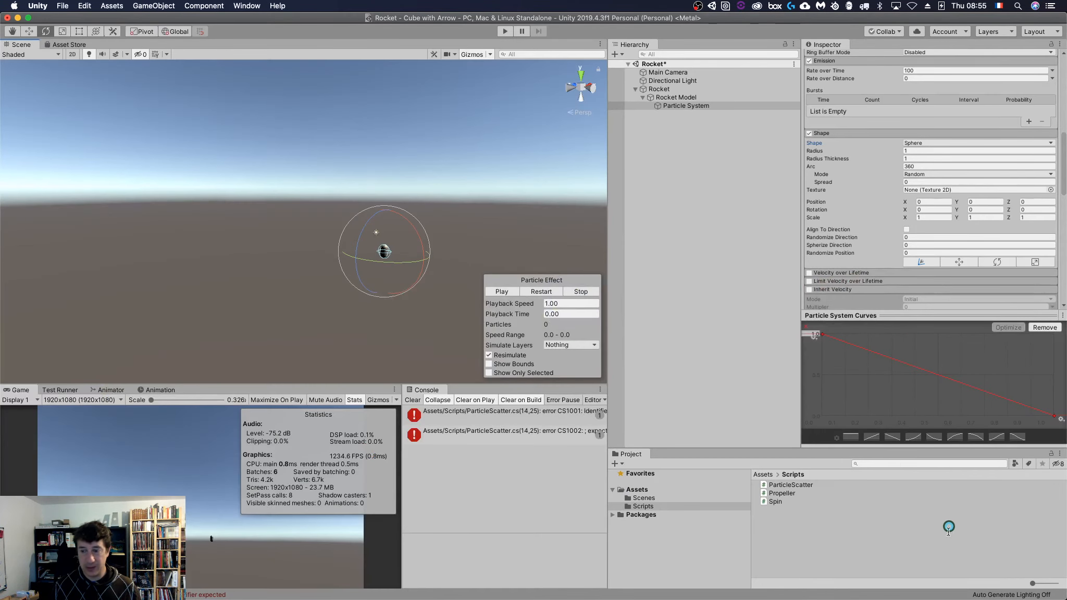
right_click(787, 484)
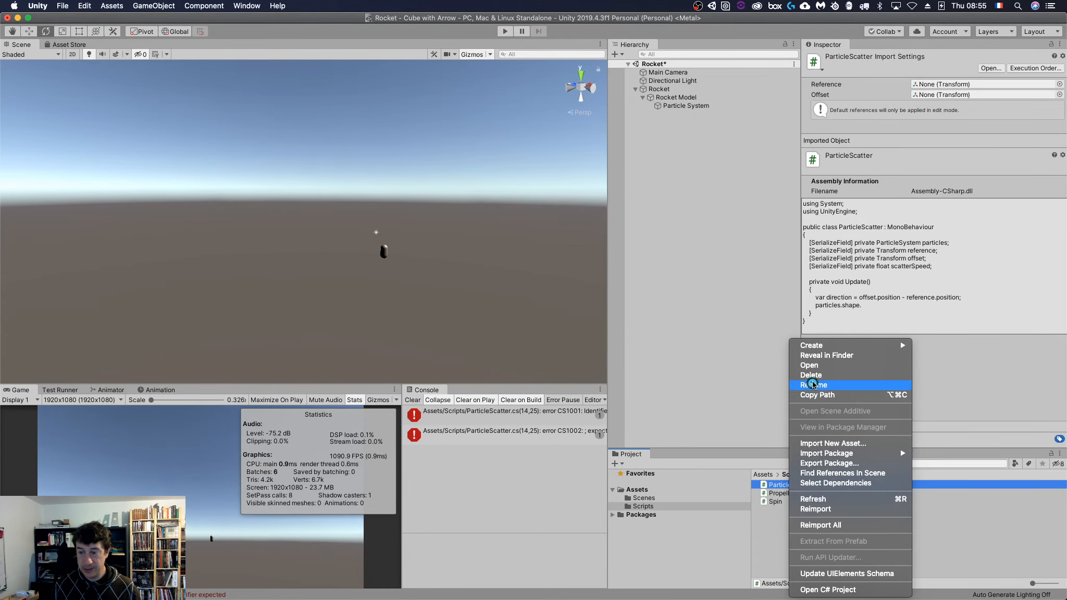
left_click(813, 375)
left_click(599, 203)
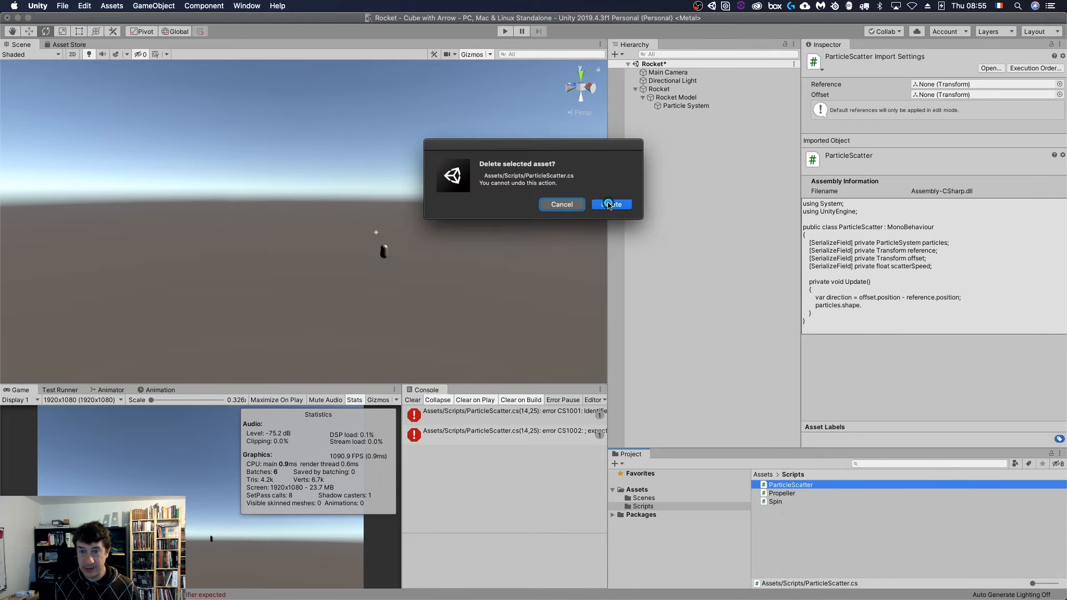
Step: Select the Particle System under Rocket Model and set its Start Speed to 0.1
left_click(682, 105)
left_click(681, 104)
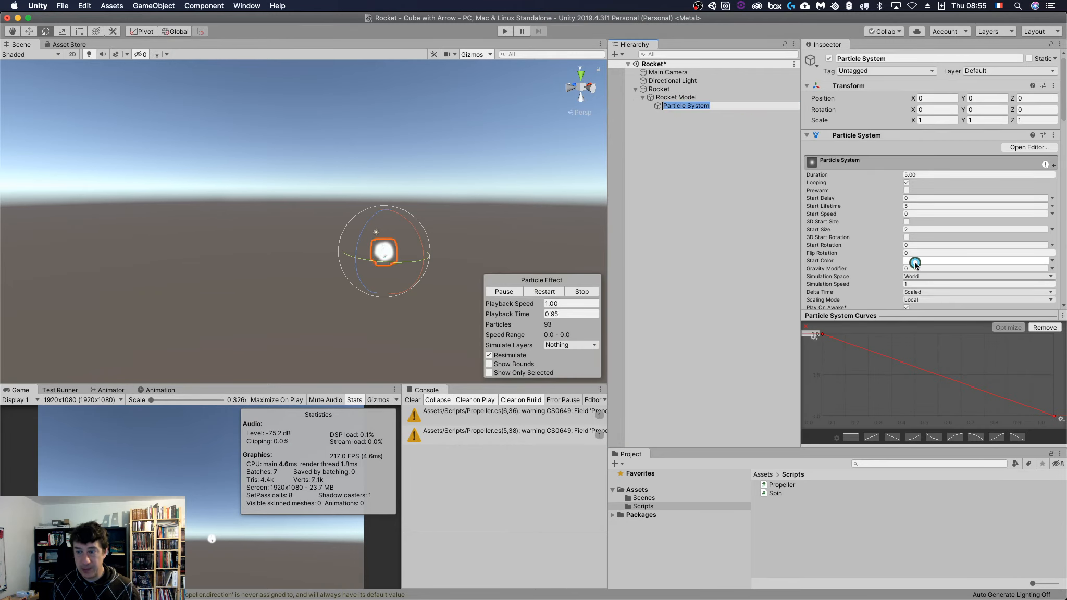
scroll(915, 263, "down", 5)
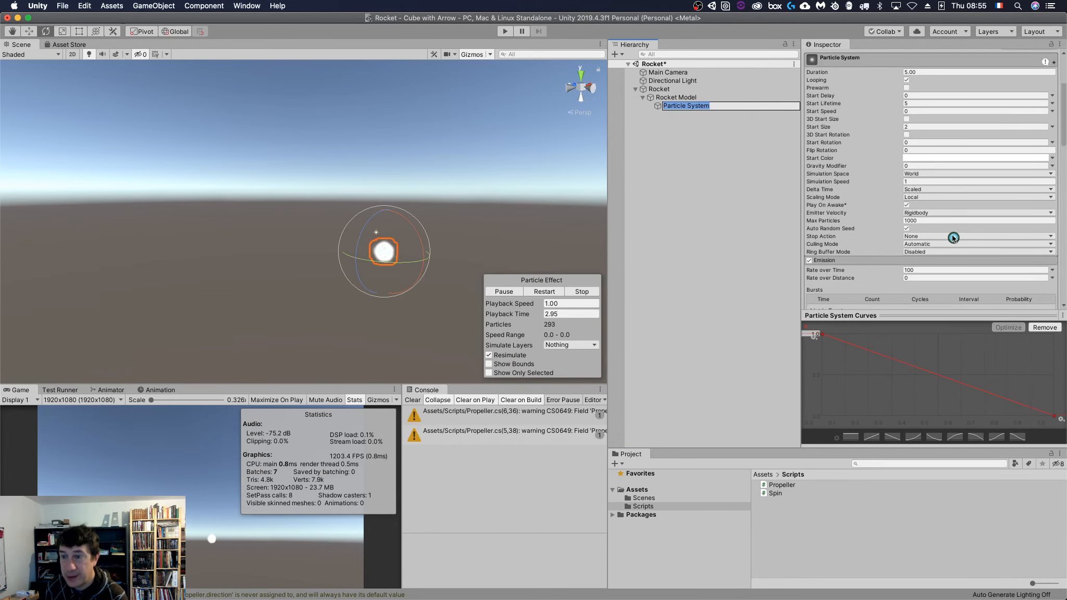
scroll(953, 238, "down", 1)
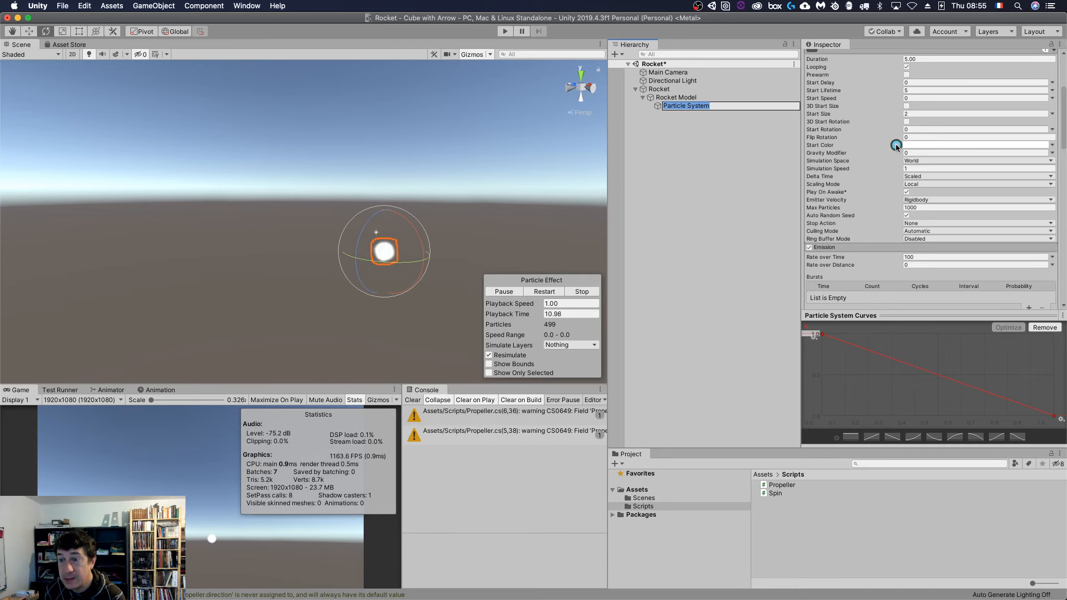
left_click(924, 98)
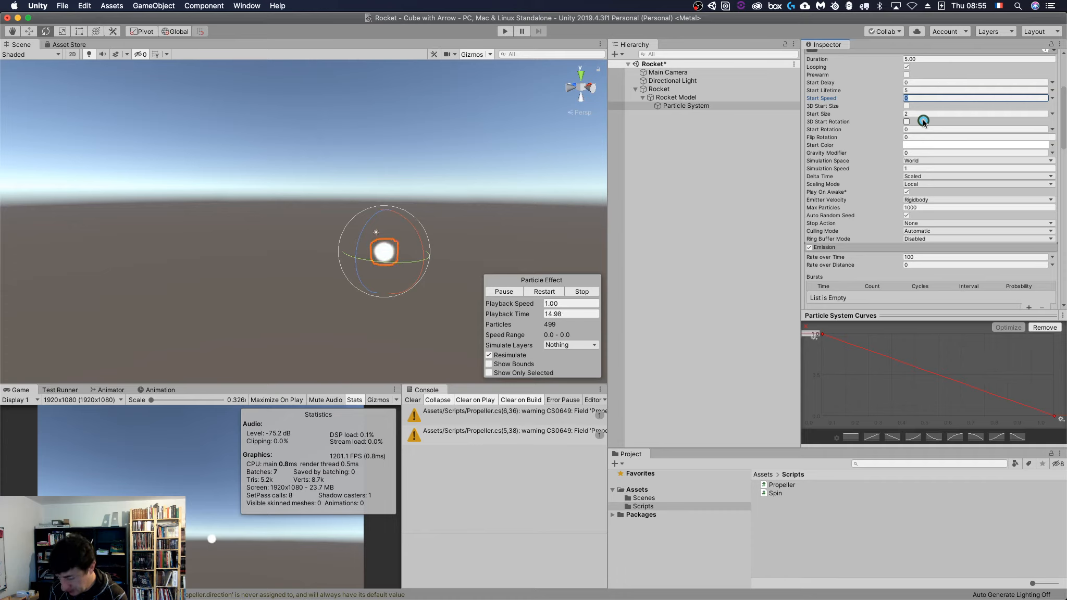
type(".1")
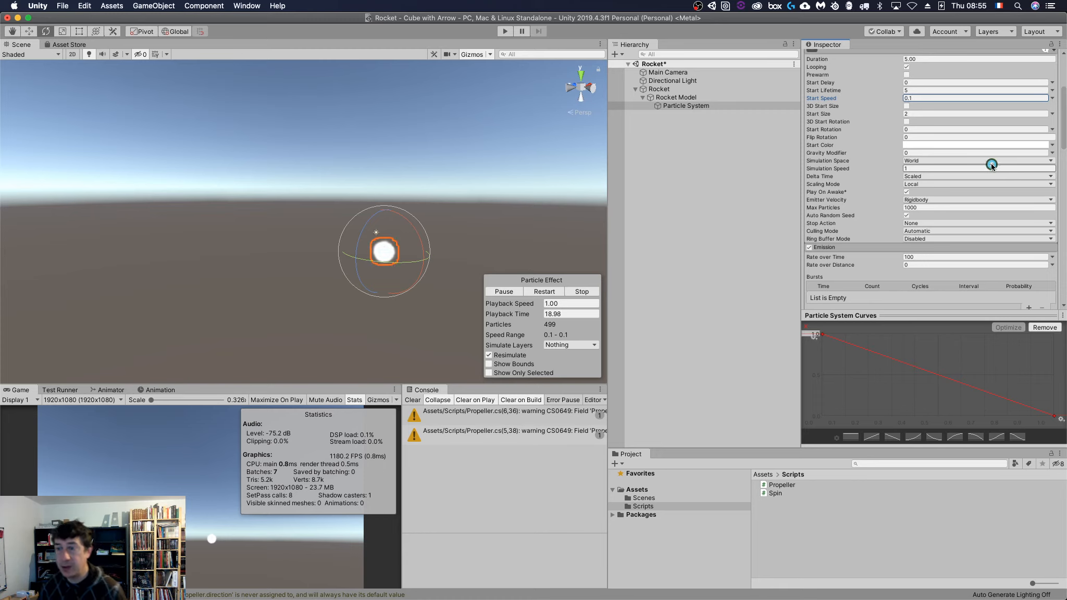
Step: Change the Particle System's emission shape from Sphere to Edge in the Shape module
scroll(961, 188, "down", 6)
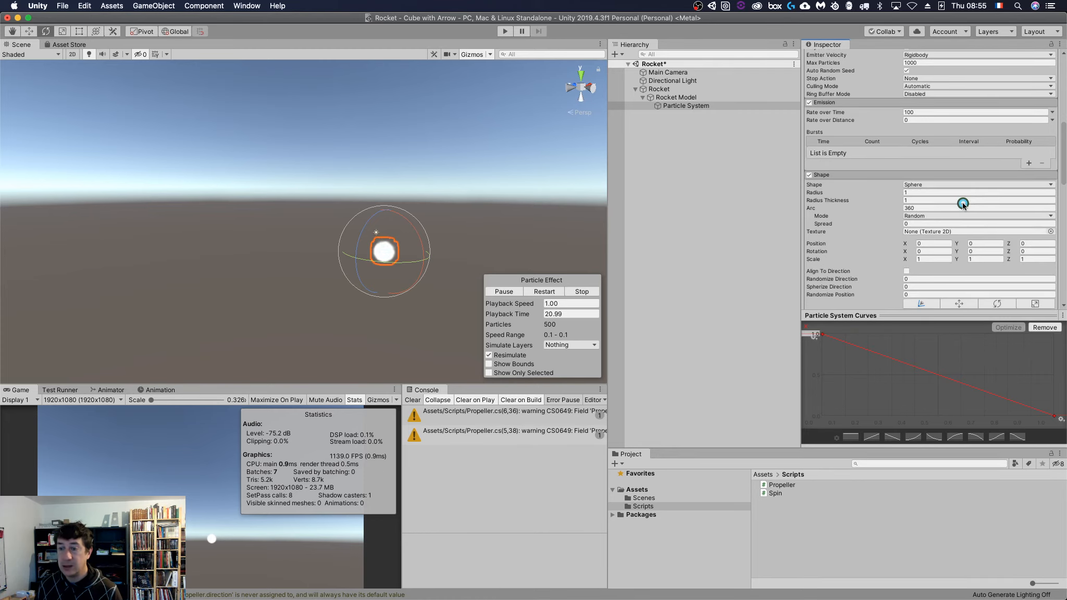
scroll(962, 204, "down", 2)
left_click(858, 187)
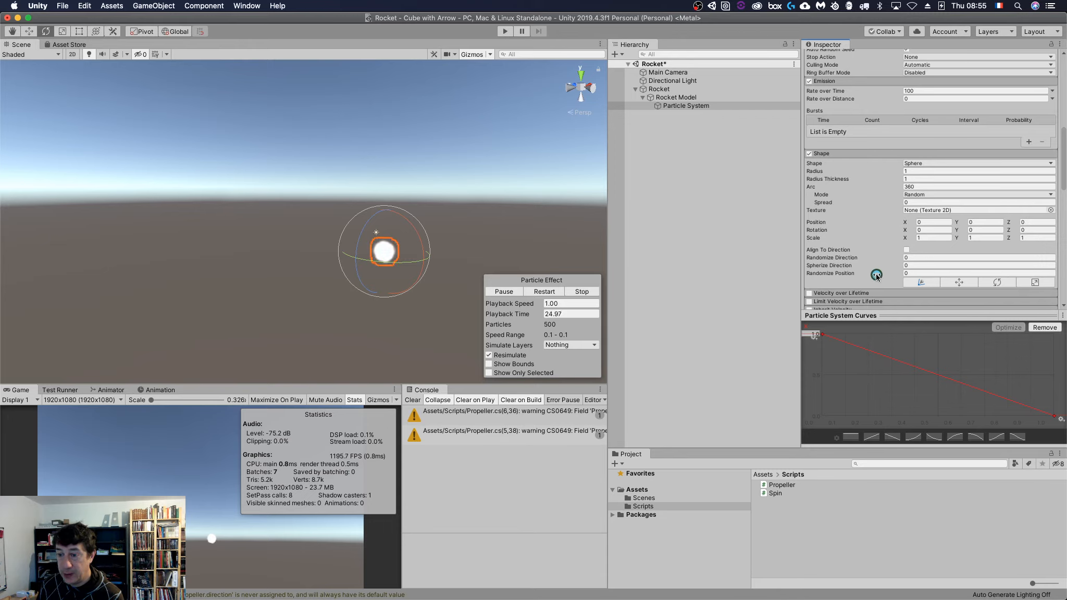
left_click(941, 237)
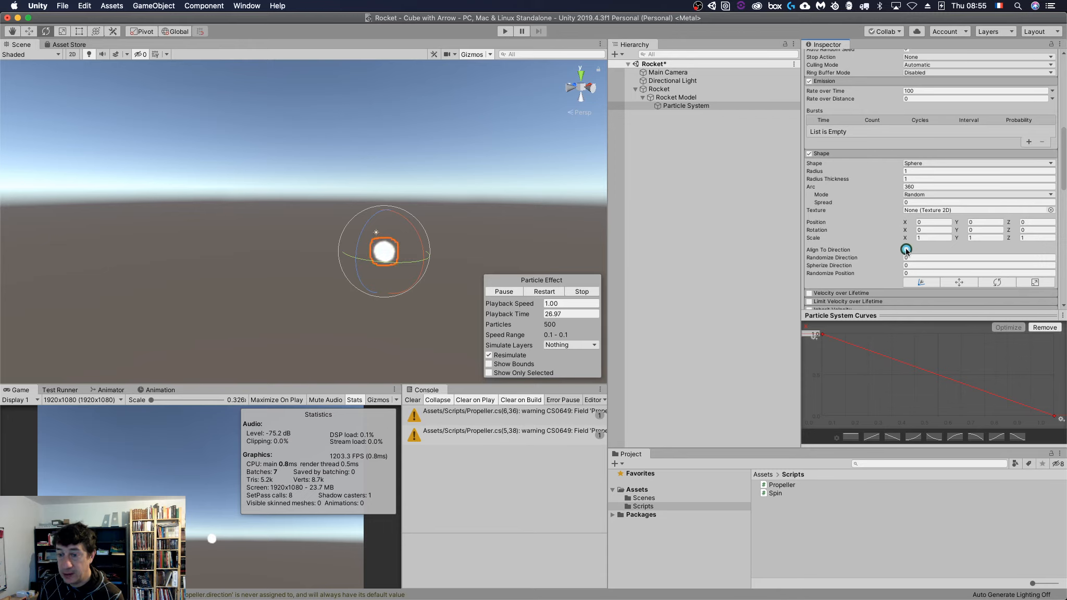
left_click(926, 163)
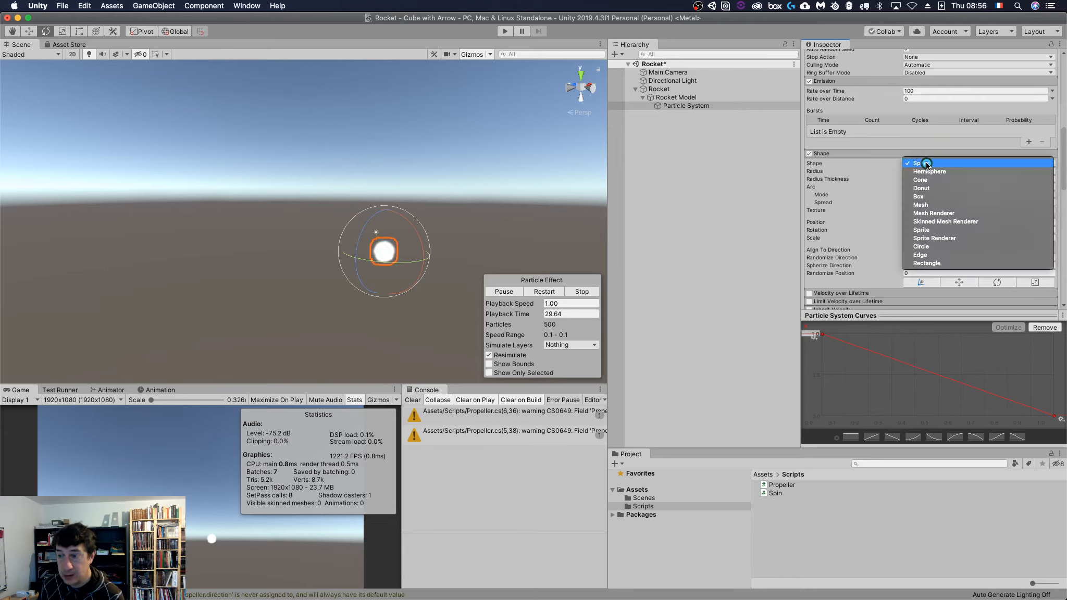
left_click(940, 255)
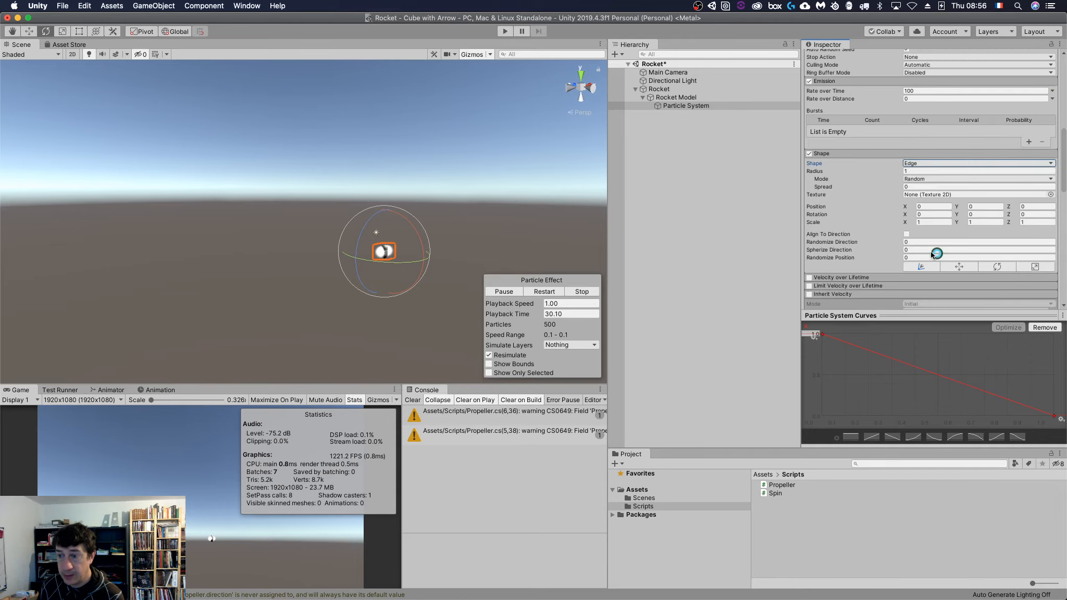
scroll(885, 175, "up", 15)
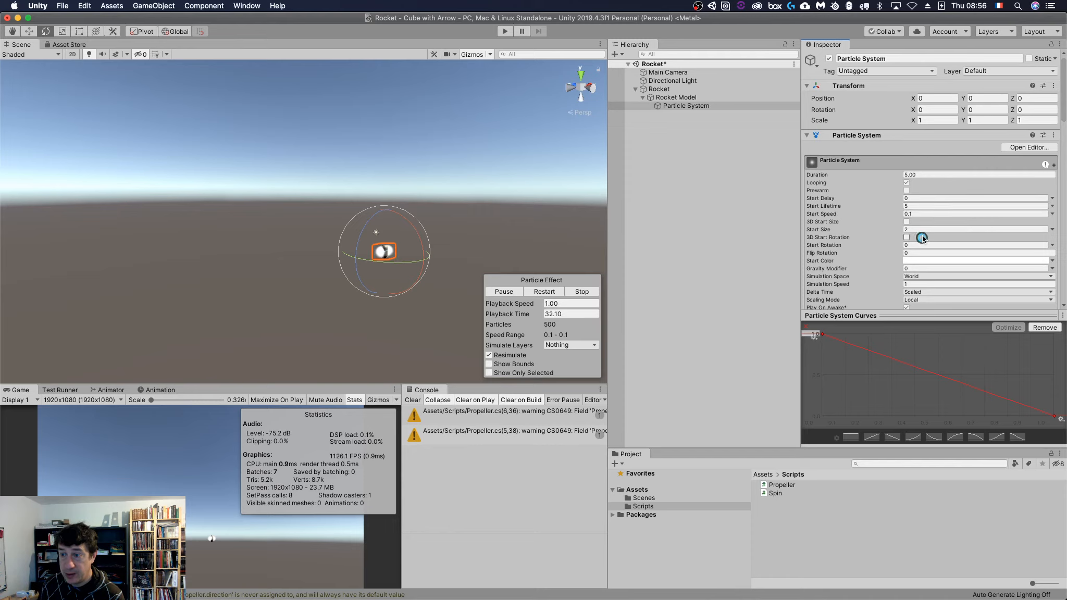
Step: Set the Particle System's Start Speed to 5 and its Transform Z rotation to -90
left_click(924, 215)
type("5")
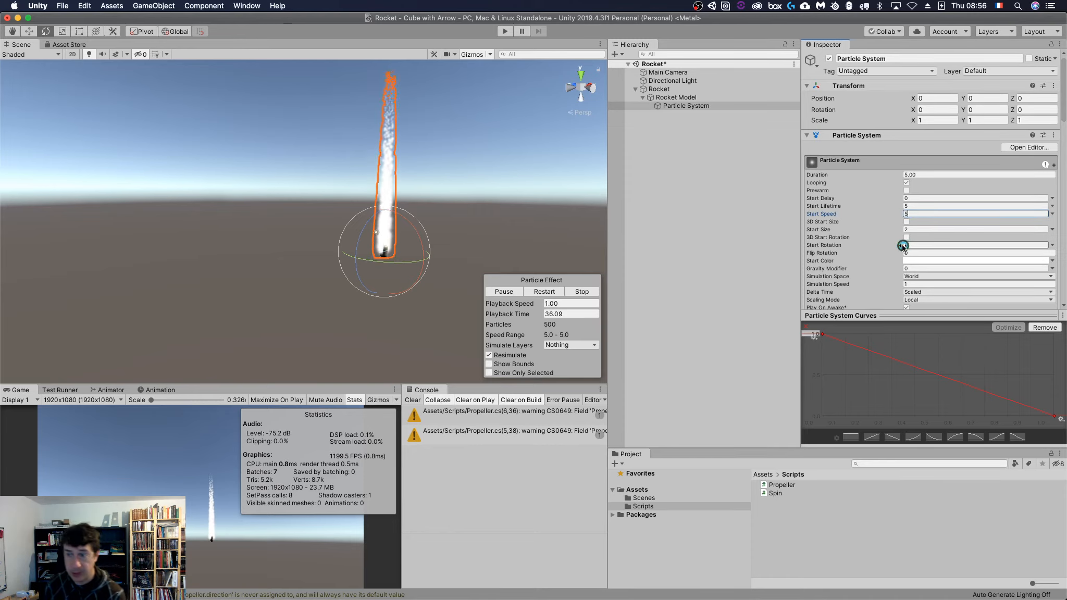
left_click(936, 109)
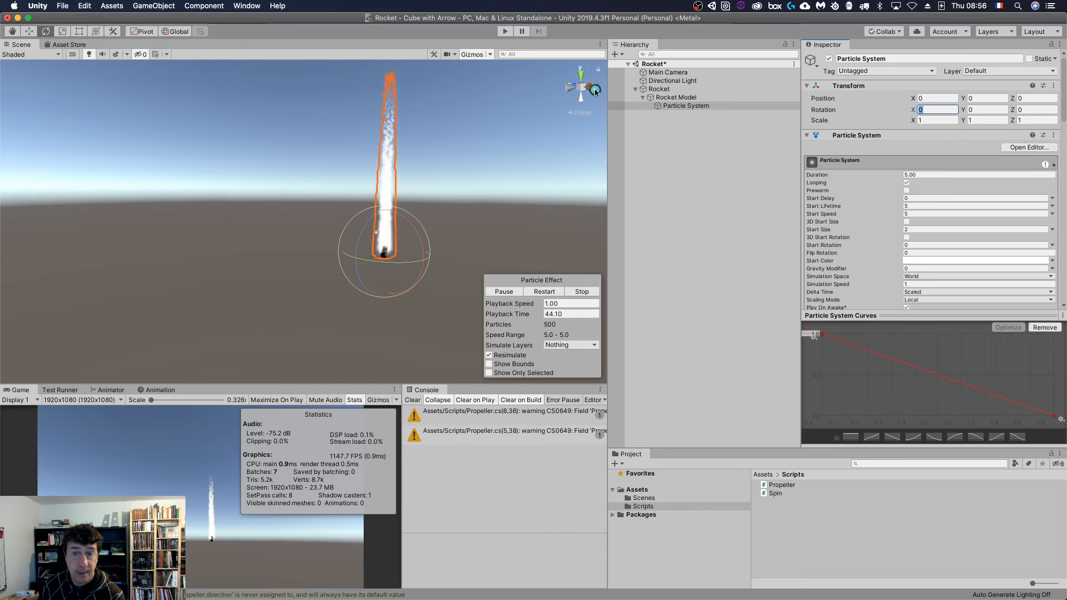
left_click(574, 86)
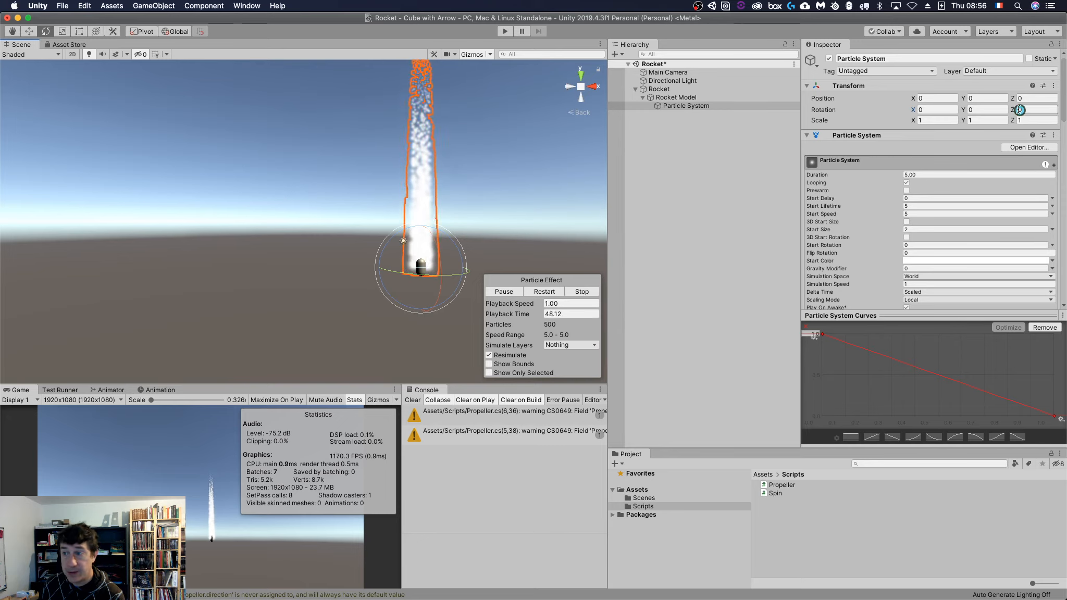
left_click_drag(1014, 109, 981, 108)
left_click(1048, 109)
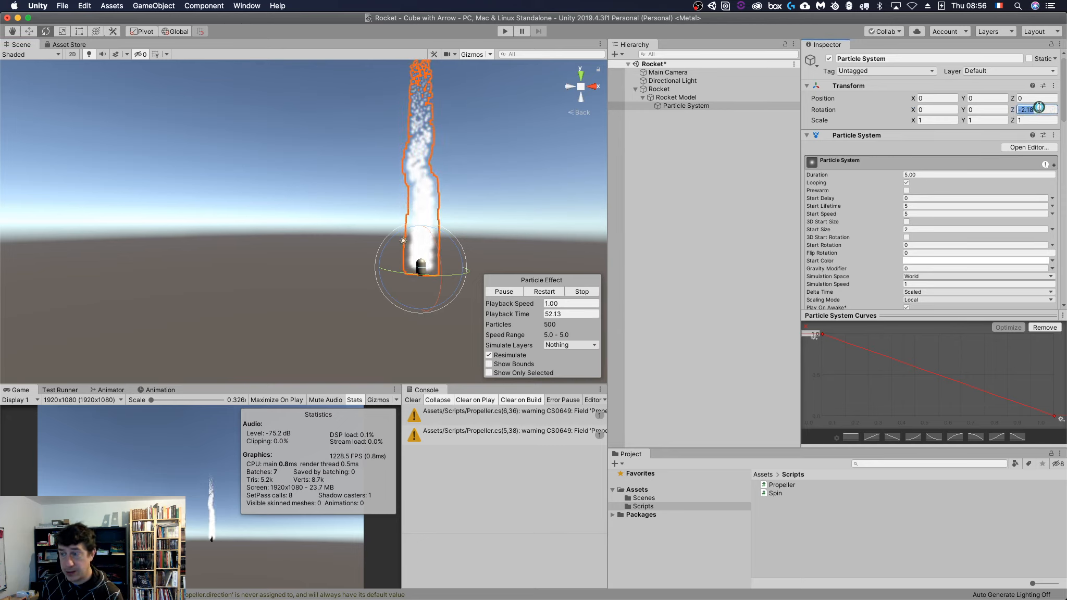
type("90")
left_click_drag(1038, 108, 989, 111)
type("0")
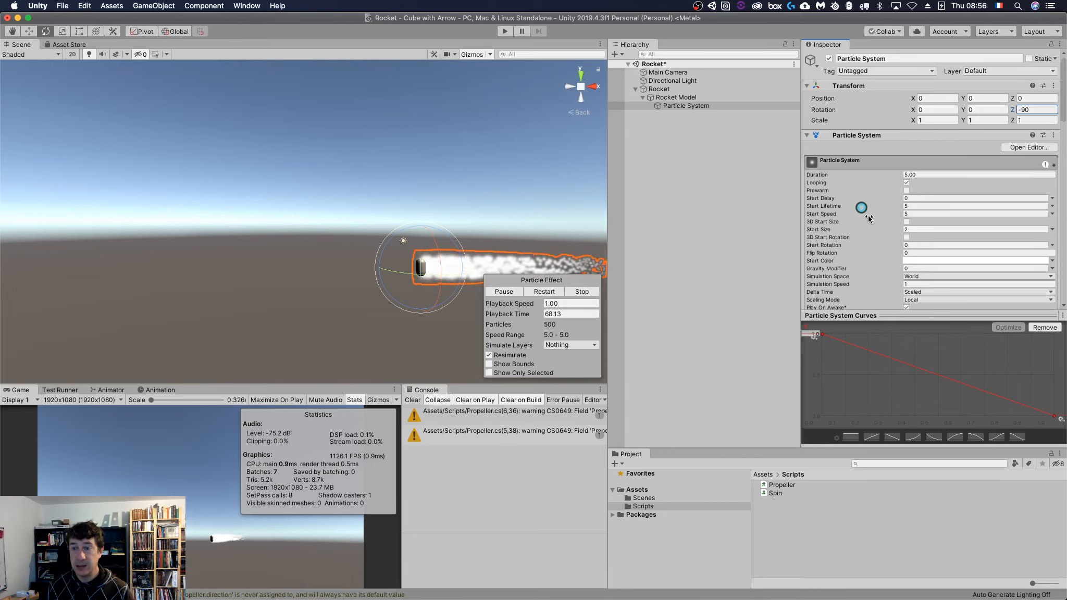
Step: Set the radius of the edge emitter in the Particle System's Shape module to 0.1
scroll(949, 229, "down", 10)
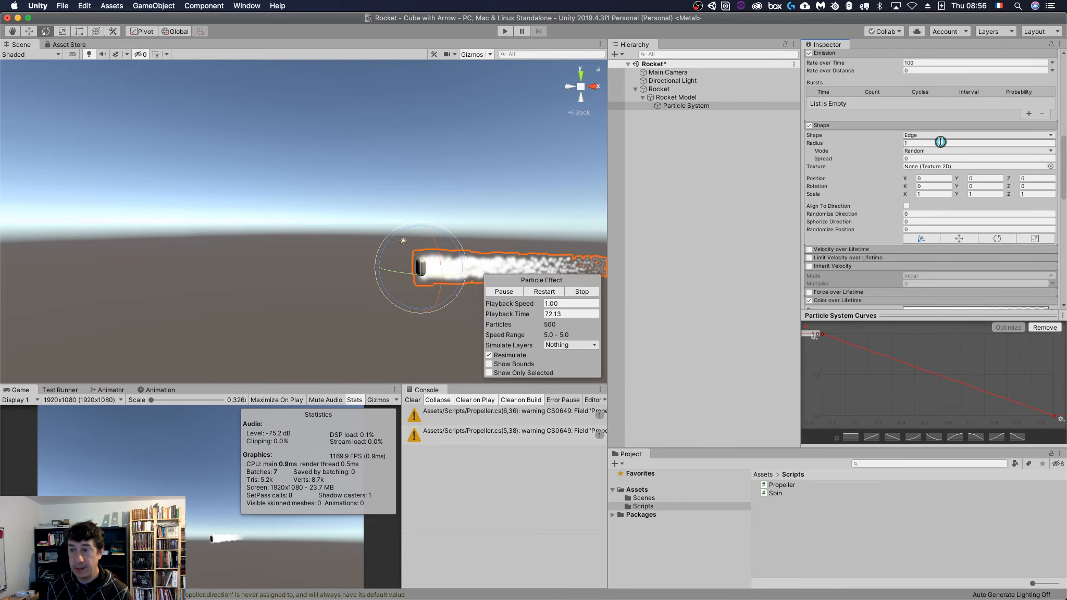
double_click(940, 142)
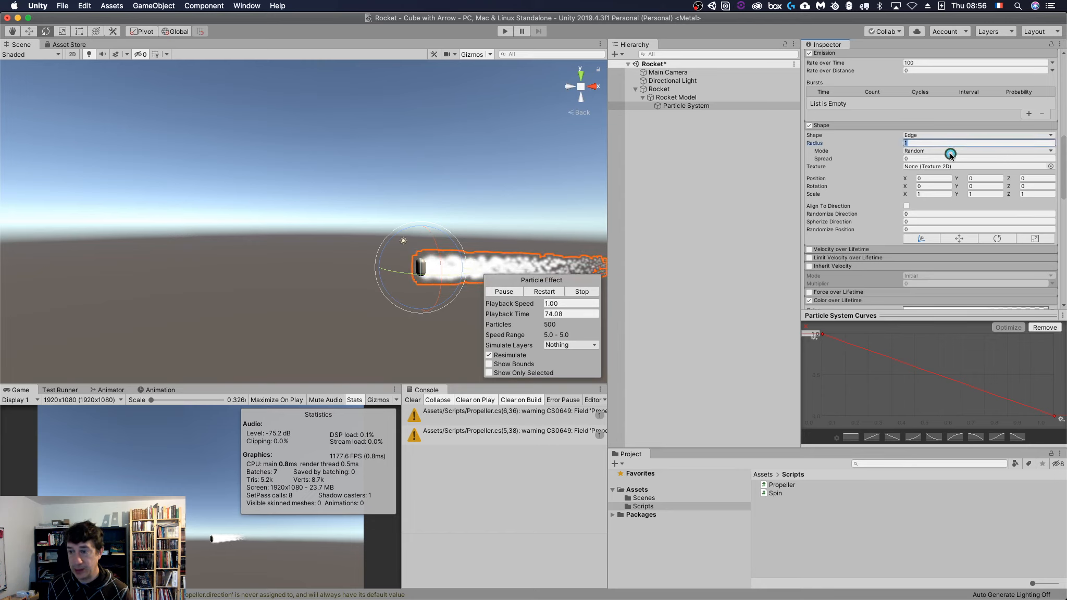
type(".1")
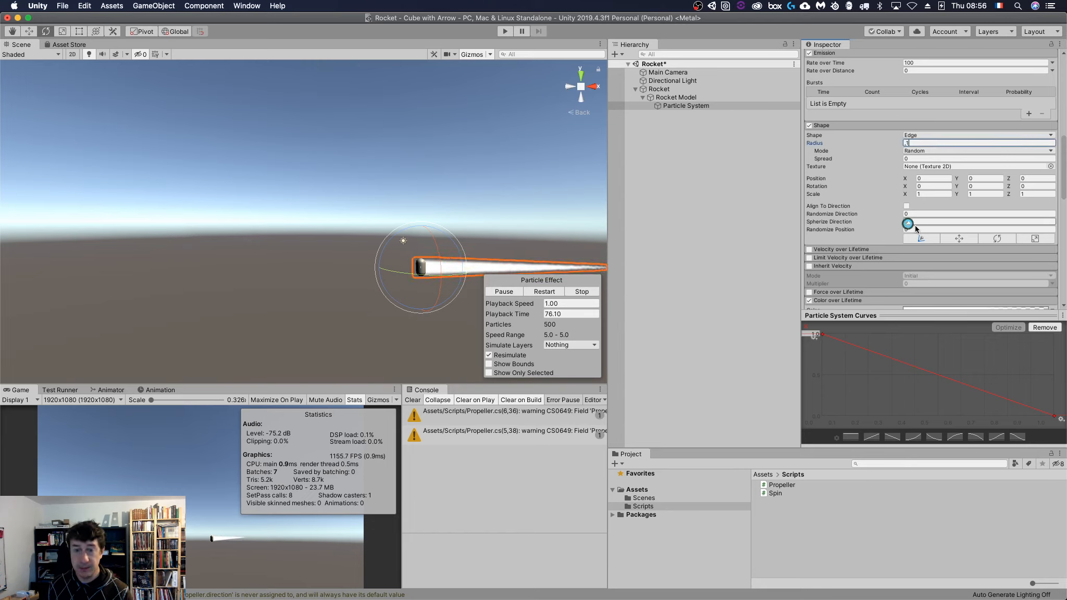
Step: Set the Particle System's Start Speed to 0.2 and its Start Lifetime to 10
scroll(911, 208, "up", 10)
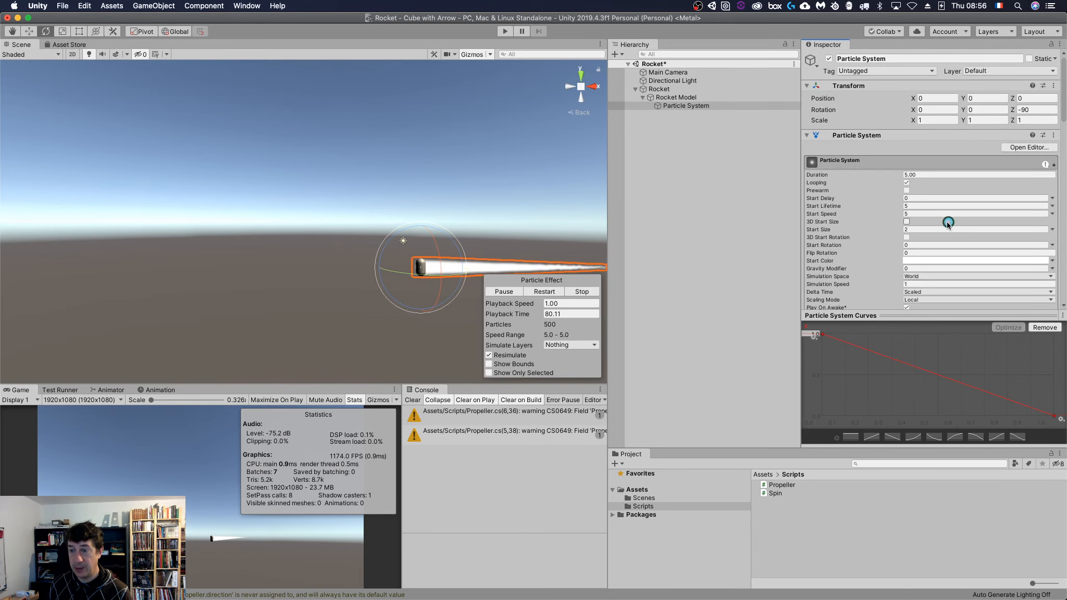
double_click(920, 214)
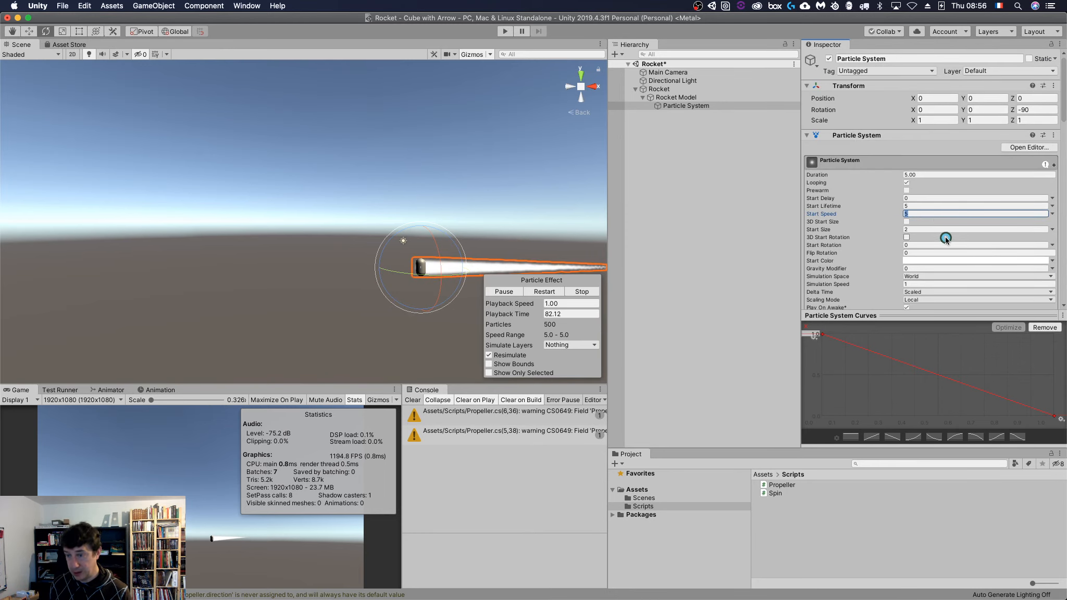
type(".1")
left_click(935, 212)
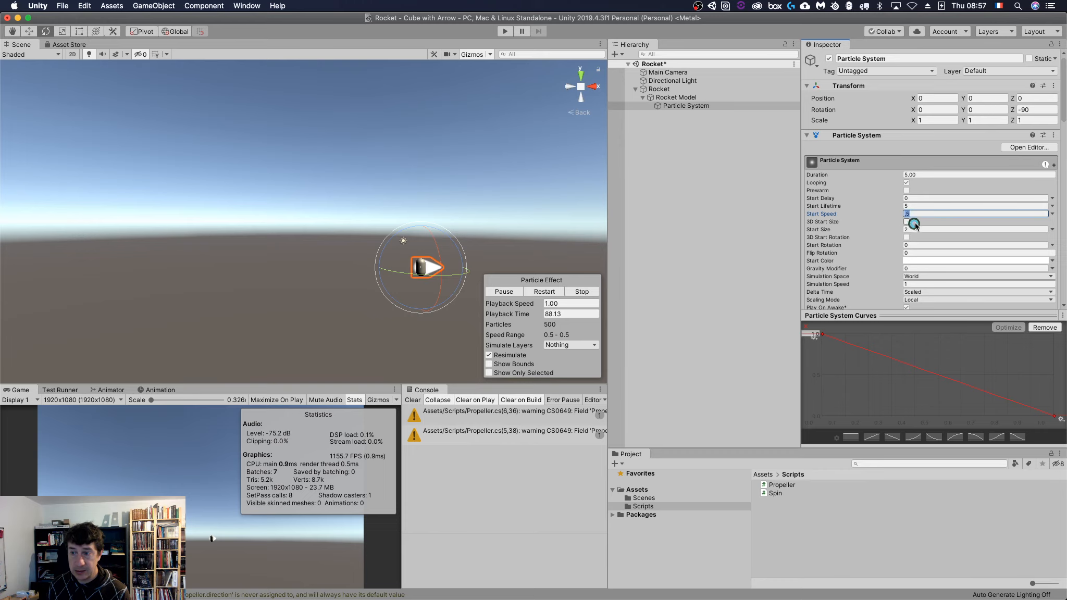
type(".2")
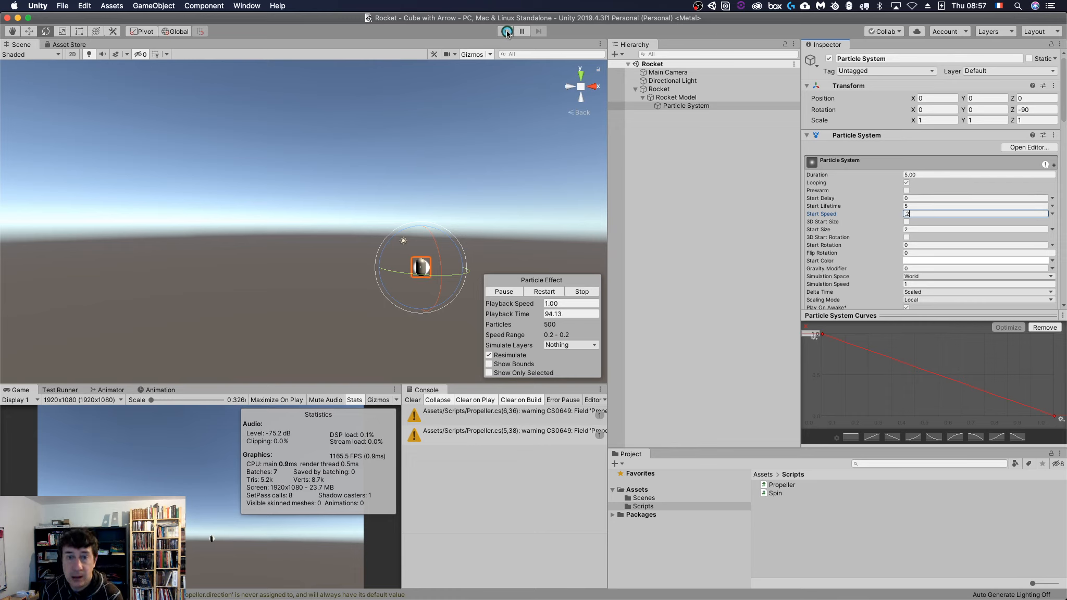
left_click(974, 206)
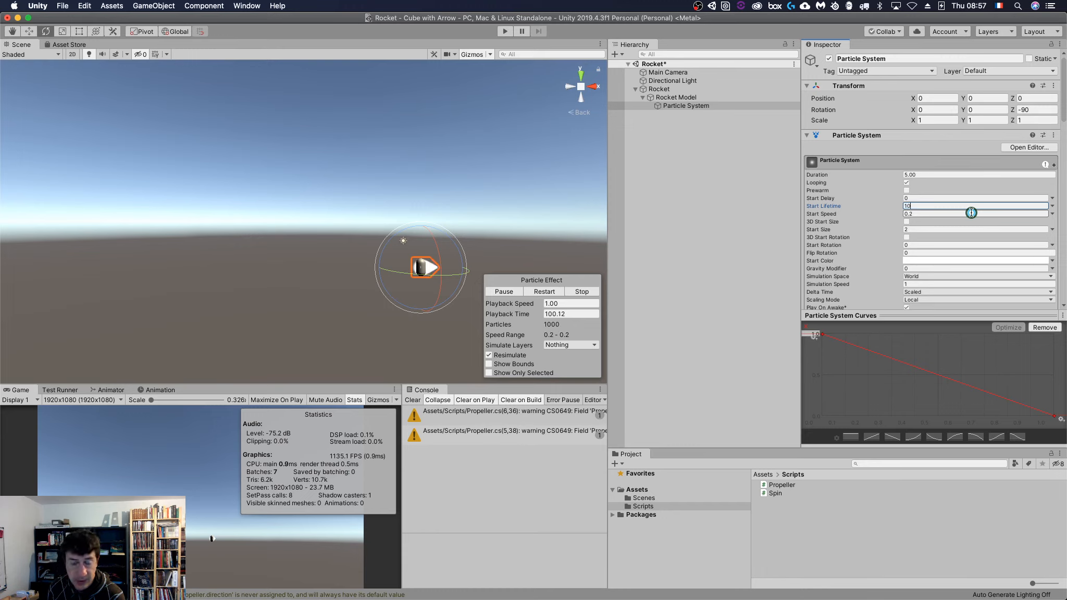
Step: Run the scene twice to check the rocket's particle trail, stopping it after each run
left_click(505, 33)
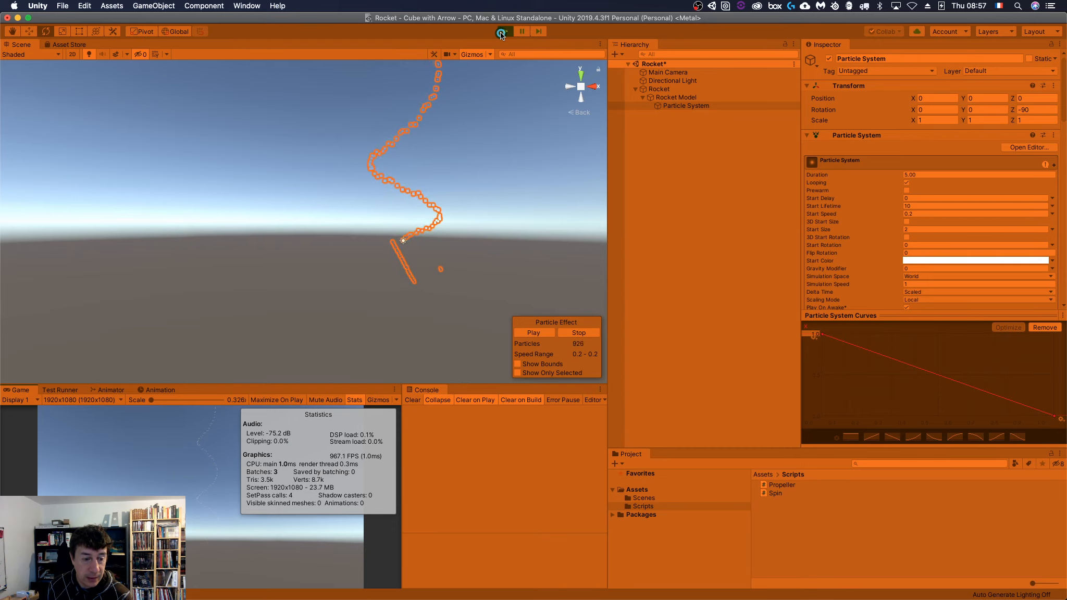
left_click(505, 31)
left_click(504, 32)
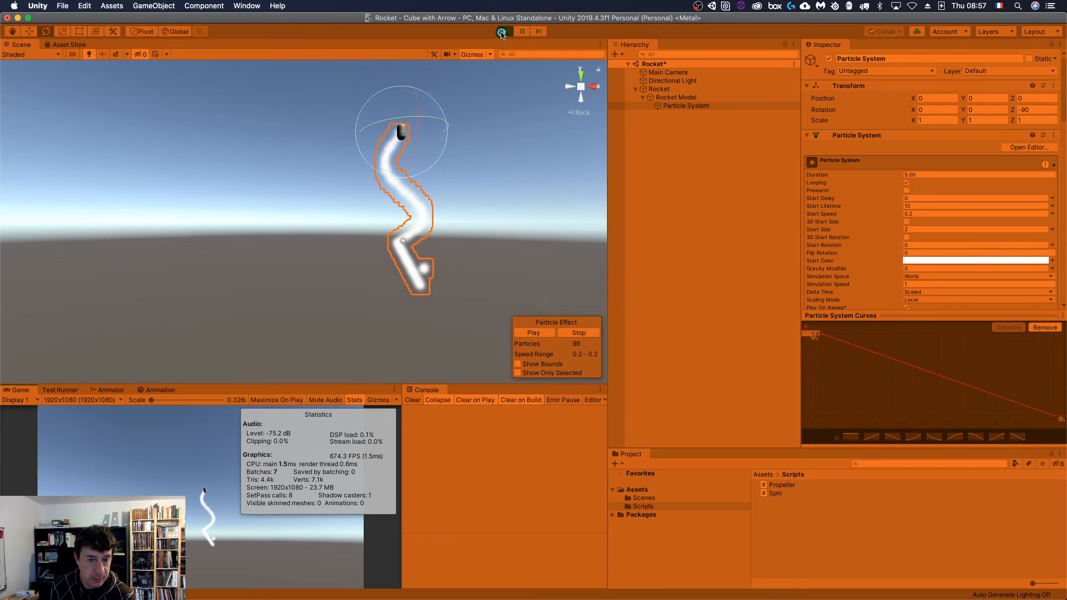
left_click(501, 33)
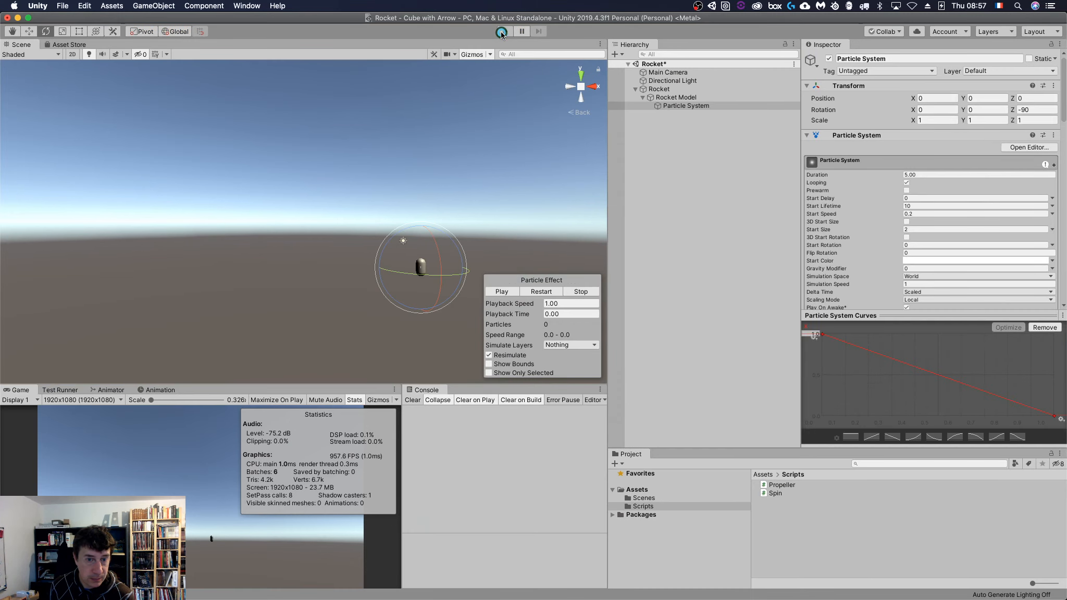
Step: Select the Rocket object and set the Strength of its Propeller script to 25
left_click(863, 254)
left_click(658, 89)
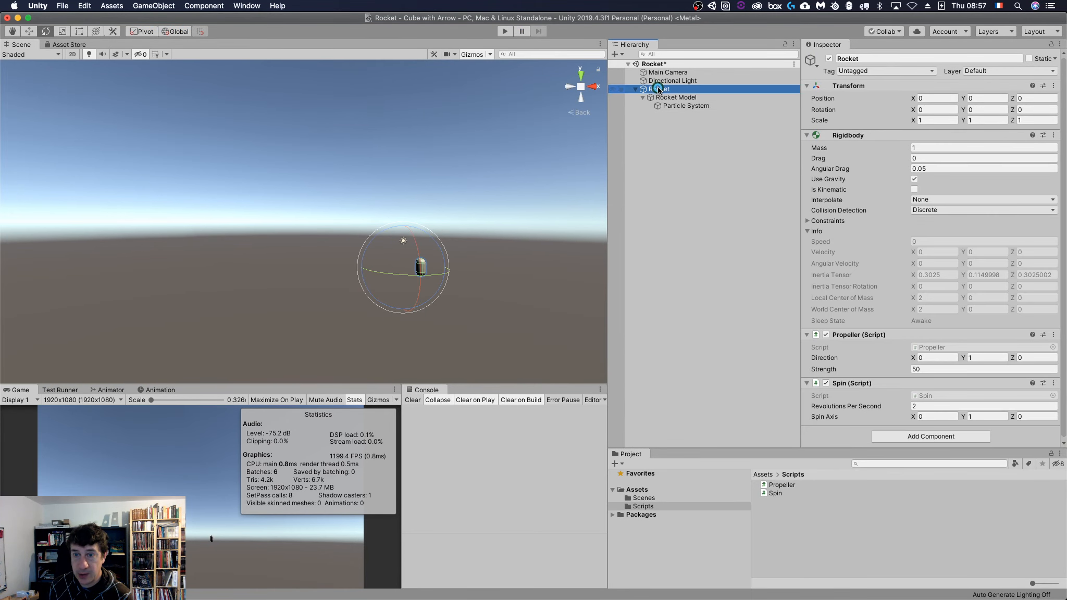
left_click(916, 368)
type("2")
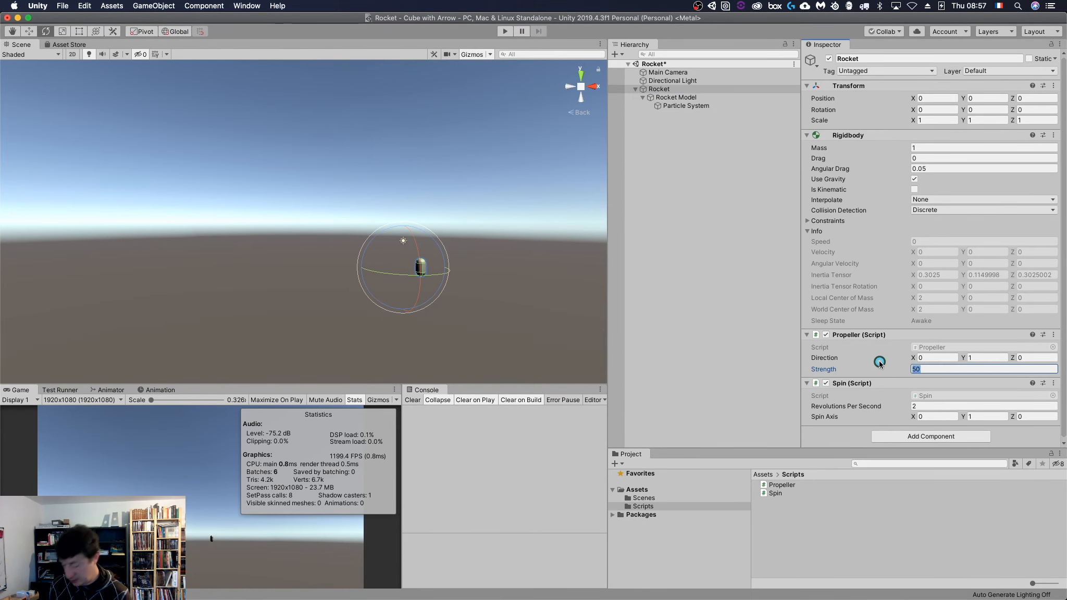
type("5")
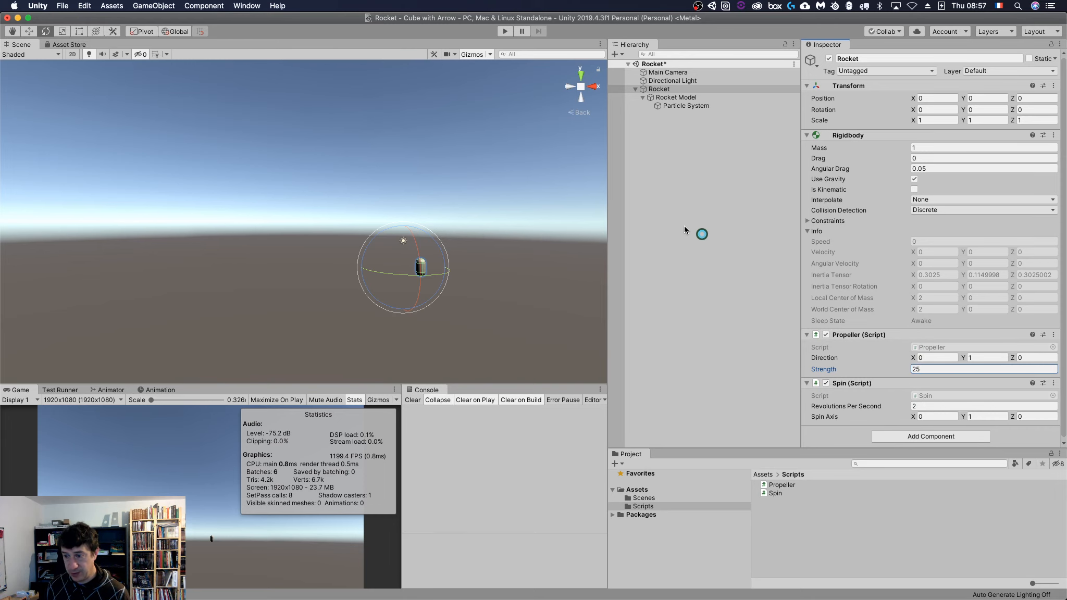
Step: Test the rocket in play mode, enable Maximize On Play, and run the scene once more before stopping it
left_click(504, 31)
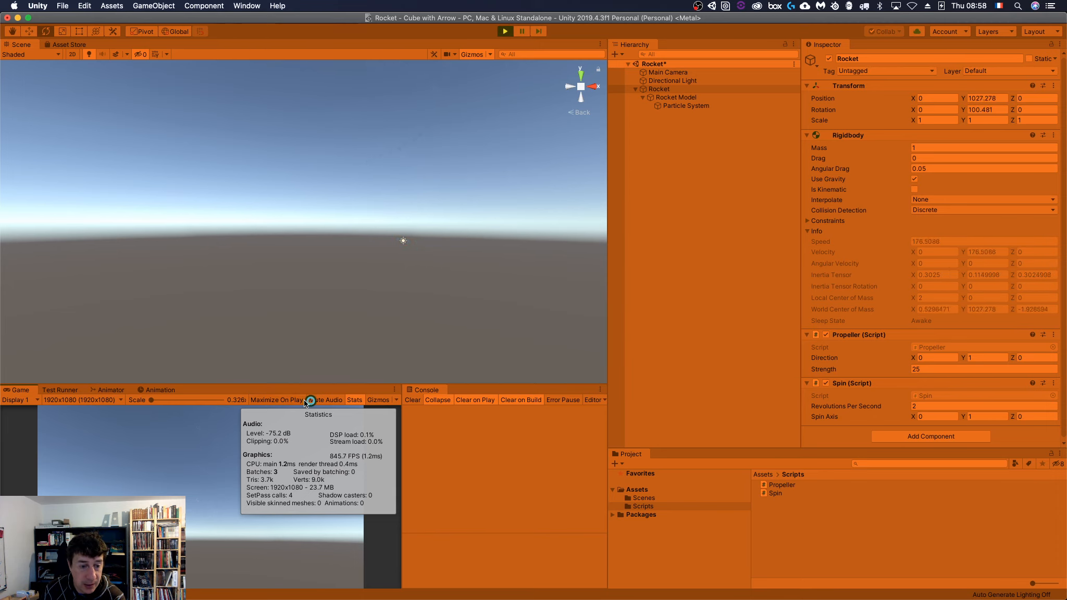
left_click(503, 32)
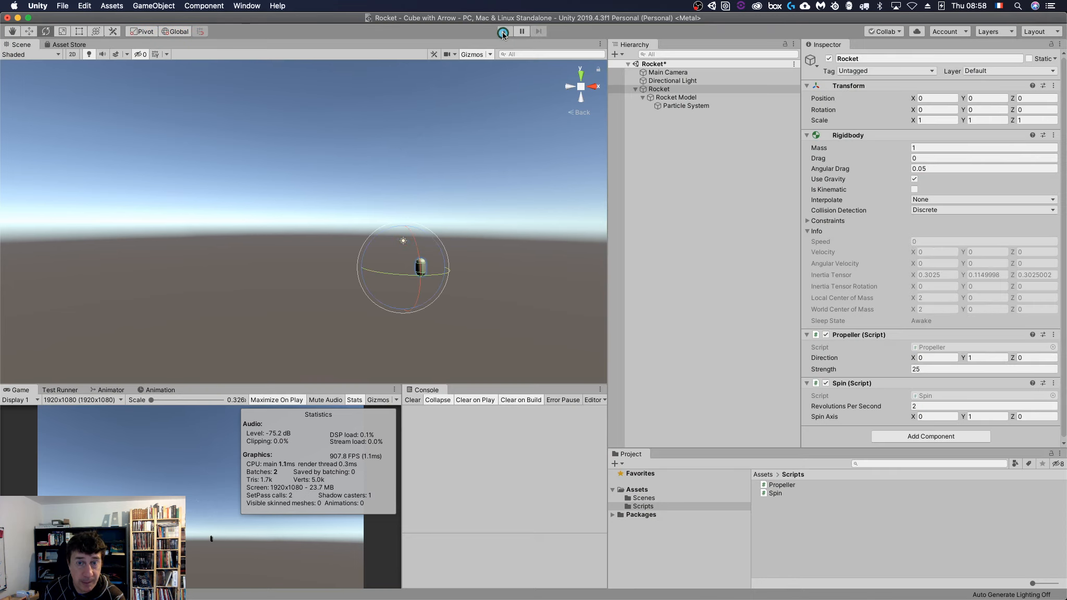
left_click(503, 33)
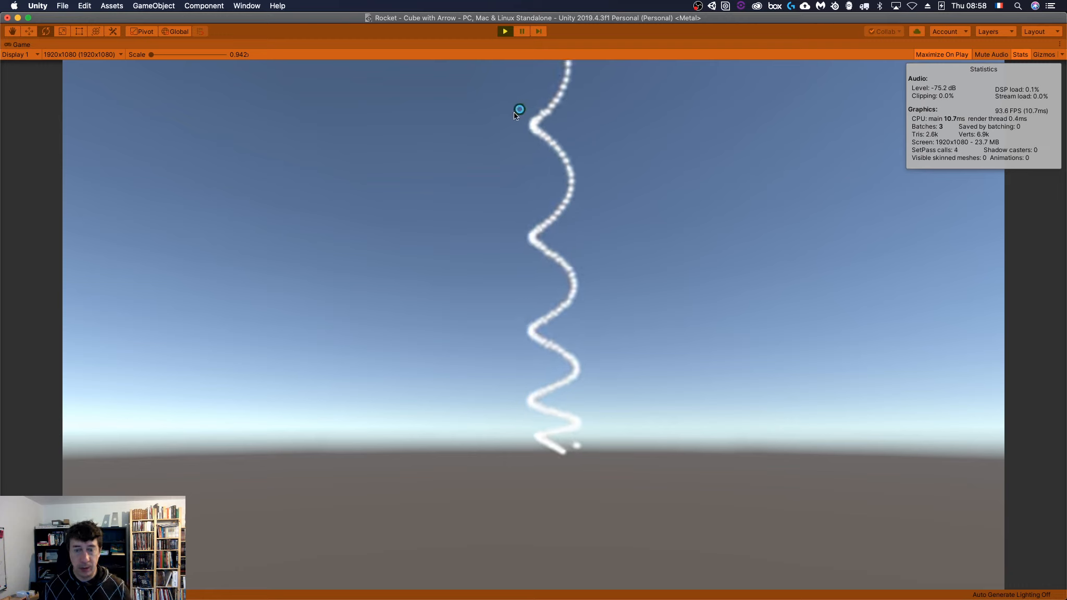
left_click(505, 31)
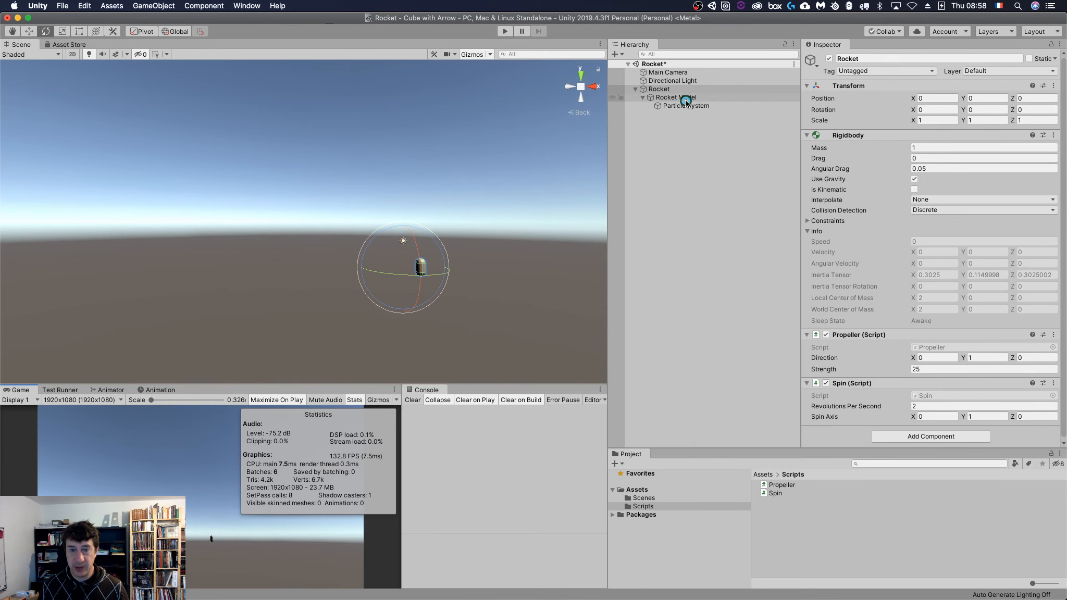
Step: Set the Particle System's Y position to -1 and test the trail in play mode
left_click(685, 105)
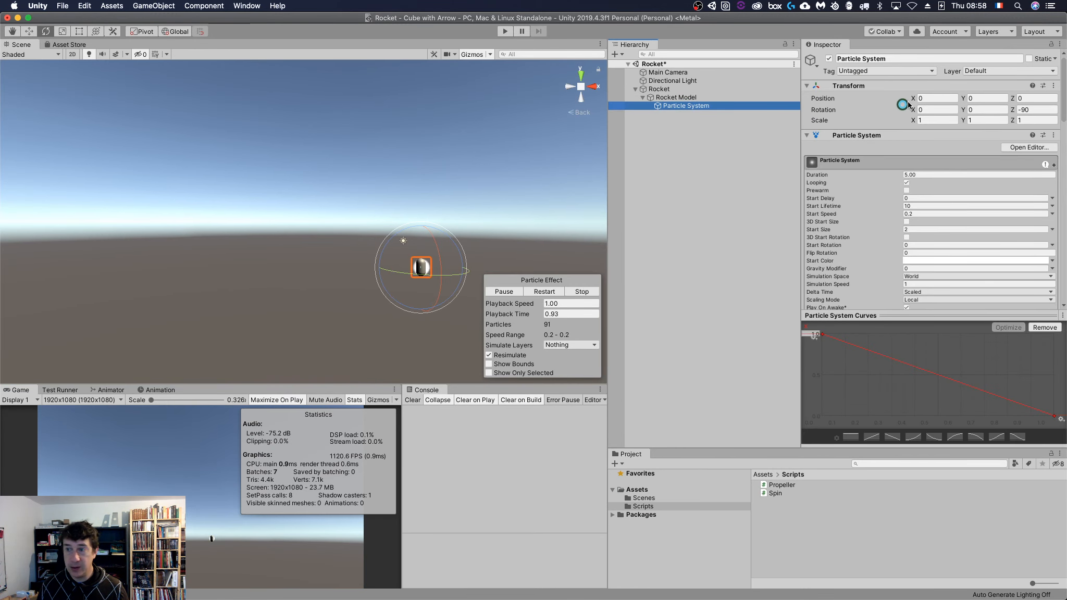
left_click(985, 97)
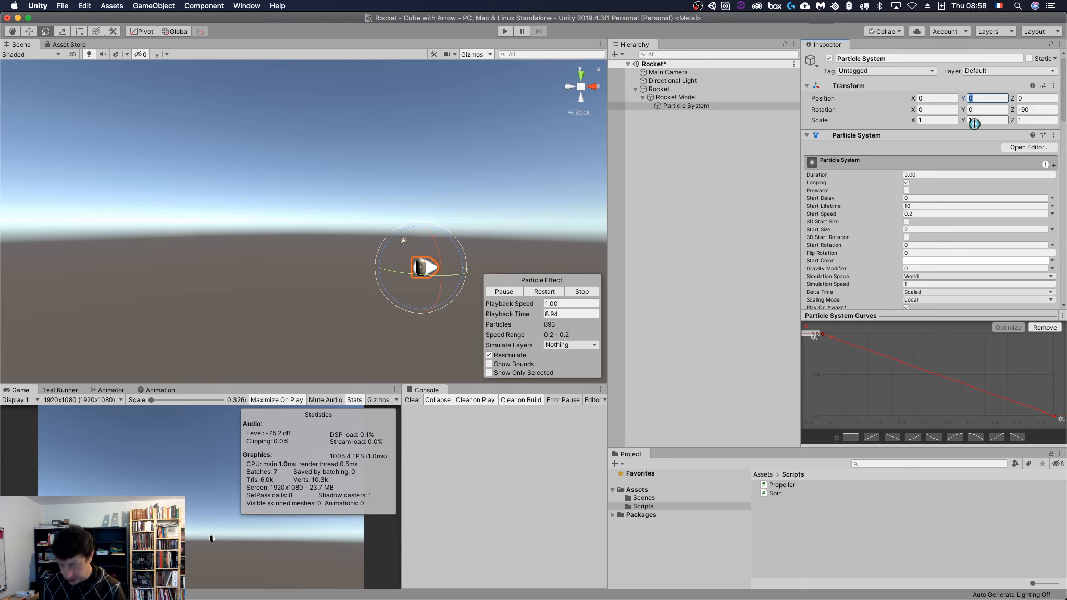
type("1")
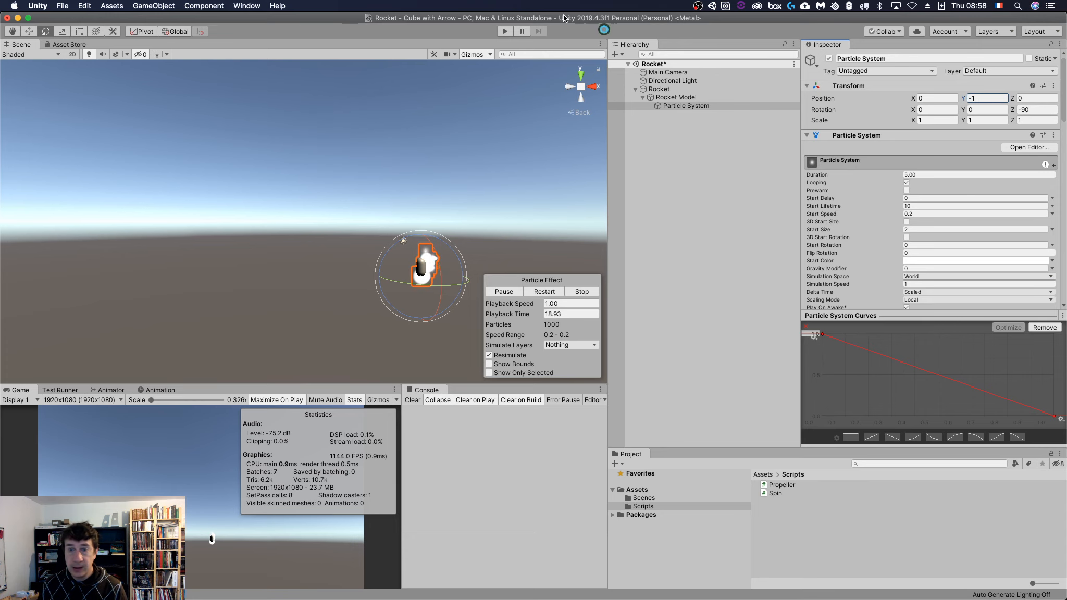
left_click(501, 31)
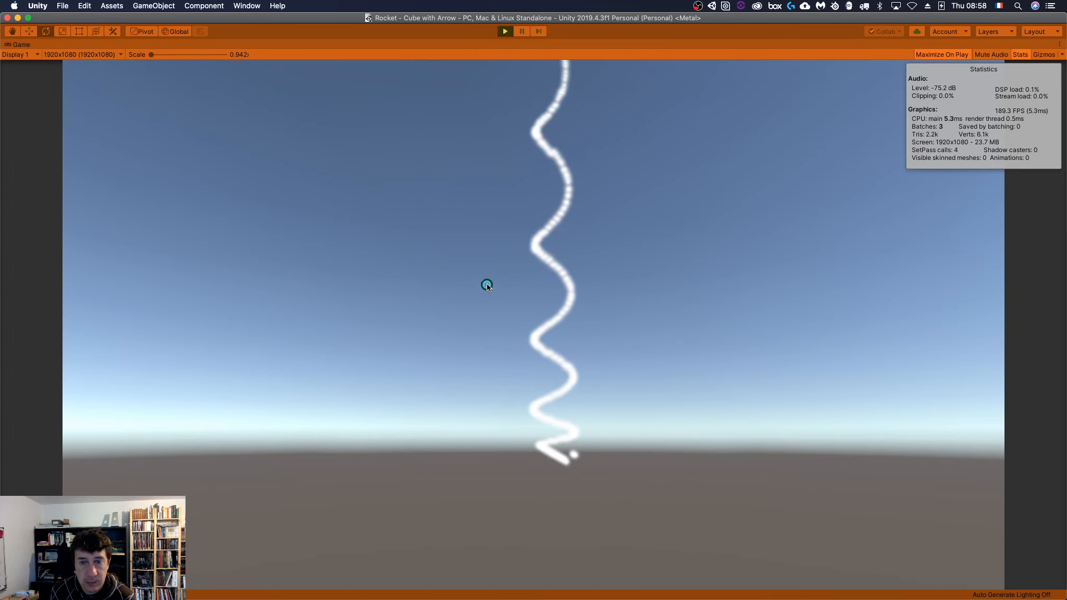
left_click(504, 31)
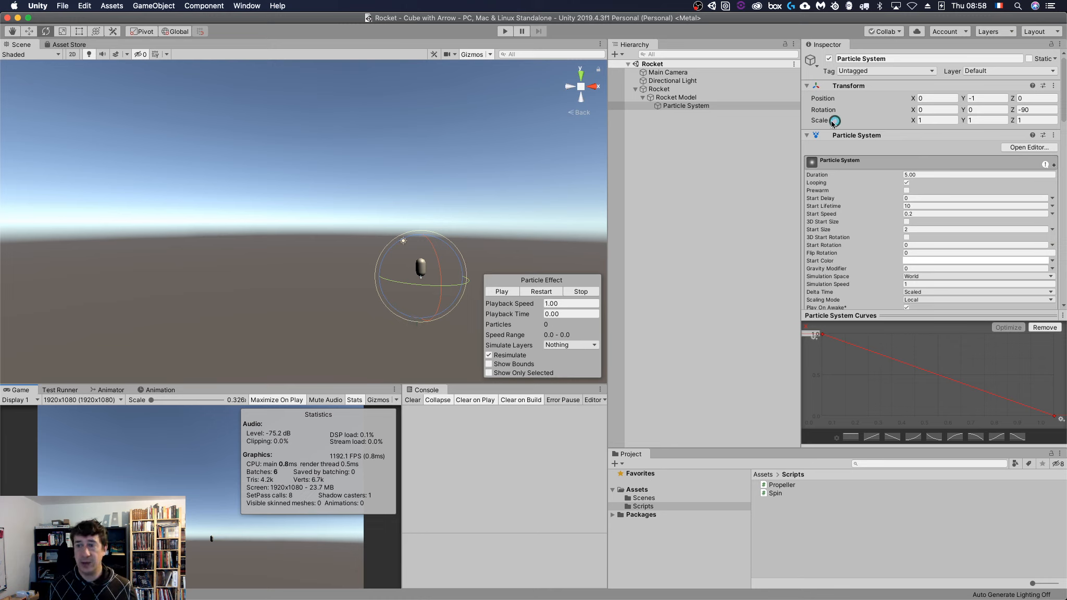
Step: Set the Rocket Model's Z rotation to 10 and test the tilted rocket in play mode
left_click(686, 98)
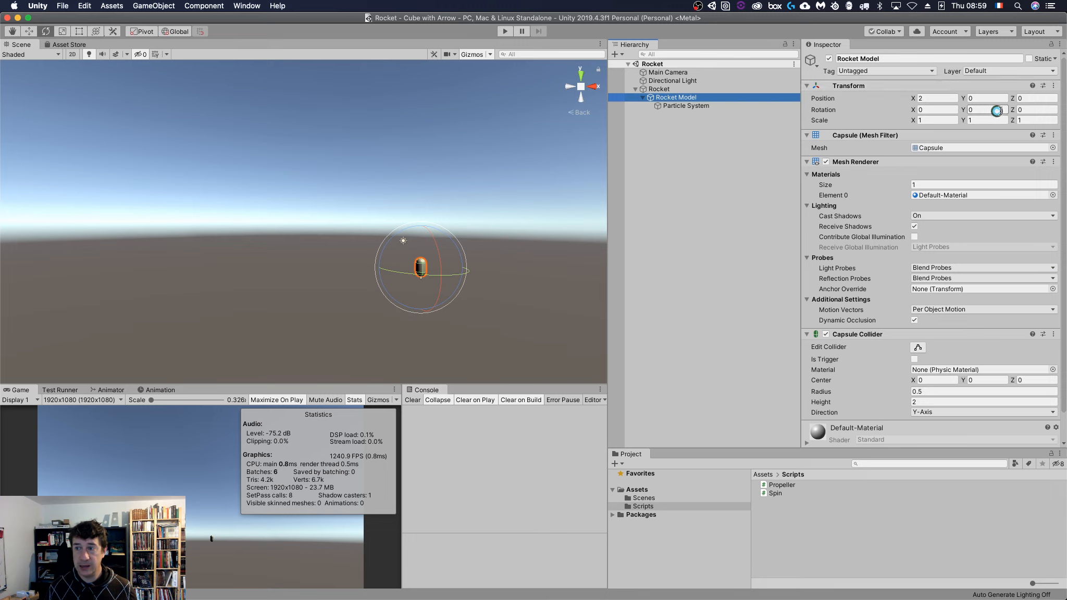
left_click(1019, 109)
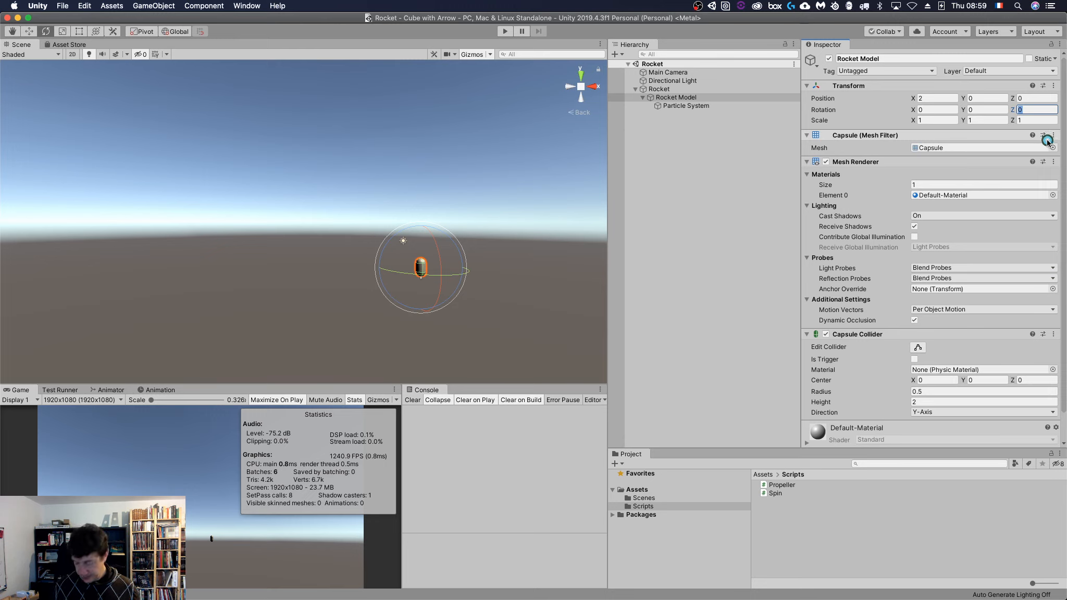
type("10")
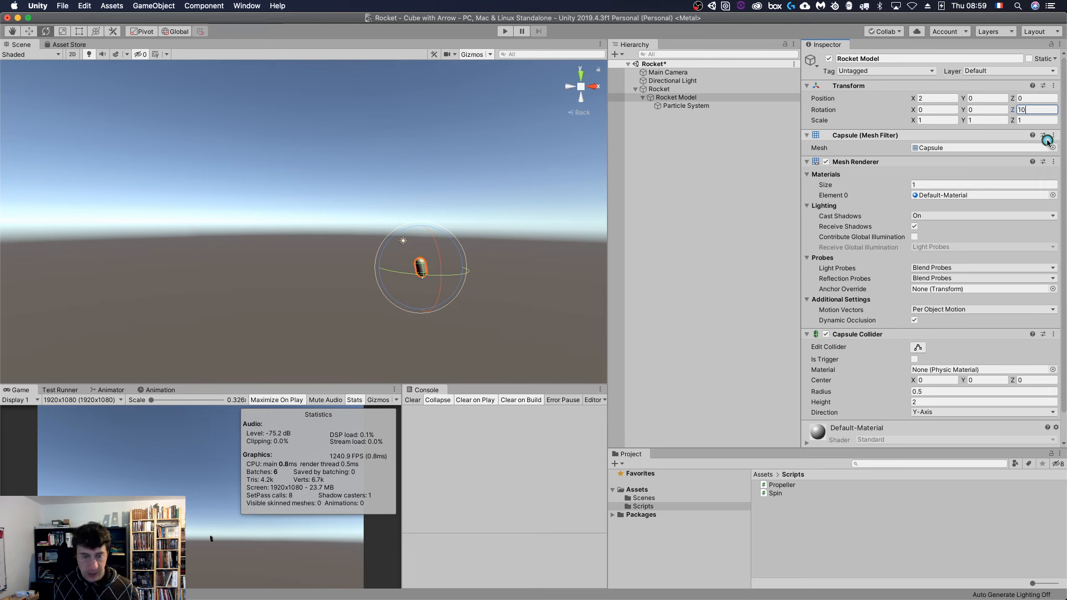
left_click(505, 31)
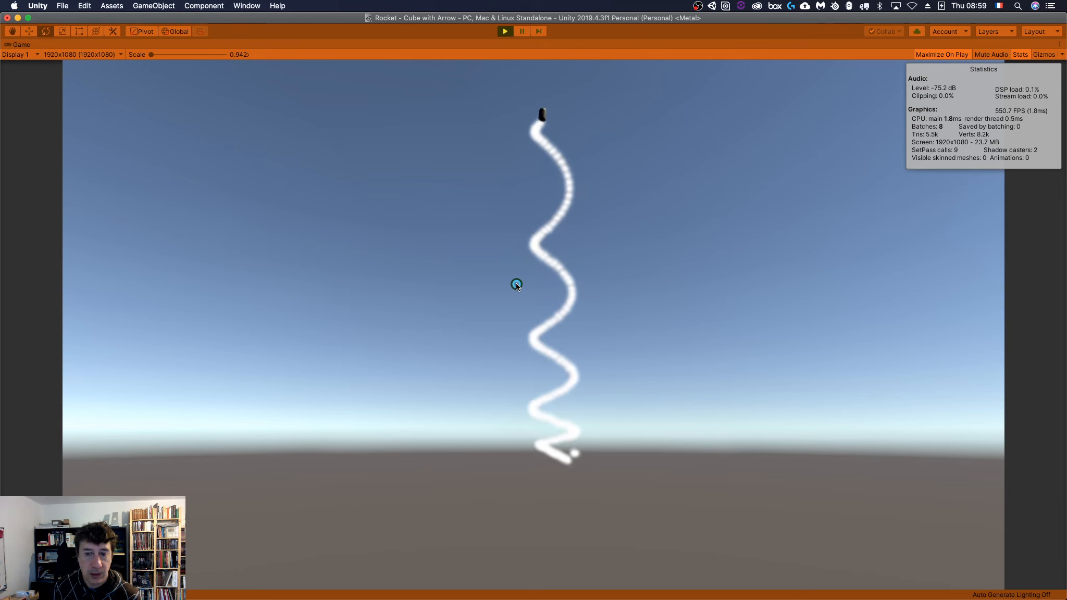
left_click(504, 31)
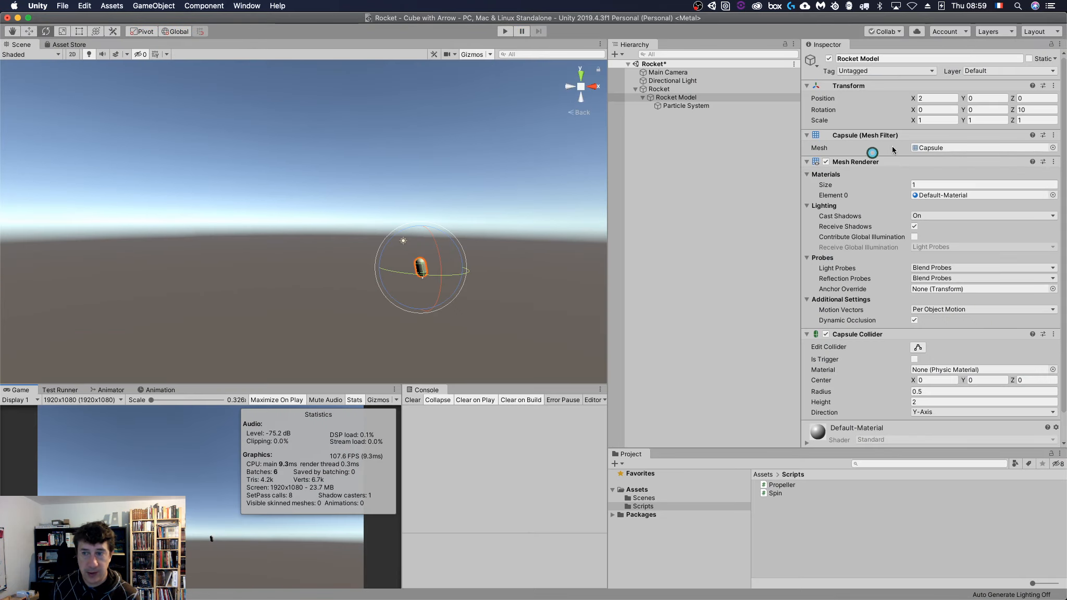
Step: Set the Rocket Model's Z rotation to 25
left_click(1021, 110)
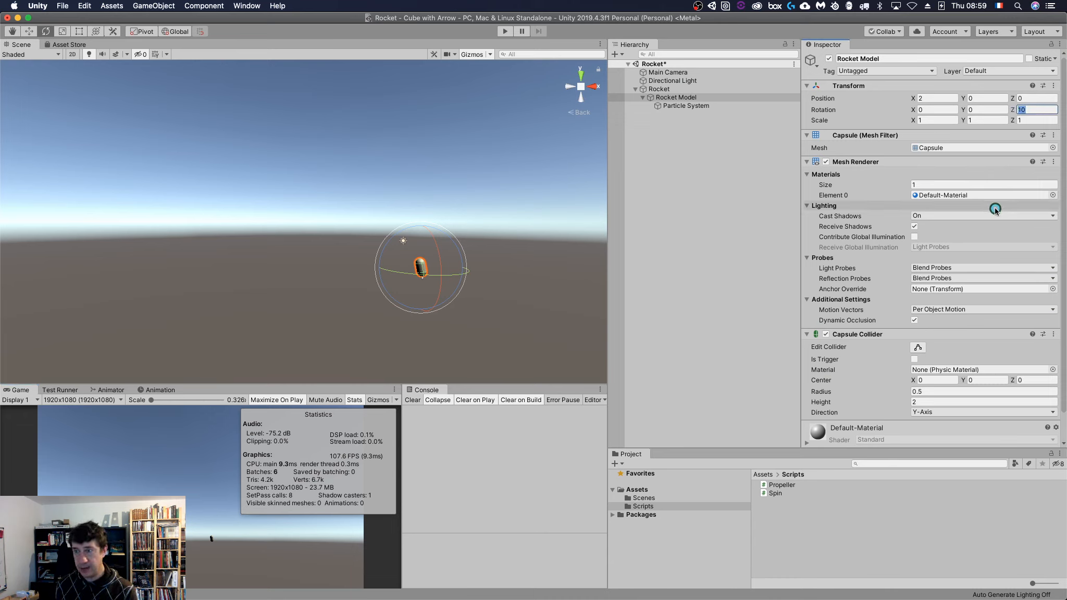
type("25")
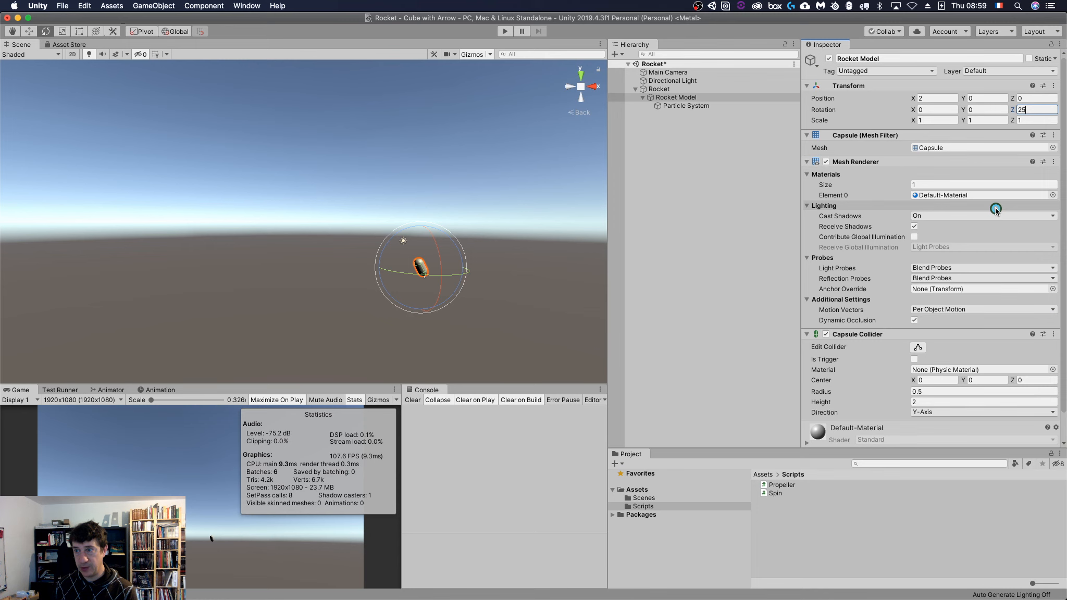
Step: Run the scene in play mode to examine the tilted rocket's particle trail, and stop it
left_click(502, 32)
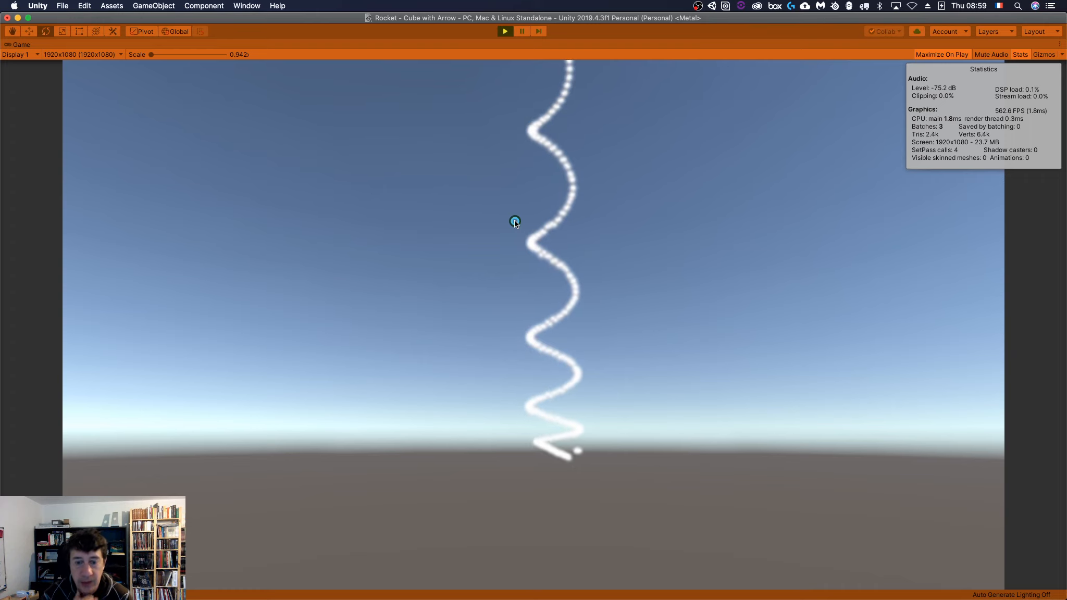
key("super+p")
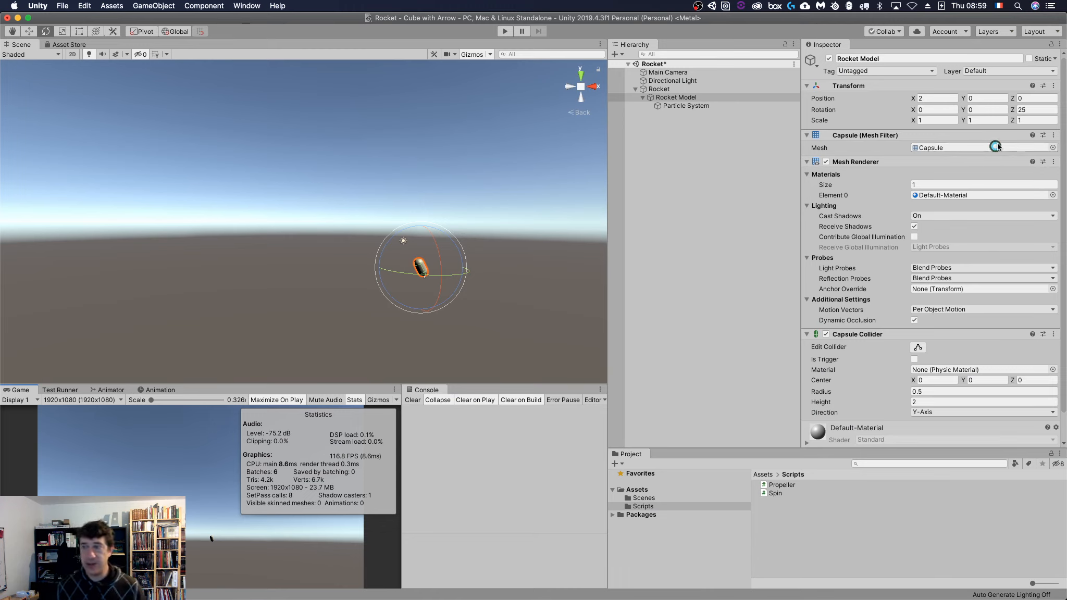
Step: Set the Rocket Model's Z rotation to 45 and test the spiralling trail in play mode
left_click(1048, 106)
type("45")
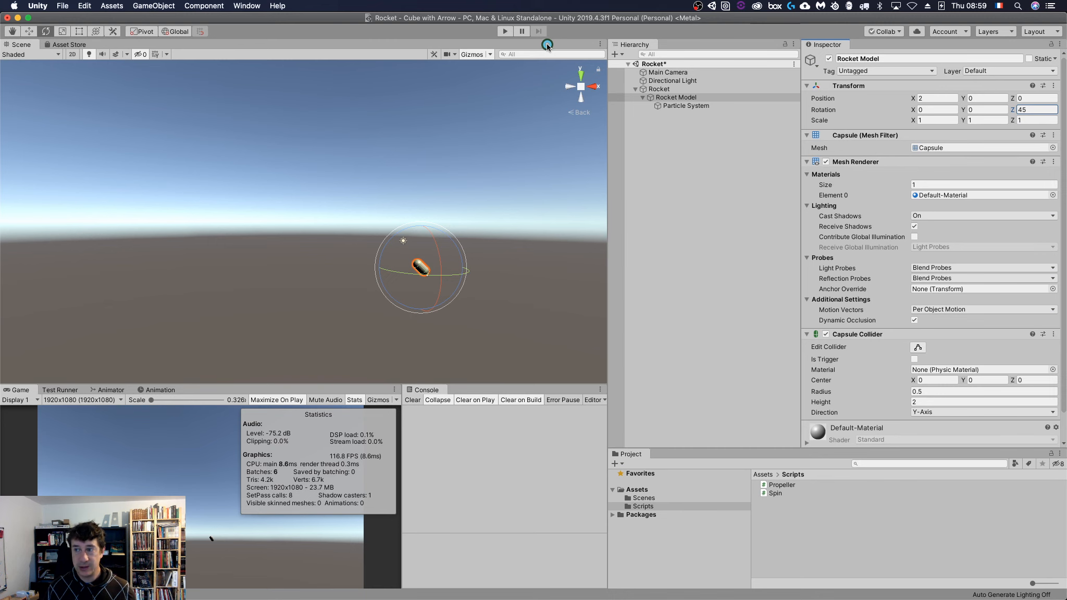
left_click(505, 31)
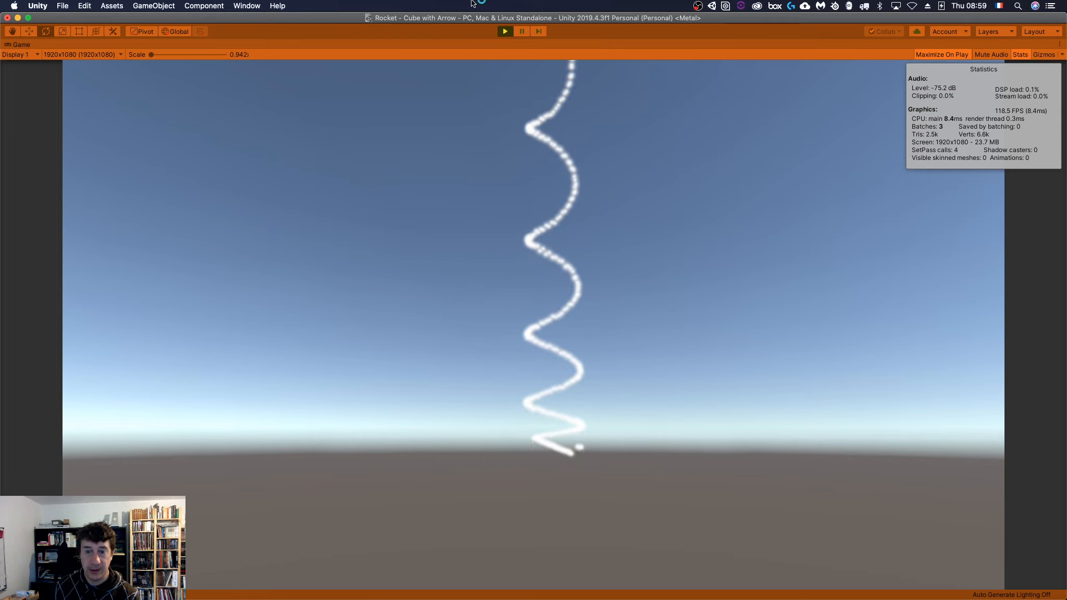
left_click(505, 31)
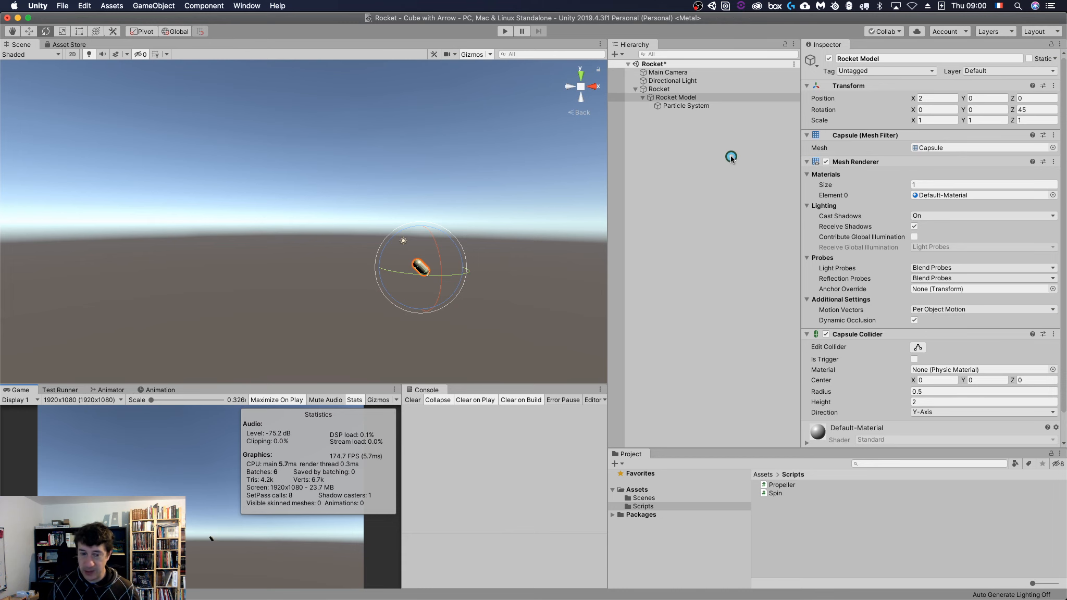
key("super+Tab")
key("super+Tab")
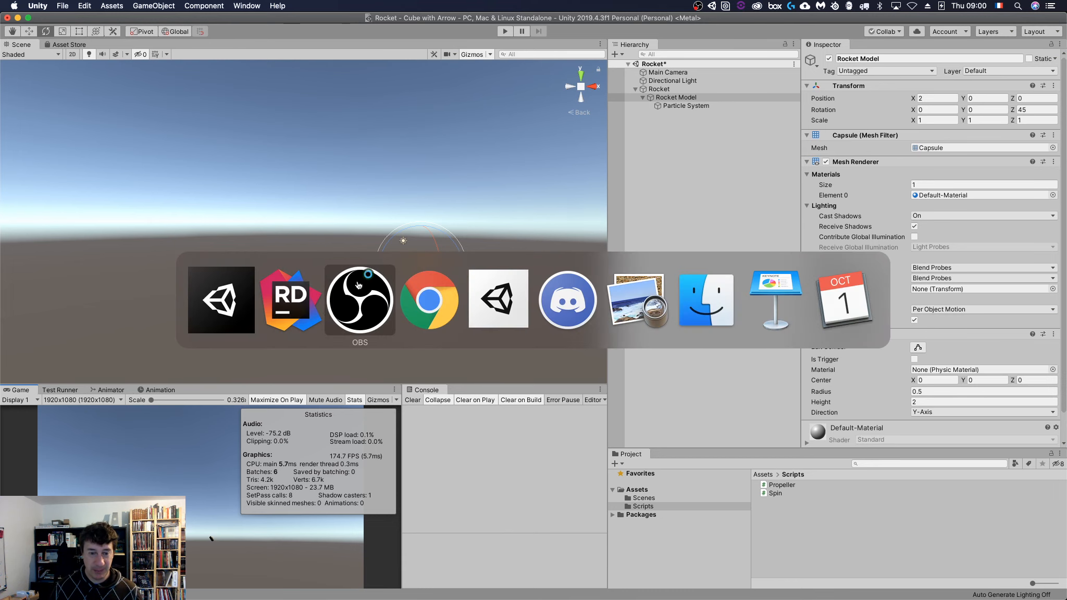